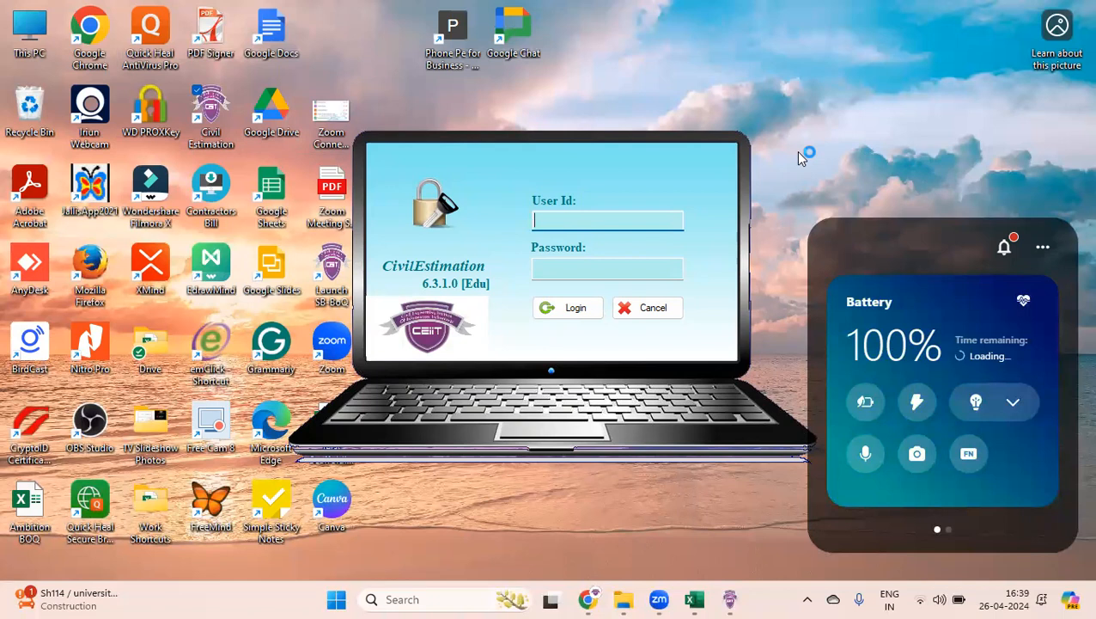
# Log in with the user ID civil and the account password
pyautogui.click(538, 221)
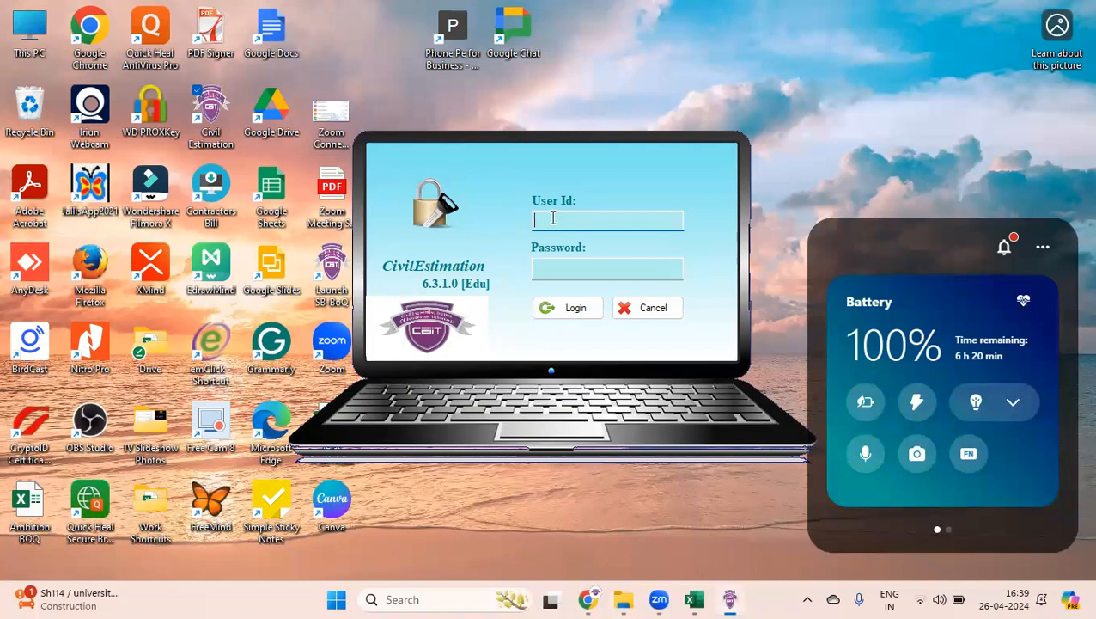
pyautogui.write('civil')
pyautogui.press('Tab')
pyautogui.write('****')
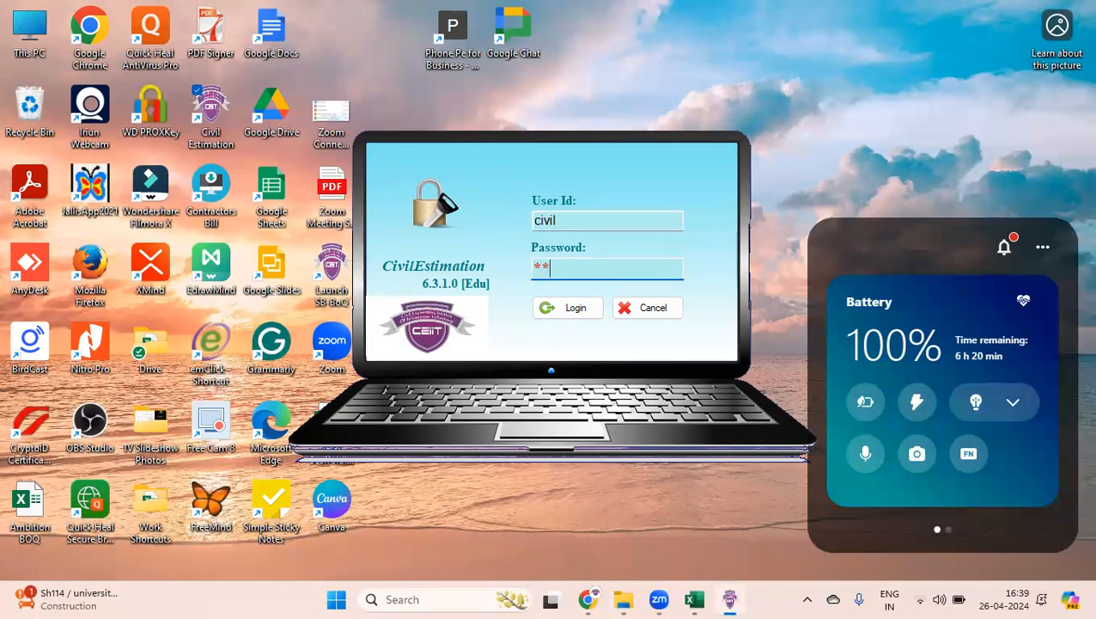
pyautogui.click(593, 308)
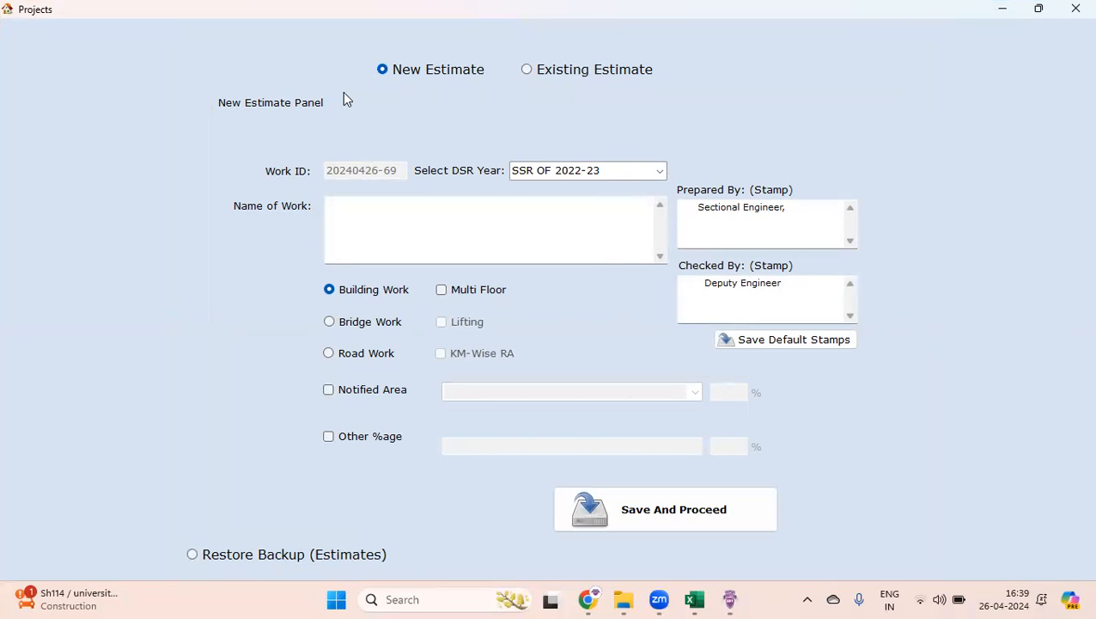
# Start a new estimate and enter "Construction of Sakav at ............Raigad" as the name of work
pyautogui.click(526, 69)
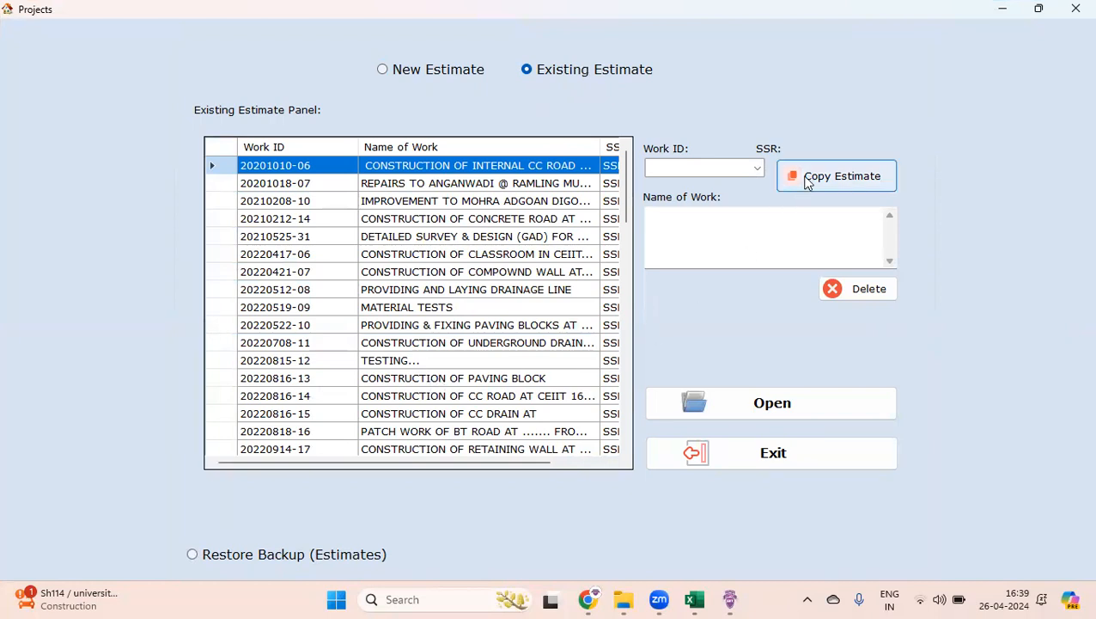
pyautogui.click(418, 76)
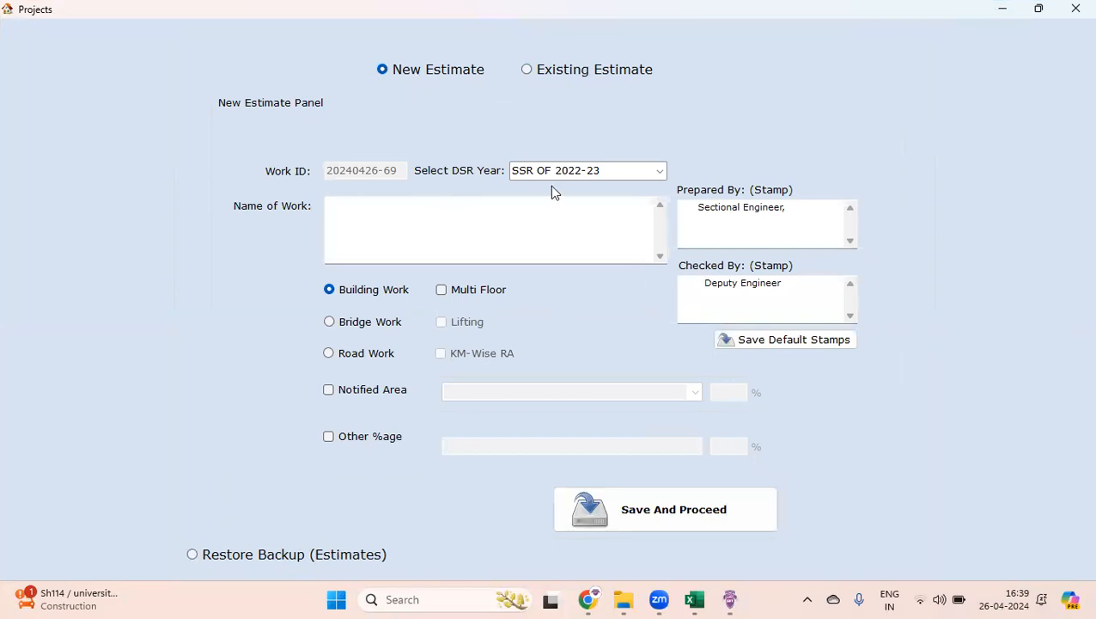
pyautogui.click(408, 222)
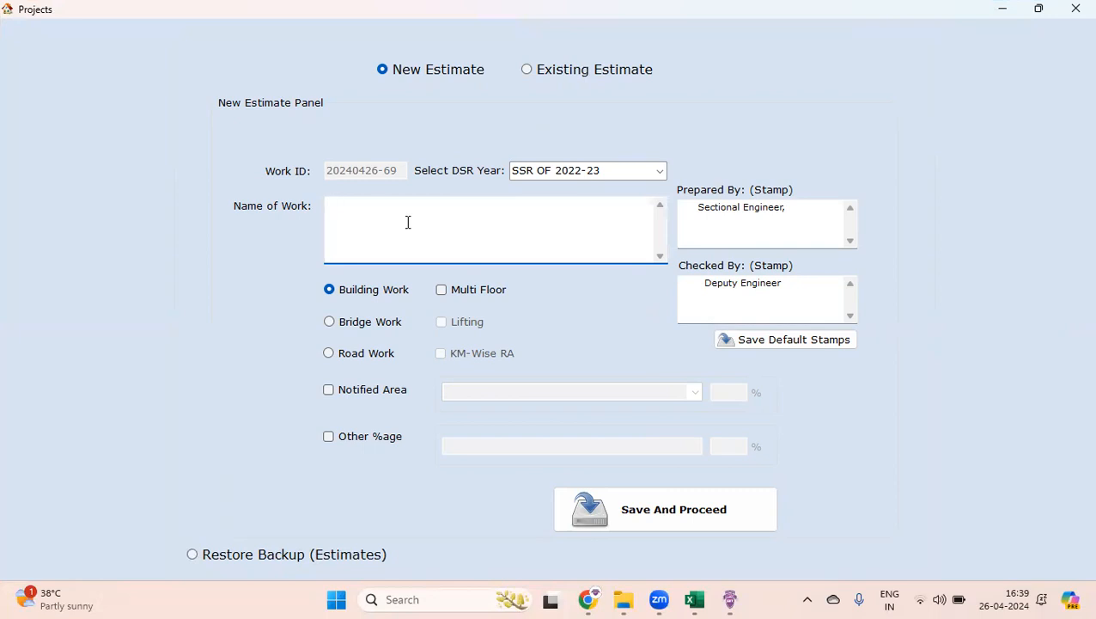
pyautogui.write('Construction fo')
pyautogui.press('BackSpace')
pyautogui.press('BackSpace')
pyautogui.write('of Sakav at ............Raigad')
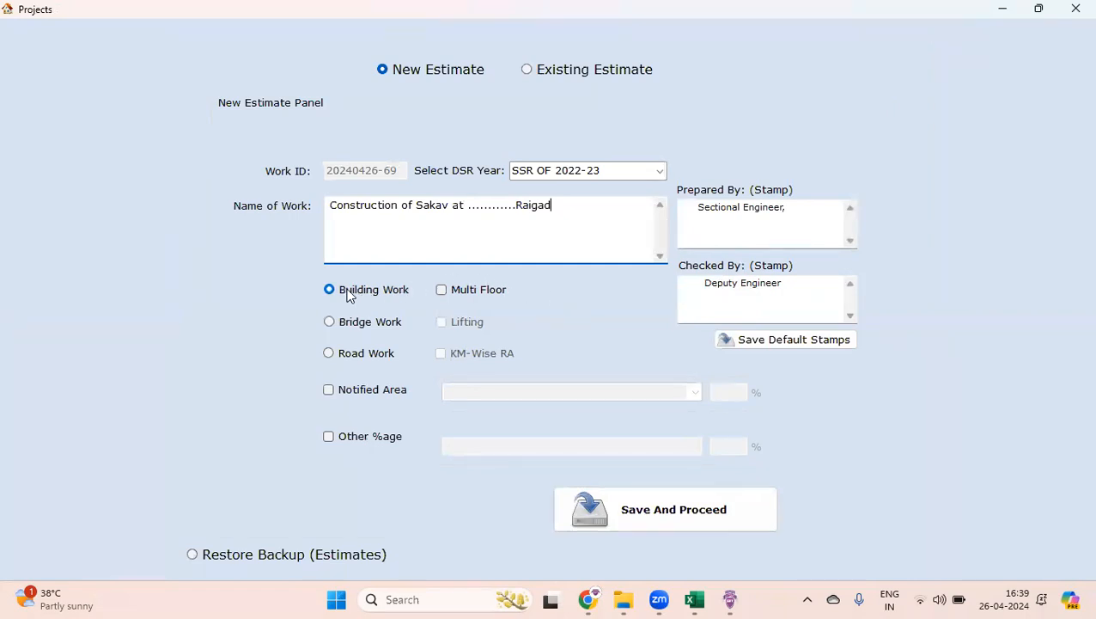
pyautogui.click(441, 292)
pyautogui.click(442, 295)
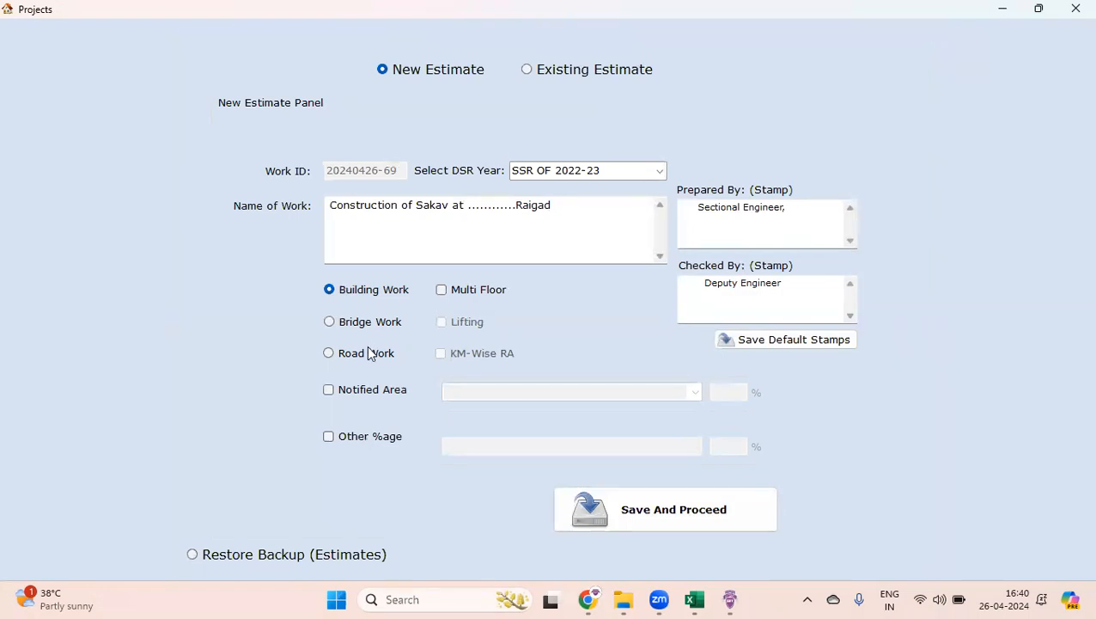
pyautogui.click(328, 391)
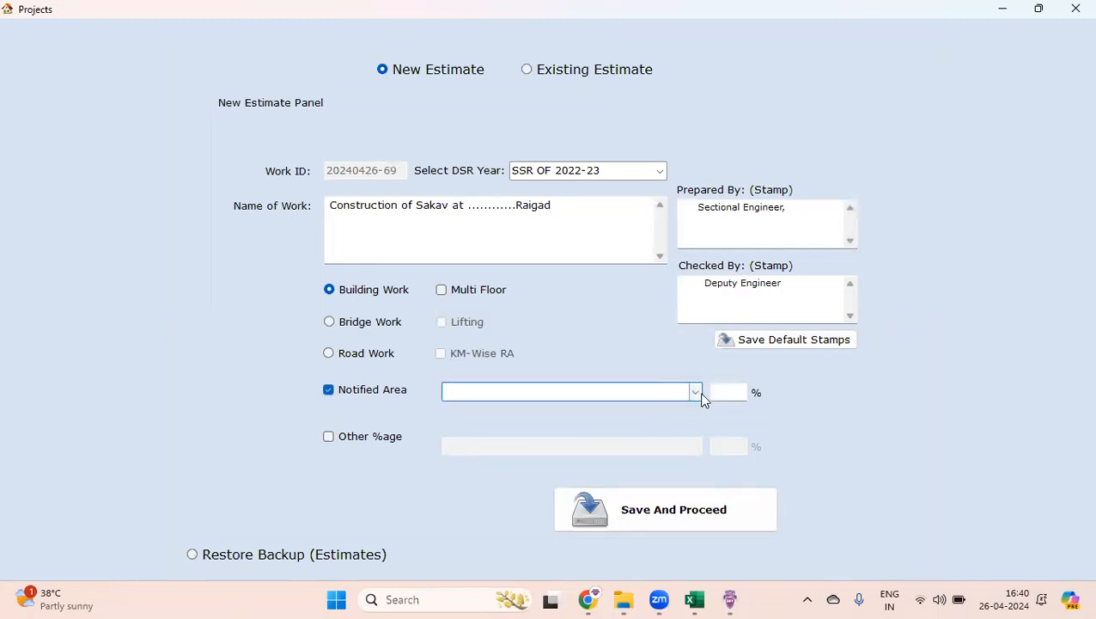
pyautogui.click(695, 393)
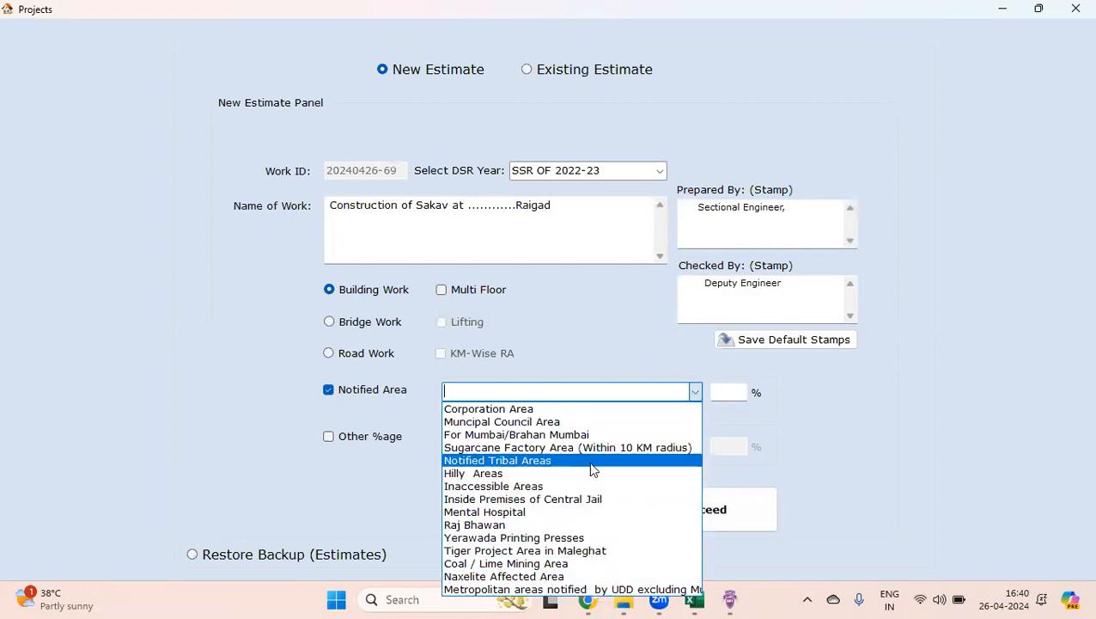
pyautogui.click(604, 376)
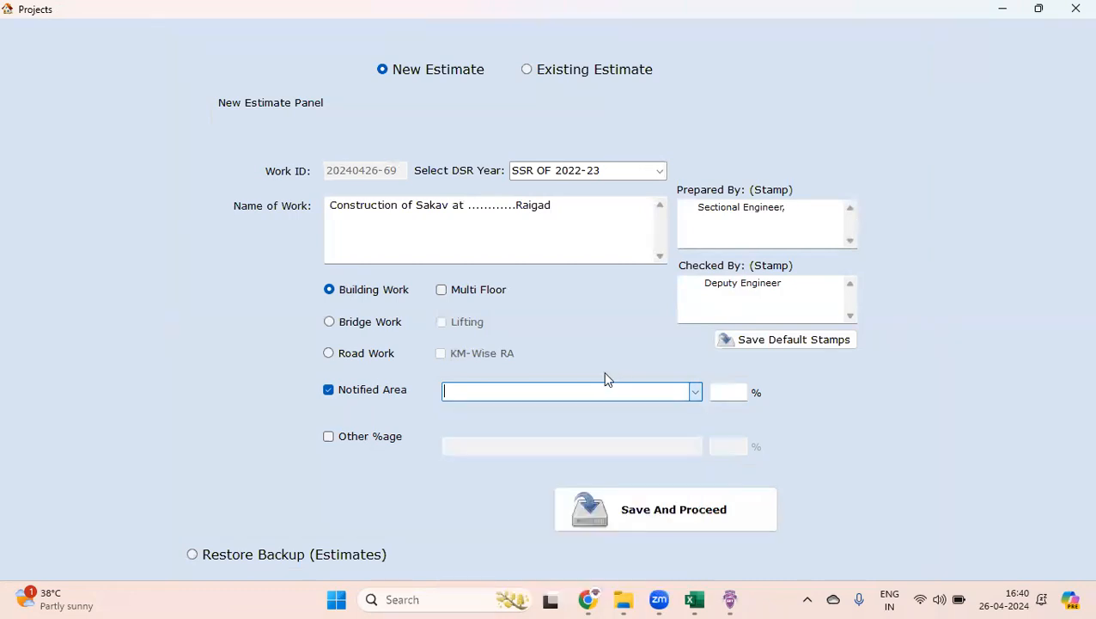
pyautogui.click(329, 394)
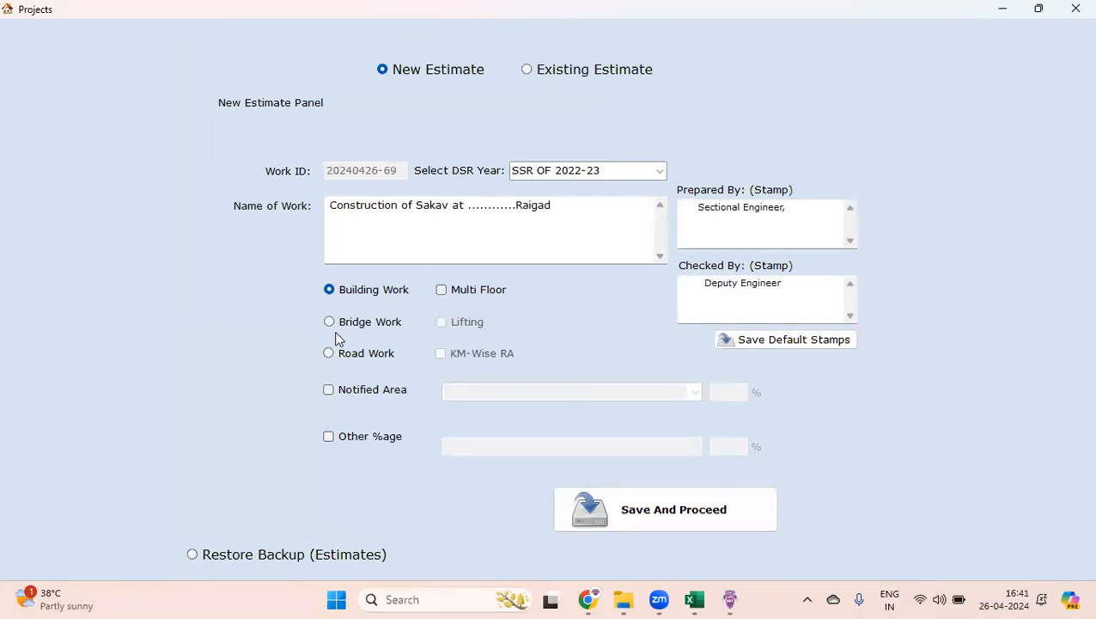
# Save the new building work estimate and open its measurements
pyautogui.click(695, 517)
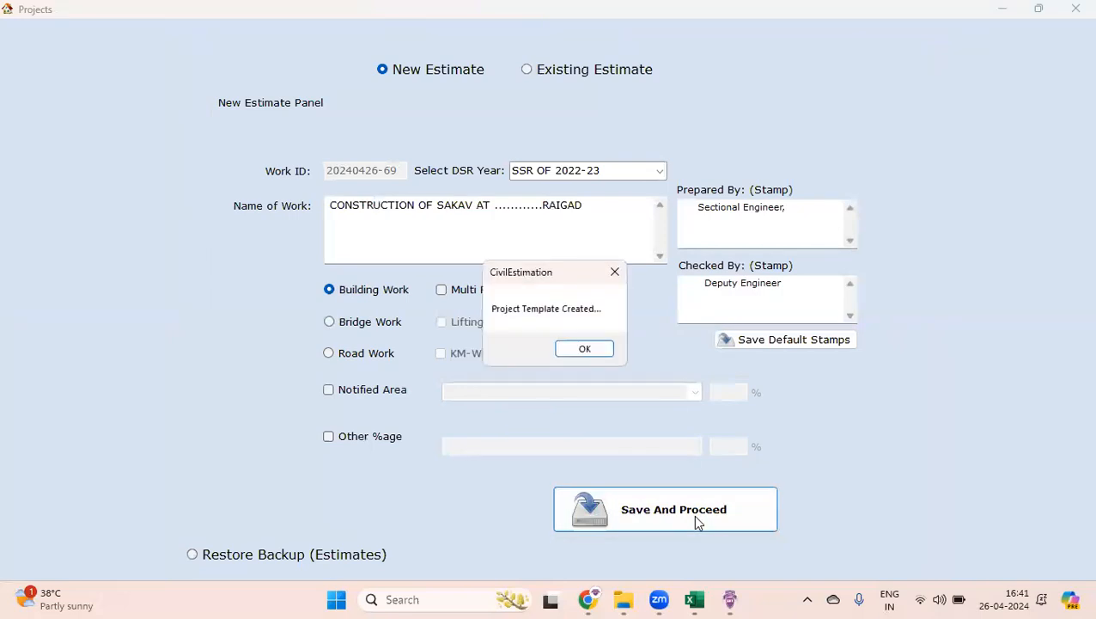
pyautogui.click(592, 352)
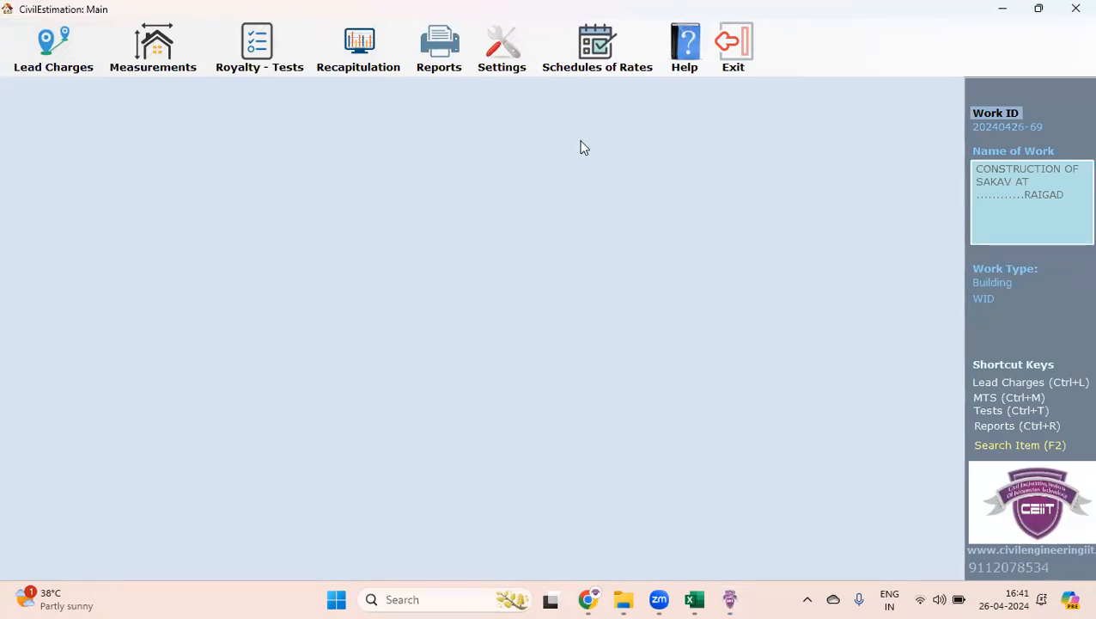
pyautogui.click(146, 51)
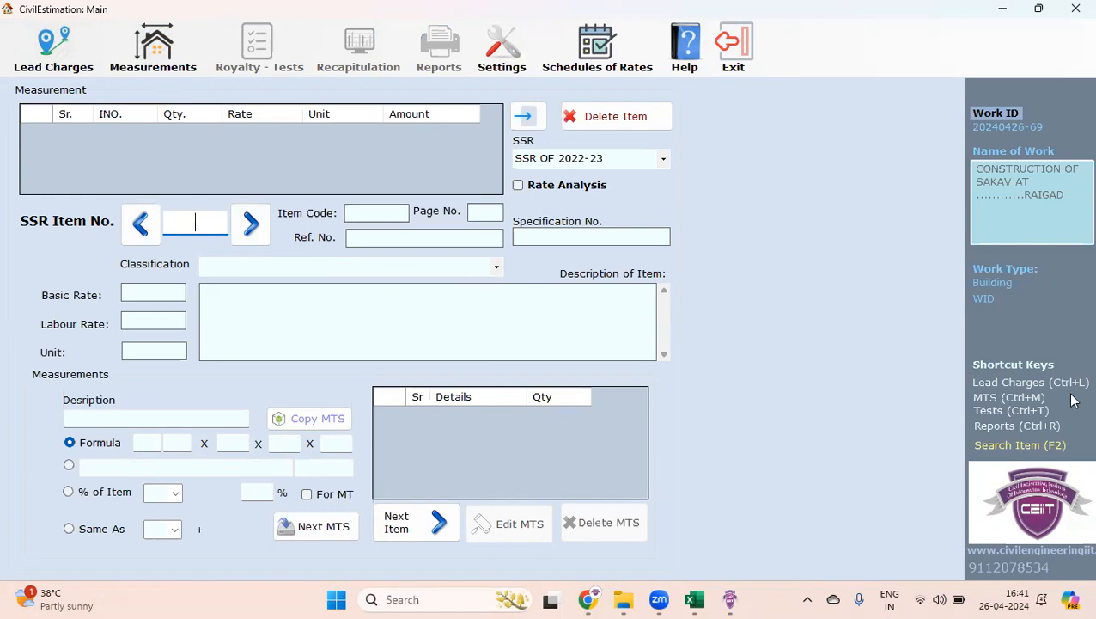
# Search the SSR OF 2022-23 item descriptions for "weep", and clear the search text
pyautogui.click(1057, 450)
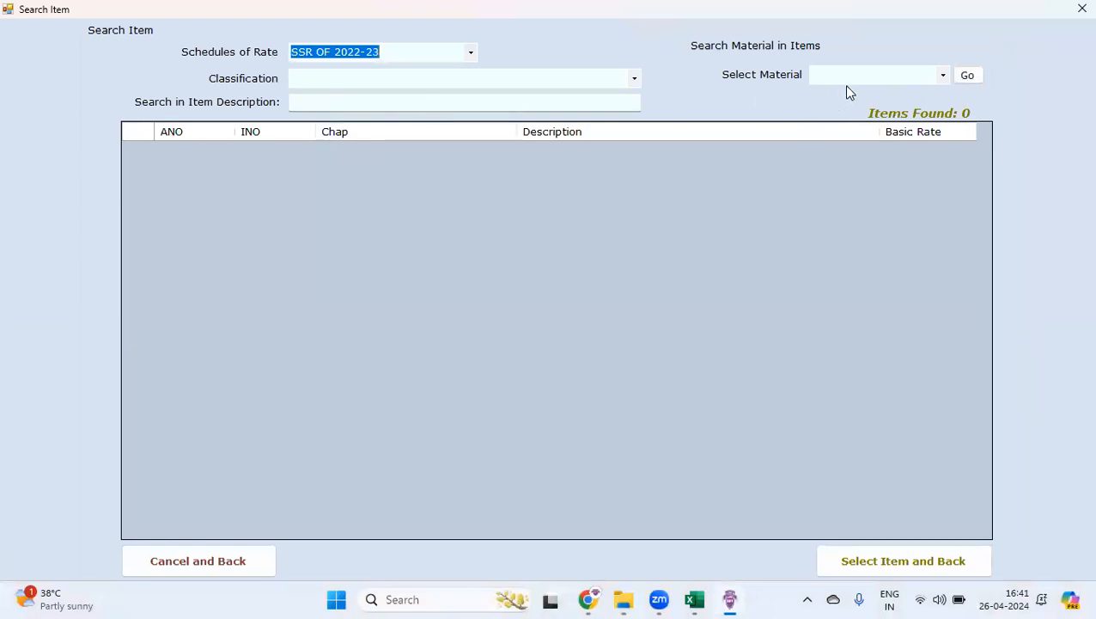
pyautogui.click(939, 76)
pyautogui.click(925, 62)
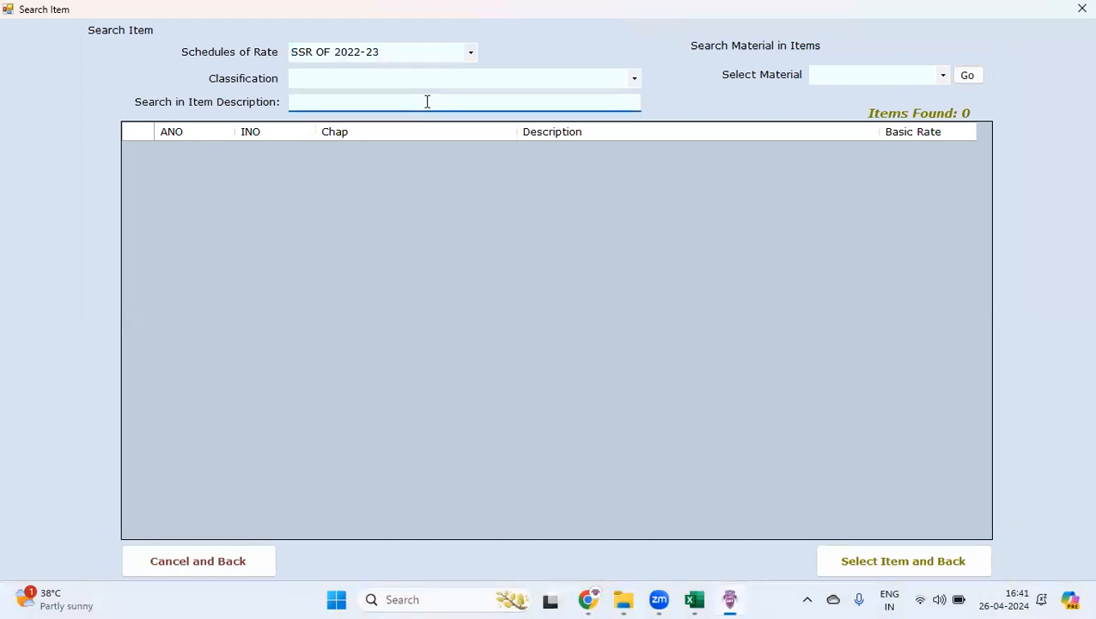
pyautogui.write('weep')
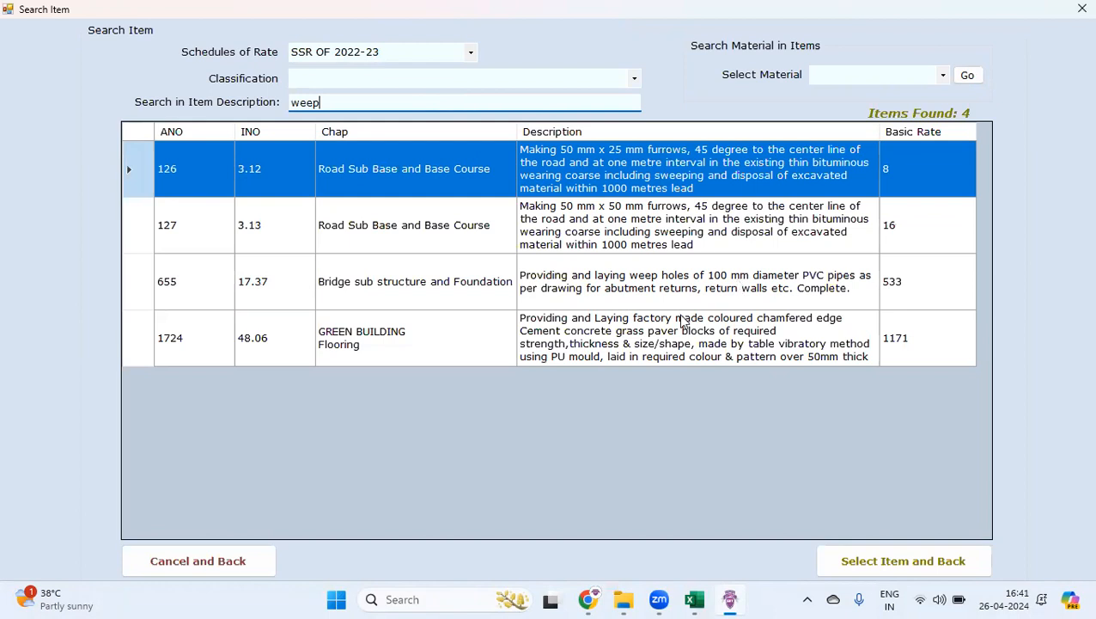
pyautogui.press('BackSpace')
pyautogui.press('BackSpace')
pyautogui.press('BackSpace')
pyautogui.press('BackSpace')
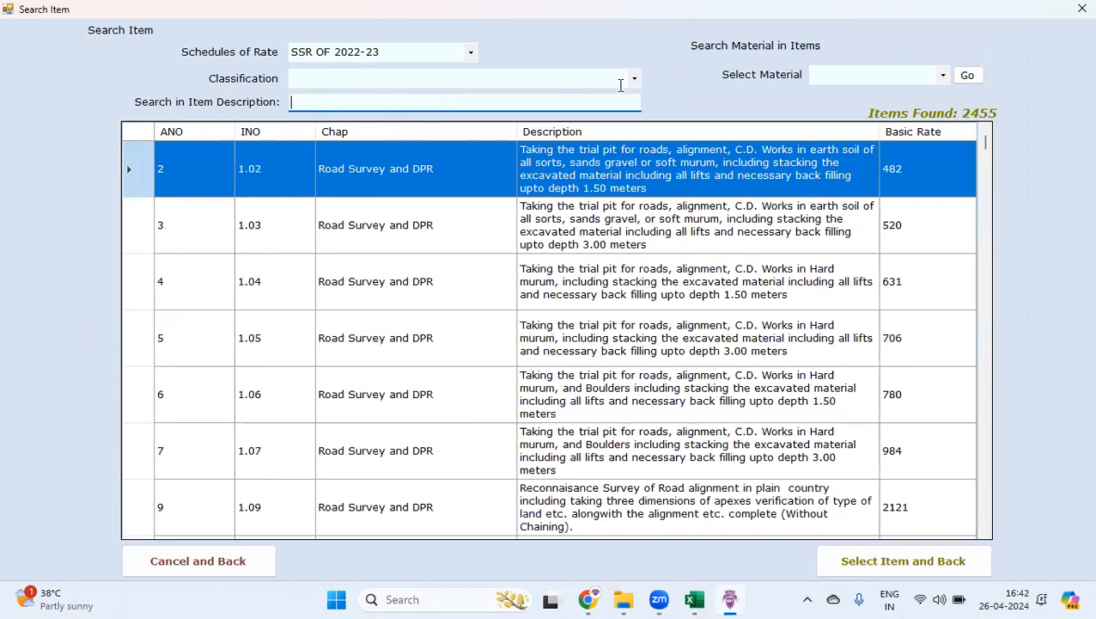
# Look through the available item classifications and close the item search
pyautogui.click(634, 81)
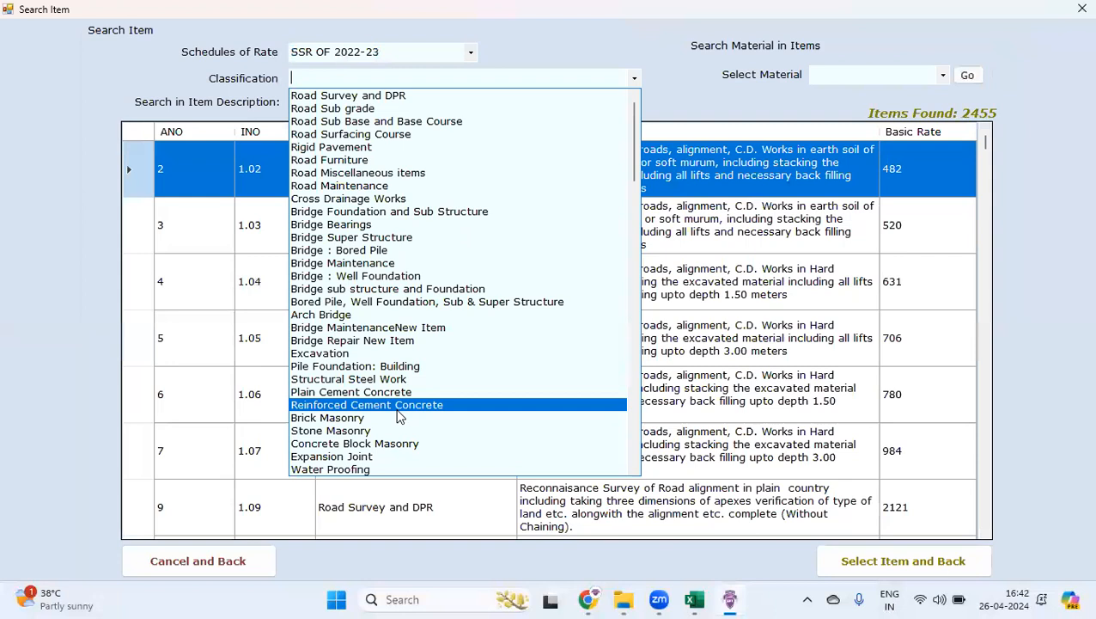
pyautogui.press('Escape')
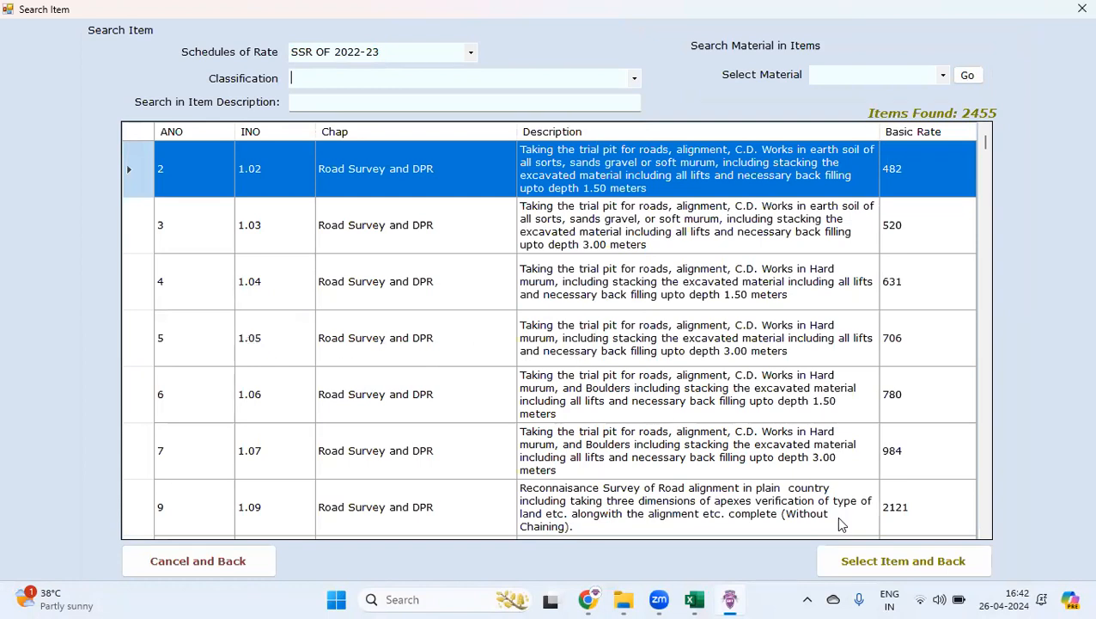
pyautogui.click(1081, 10)
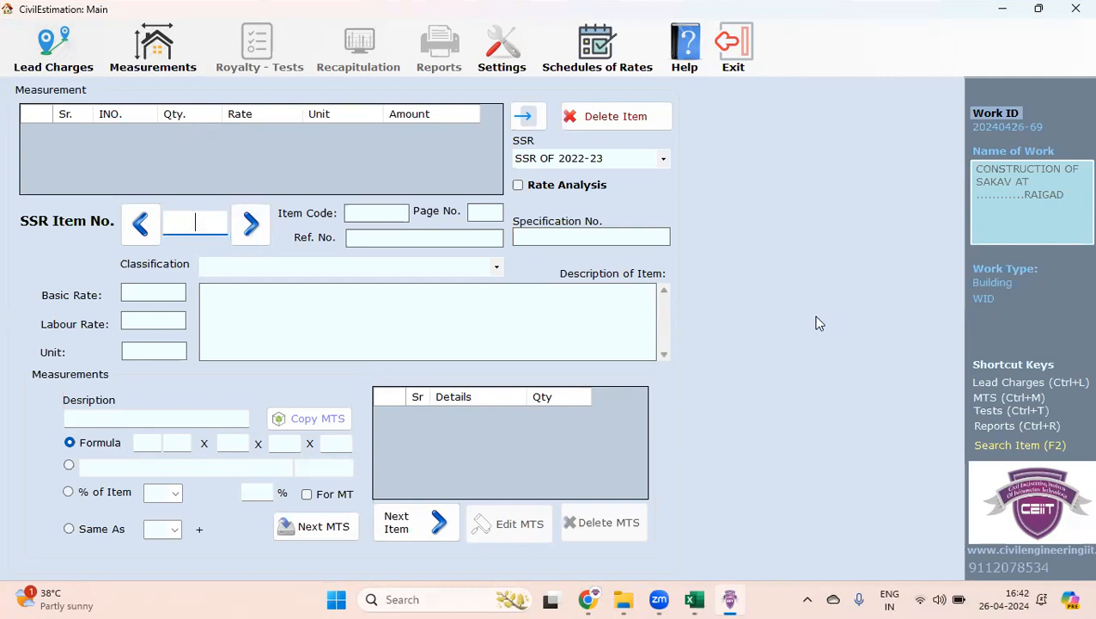
# Load SSR item 21.01 and describe its first measurement as "For Encasing"
pyautogui.write('21.01')
pyautogui.press('Return')
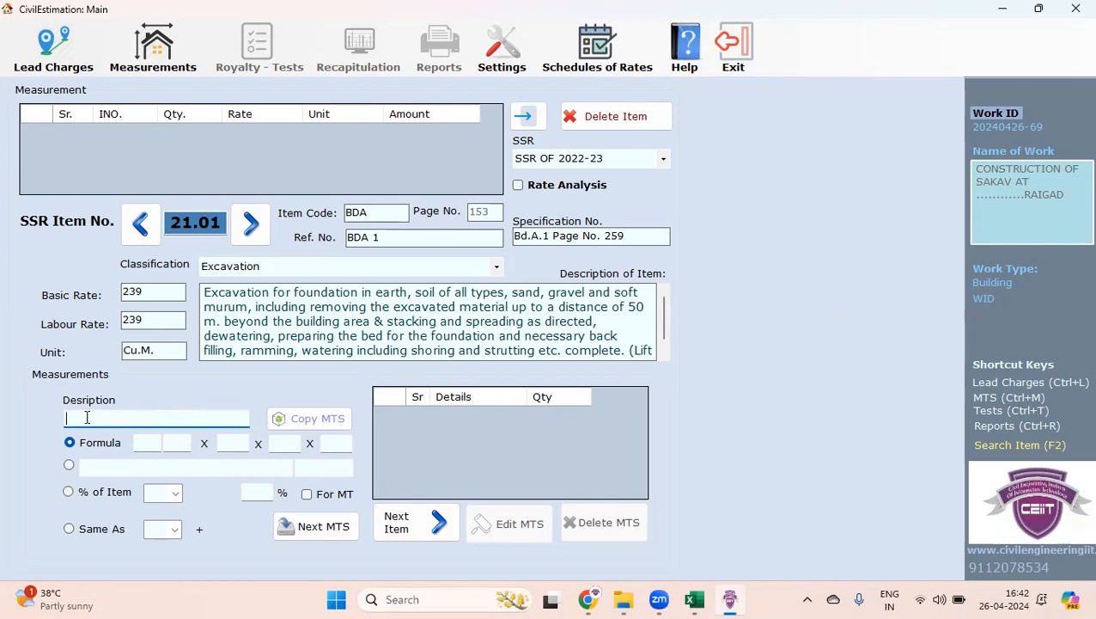
pyautogui.write('For')
pyautogui.write('Encasing')
pyautogui.press('Tab')
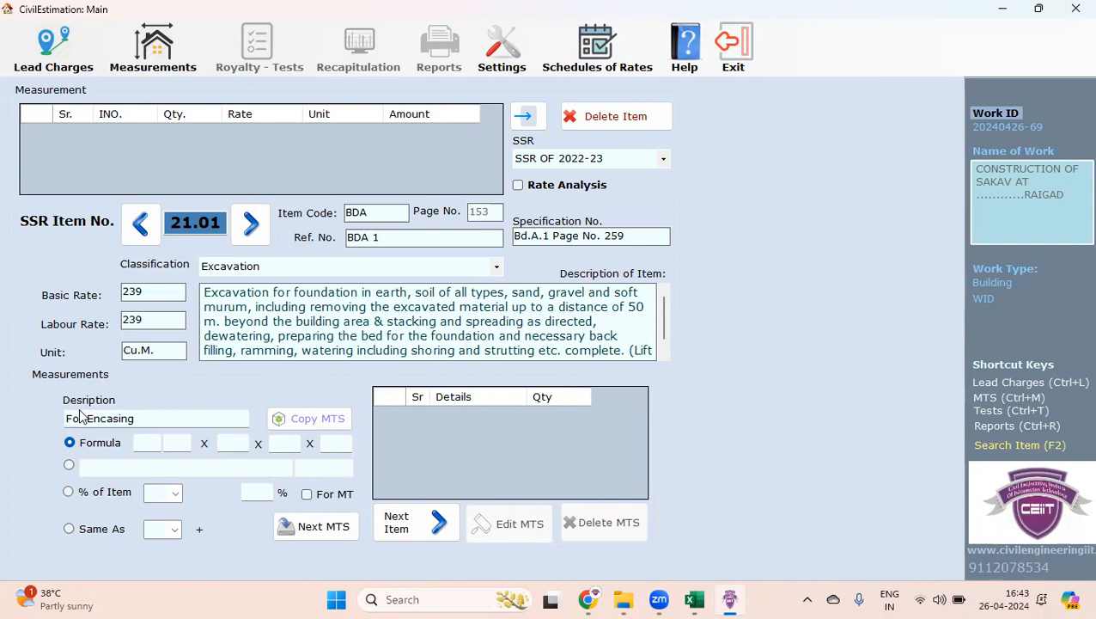
# Set the For Encasing formula to 1 × 5 × 3.5 × .75 and add the measurement to the item
pyautogui.press('Tab')
pyautogui.write('1')
pyautogui.press('Tab')
pyautogui.write('5')
pyautogui.press('Tab')
pyautogui.write('3.5')
pyautogui.press('Tab')
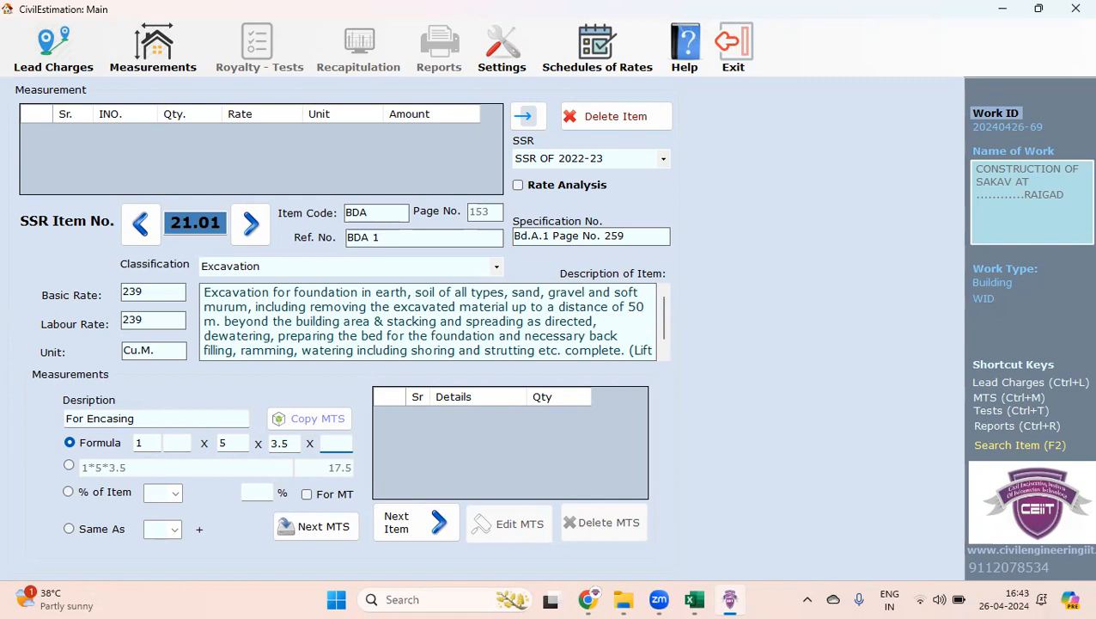
pyautogui.write('.75')
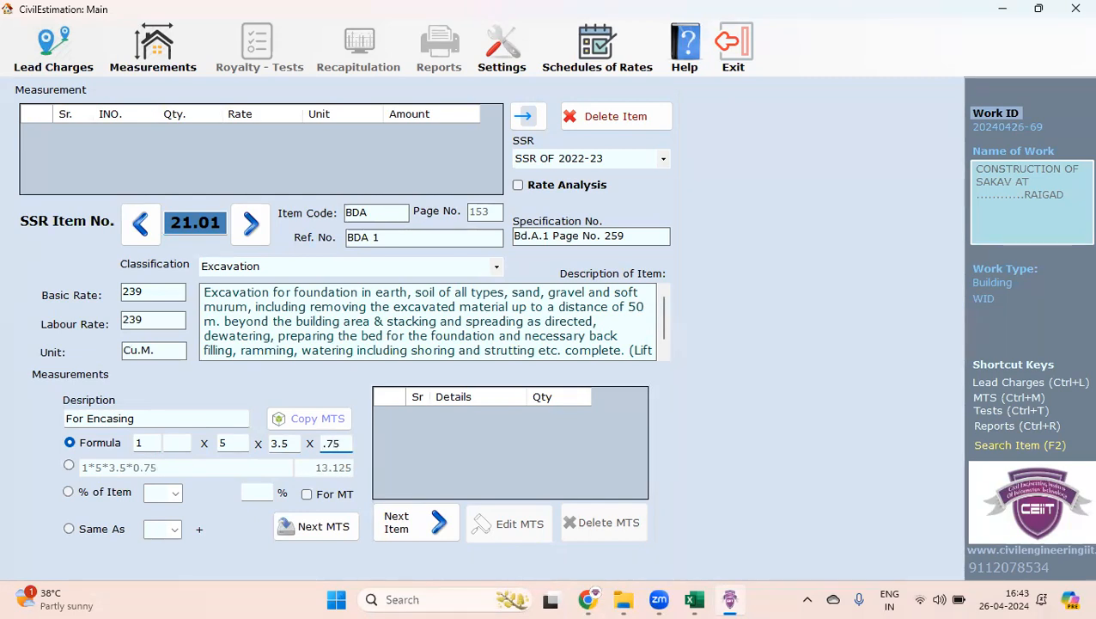
pyautogui.press('Tab')
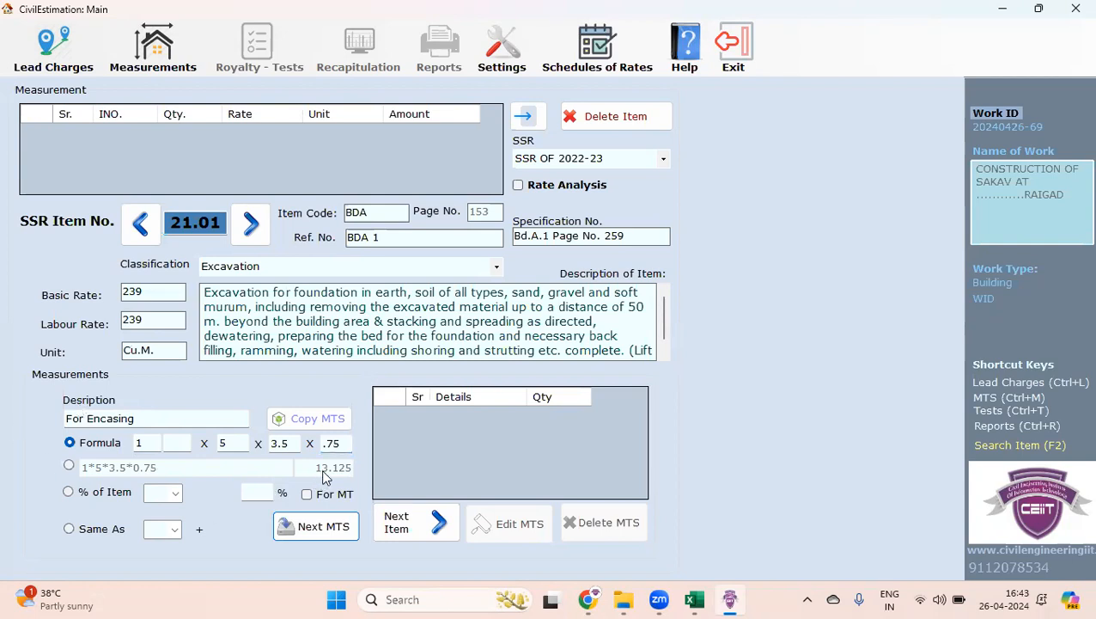
pyautogui.press('Return')
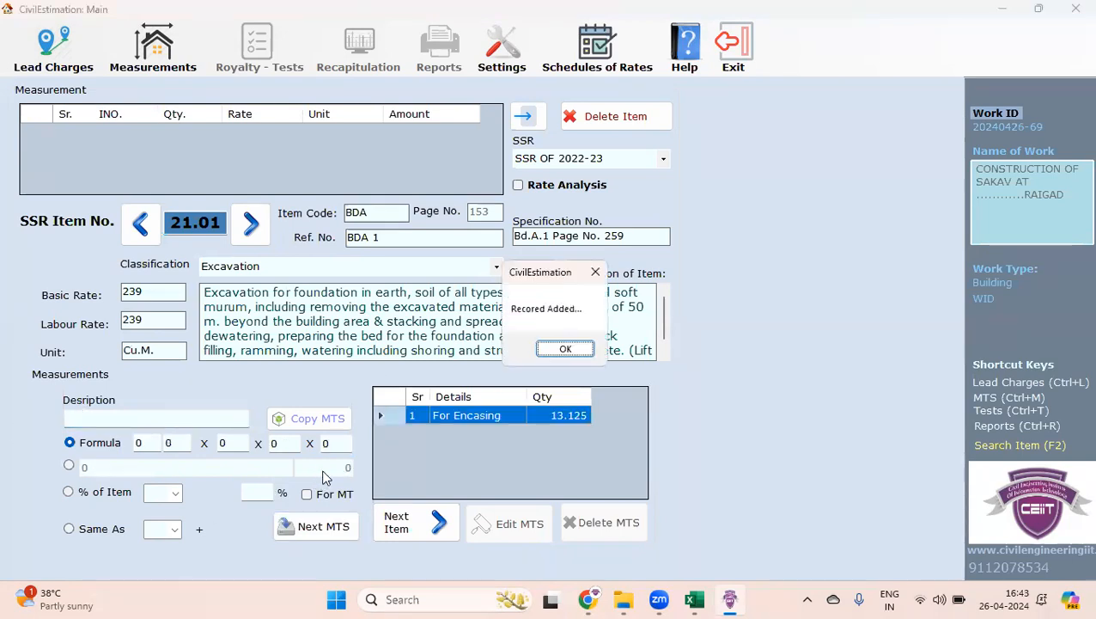
pyautogui.press('Return')
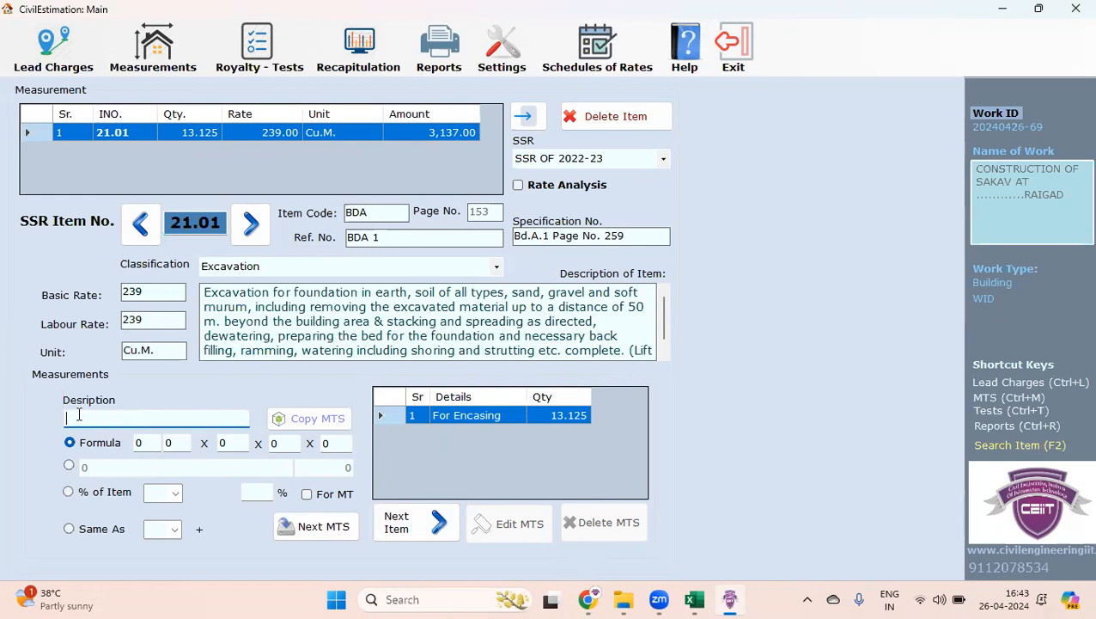
# Add a second measurement to item 21.01 described as "For Returns" with the formula 4 × 2 × 1.2 × .4
pyautogui.write('For Returns')
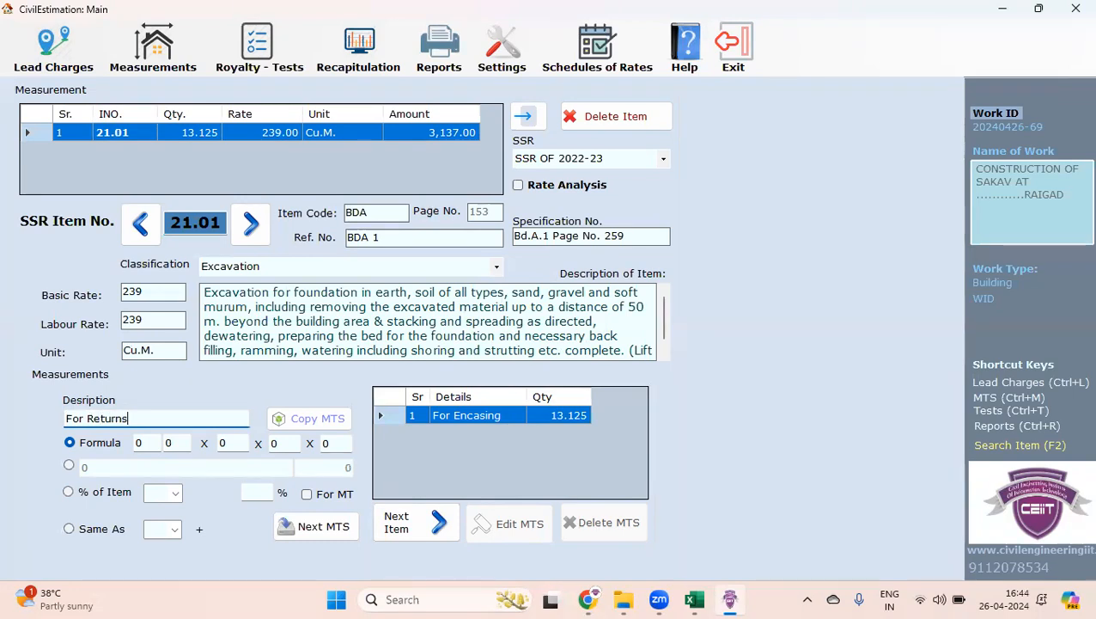
pyautogui.press('Tab')
pyautogui.write('4')
pyautogui.press('Tab')
pyautogui.write('2')
pyautogui.press('Tab')
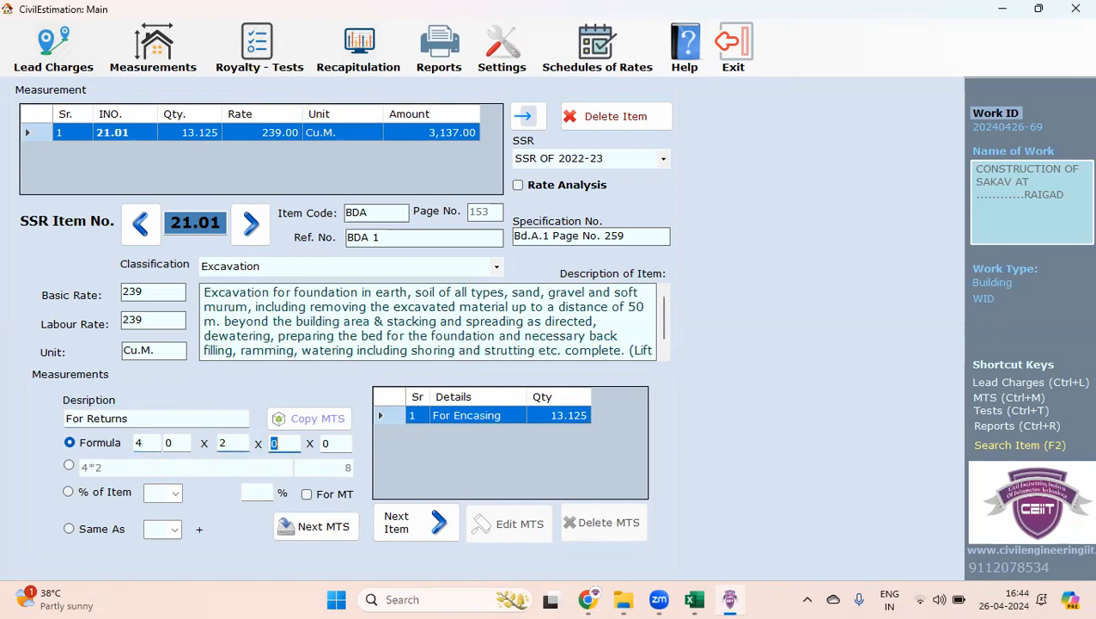
pyautogui.write('1.2')
pyautogui.press('Tab')
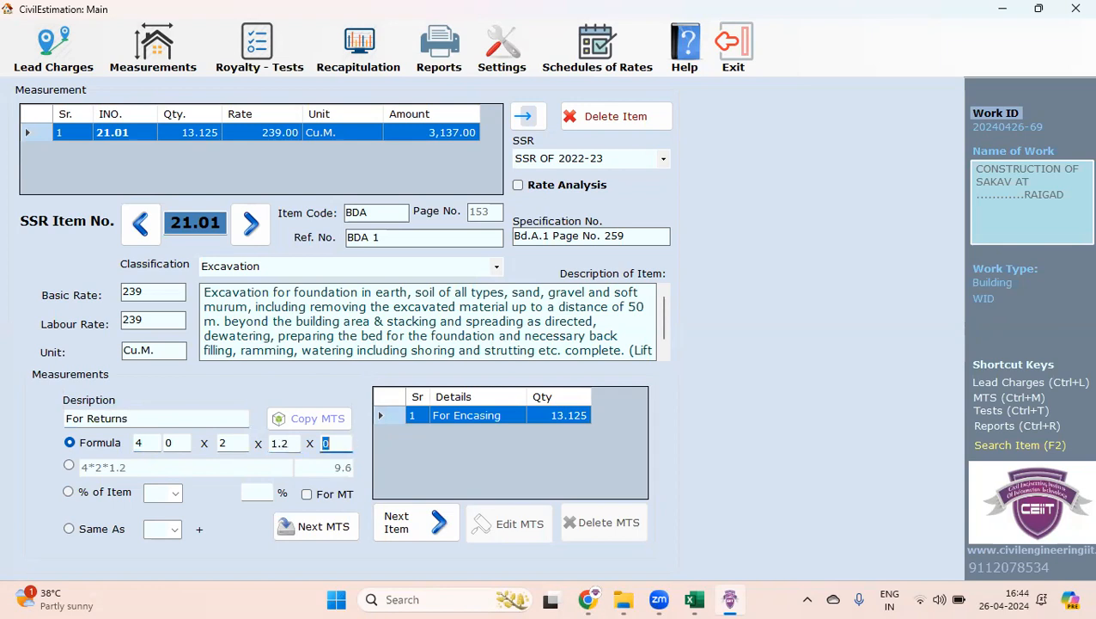
pyautogui.write('.4')
pyautogui.press('Tab')
pyautogui.press('Return')
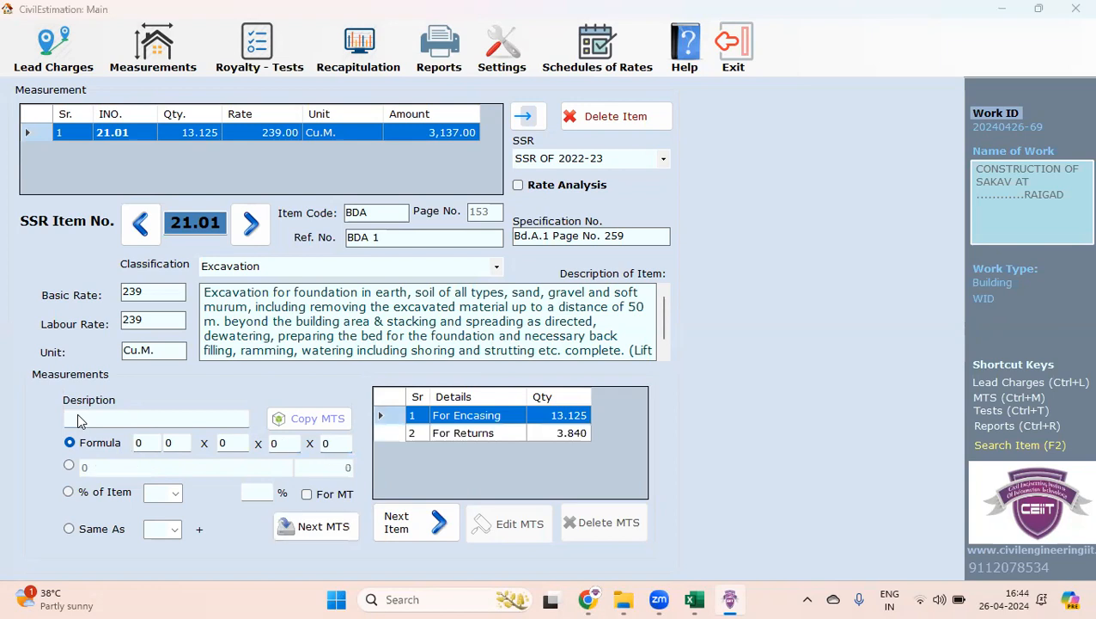
pyautogui.press('Return')
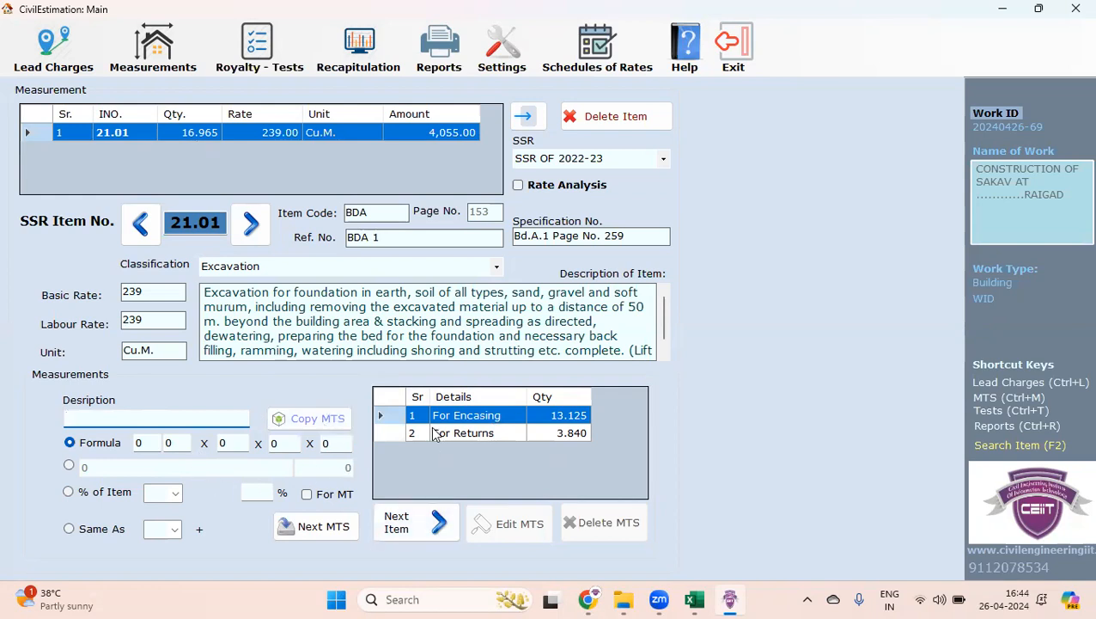
# Load SSR item 21.38 for rubble stone soling
pyautogui.click(206, 224)
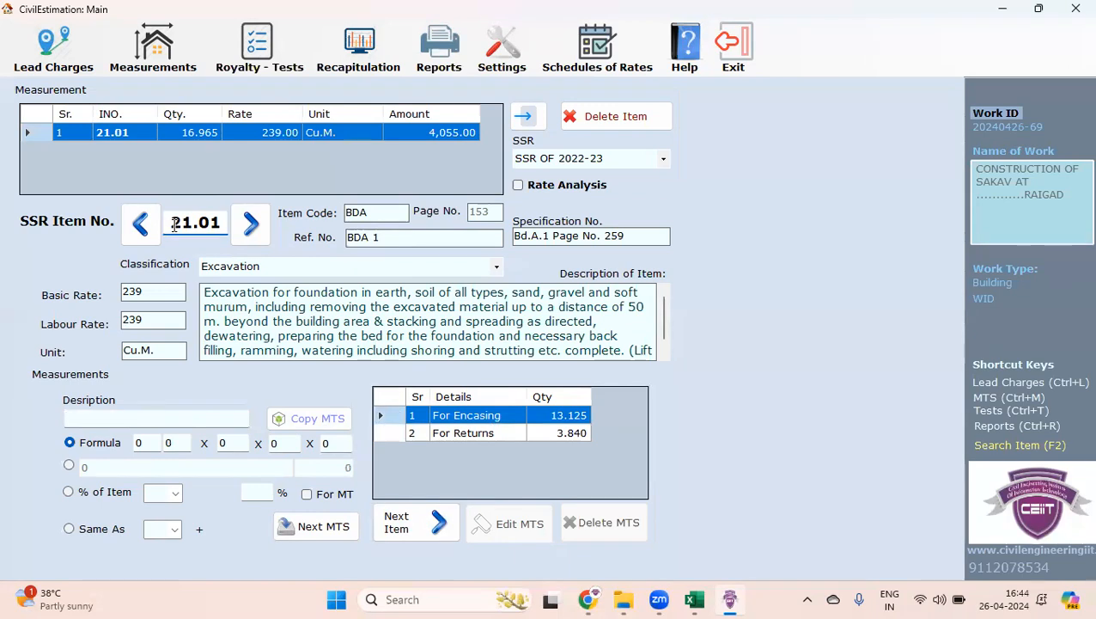
pyautogui.moveTo(175, 224); pyautogui.dragTo(224, 225)
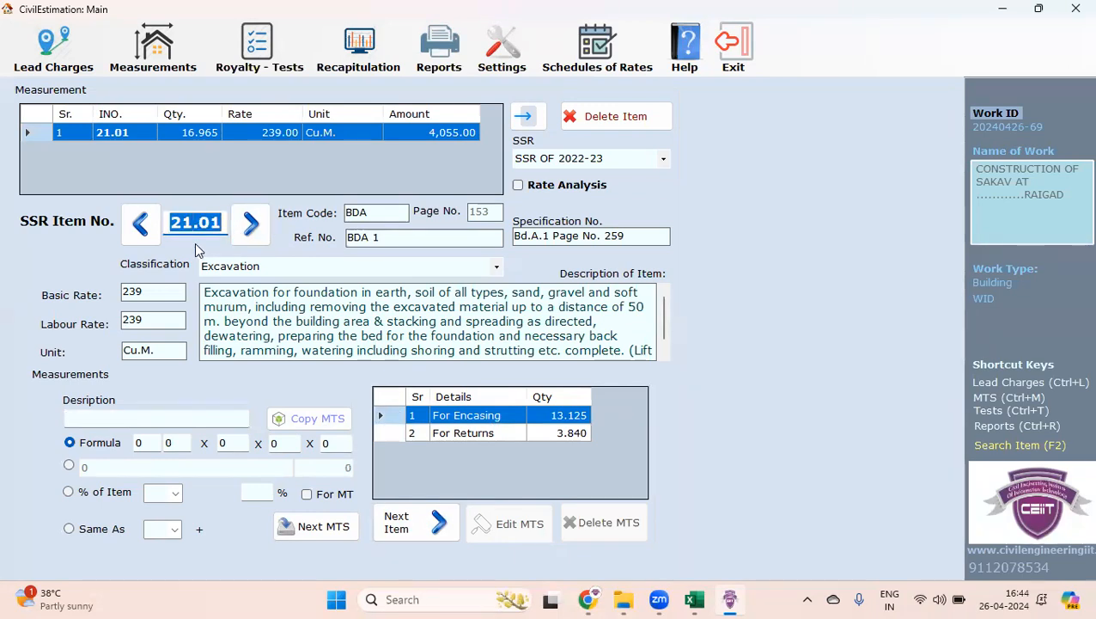
pyautogui.write('21')
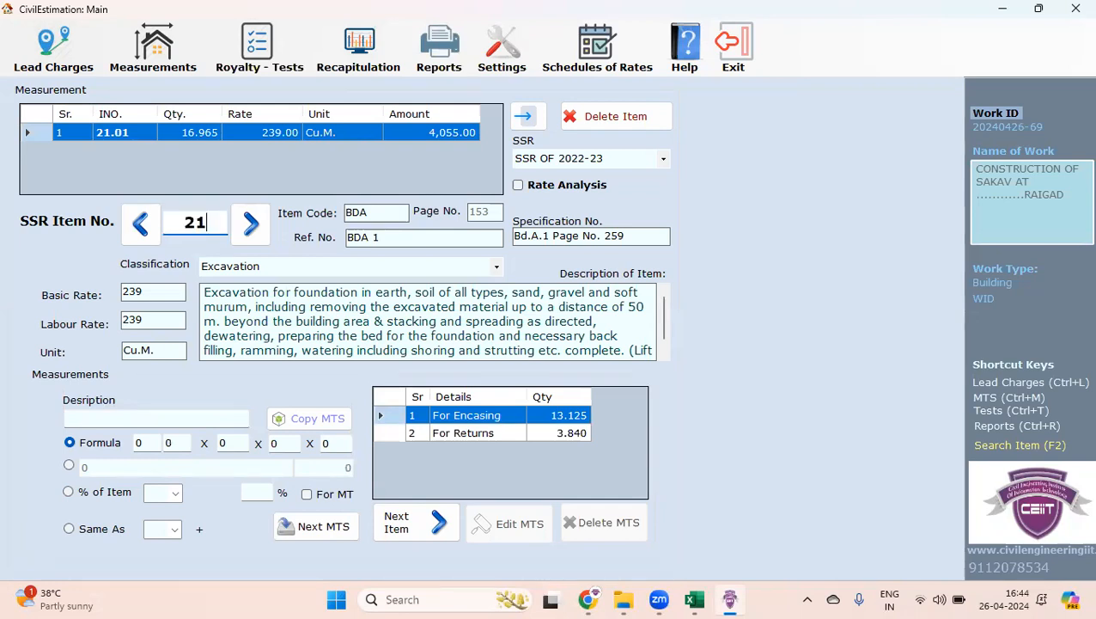
pyautogui.write('.38')
pyautogui.press('Return')
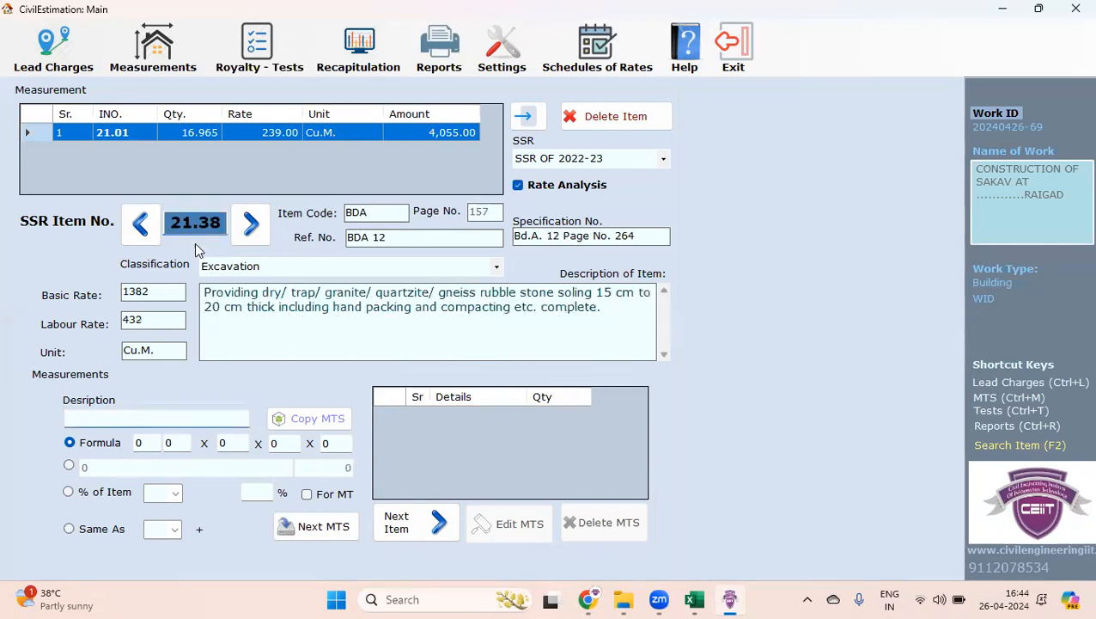
# Look through the available item classifications and keep Excavation selected for item 21.38
pyautogui.click(496, 267)
pyautogui.moveTo(496, 132); pyautogui.dragTo(500, 249)
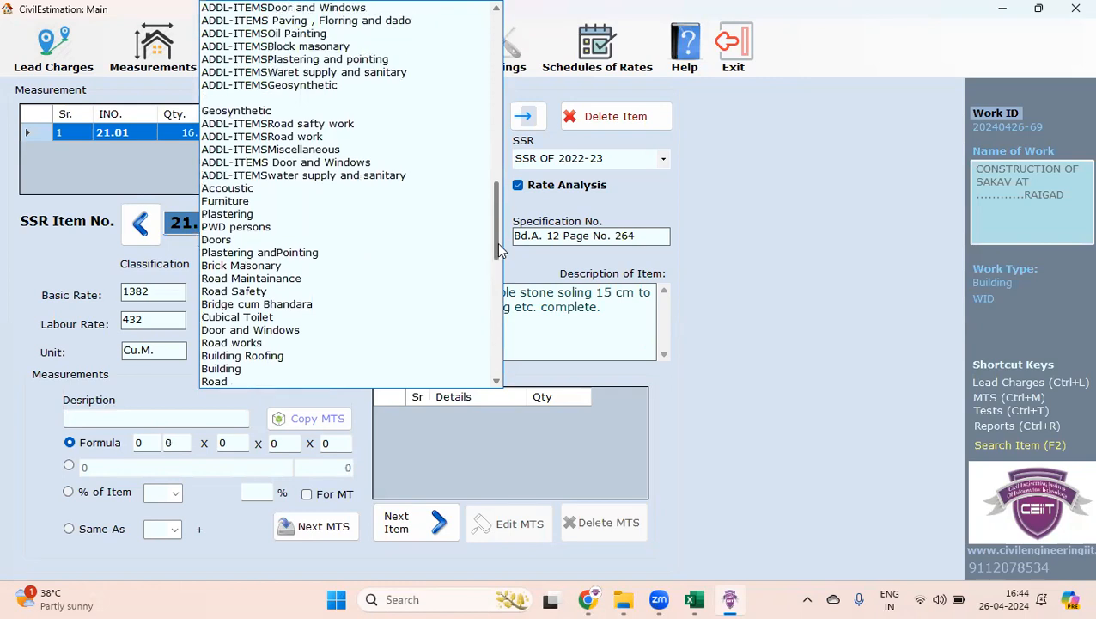
pyautogui.click(419, 391)
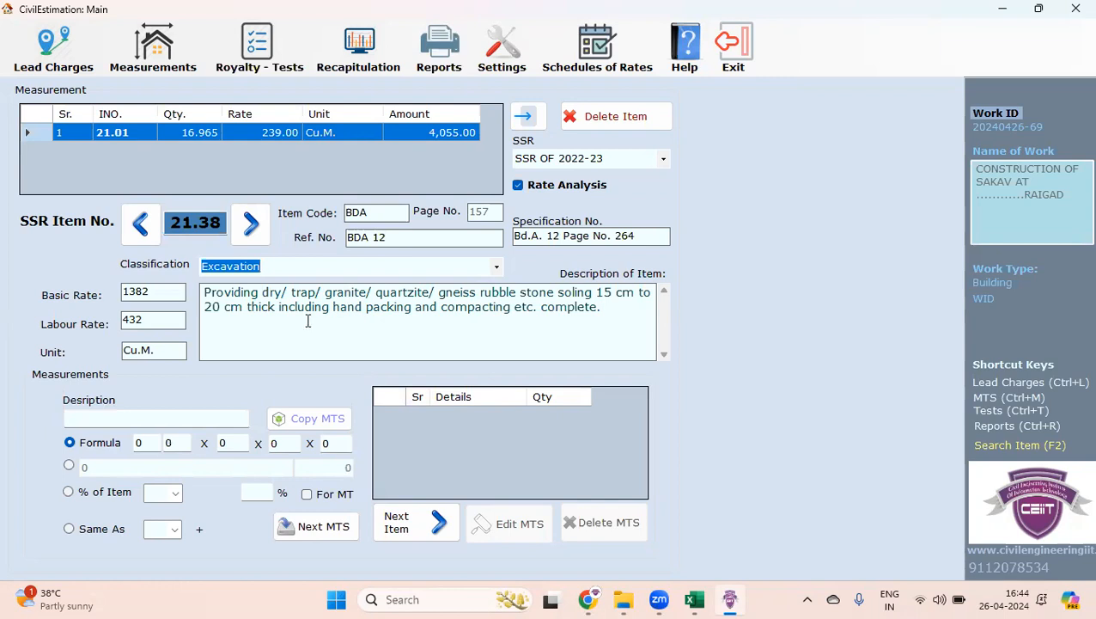
# Describe the first measurement of item 21.38 as "For encasing" with the formula 1 × 5 × 3.5 × .15 and submit it
pyautogui.click(140, 417)
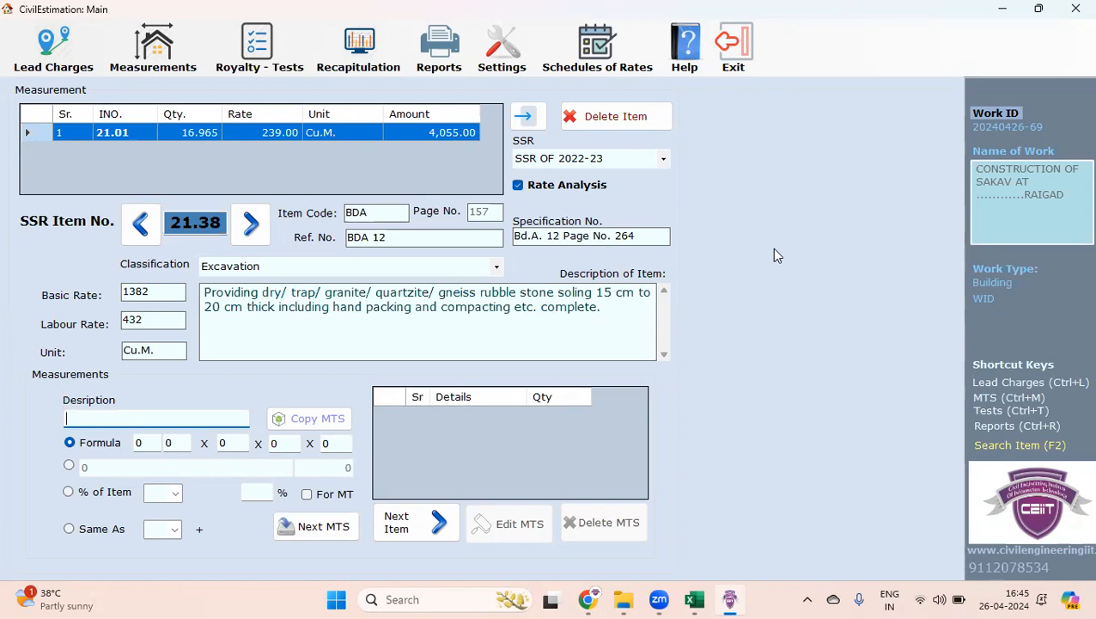
pyautogui.write('For encasing')
pyautogui.press('Tab')
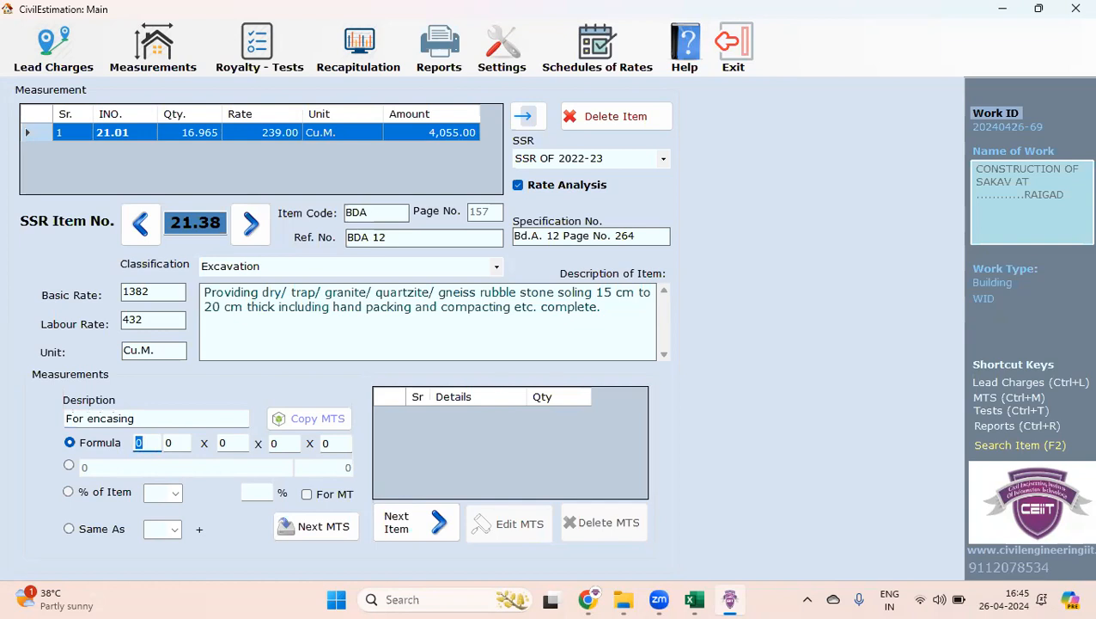
pyautogui.write('1')
pyautogui.press('Tab')
pyautogui.write('5')
pyautogui.press('Tab')
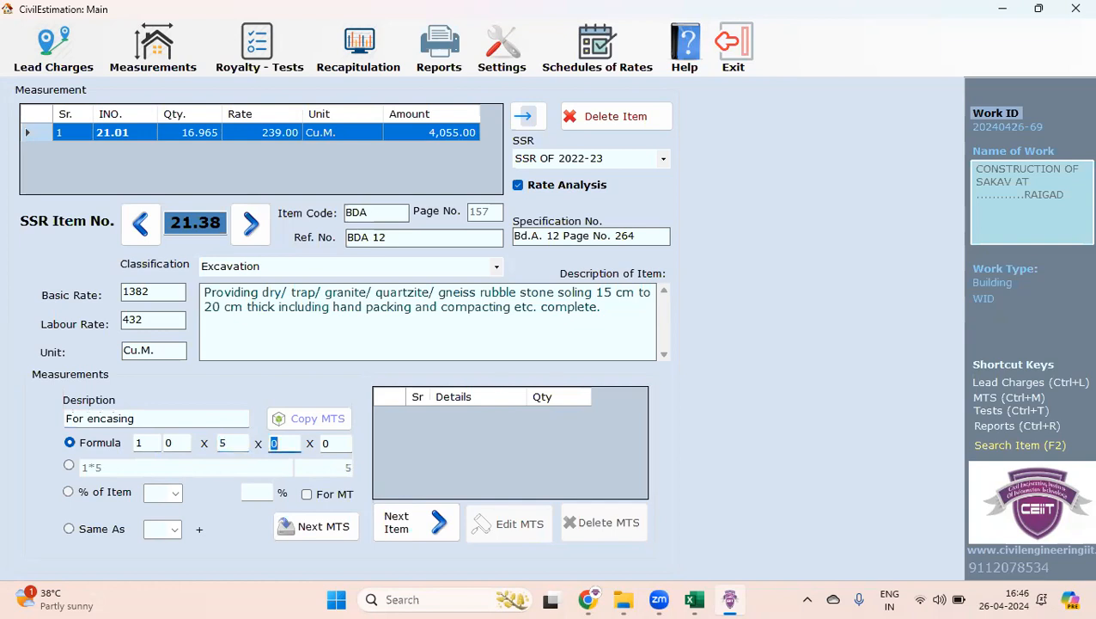
pyautogui.write('3.5')
pyautogui.press('Tab')
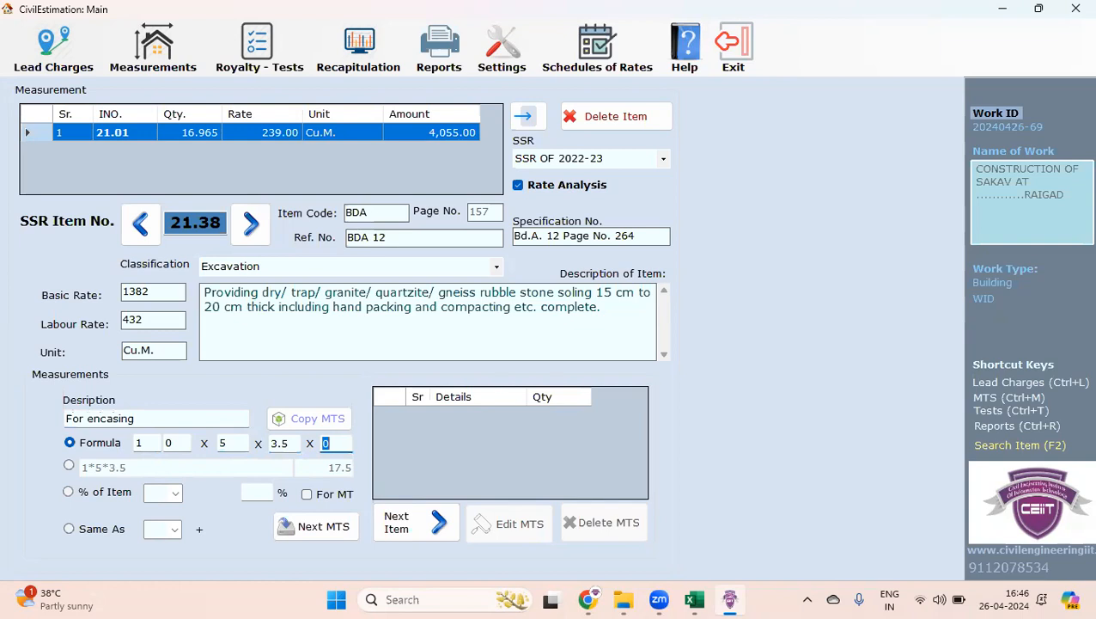
pyautogui.write('.15')
pyautogui.press('Tab')
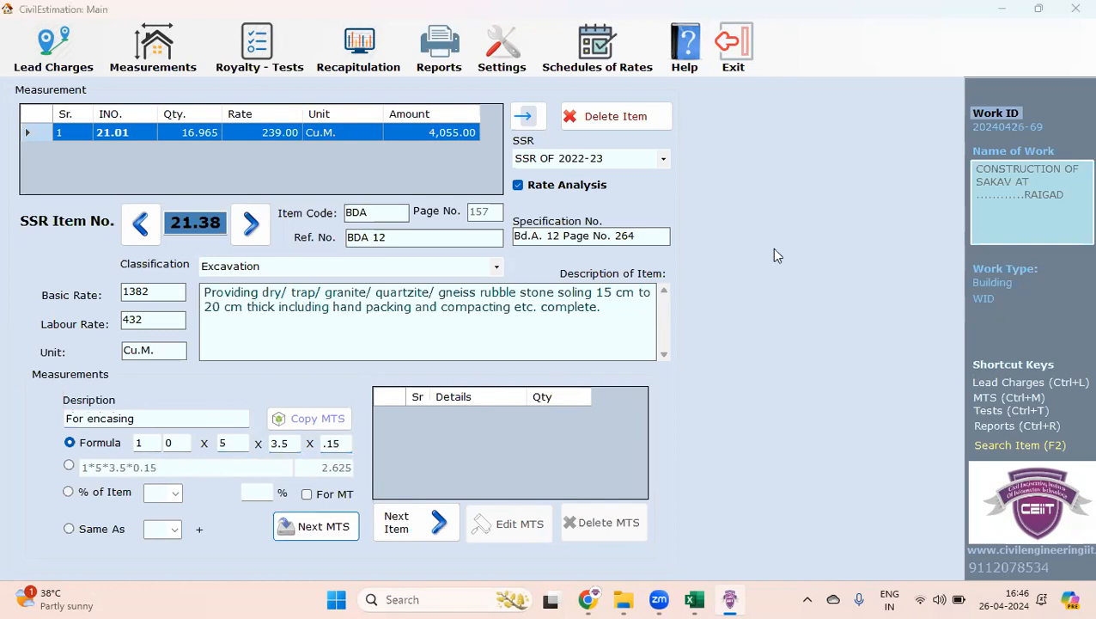
pyautogui.press('Return')
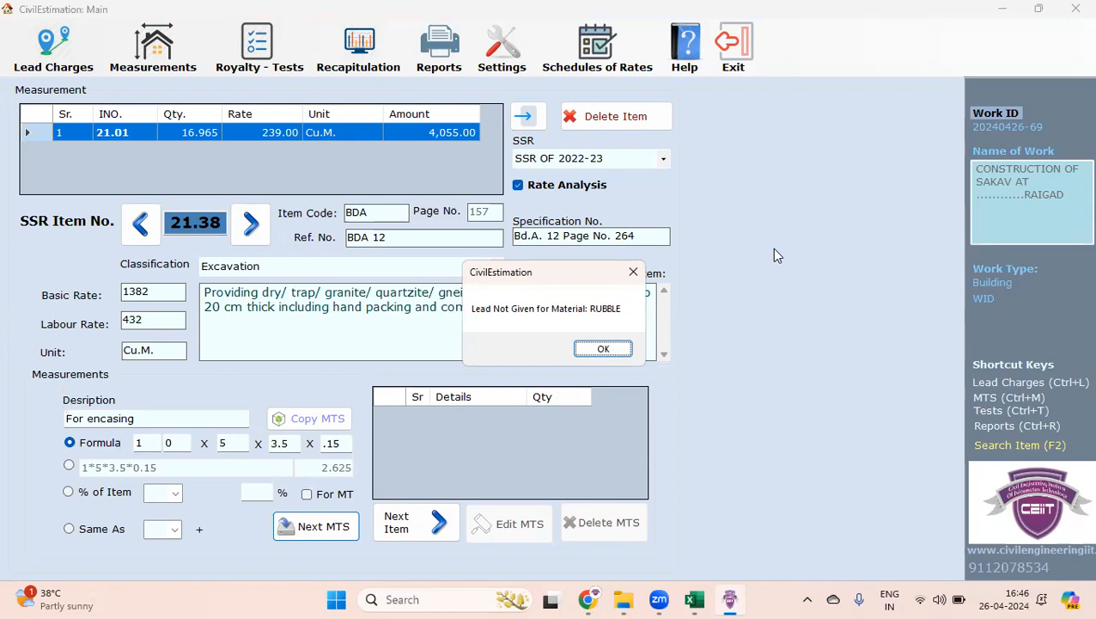
# Save a 20 km lead for RUBBLE with Gavan Phata as the quarry location
pyautogui.press('Return')
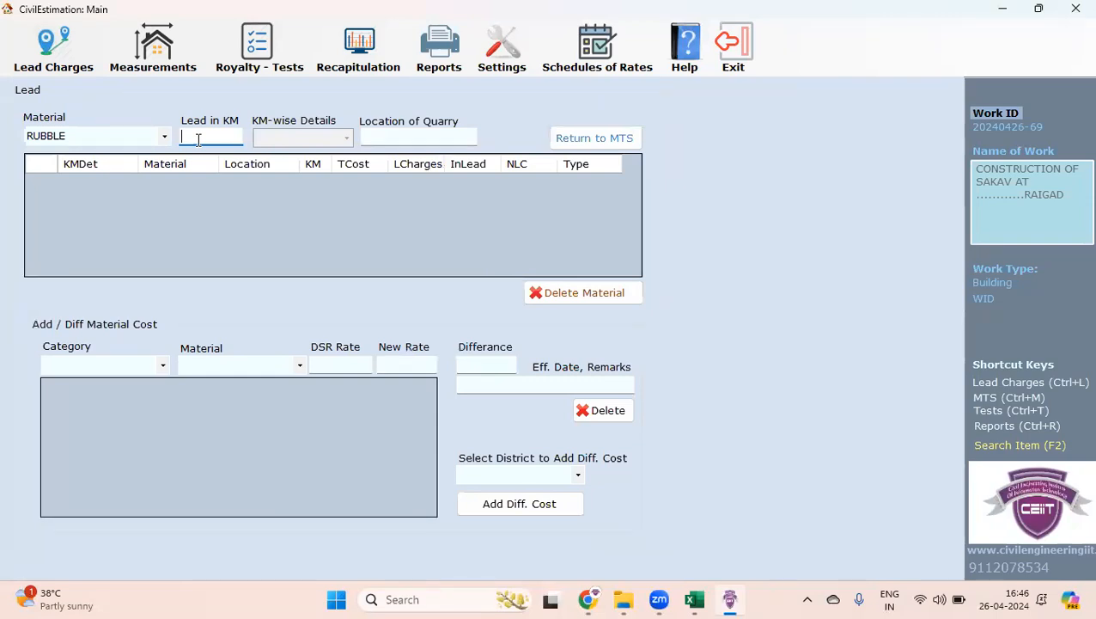
pyautogui.write('20')
pyautogui.press('Tab')
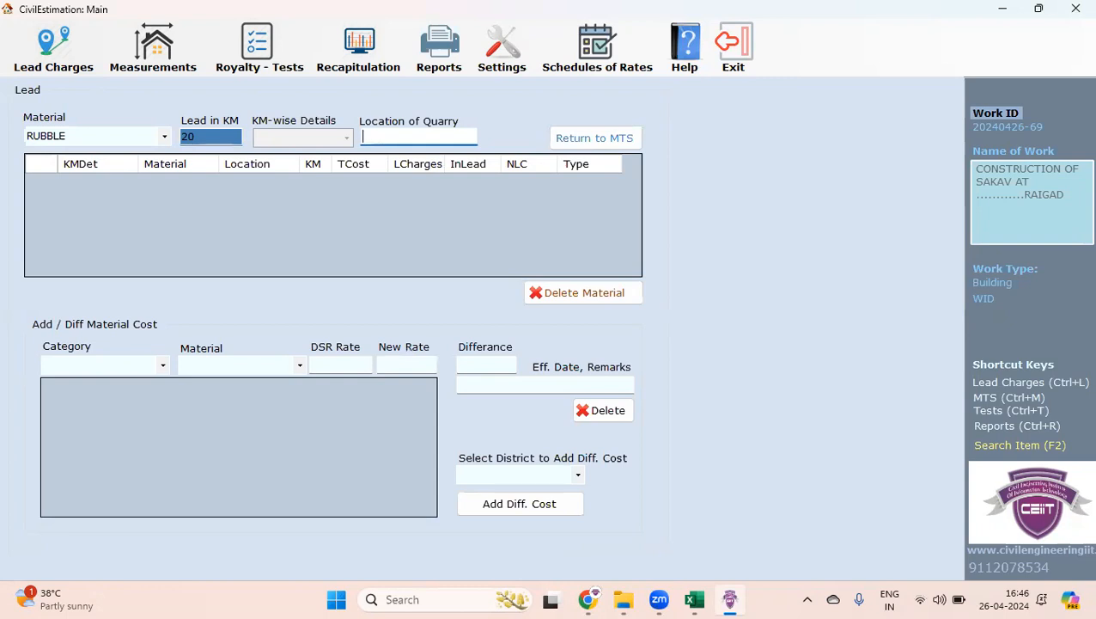
pyautogui.write('Gavan Phata')
pyautogui.press('Return')
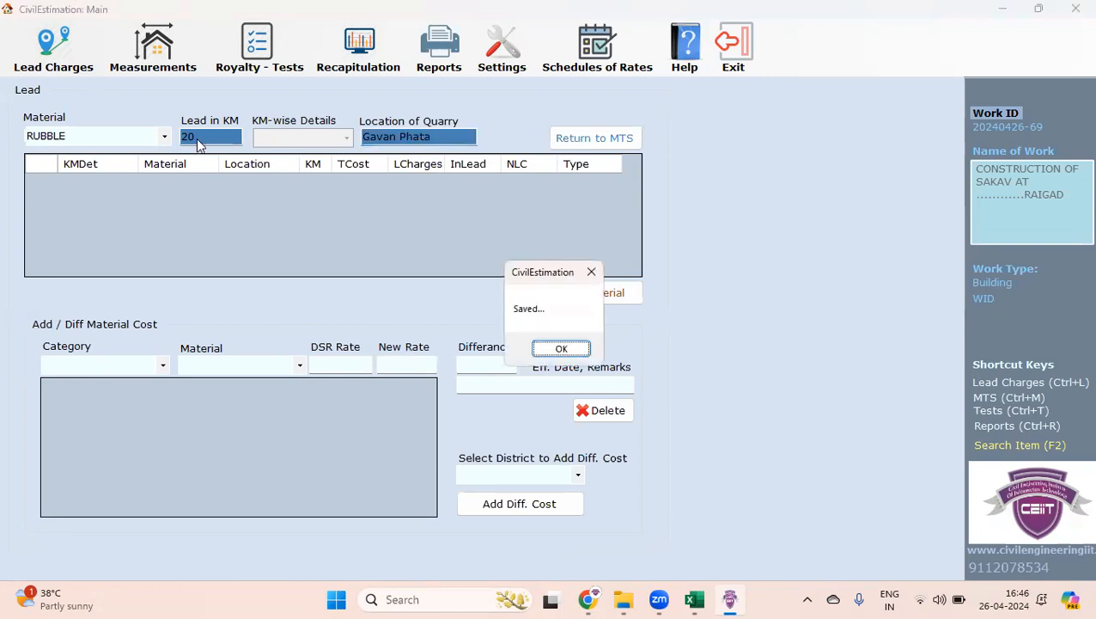
pyautogui.press('Return')
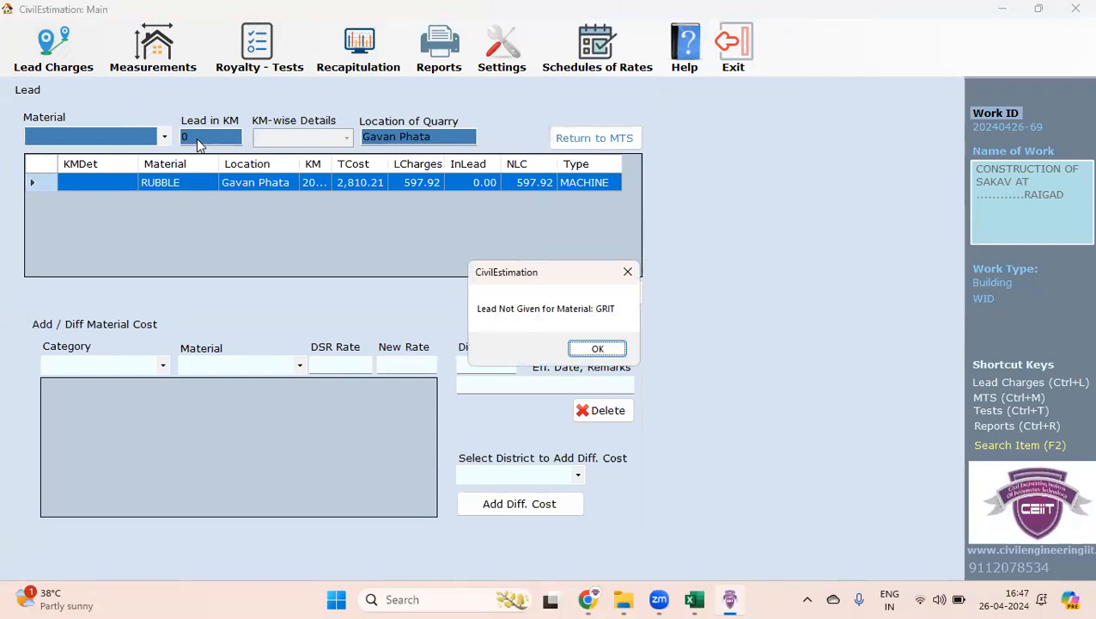
# Save a 20 km lead for GRIT from the Gavan Phata quarry and return to the measurements
pyautogui.press('Return')
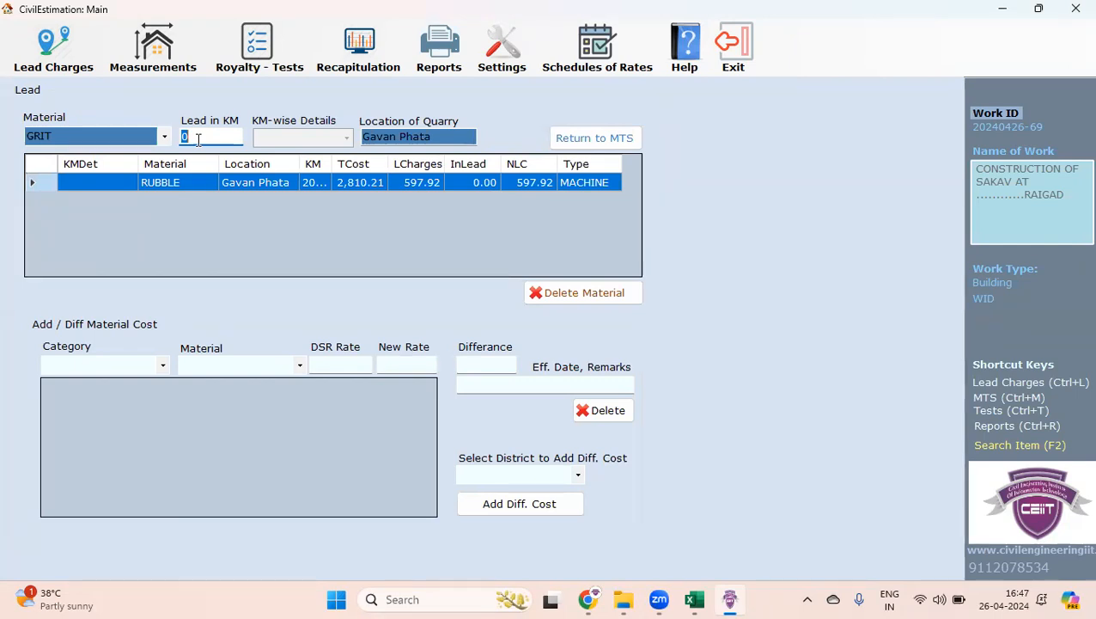
pyautogui.write('20')
pyautogui.press('Return')
pyautogui.press('Return')
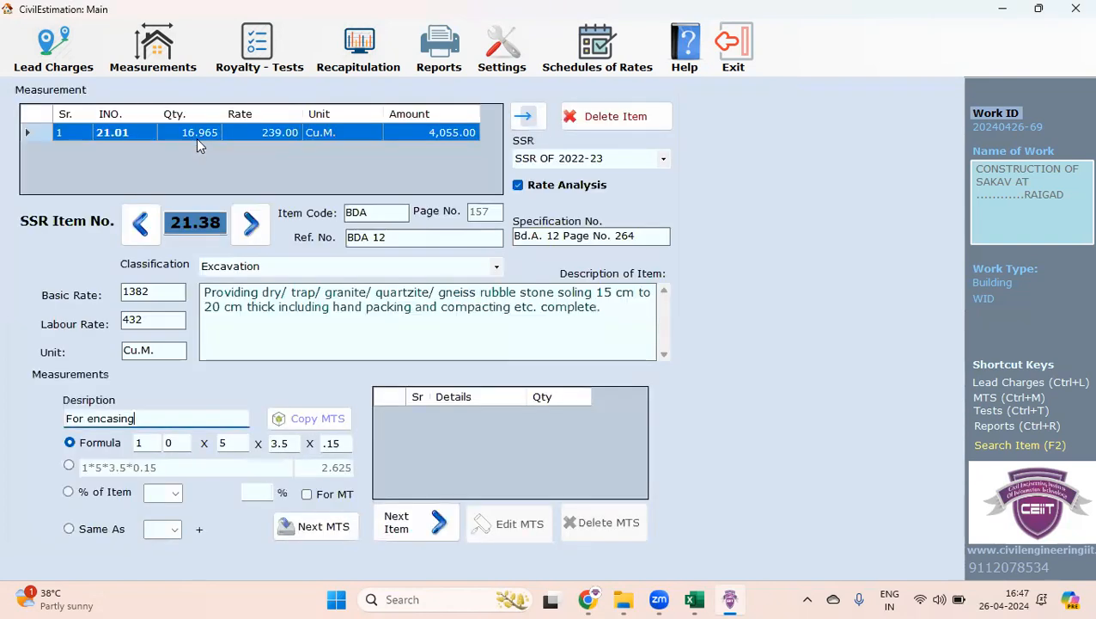
# Add the prepared "For encasing" measurement to item 21.38
pyautogui.press('Return')
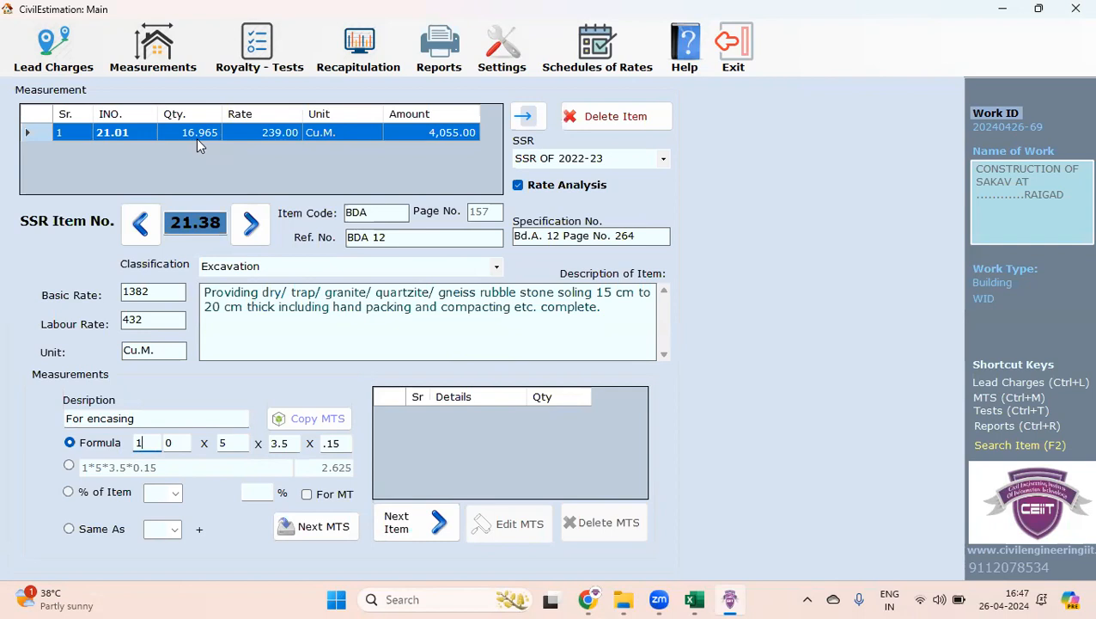
pyautogui.press('Tab')
pyautogui.press('Tab')
pyautogui.press('Tab')
pyautogui.press('Tab')
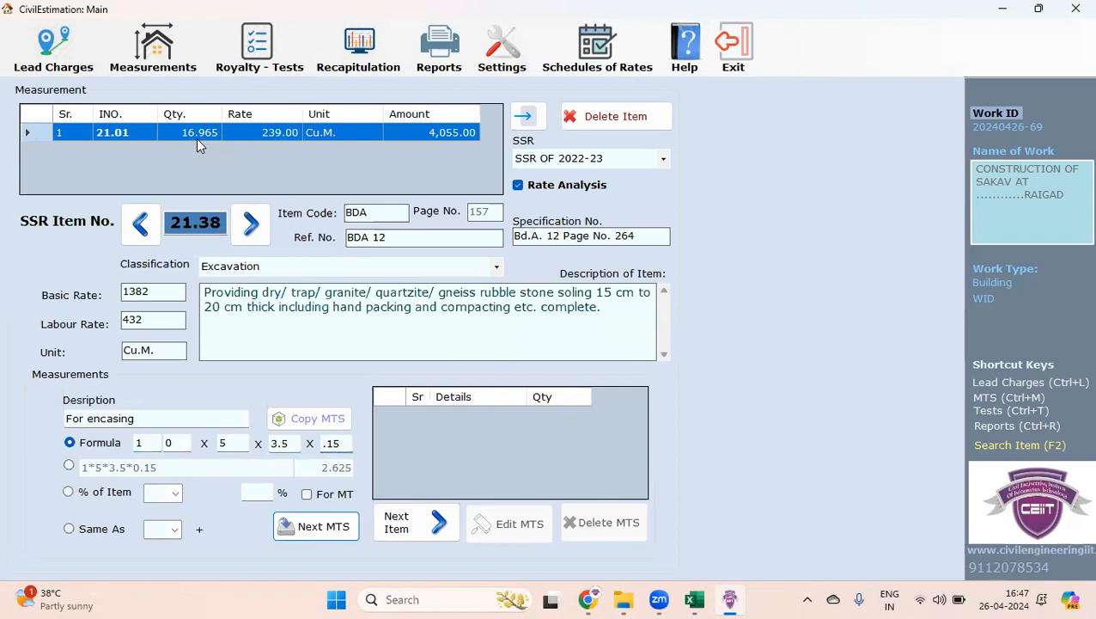
pyautogui.press('Return')
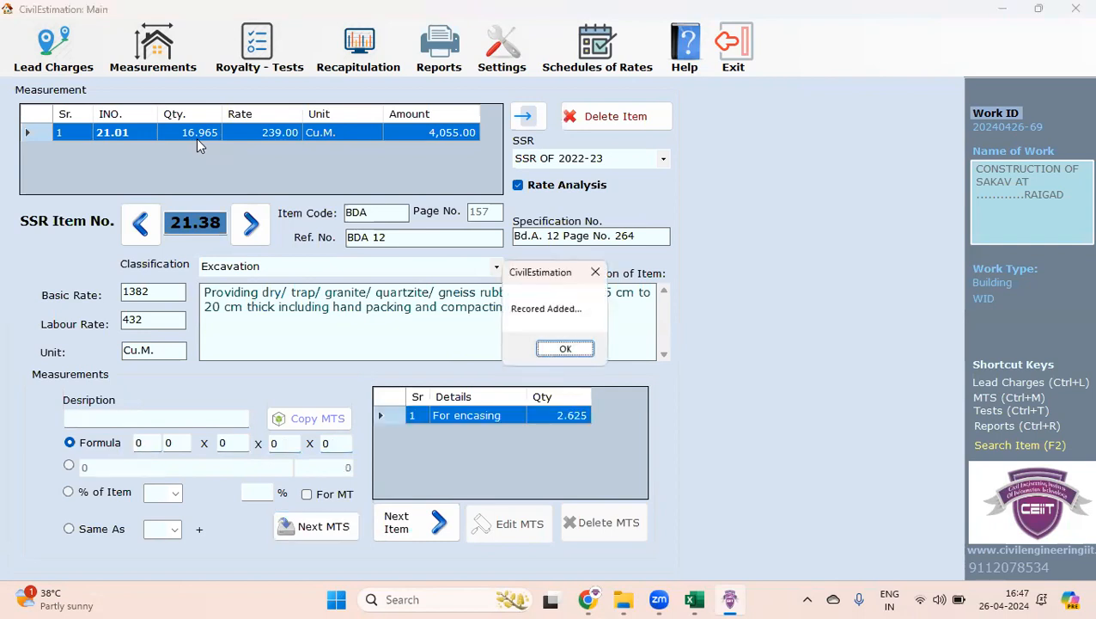
pyautogui.press('Return')
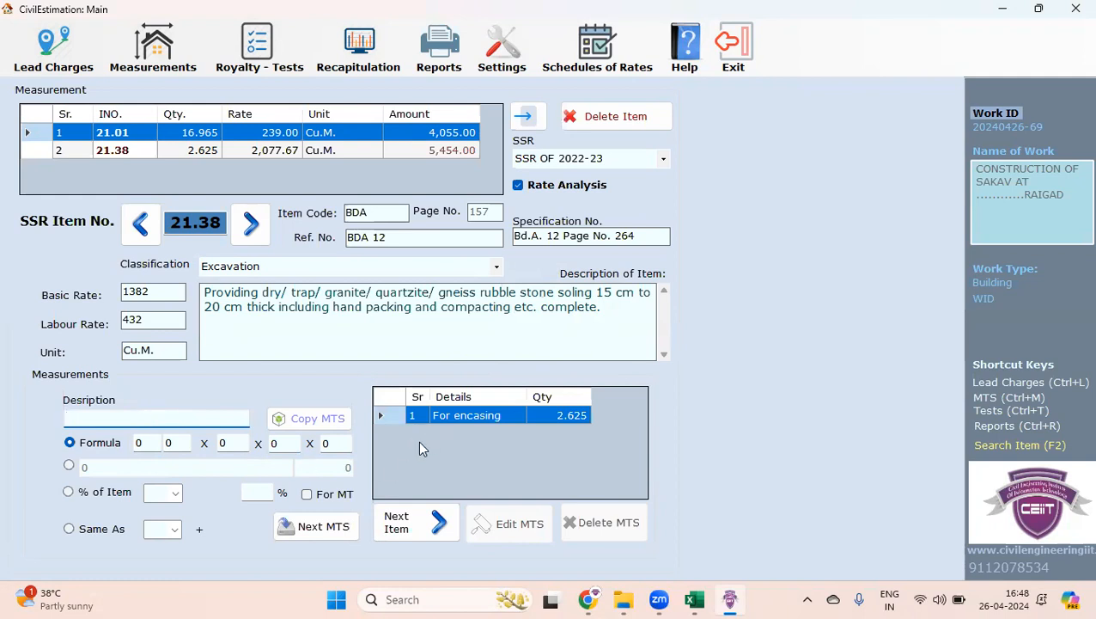
# Add a second measurement to item 21.38 described as "For Road" with the formula 1 × 6 × 3 × .15
pyautogui.write('For Road')
pyautogui.press('Tab')
pyautogui.write('1')
pyautogui.press('Tab')
pyautogui.write('6')
pyautogui.press('Tab')
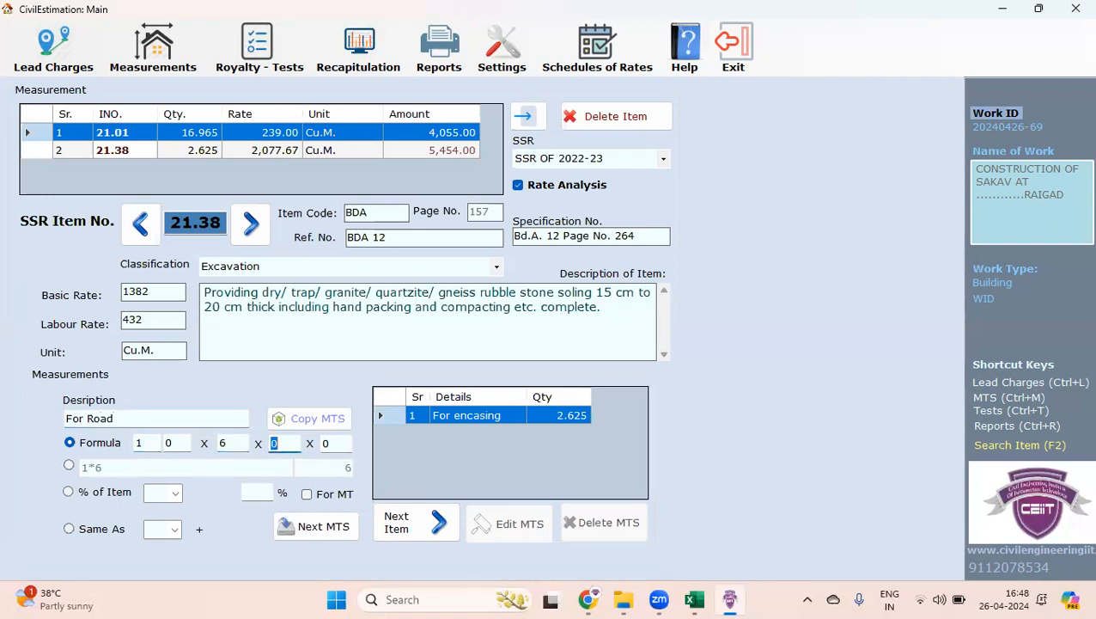
pyautogui.write('3')
pyautogui.press('Tab')
pyautogui.write('0.15')
pyautogui.click(314, 526)
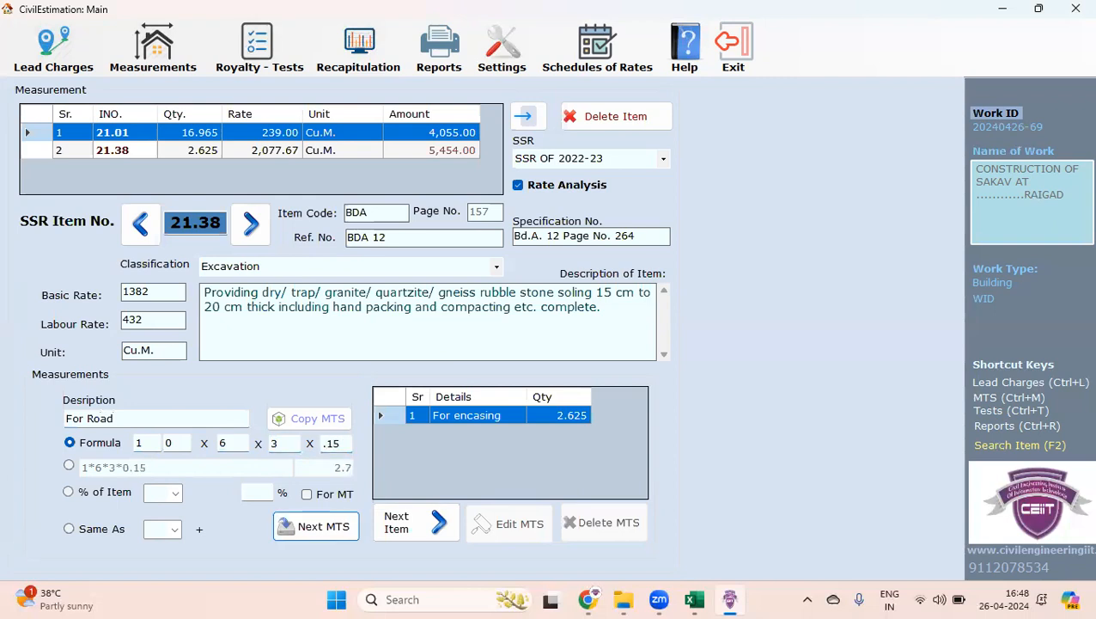
pyautogui.press('Return')
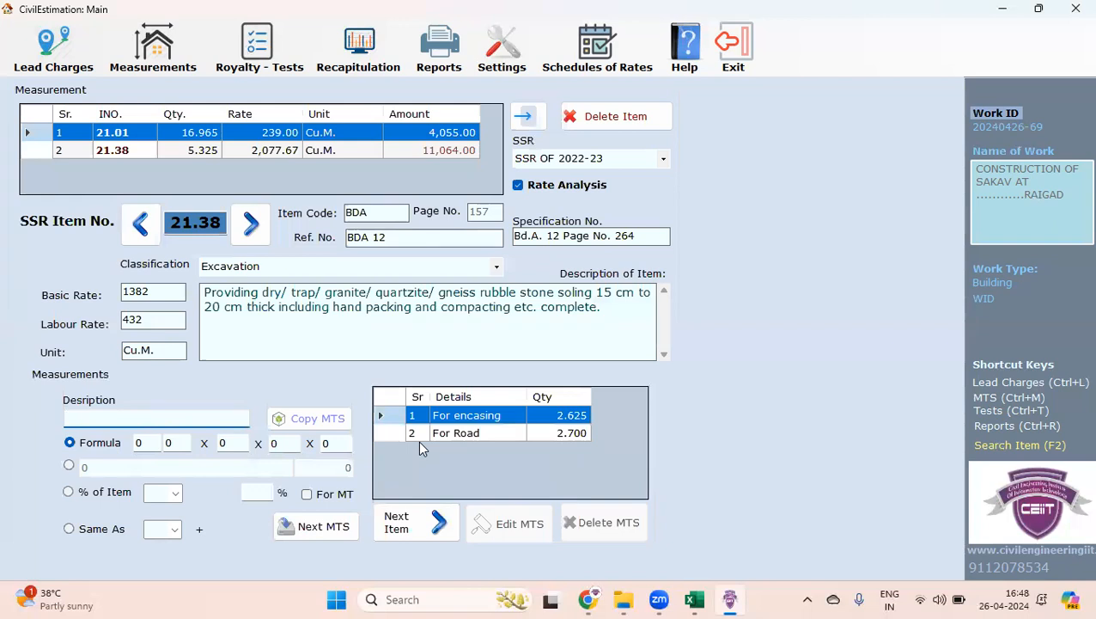
# Add a third measurement to item 21.38 described as "For Return" with the formula 4 × 2 × 1 × .15
pyautogui.write('For Return')
pyautogui.press('Tab')
pyautogui.write('4')
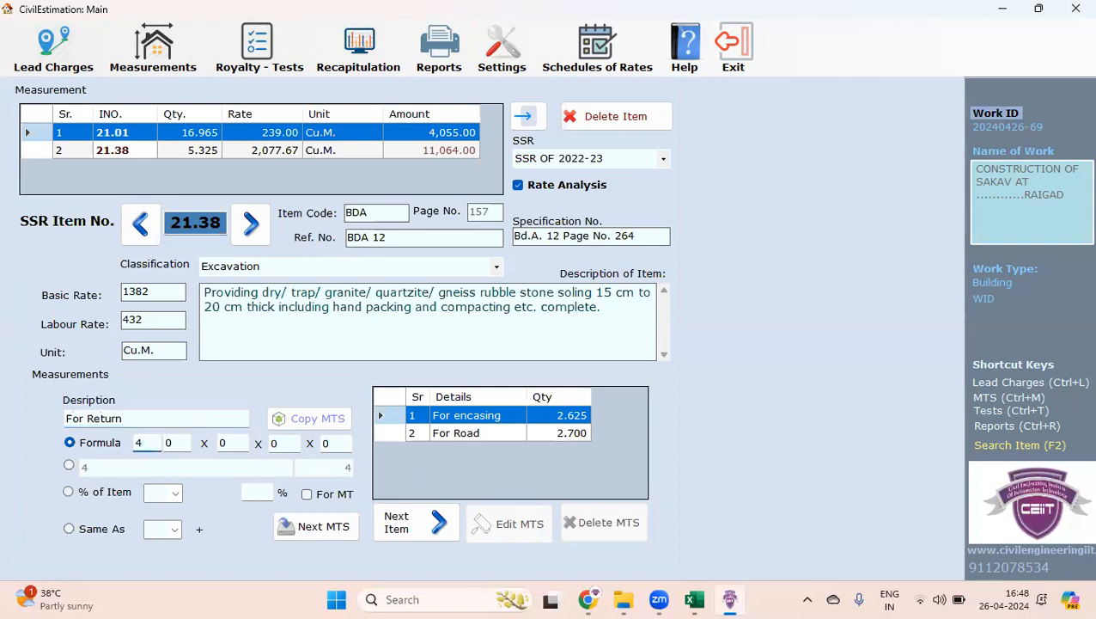
pyautogui.press('Tab')
pyautogui.write('2')
pyautogui.press('Tab')
pyautogui.write('1')
pyautogui.press('Tab')
pyautogui.write('.15')
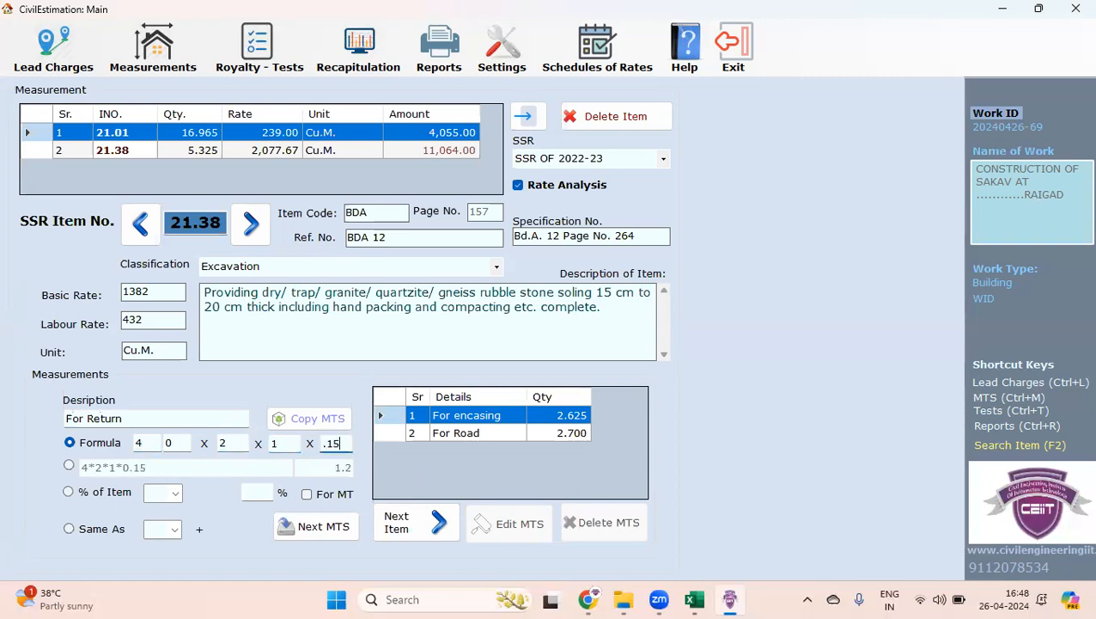
pyautogui.click(312, 525)
pyautogui.press('Return')
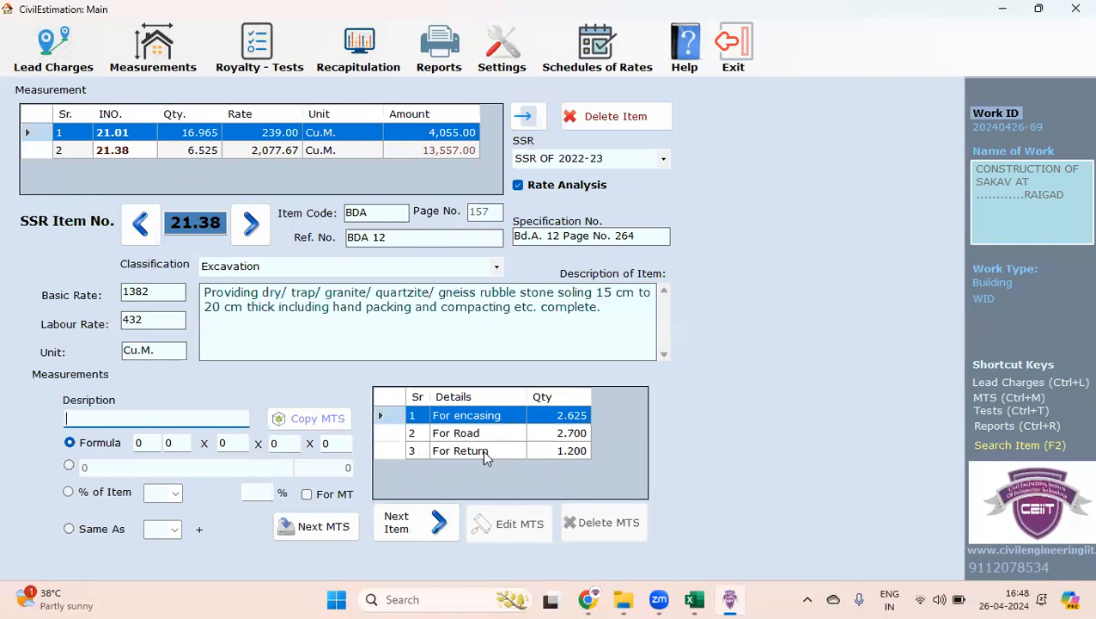
# Finish item 21.38 and load SSR item 11.02 for M10 cement concrete in foundation
pyautogui.click(416, 533)
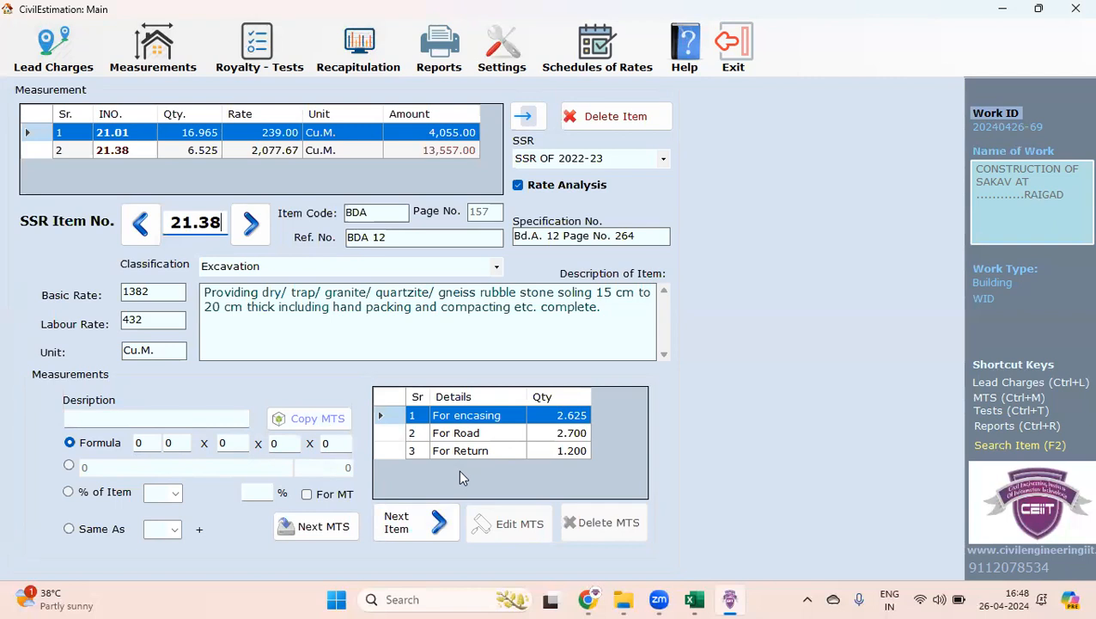
pyautogui.moveTo(222, 220); pyautogui.dragTo(144, 221)
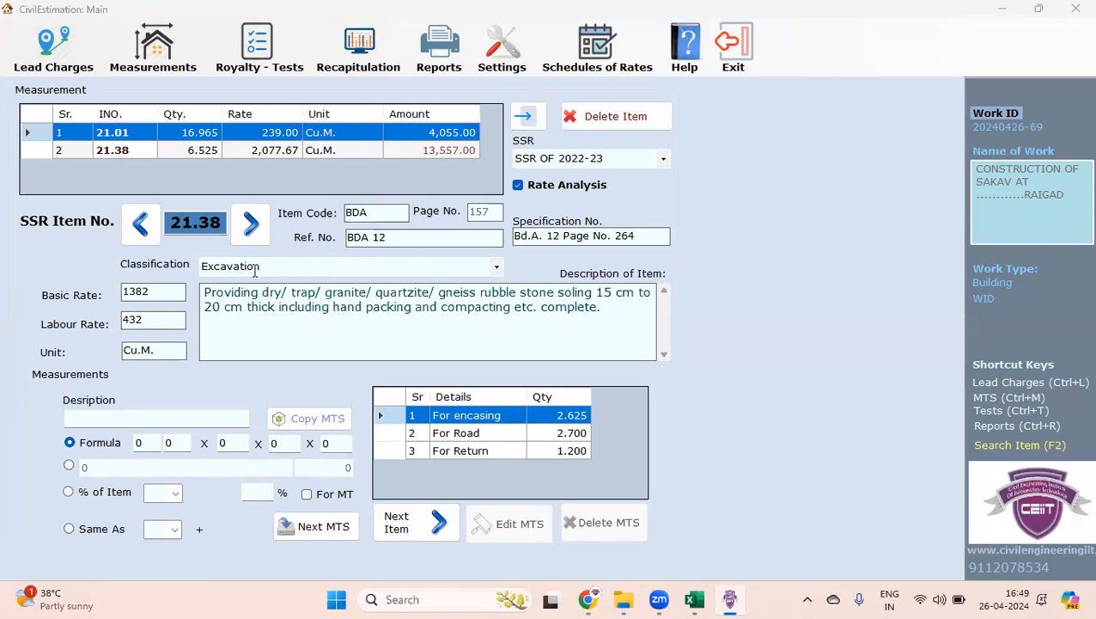
pyautogui.click(385, 529)
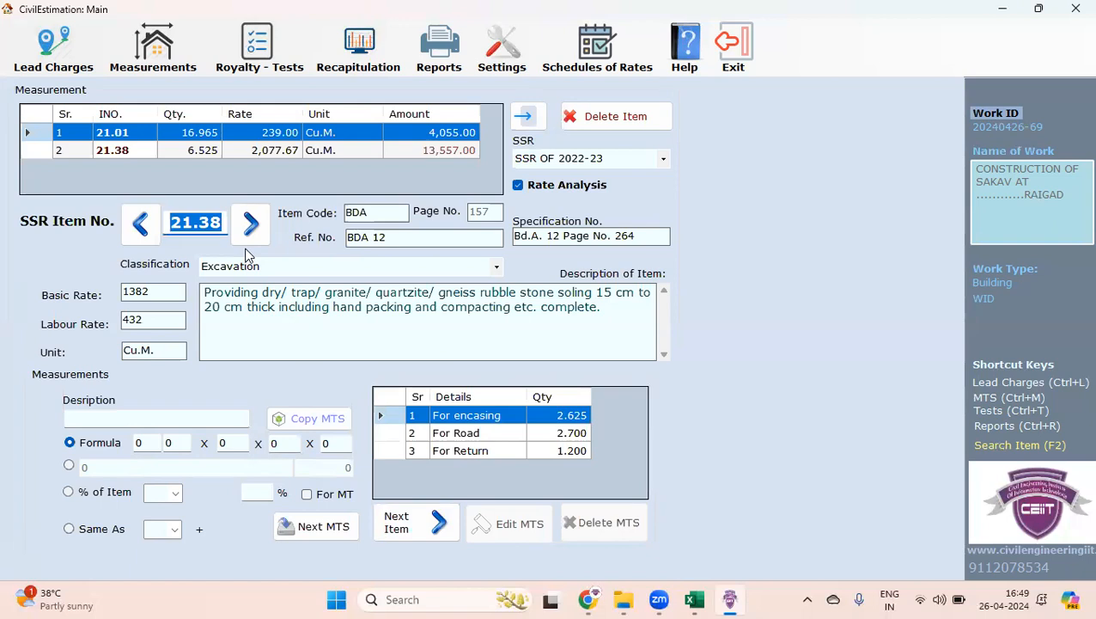
pyautogui.write('11')
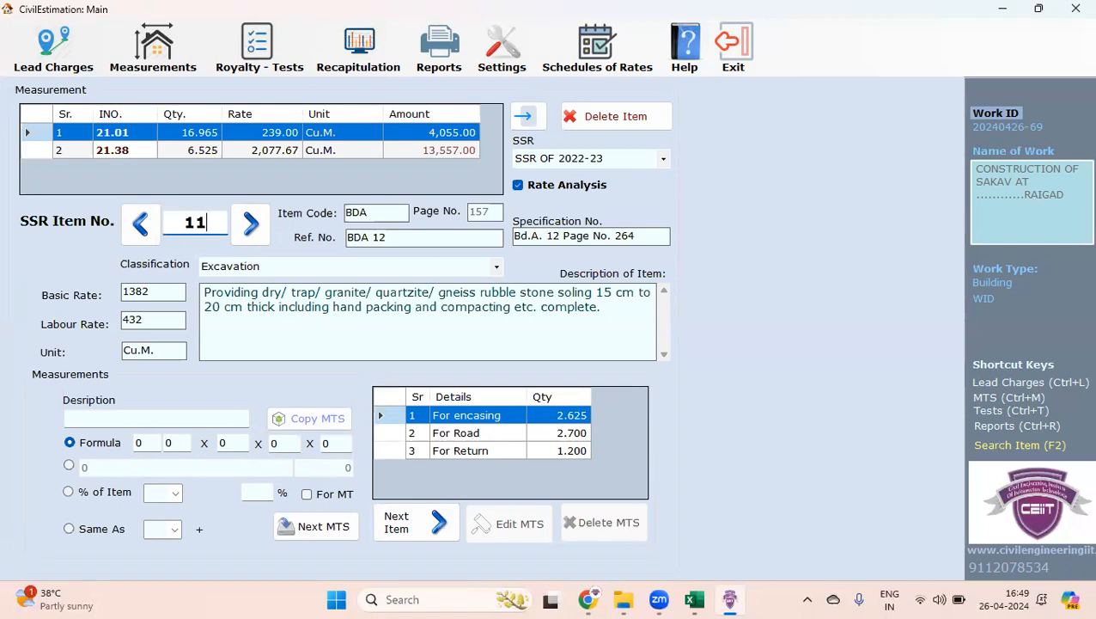
pyautogui.write('.02')
pyautogui.press('Return')
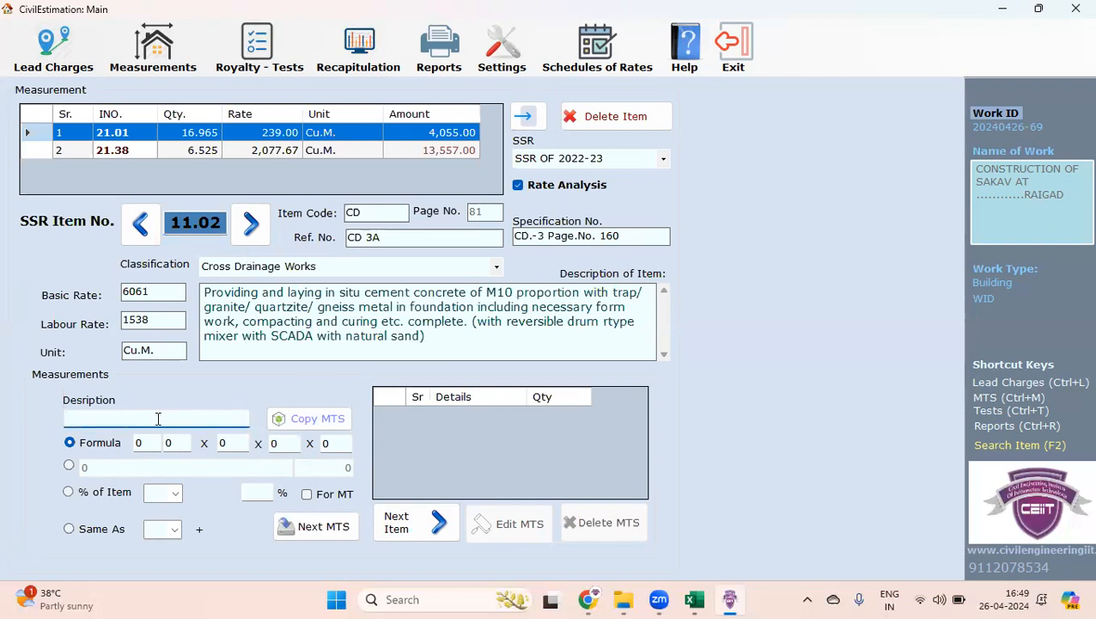
# Start the lead entry required for item 11.02 and save a 5 km cement lead with quarry location Gavan Phata
pyautogui.press('Tab')
pyautogui.press('Tab')
pyautogui.press('Tab')
pyautogui.press('Tab')
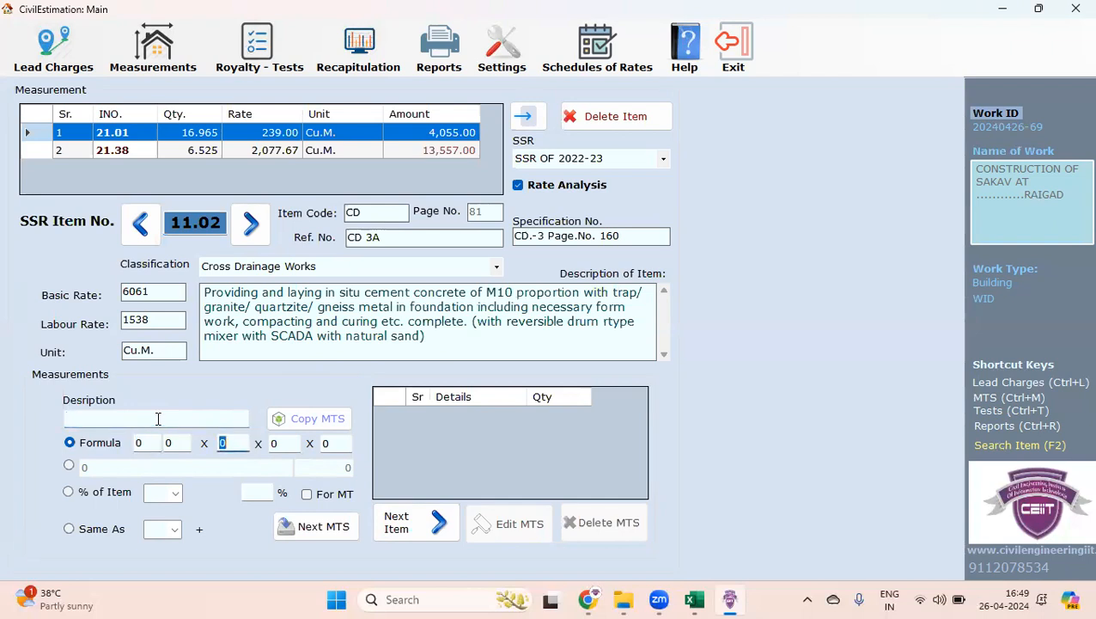
pyautogui.press('Tab')
pyautogui.press('Return')
pyautogui.press('Return')
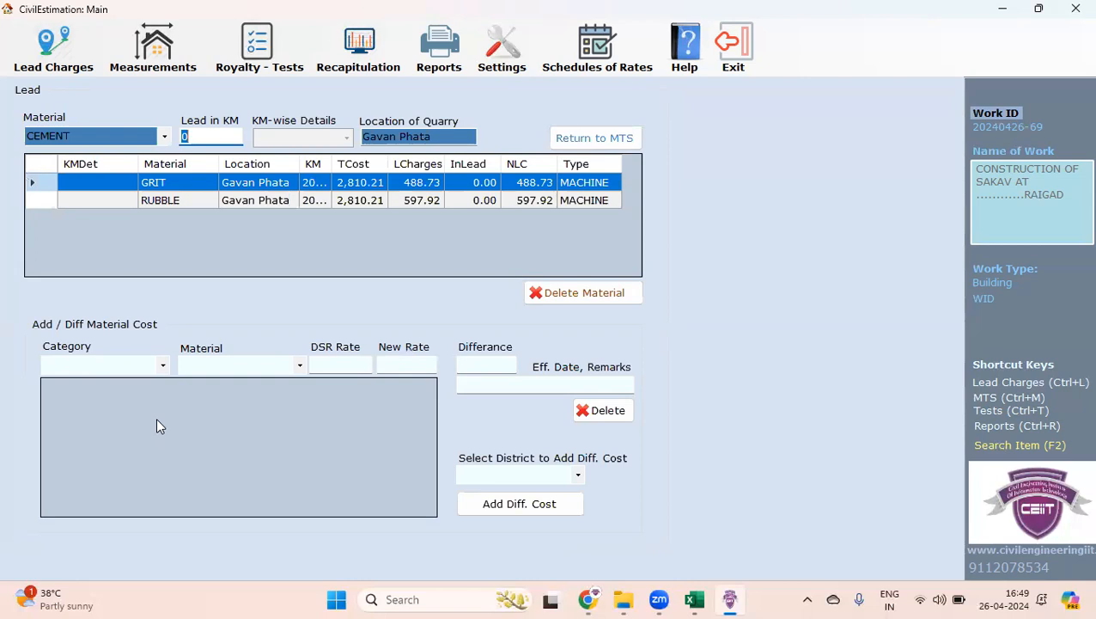
pyautogui.write('5')
pyautogui.press('Tab')
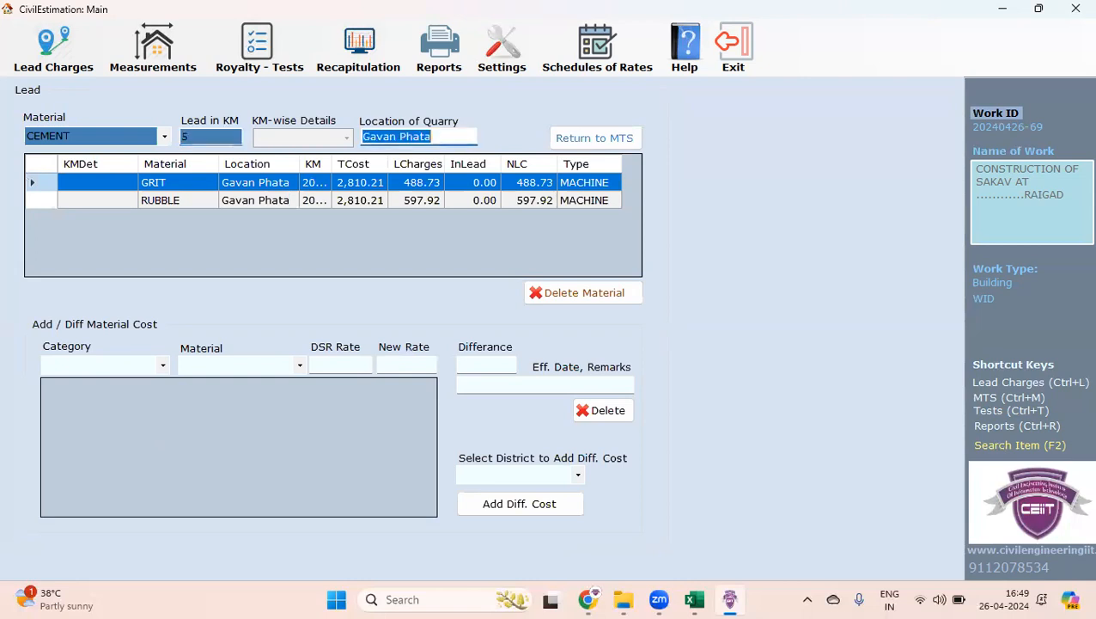
pyautogui.press('Return')
pyautogui.press('Return')
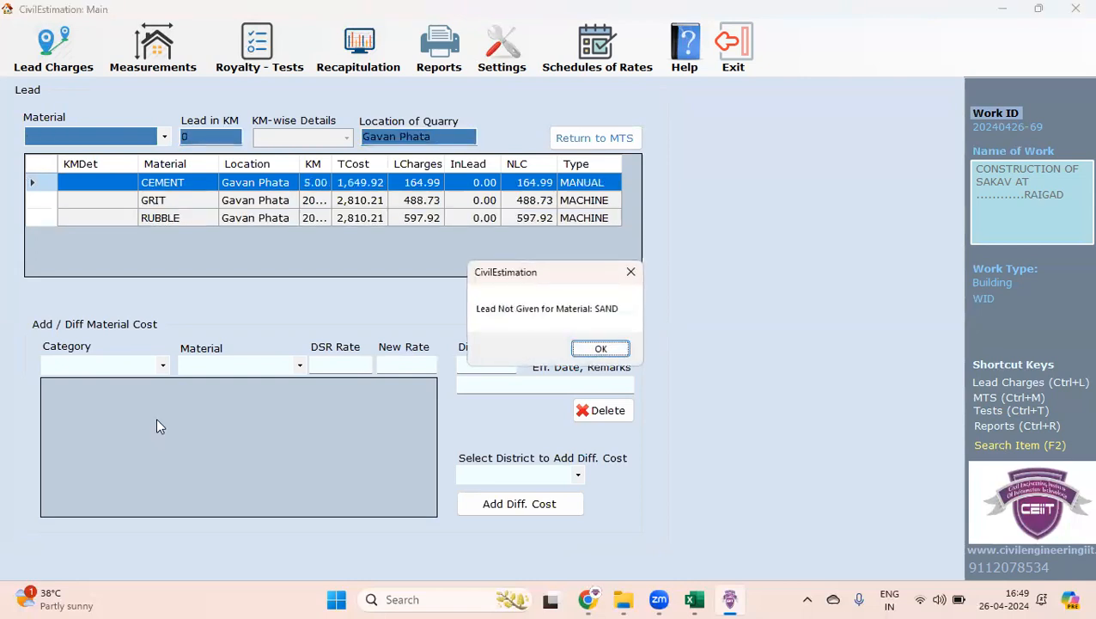
# Save a 20 km lead for SAND with quarry location Gavan Phata
pyautogui.press('Return')
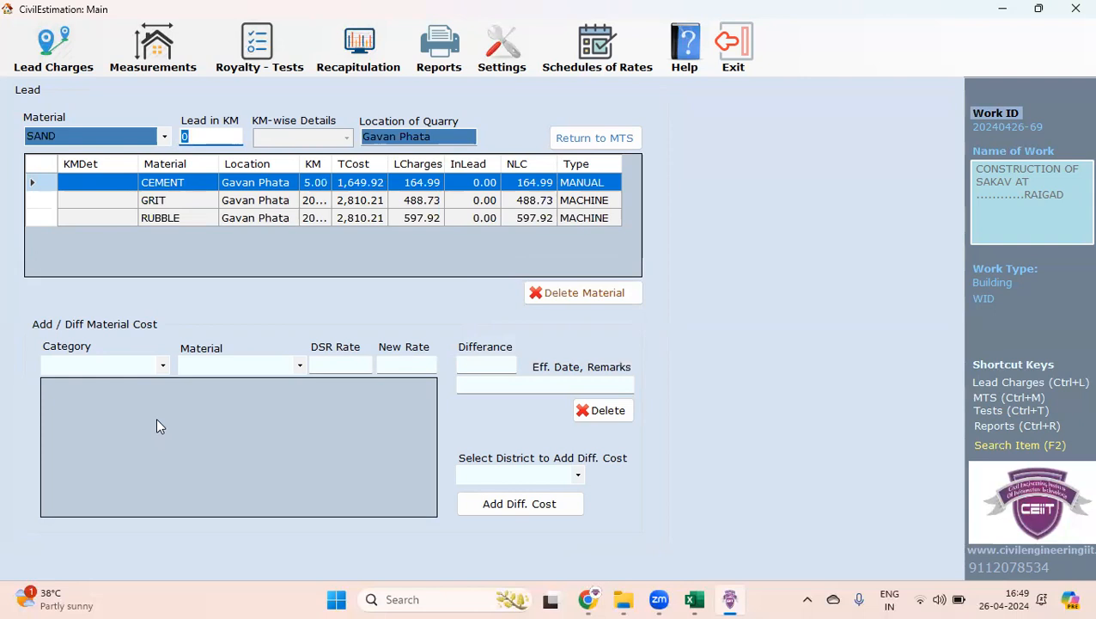
pyautogui.write('20')
pyautogui.press('Tab')
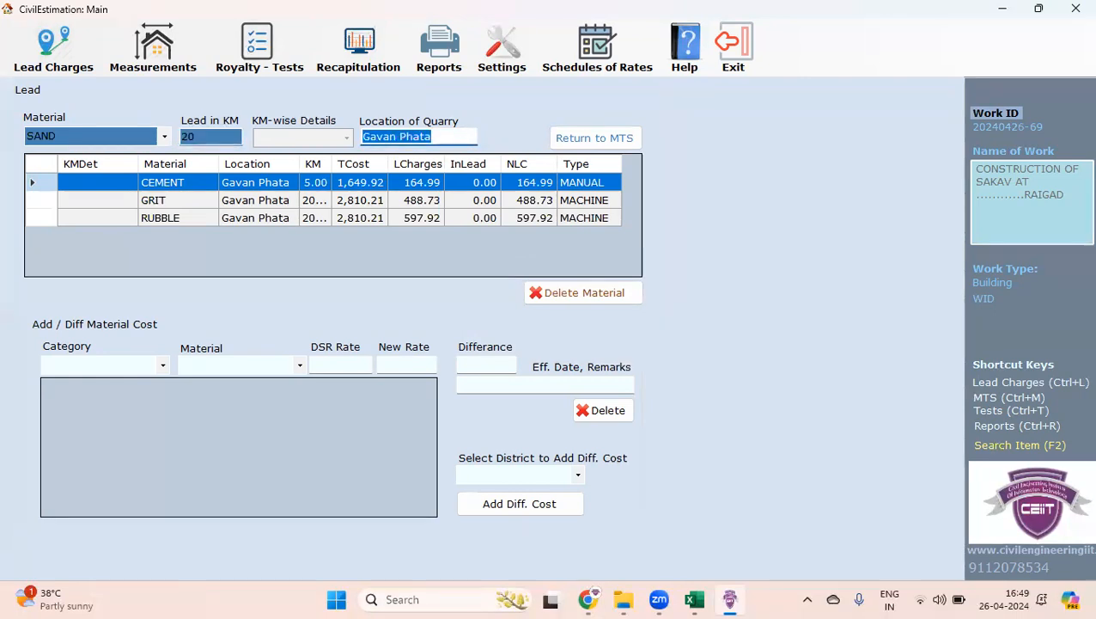
pyautogui.press('Return')
pyautogui.press('Return')
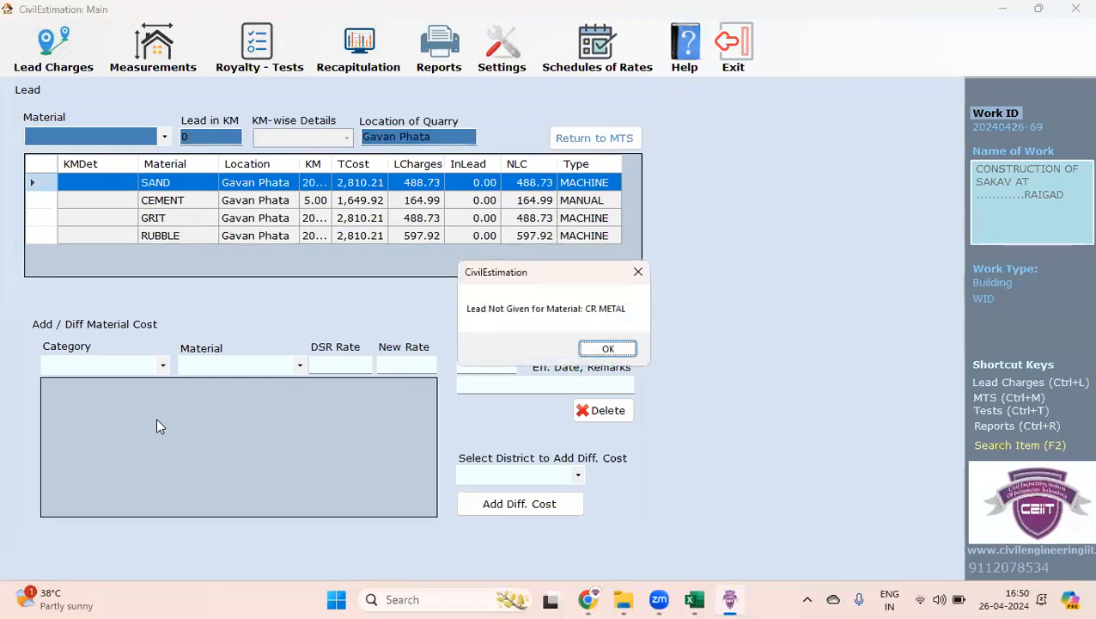
# Save a 20 km lead for CR METAL with quarry location Gavan Phata
pyautogui.press('Return')
pyautogui.write('20')
pyautogui.press('Tab')
pyautogui.press('Return')
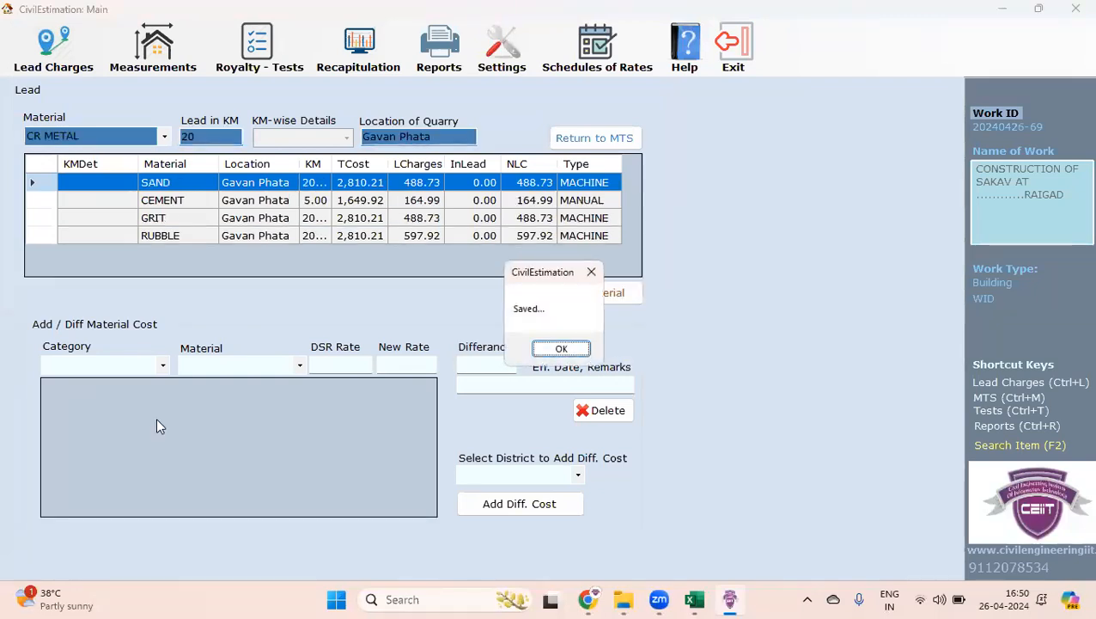
pyautogui.press('Return')
# Save a 20 km lead for 40MM METAL CB with quarry location Gavan Phata
pyautogui.press('Return')
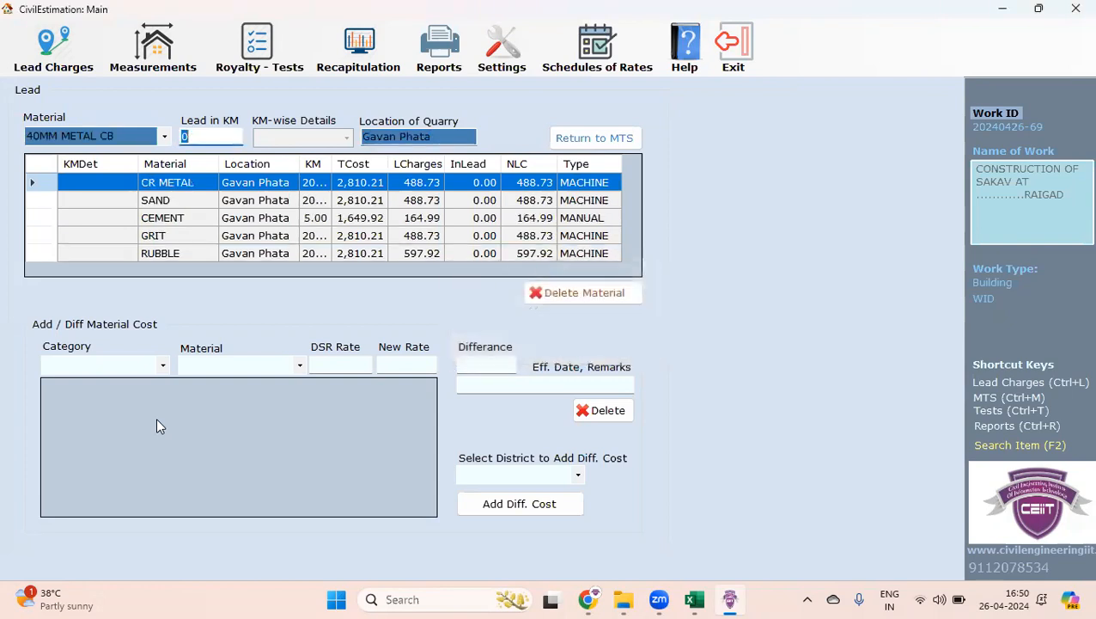
pyautogui.write('20')
pyautogui.press('Tab')
pyautogui.press('Return')
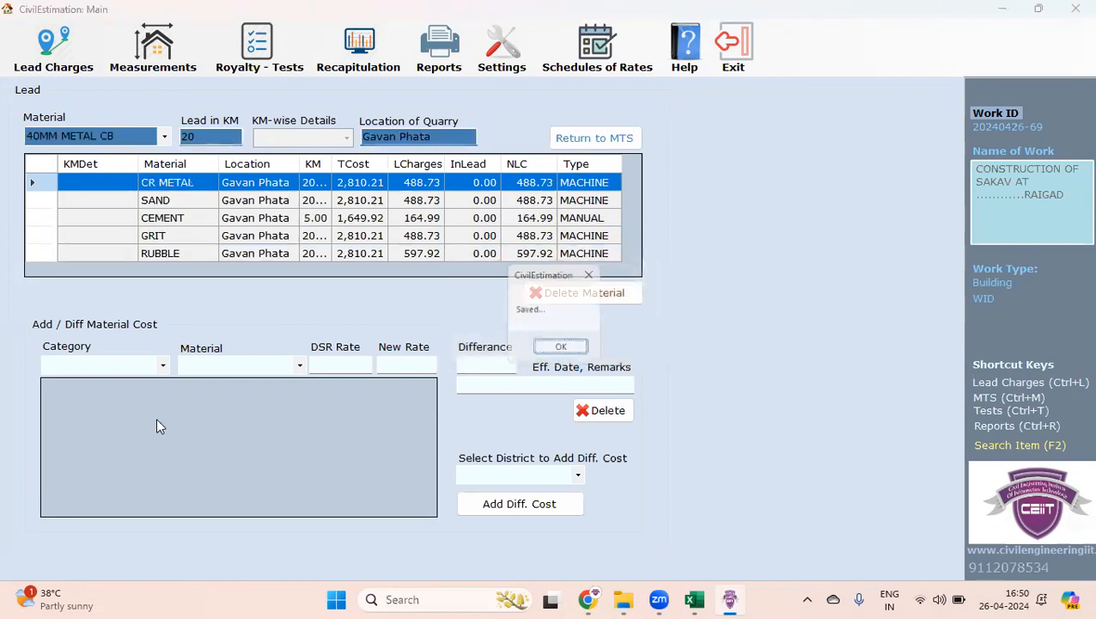
pyautogui.press('Return')
# Add an undescribed measurement to item 11.02 with 20 as the last factor of the formula
pyautogui.press('Return')
pyautogui.press('Return')
pyautogui.press('Return')
pyautogui.press('Return')
pyautogui.press('Return')
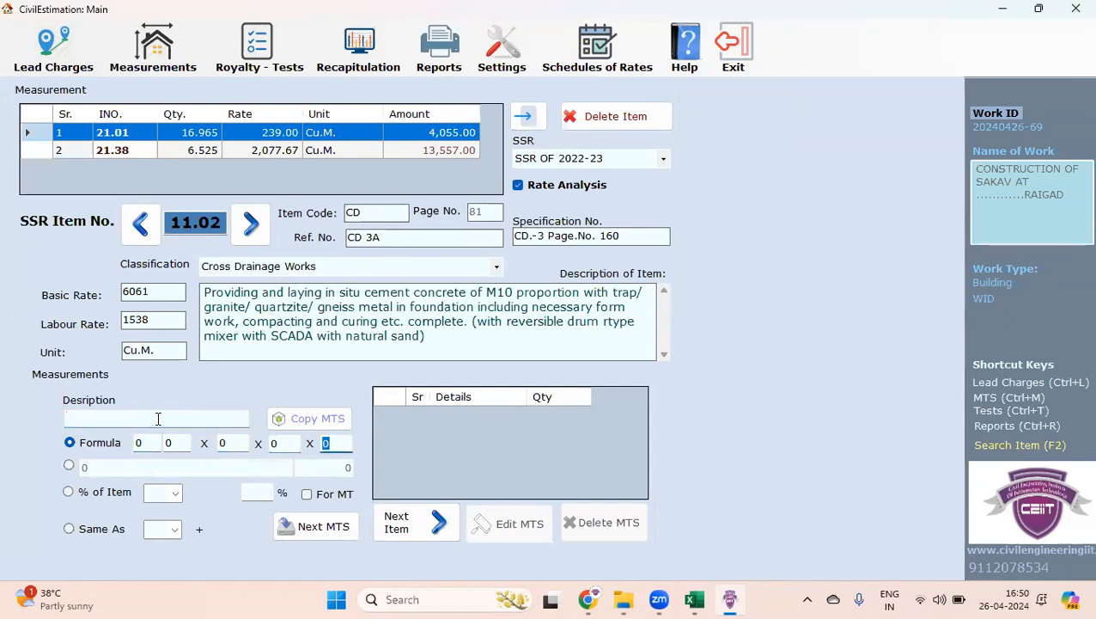
pyautogui.write('20')
pyautogui.press('Return')
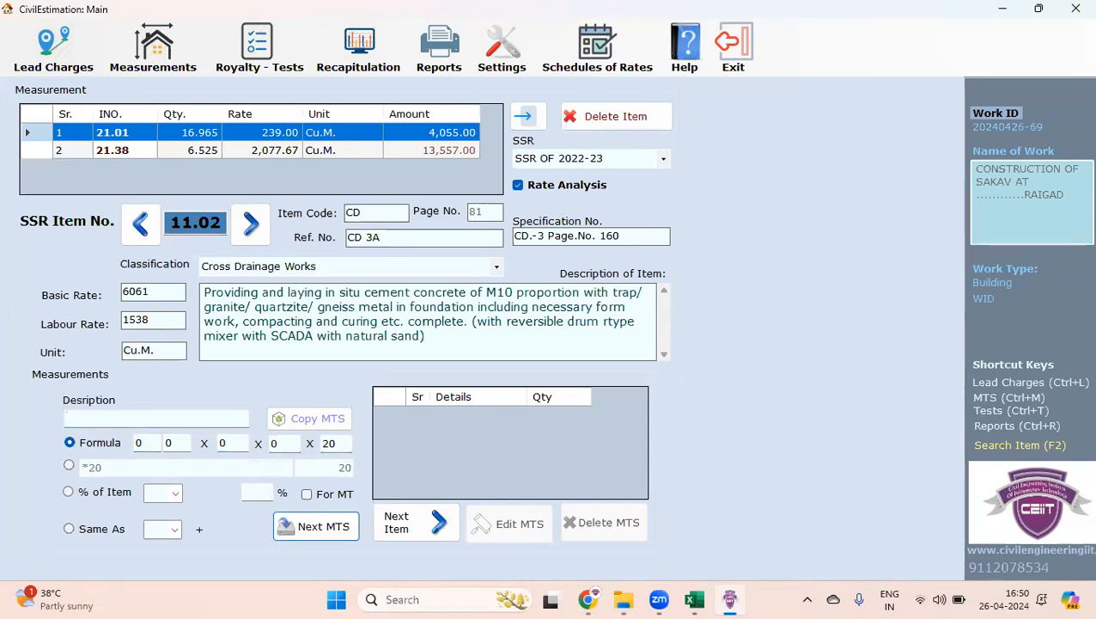
pyautogui.press('Return')
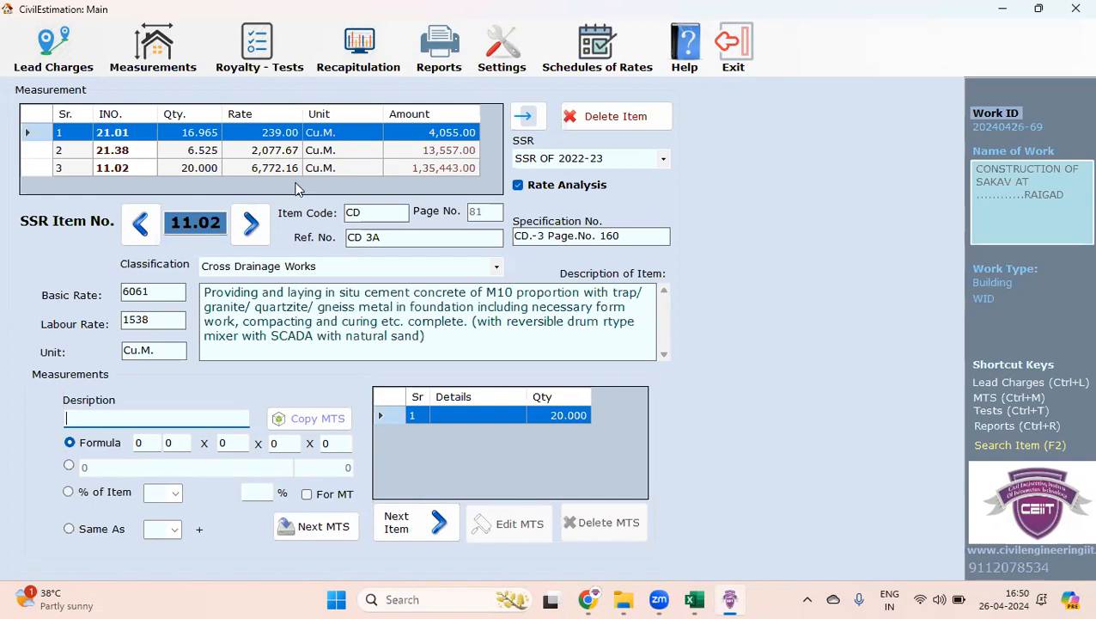
# Choose CRUSHED SAND at 100% as the new material replacing sand in the item settings and submit the update
pyautogui.click(527, 119)
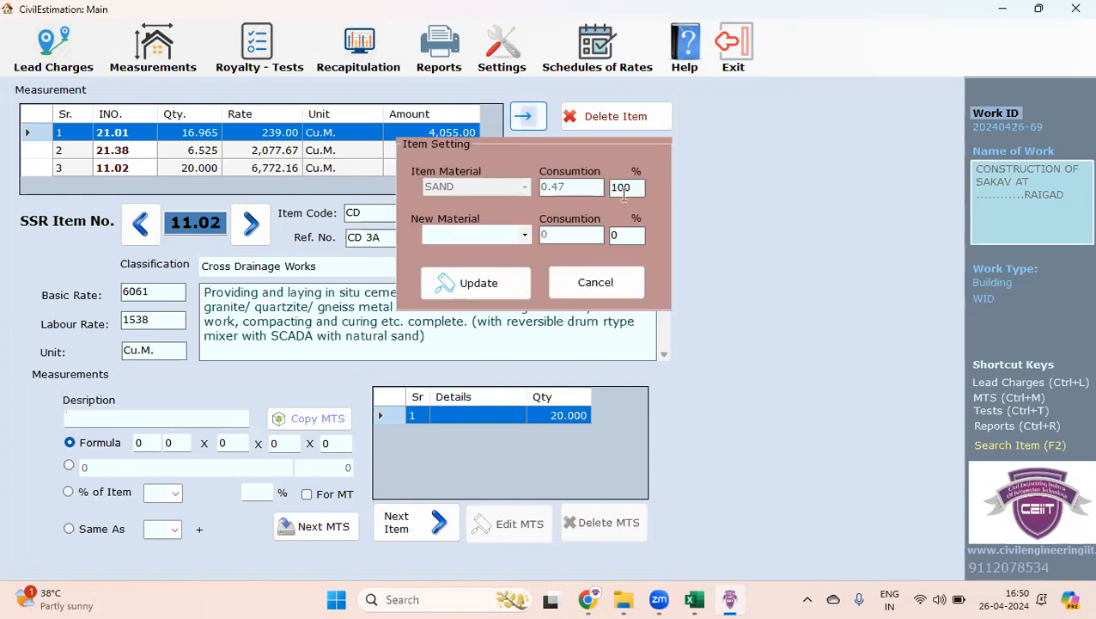
pyautogui.click(525, 234)
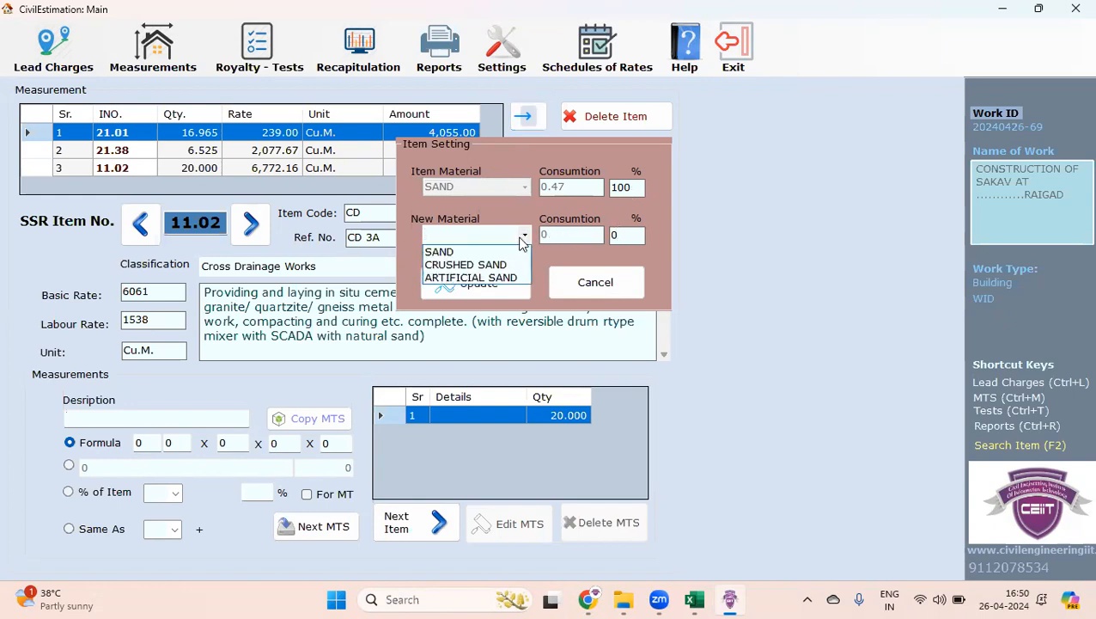
pyautogui.click(483, 265)
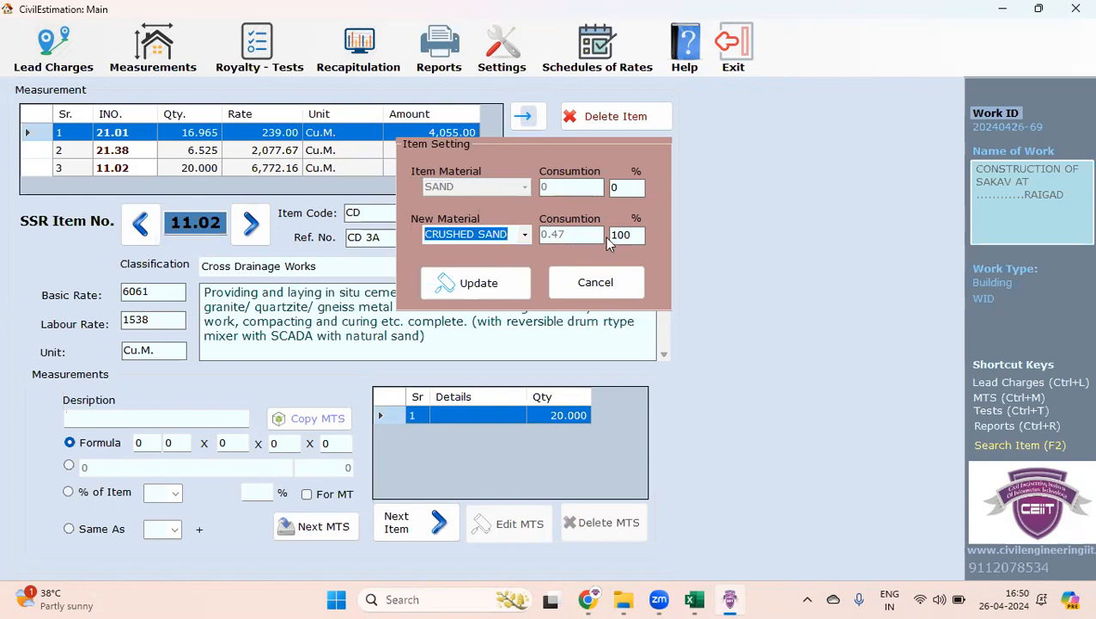
pyautogui.click(475, 284)
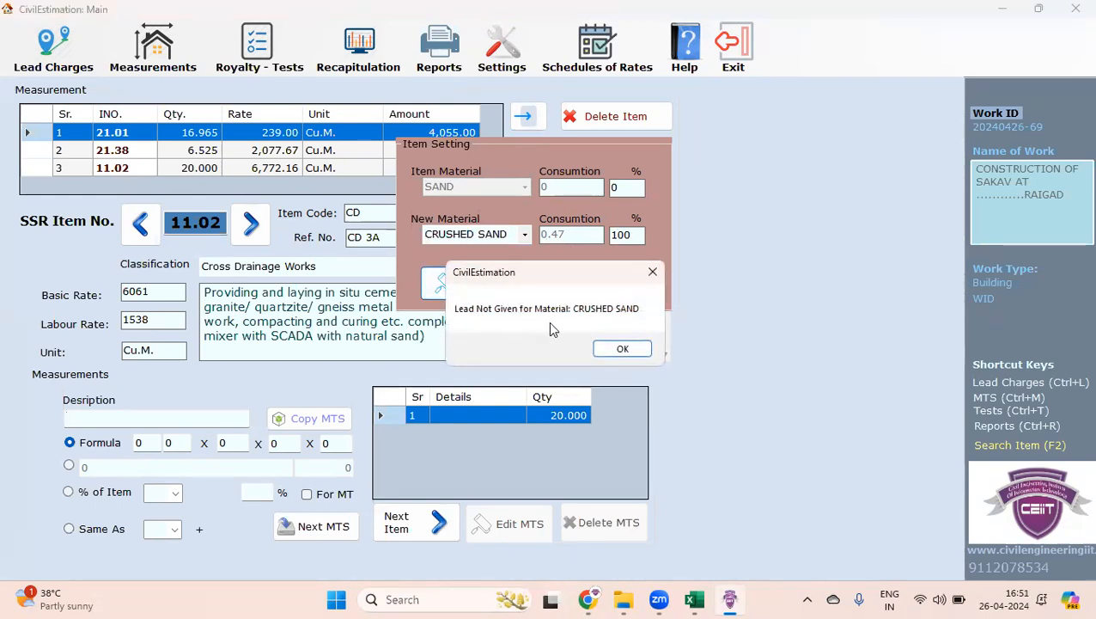
# Save a 20 km lead for CRUSHED SAND with quarry location Gavan Phata
pyautogui.click(623, 350)
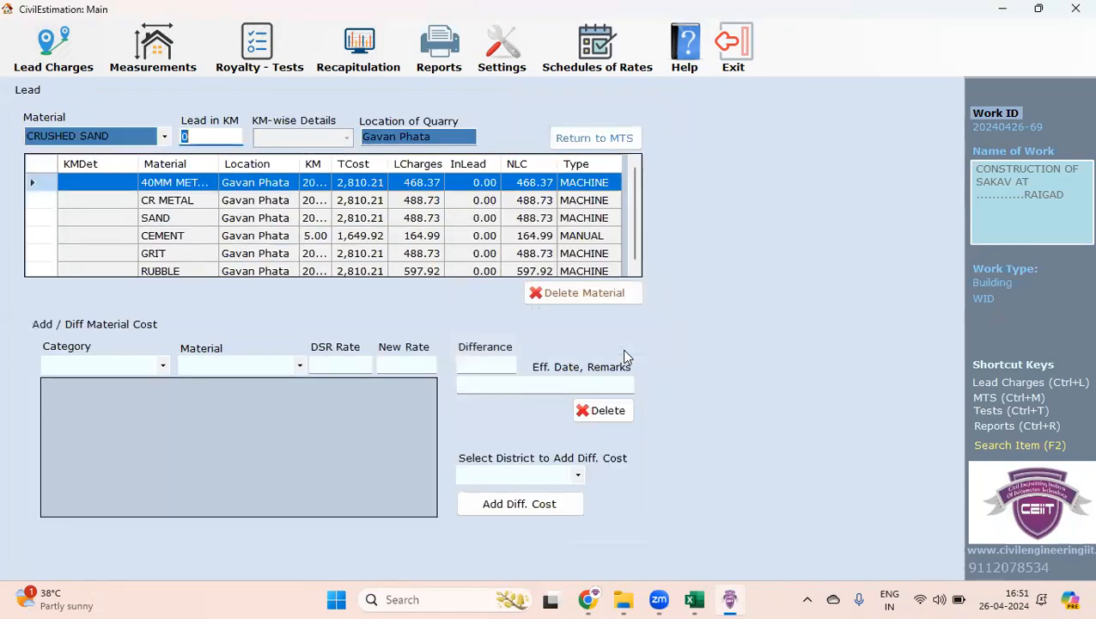
pyautogui.write('20')
pyautogui.press('Return')
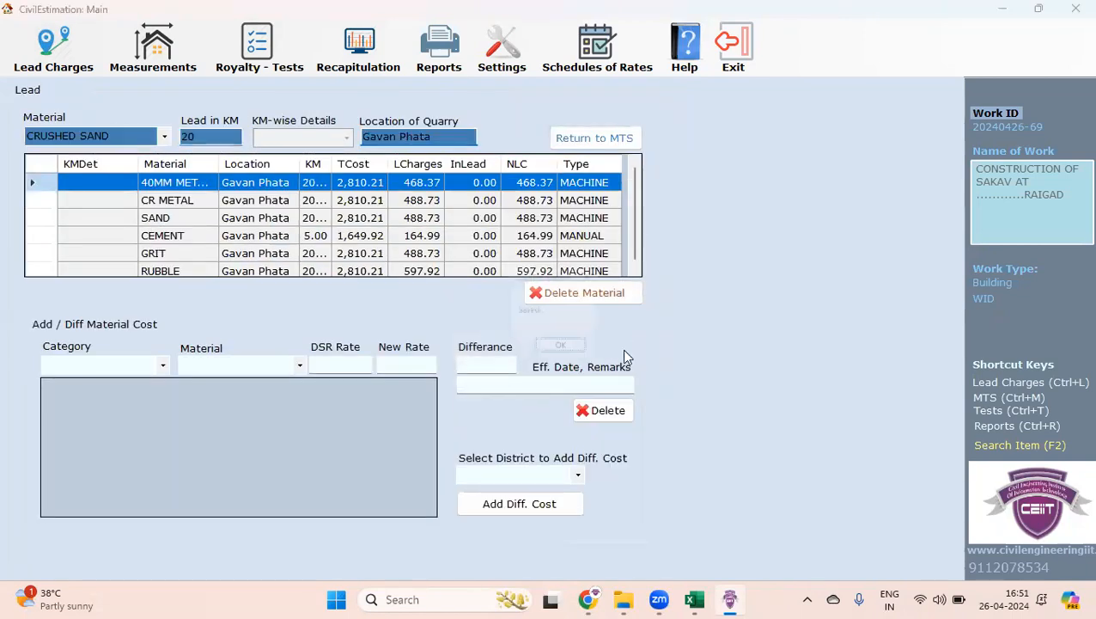
pyautogui.press('Return')
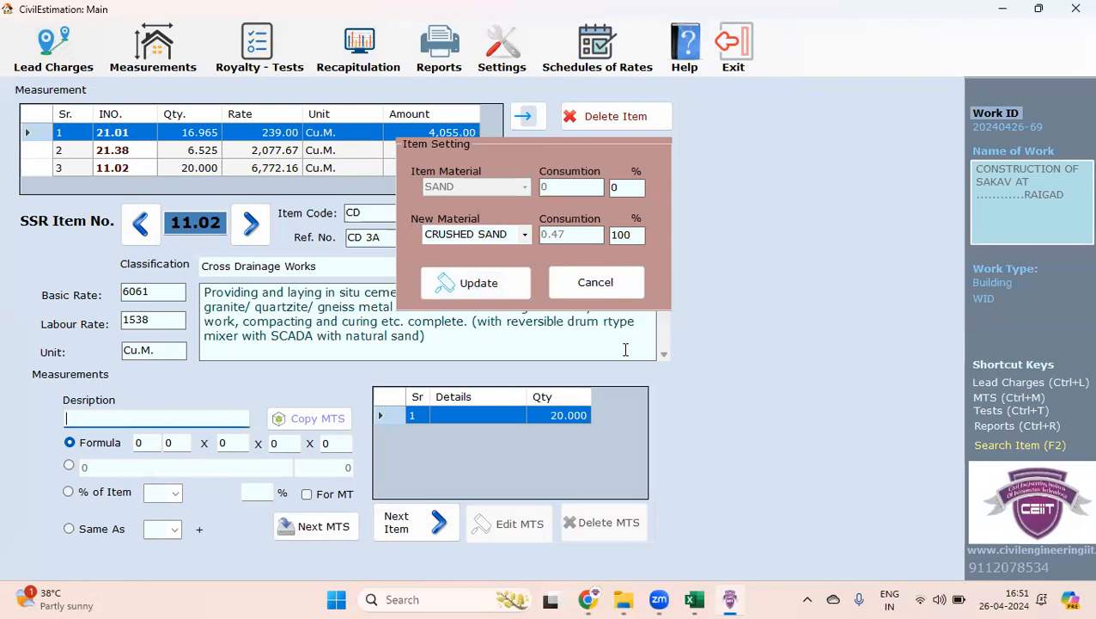
# Apply and confirm the item material update from SAND to CRUSHED SAND
pyautogui.click(505, 290)
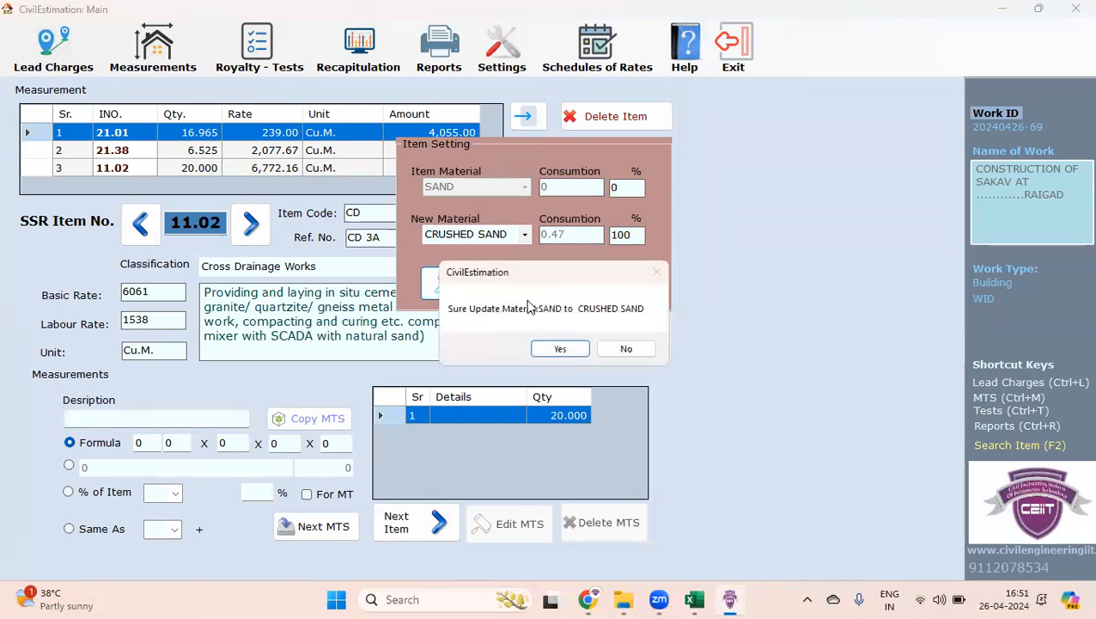
pyautogui.click(575, 347)
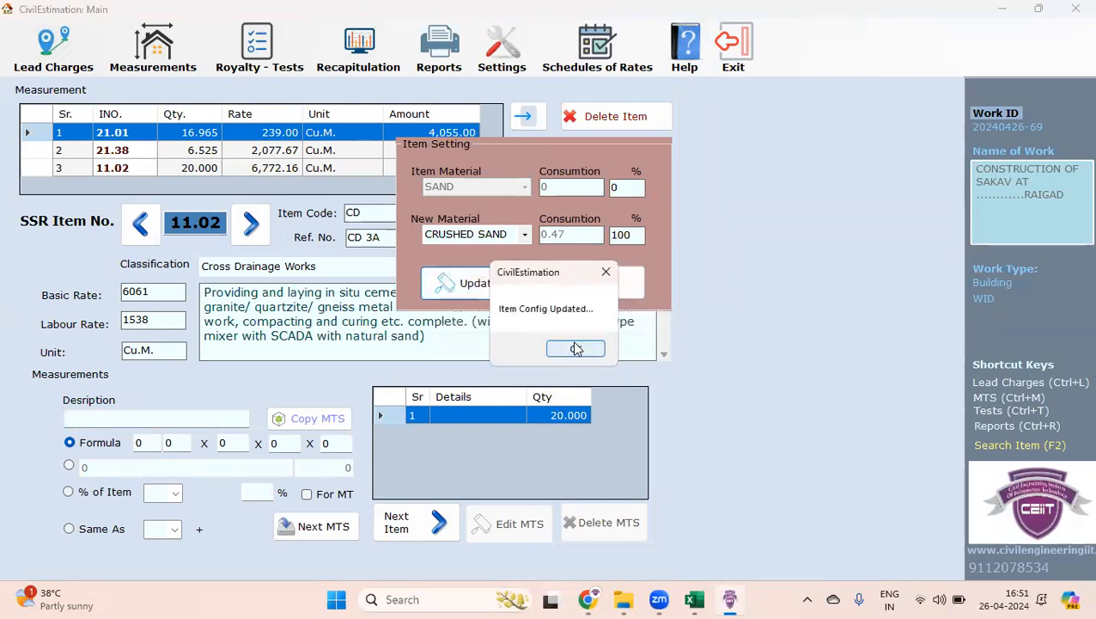
pyautogui.click(576, 348)
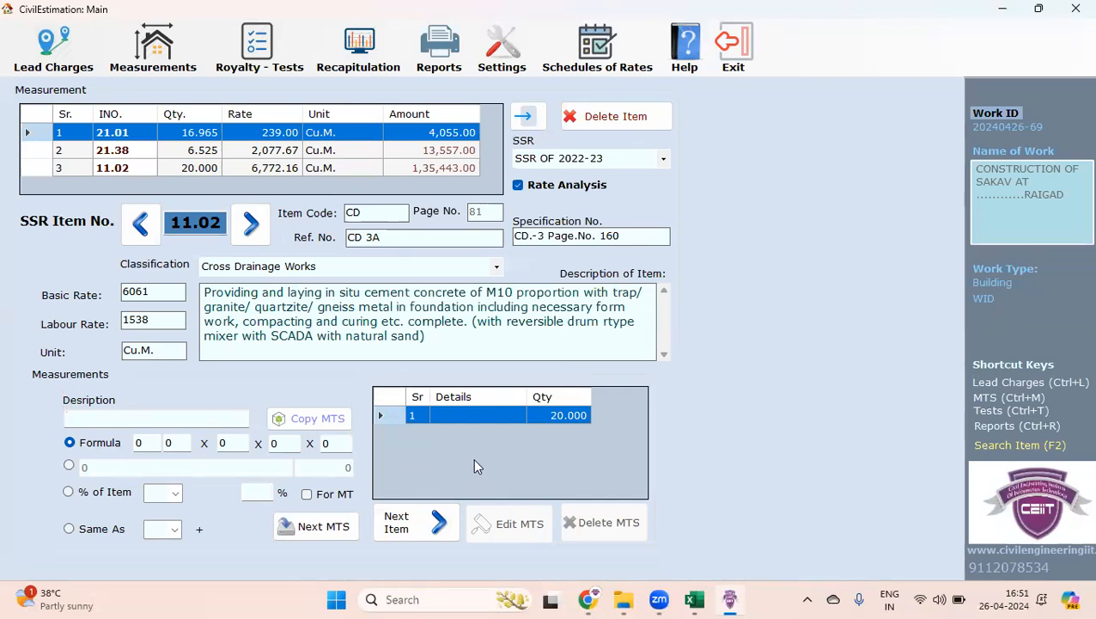
# Finish item 11.02 and load SSR item 11.13 for the 1200 mm diameter NP-2 concrete pipe
pyautogui.click(413, 526)
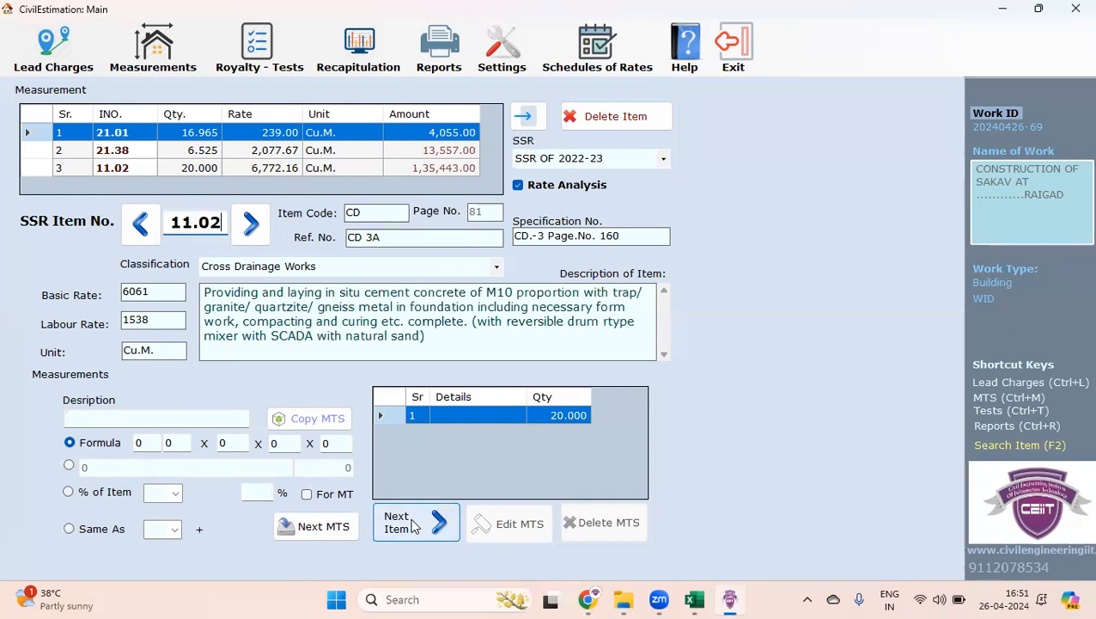
pyautogui.moveTo(224, 222); pyautogui.dragTo(155, 220)
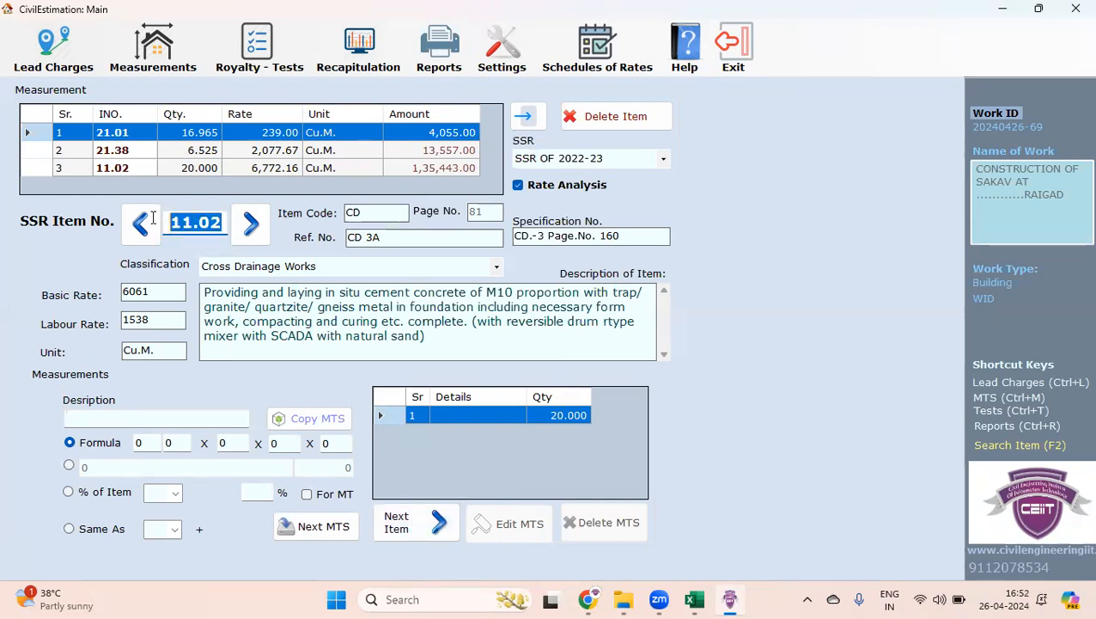
pyautogui.write('11.13')
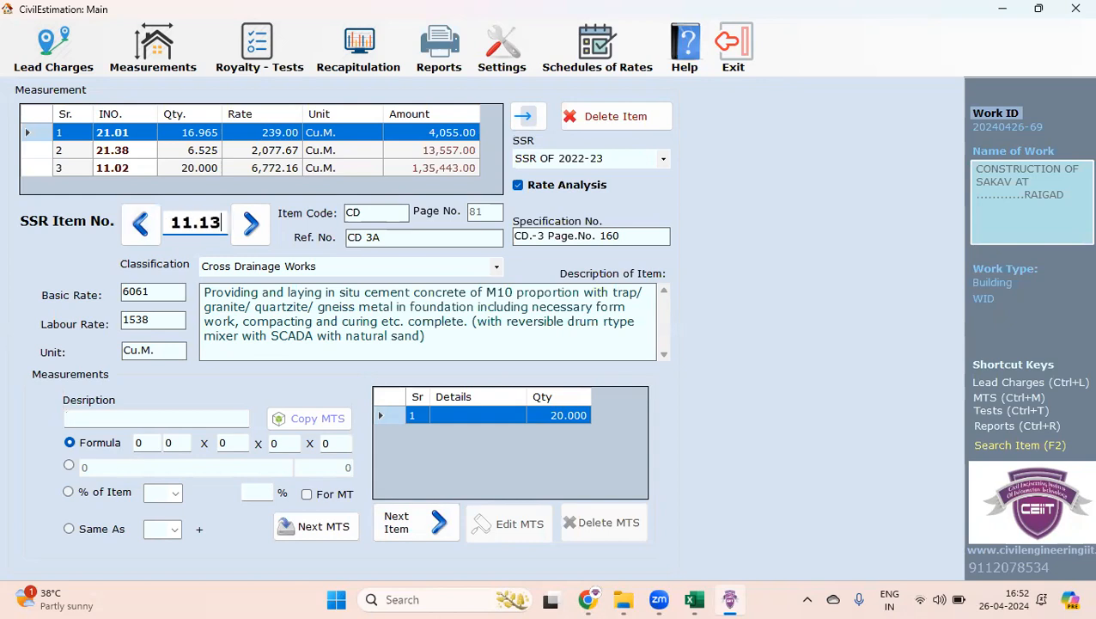
pyautogui.press('Return')
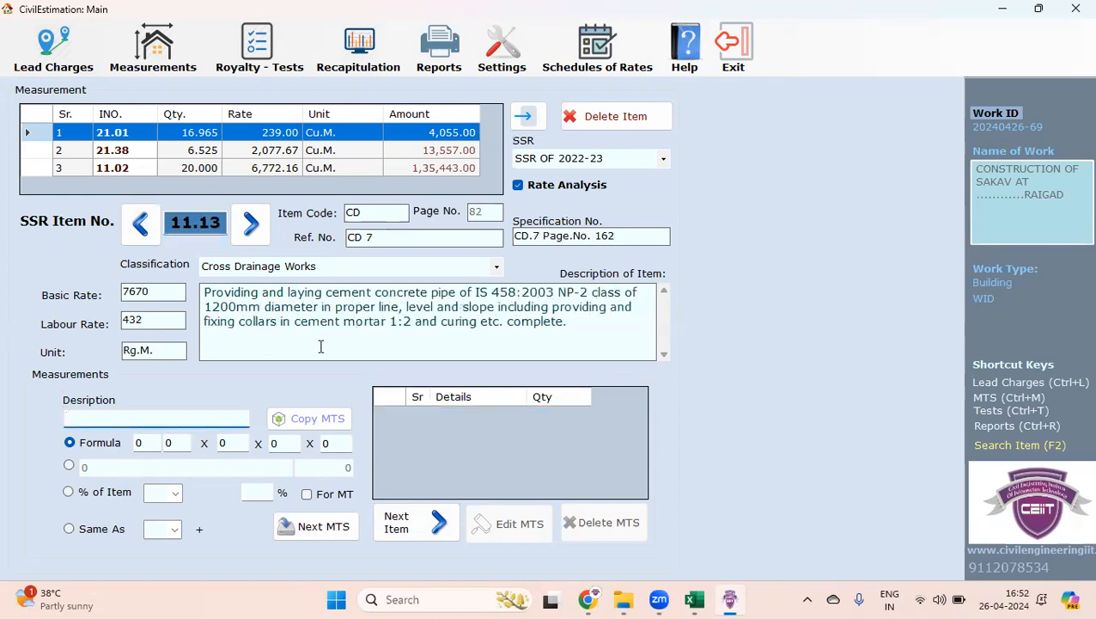
# Enter the measurement formula 4 × 2.5 for item 11.13 without a description and submit it
pyautogui.press('Return')
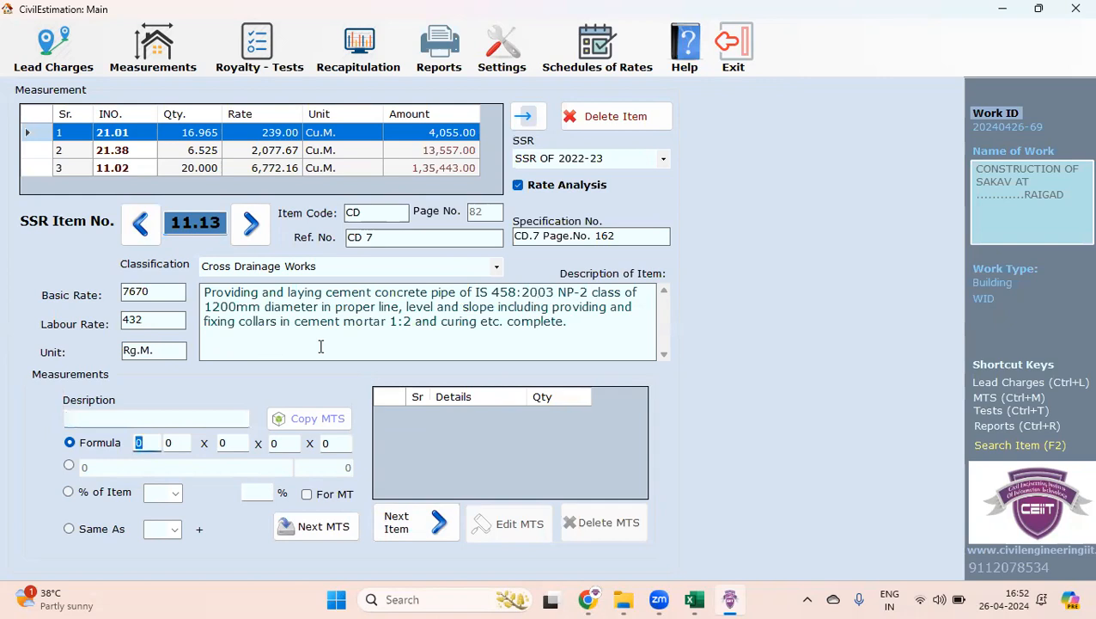
pyautogui.write('4')
pyautogui.press('Return')
pyautogui.write('2.5')
pyautogui.press('Return')
pyautogui.press('Return')
pyautogui.press('Return')
pyautogui.press('Return')
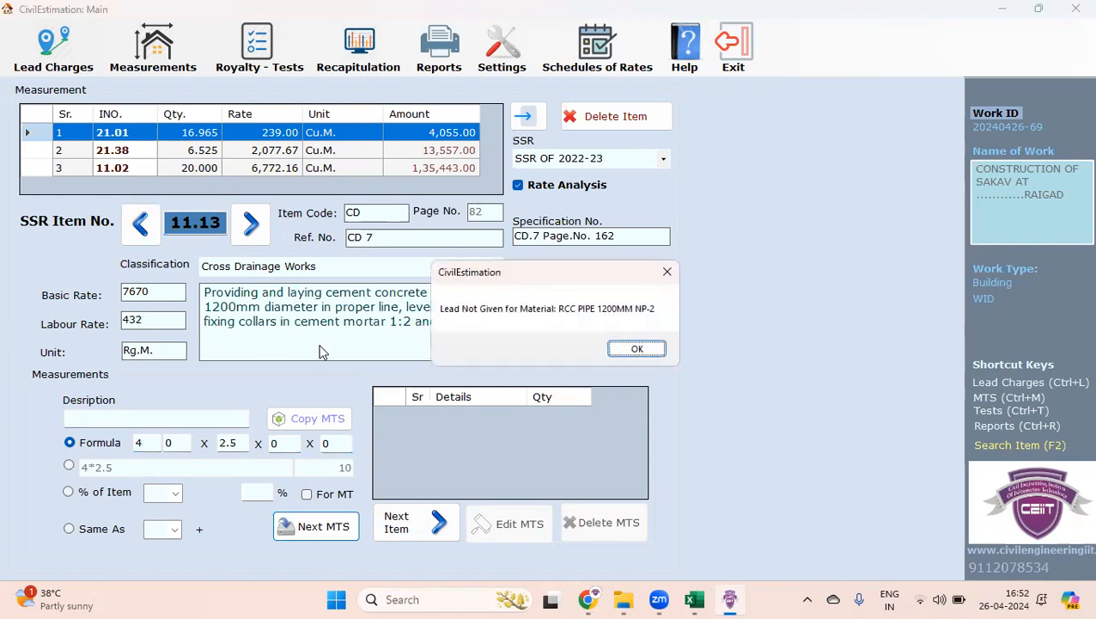
# Save a 21 km lead for RCC PIPE 1200MM NP-2 with quarry location Gavan Phata
pyautogui.press('Return')
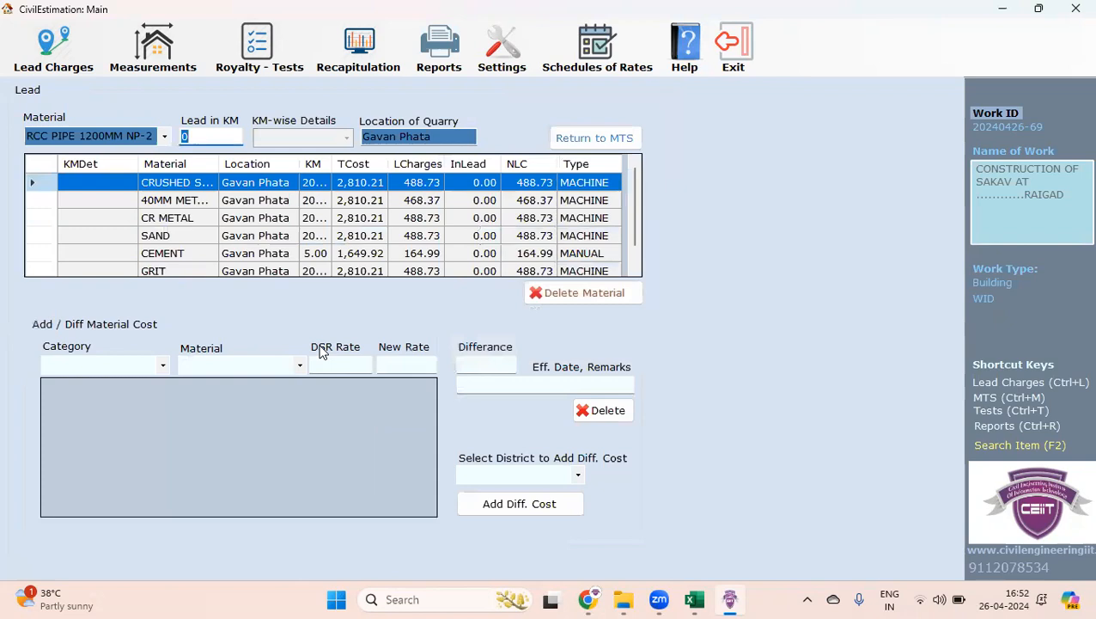
pyautogui.write('21')
pyautogui.press('Return')
pyautogui.press('Return')
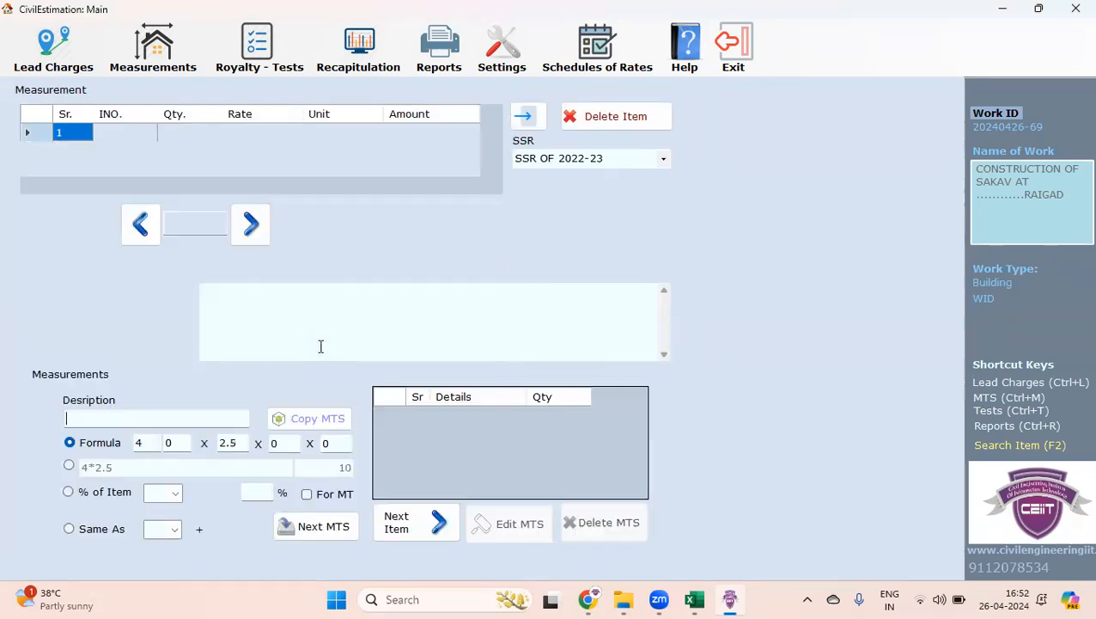
# Add the prepared 4 × 2.5 measurement to item 11.13
pyautogui.press('Return')
pyautogui.press('Return')
pyautogui.press('Return')
pyautogui.press('Return')
pyautogui.press('Return')
pyautogui.press('Return')
pyautogui.press('Return')
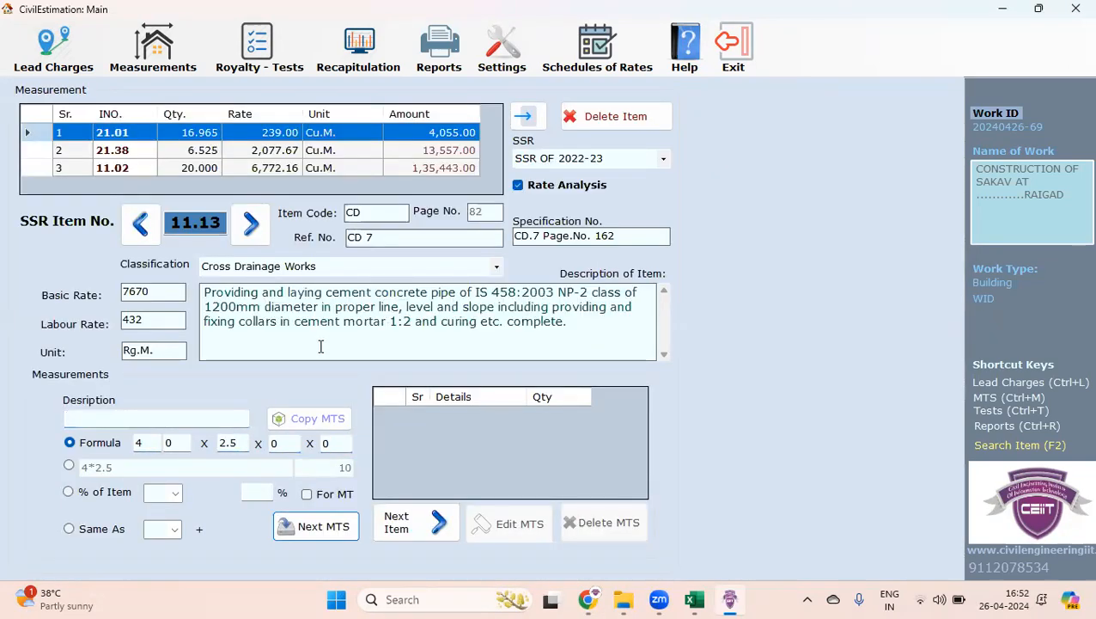
pyautogui.press('Return')
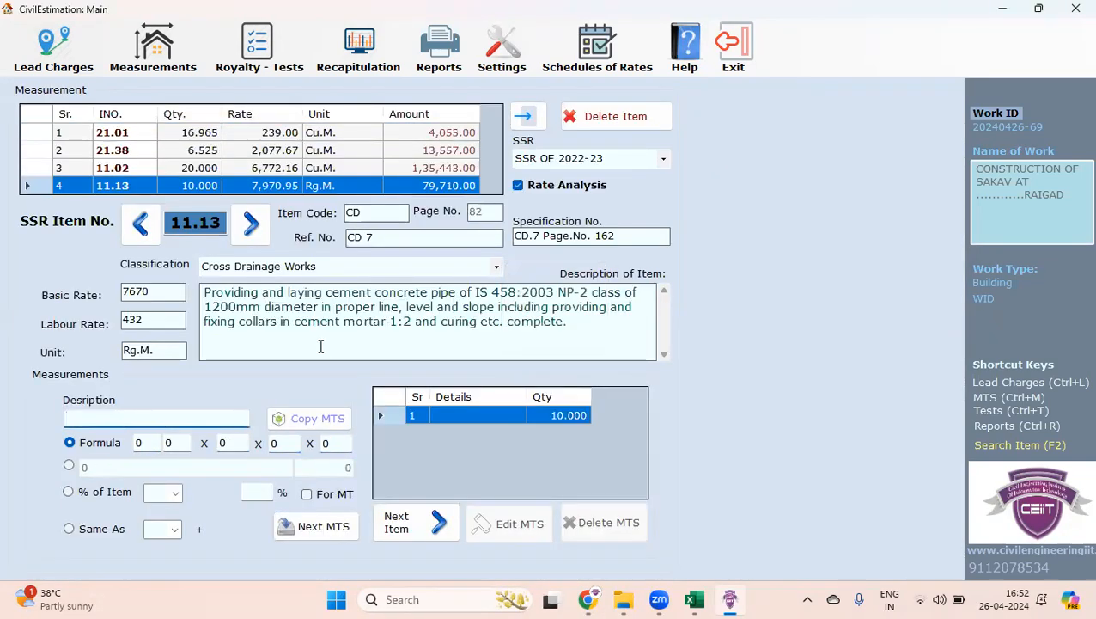
# Finish item 11.13 and load SSR item 11.29 for M20 concrete head walls and retaining walls
pyautogui.click(409, 513)
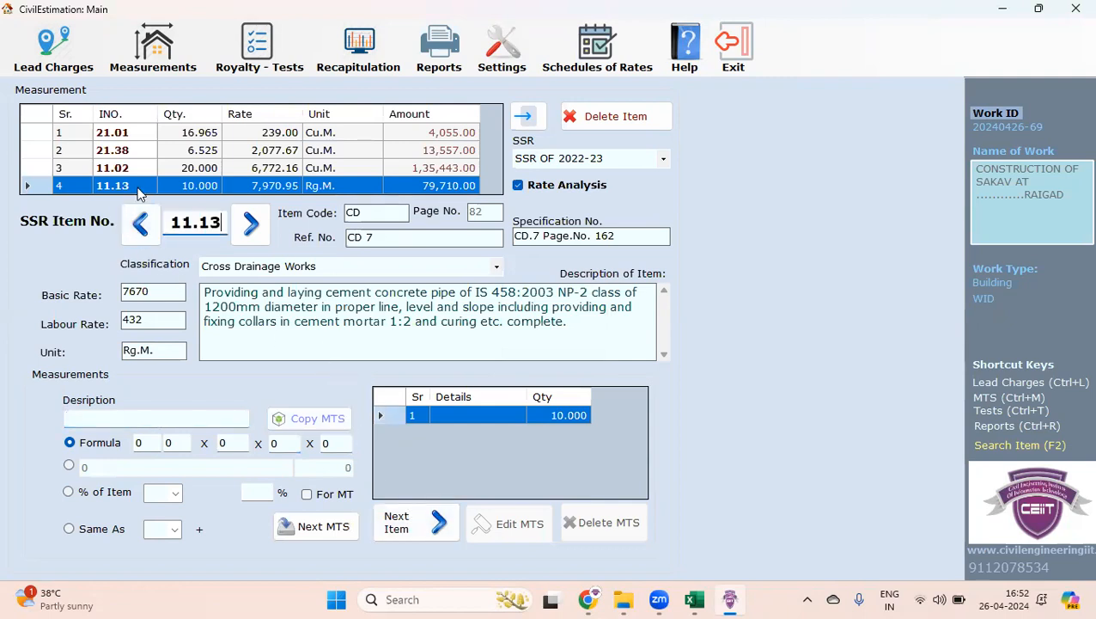
pyautogui.doubleClick(211, 225)
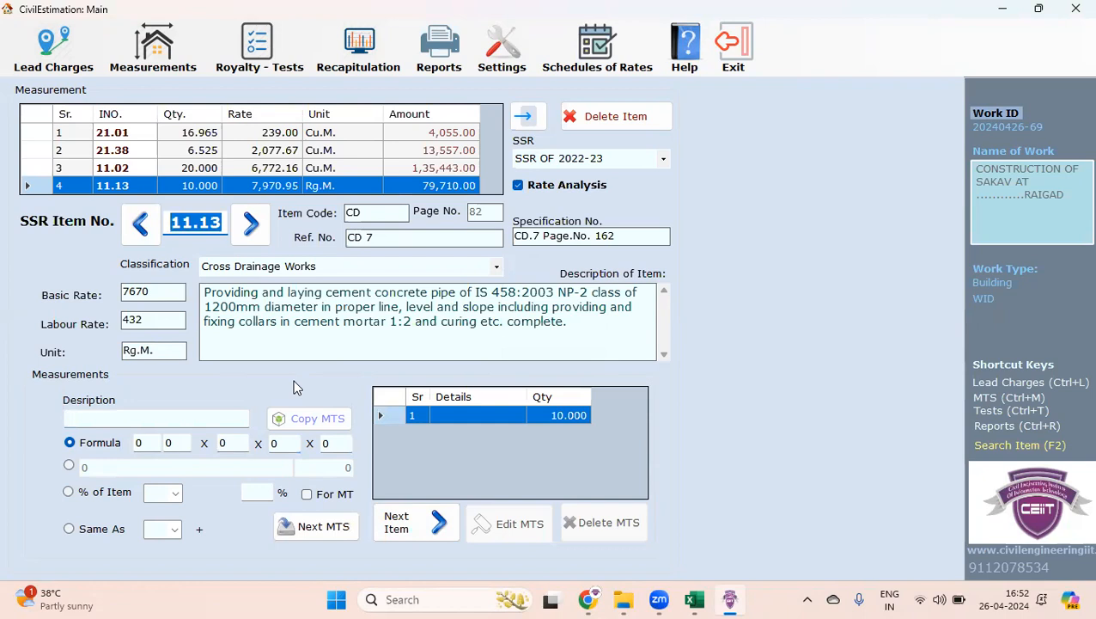
pyautogui.write('11.29')
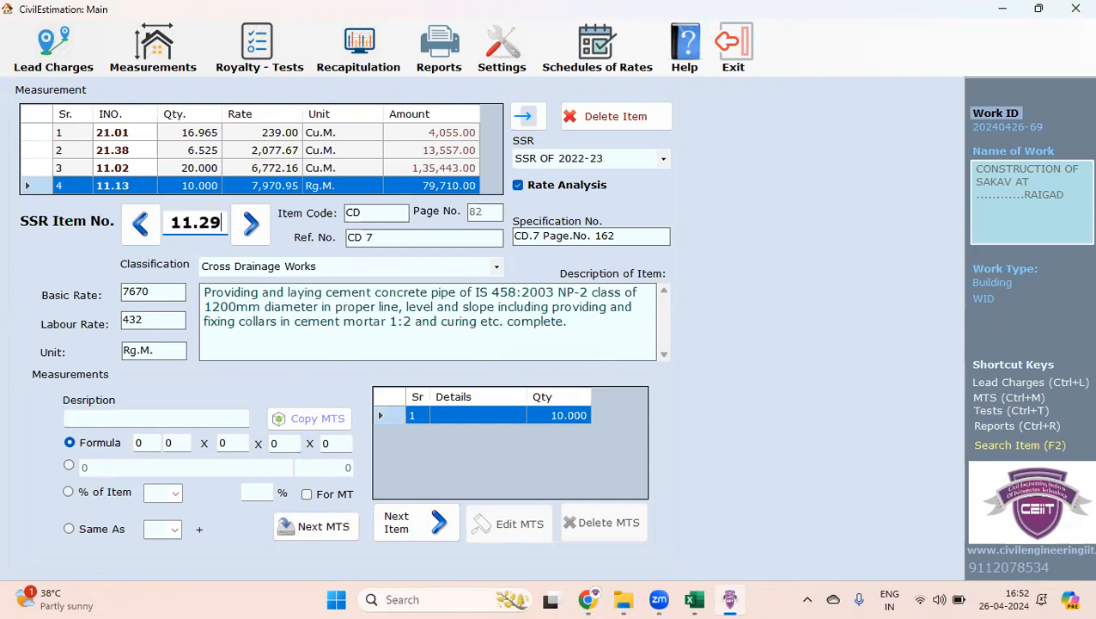
pyautogui.press('Return')
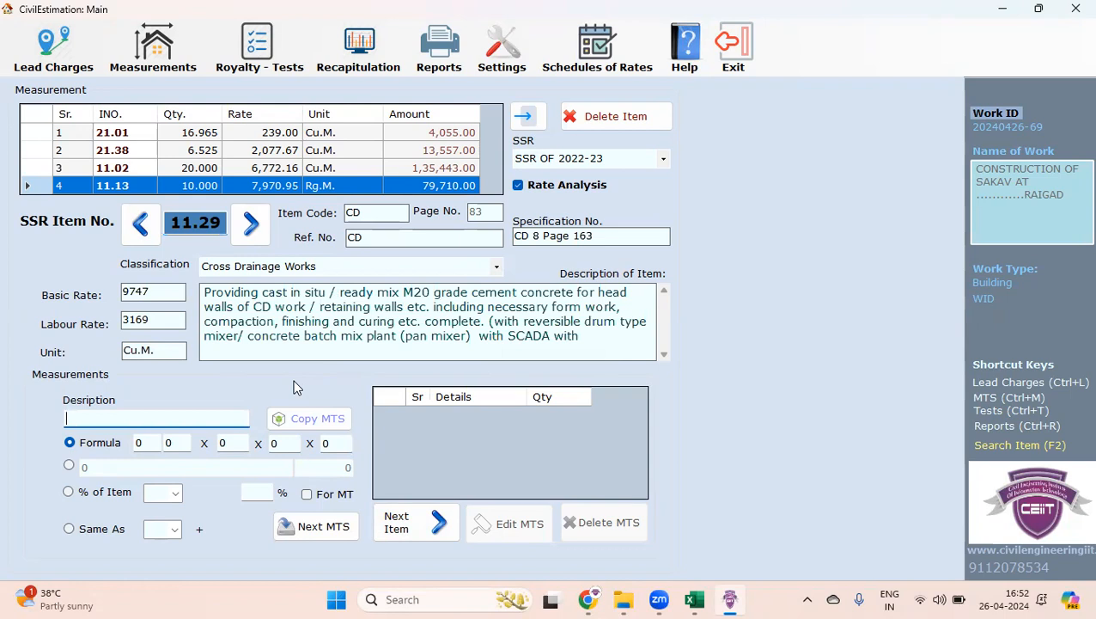
# Add a measurement of 27.06 to item 11.29 without a description and finish the item
pyautogui.press('Tab')
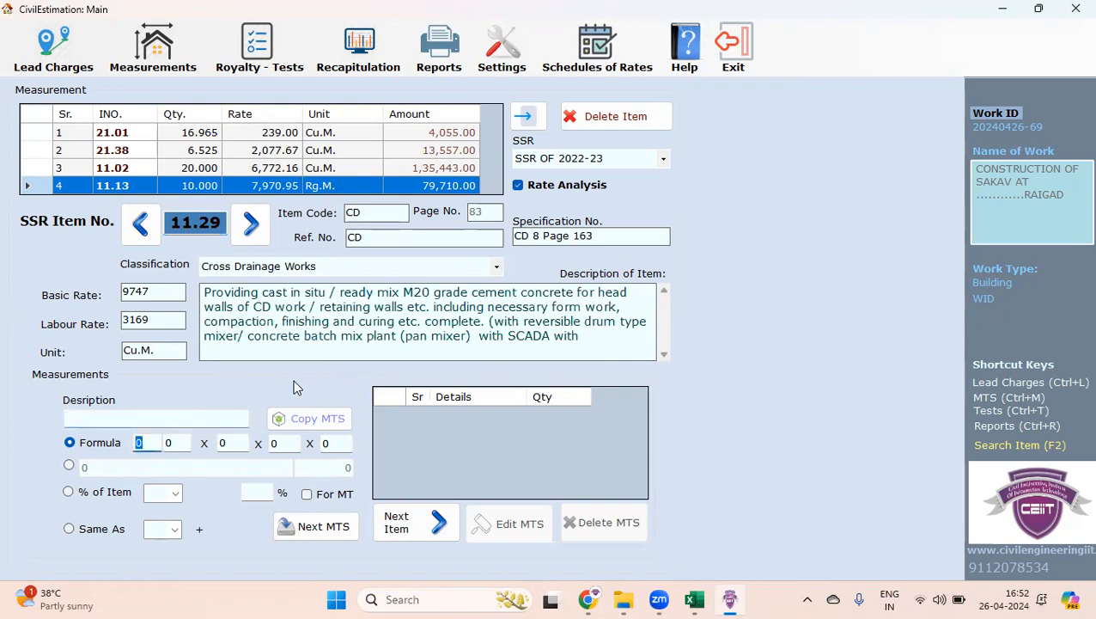
pyautogui.press('Tab')
pyautogui.press('Tab')
pyautogui.write('27.0')
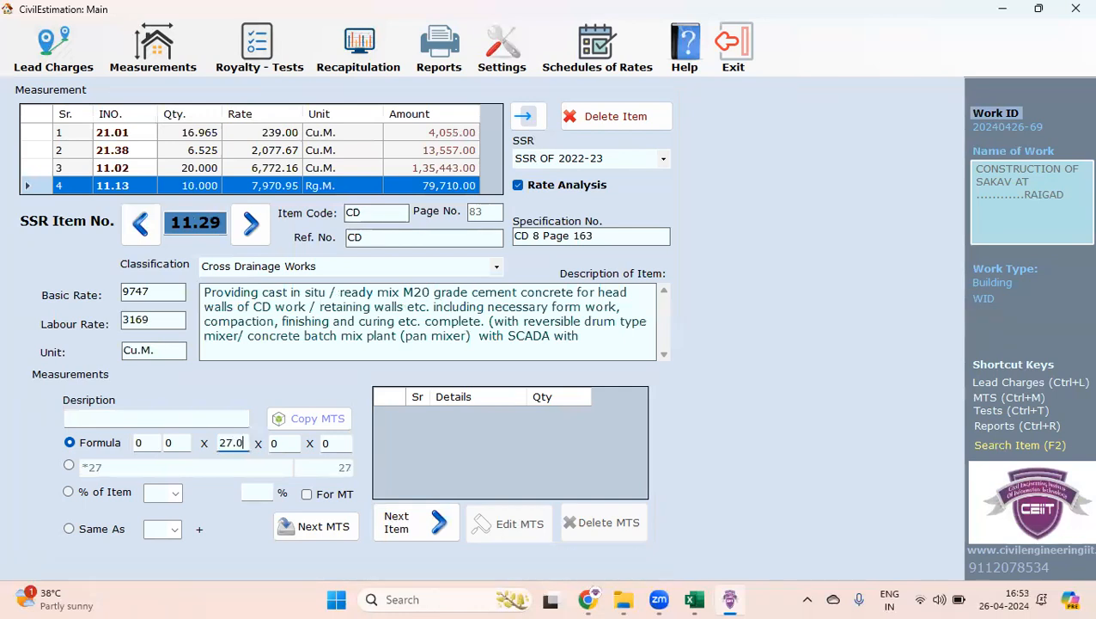
pyautogui.write('6')
pyautogui.press('Tab')
pyautogui.press('Tab')
pyautogui.press('Tab')
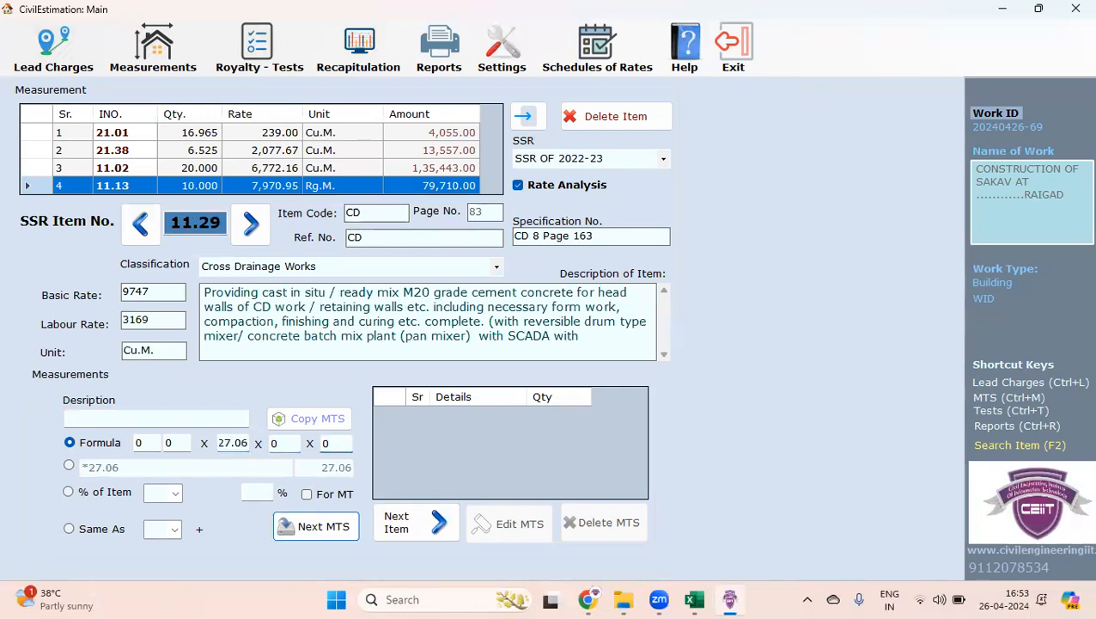
pyautogui.press('Return')
pyautogui.press('Return')
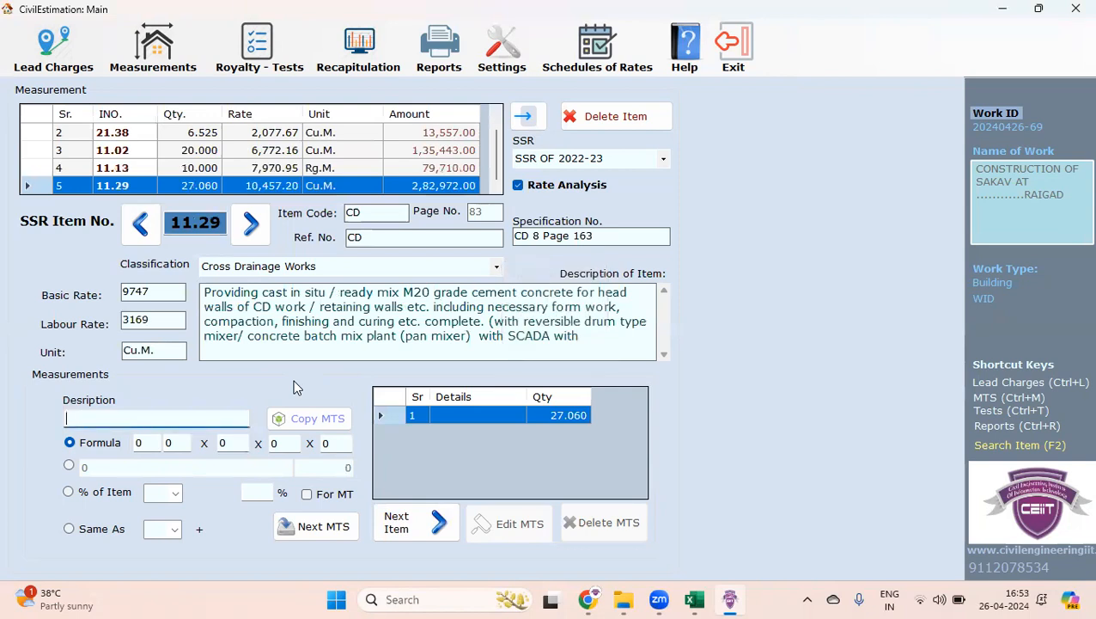
pyautogui.click(408, 532)
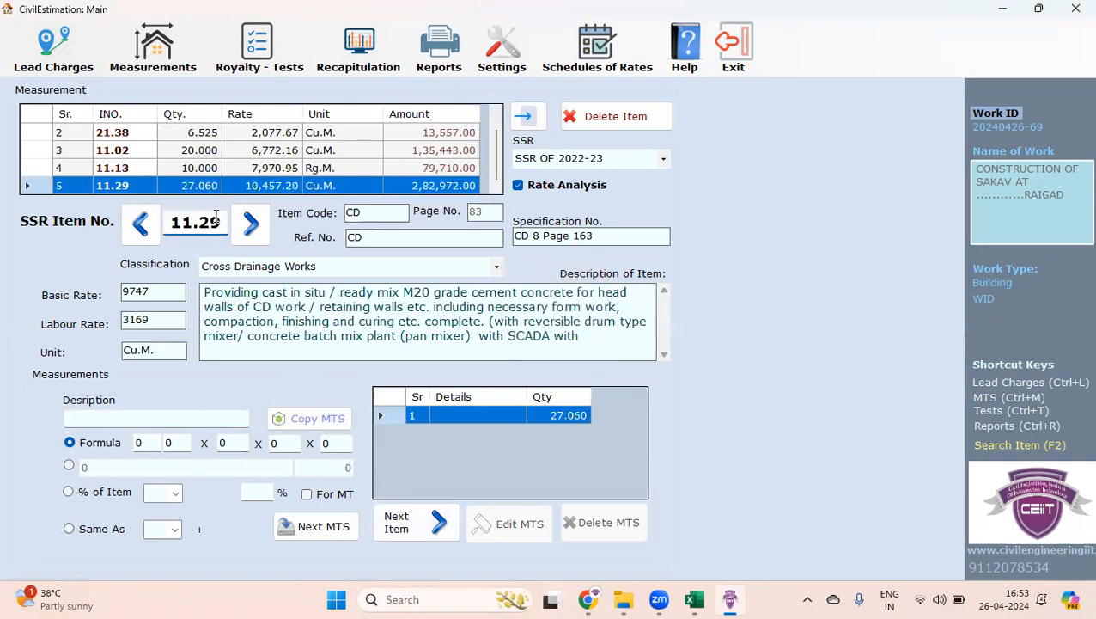
# Try to load SSR item 12.07
pyautogui.moveTo(216, 215); pyautogui.dragTo(139, 216)
pyautogui.write('12.07')
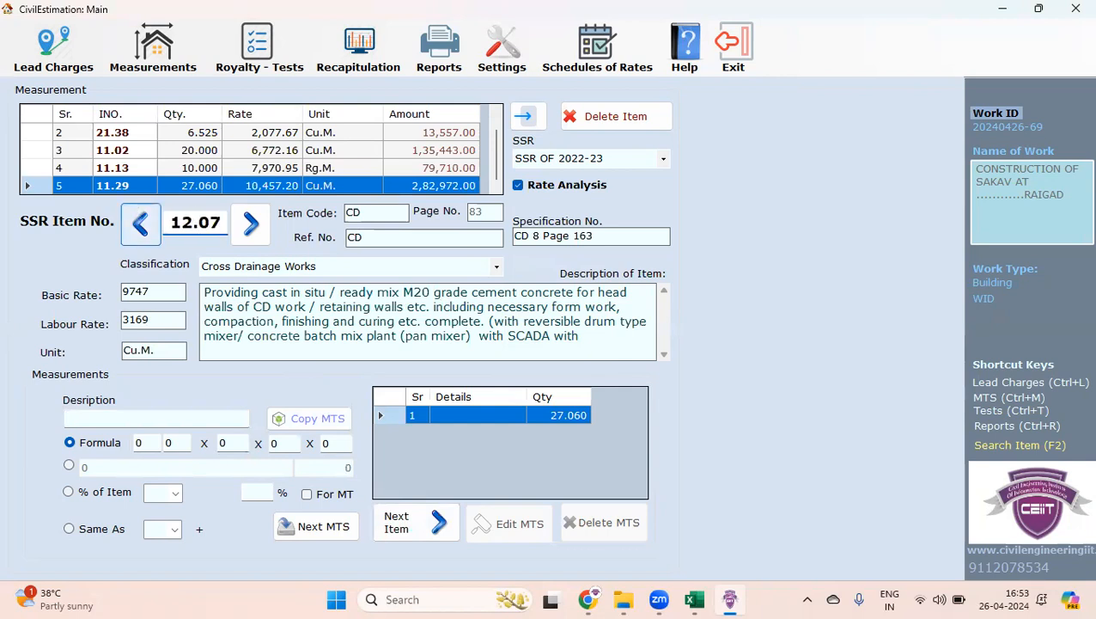
pyautogui.press('Return')
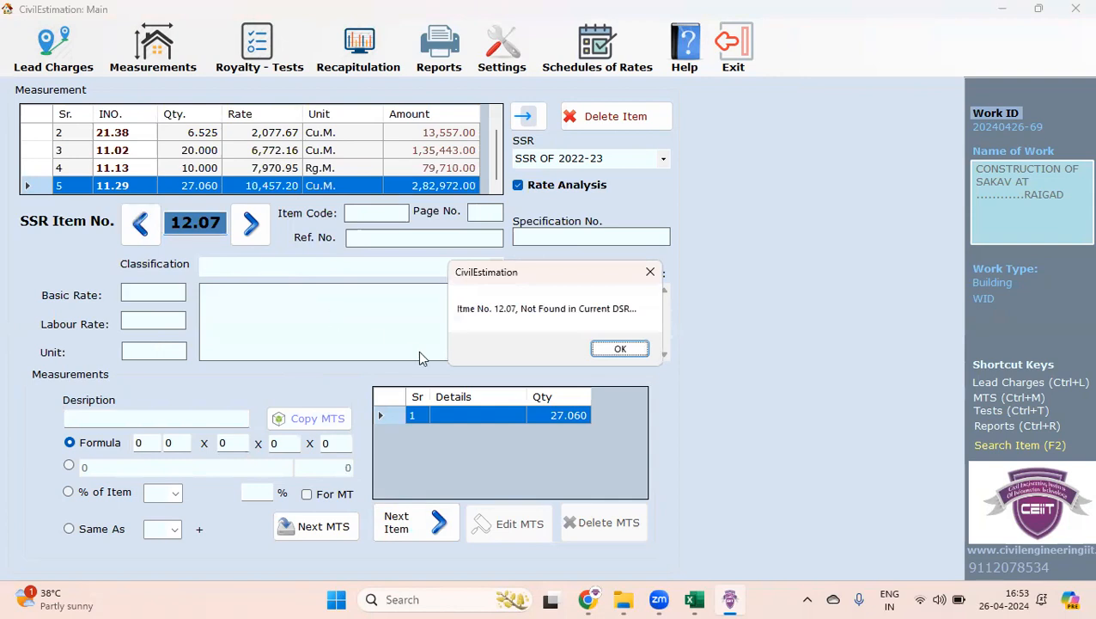
pyautogui.click(627, 350)
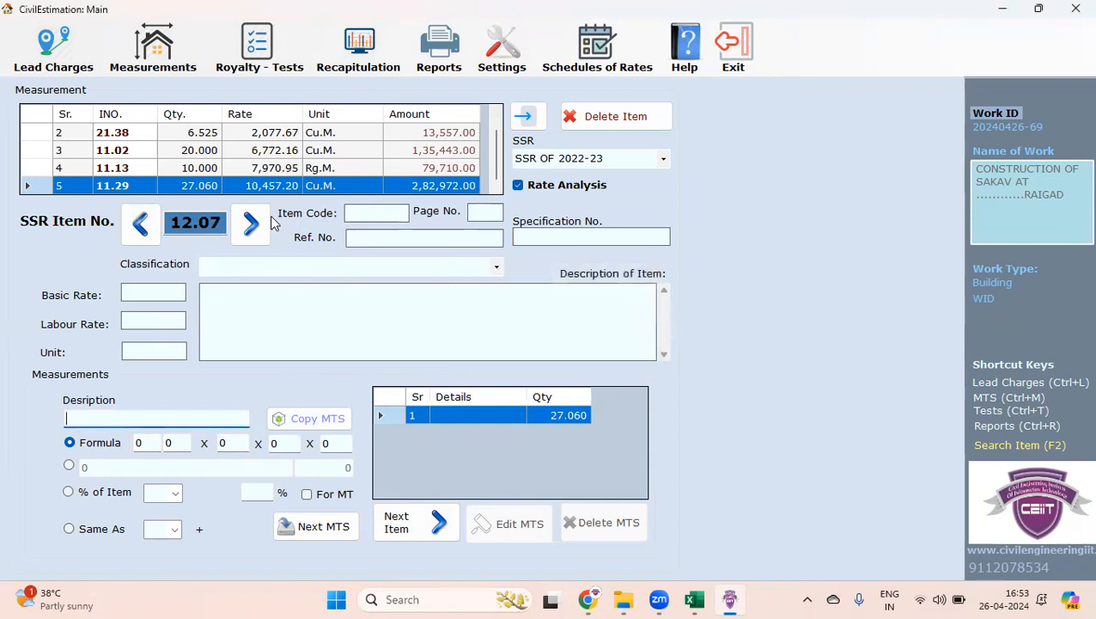
pyautogui.click(216, 227)
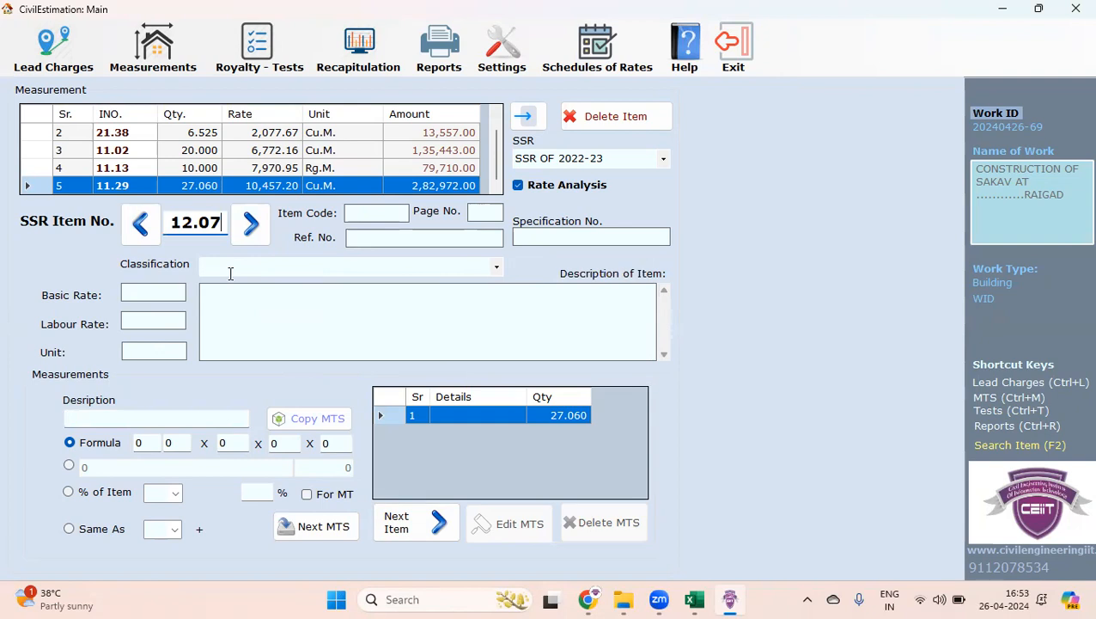
pyautogui.click(498, 268)
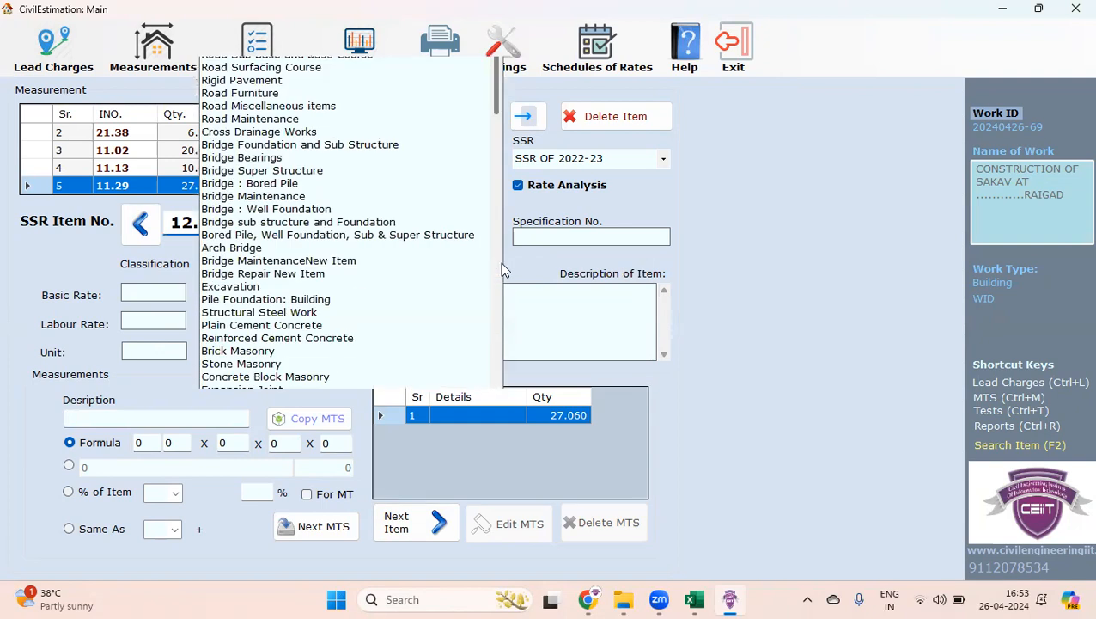
pyautogui.scroll(-10, 500, 262)
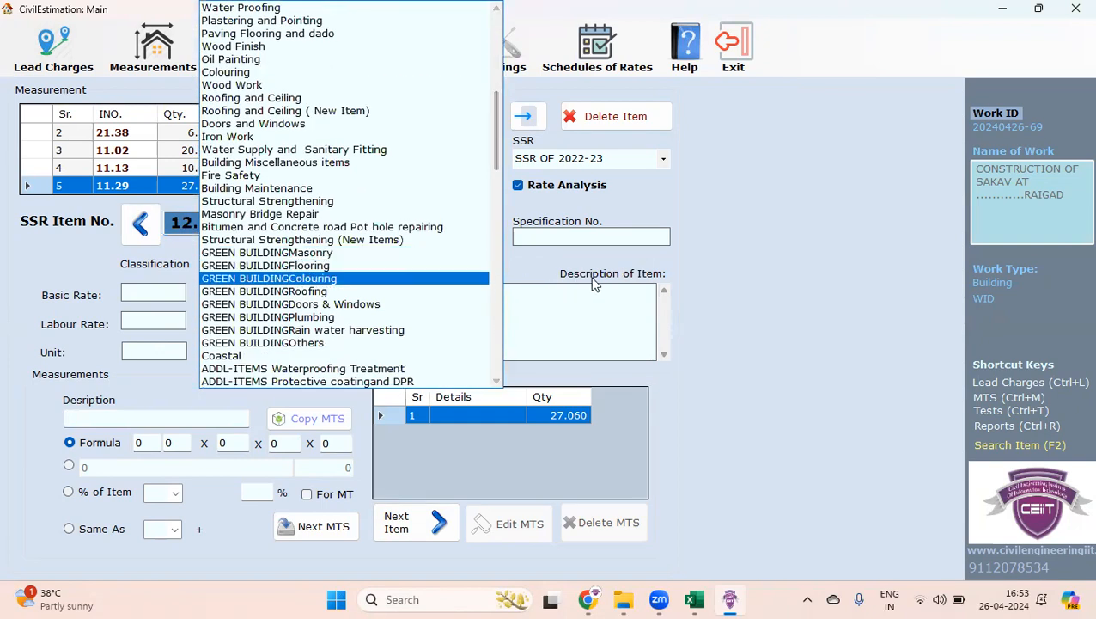
pyautogui.press('Escape')
# Change the SSR item number to 12.7 and load the item for granular back filling behind abutment and wing walls
pyautogui.click(222, 220)
pyautogui.press('BackSpace')
pyautogui.press('BackSpace')
pyautogui.write('7')
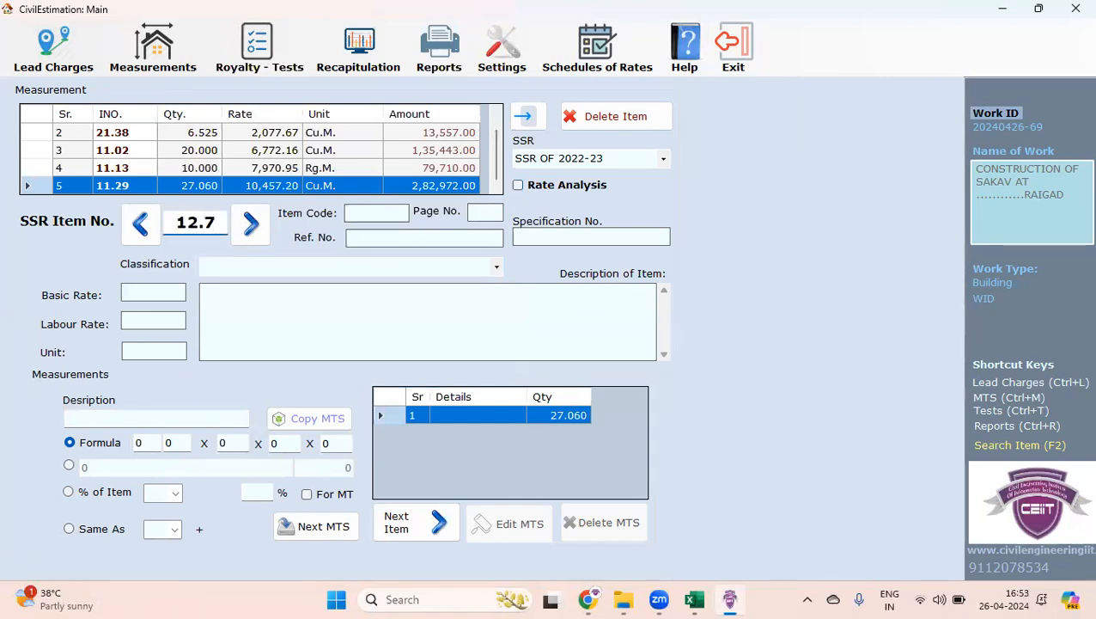
pyautogui.press('Return')
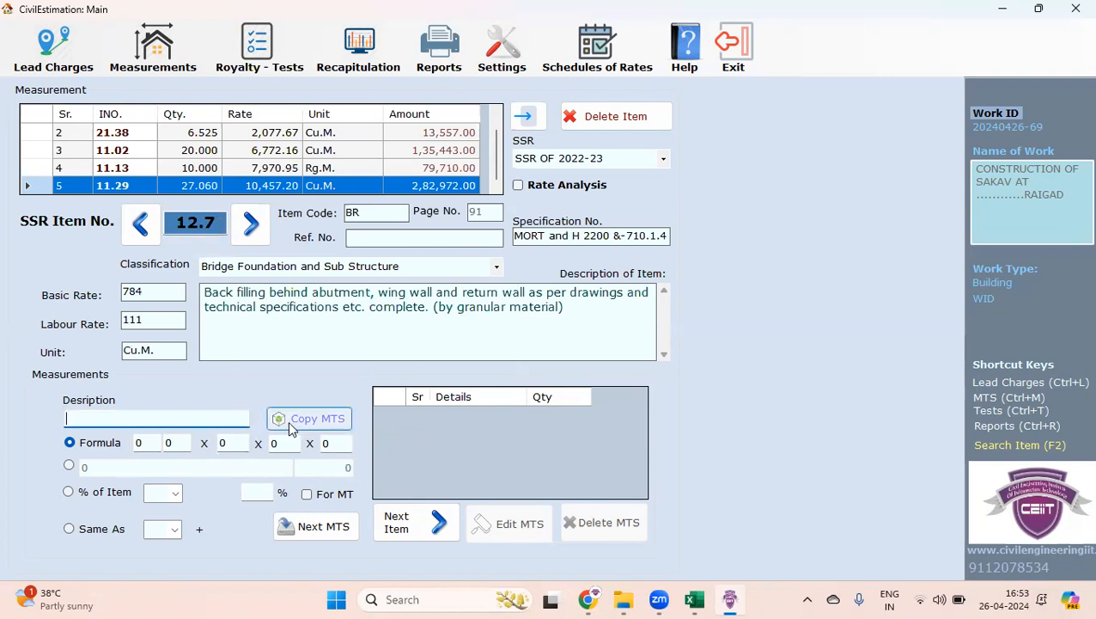
# Add a measurement of 2.4 to item 12.7 without a description
pyautogui.press('Tab')
pyautogui.press('Tab')
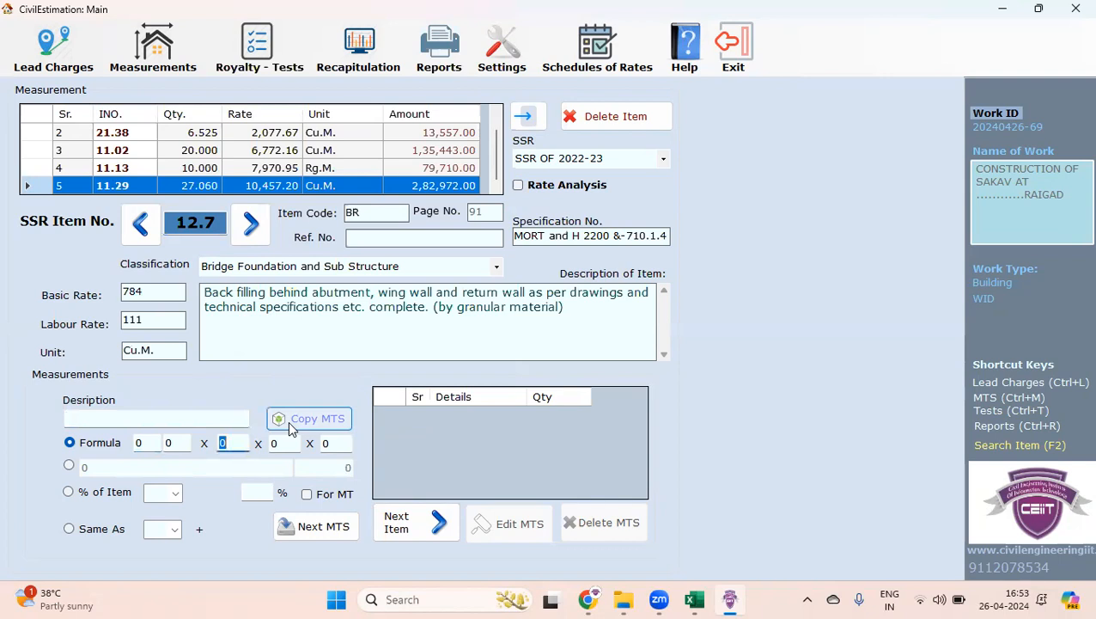
pyautogui.write('2.4')
pyautogui.press('Tab')
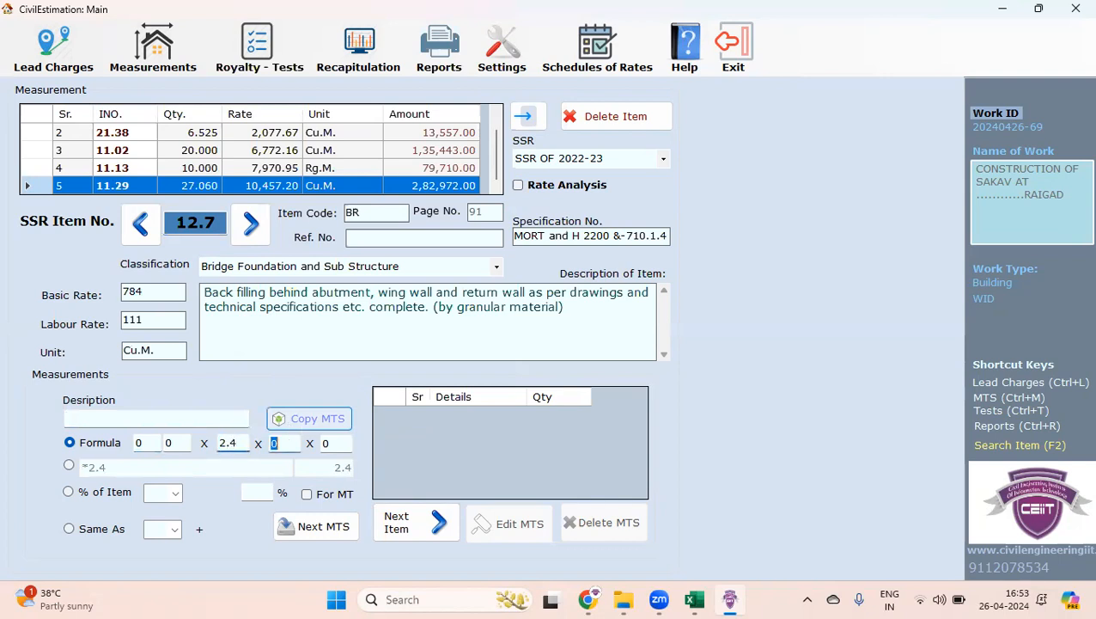
pyautogui.press('Tab')
pyautogui.press('Tab')
pyautogui.press('Return')
pyautogui.press('Return')
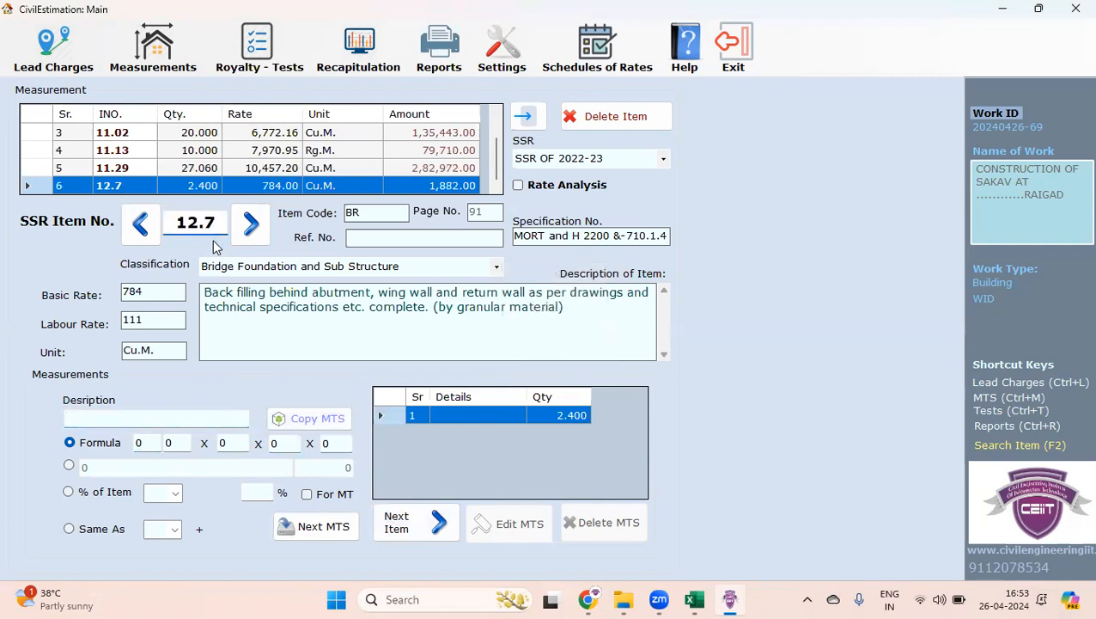
# Load SSR item 17.37 for weep holes of 100 mm diameter PVC pipes
pyautogui.moveTo(217, 222); pyautogui.dragTo(158, 217)
pyautogui.write('17.')
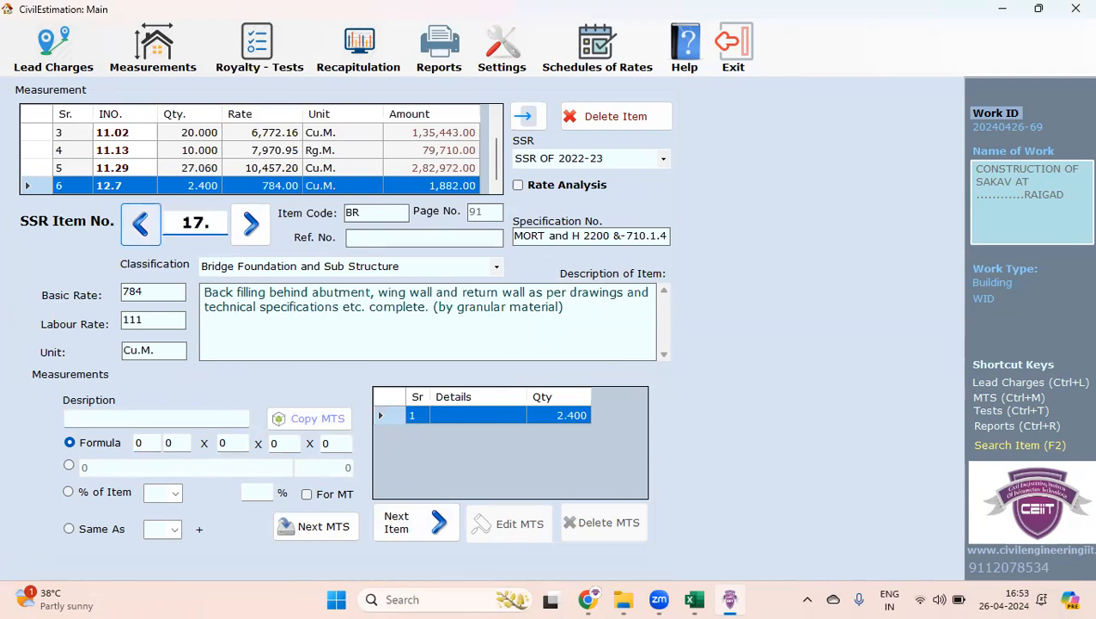
pyautogui.write('37')
pyautogui.press('Return')
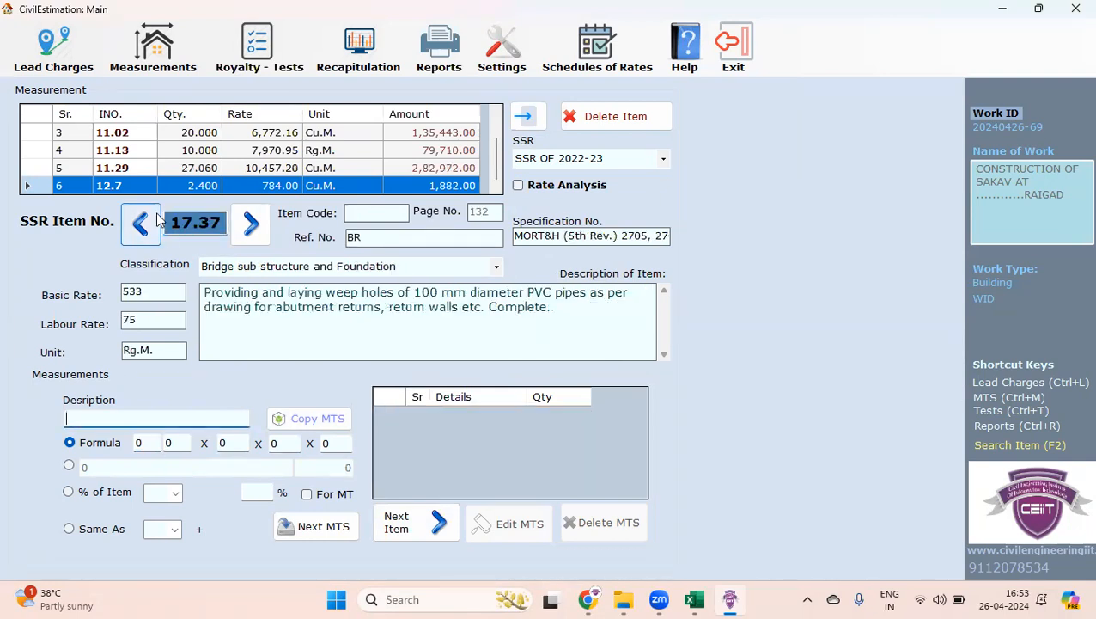
# Add the measurement formula 3 × 1 to item 17.37 without a description and finish the item
pyautogui.press('Tab')
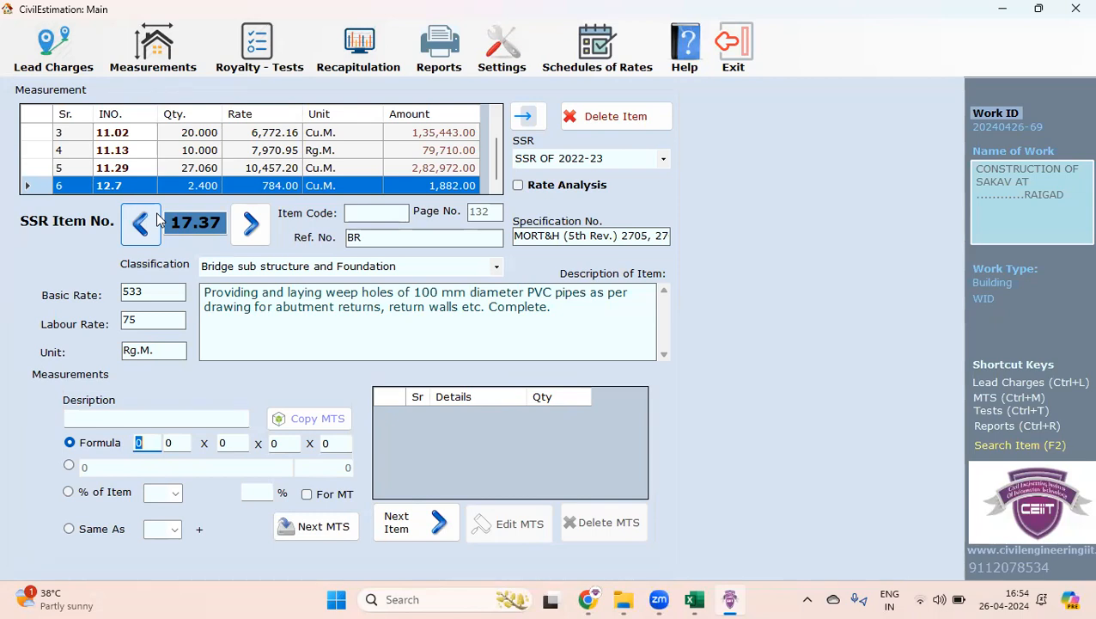
pyautogui.write('3')
pyautogui.press('Tab')
pyautogui.write('1')
pyautogui.press('Tab')
pyautogui.press('Tab')
pyautogui.press('Tab')
pyautogui.press('Return')
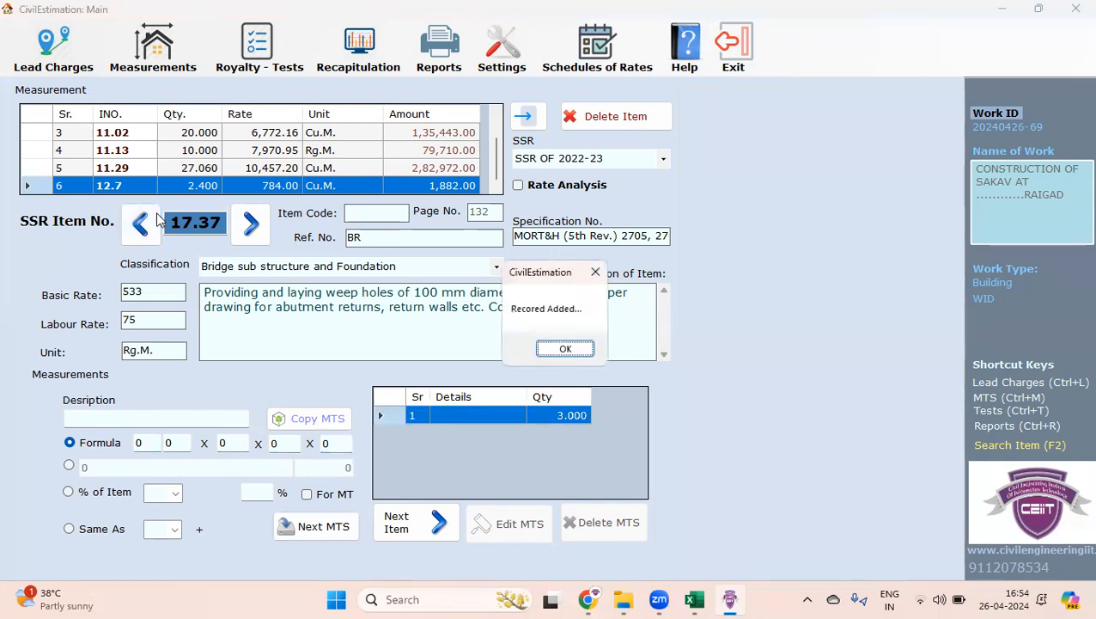
pyautogui.press('Return')
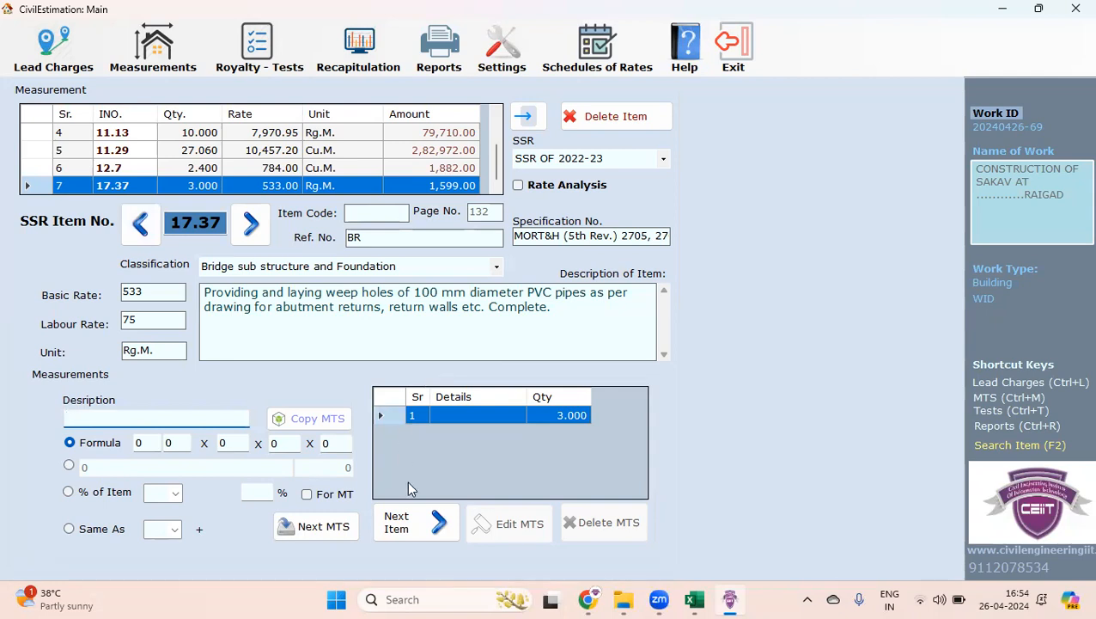
pyautogui.click(381, 516)
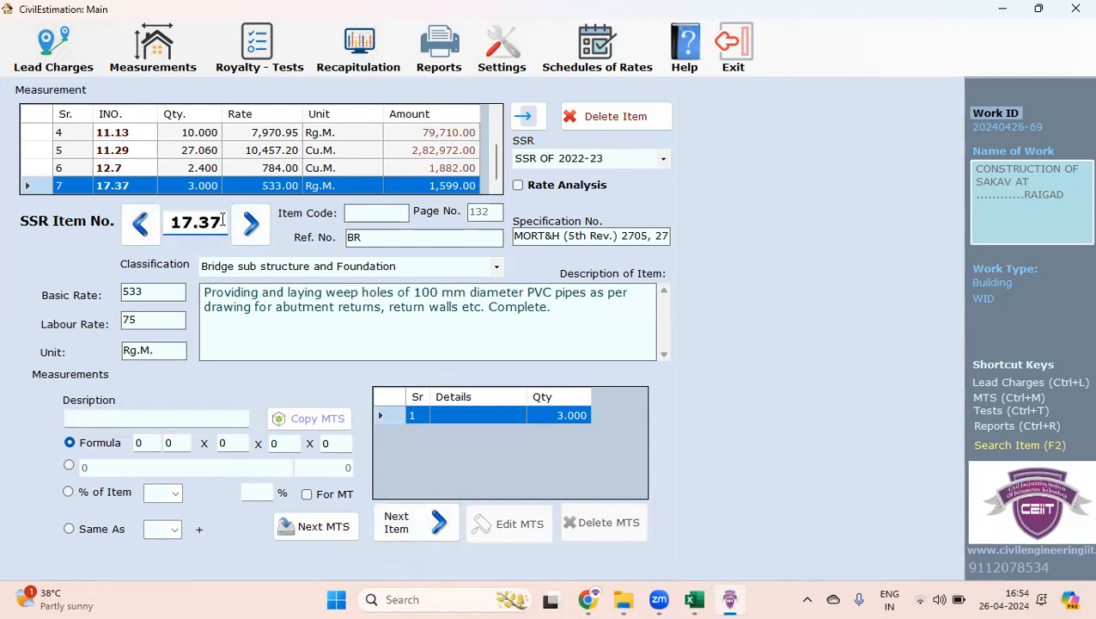
# Load SSR item 44.11 for the 90 cm x 60 cm engraved marble plate
pyautogui.moveTo(222, 219); pyautogui.dragTo(148, 215)
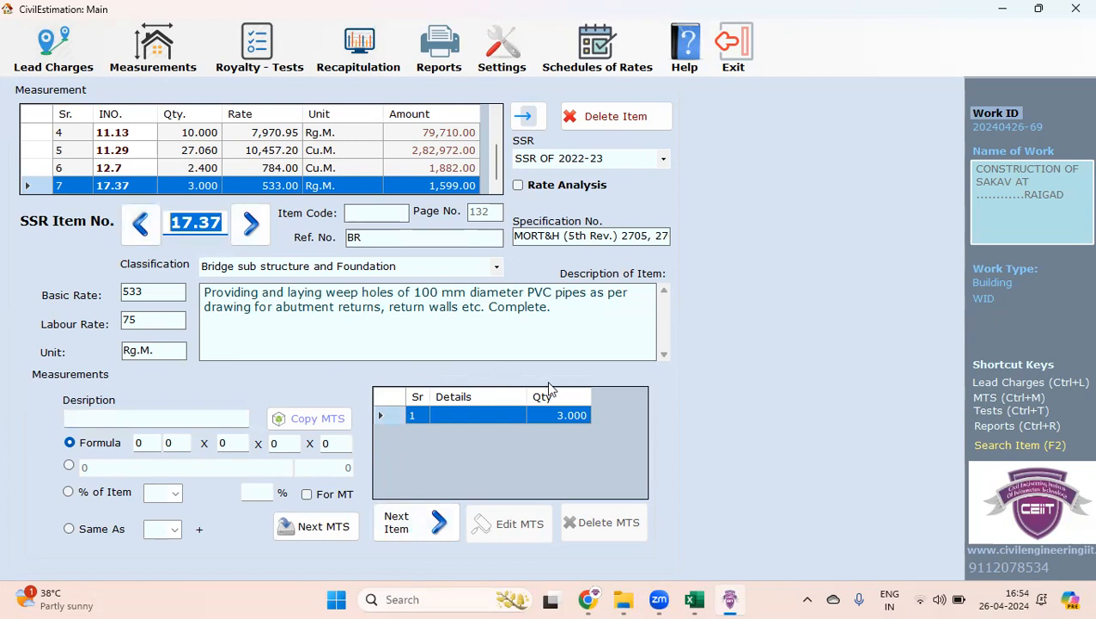
pyautogui.write('44.11')
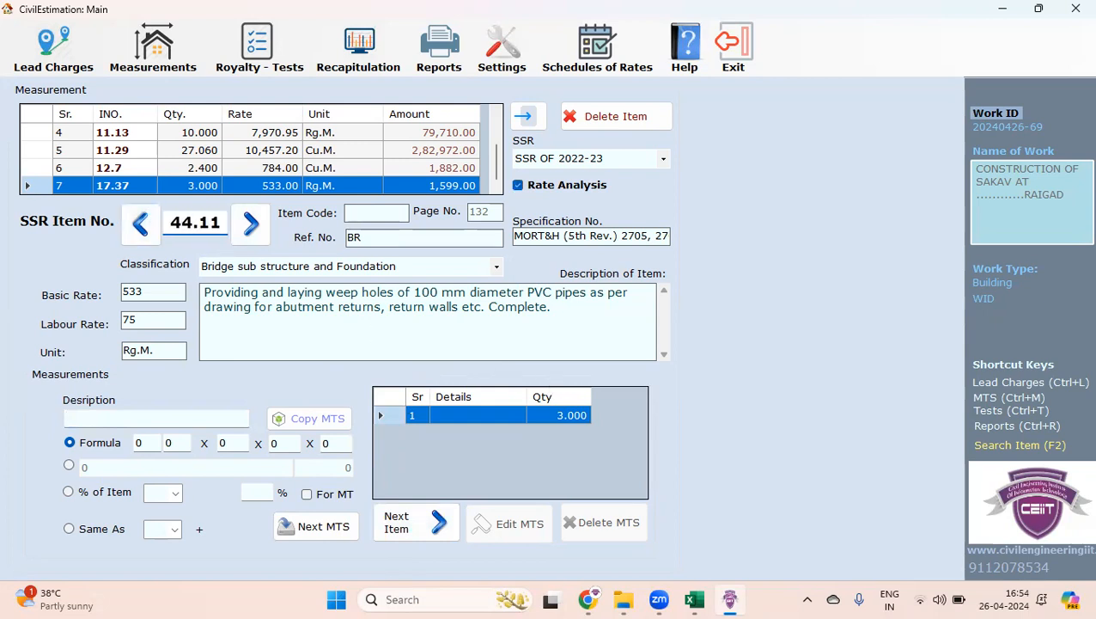
pyautogui.press('Return')
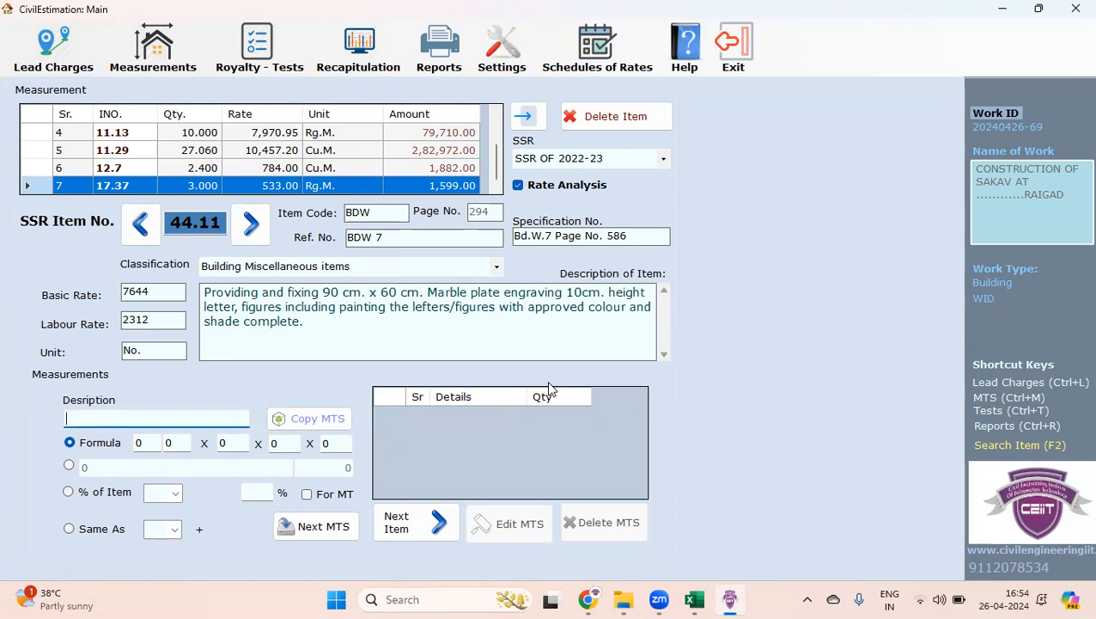
# Enter a measurement quantity of 1 for item 44.11 without a description, submit it and proceed to the lead entry for MARBLE
pyautogui.press('Tab')
pyautogui.write('1')
pyautogui.press('Tab')
pyautogui.press('Tab')
pyautogui.press('Tab')
pyautogui.press('Tab')
pyautogui.press('Return')
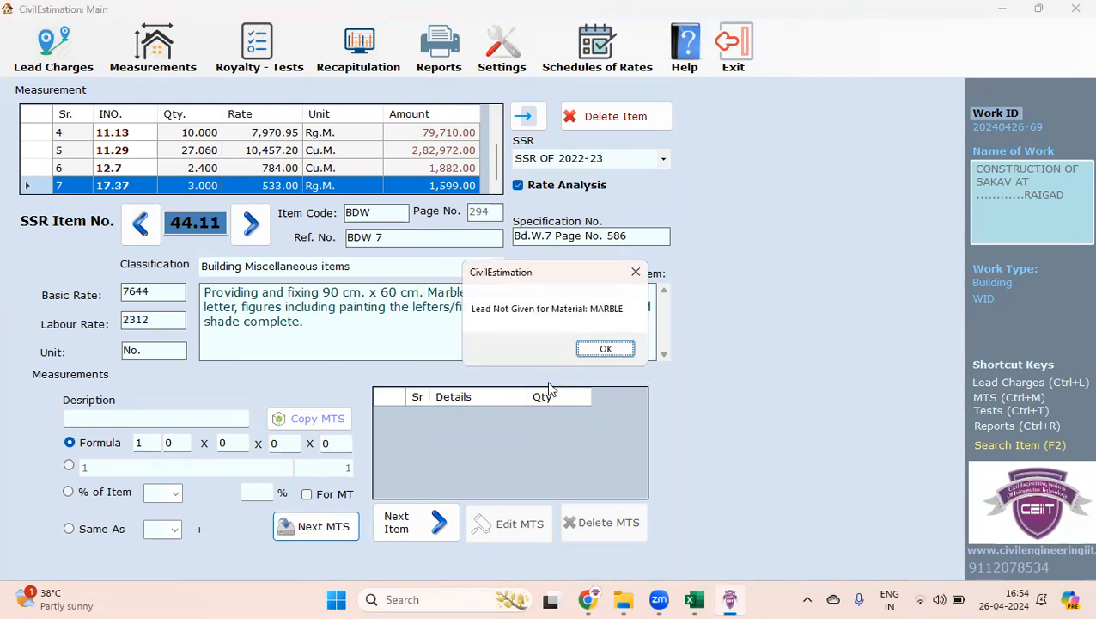
pyautogui.press('Return')
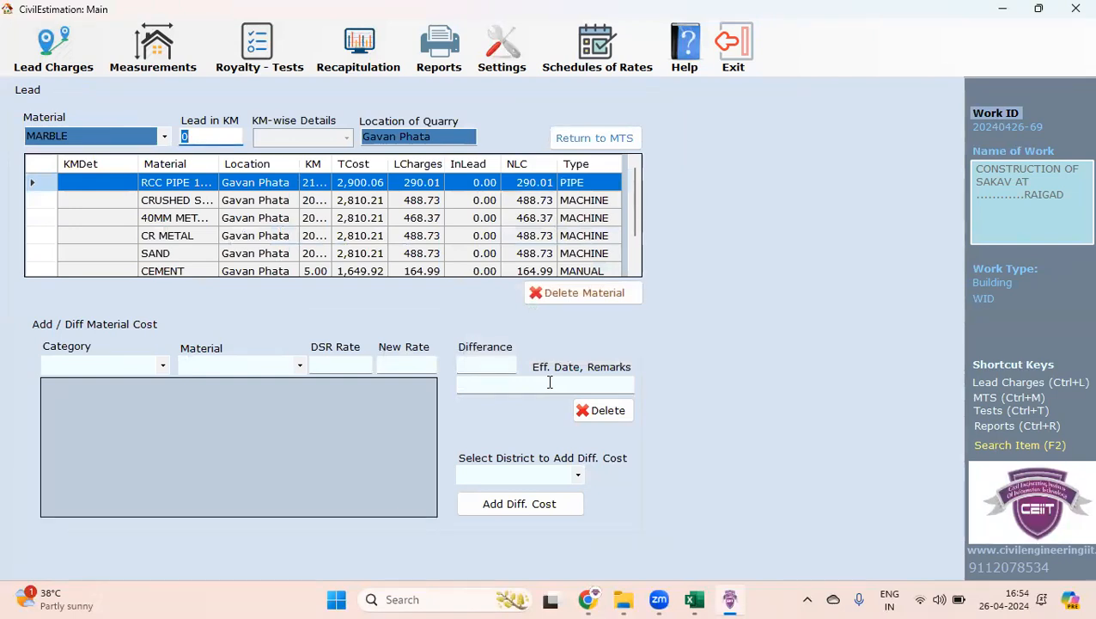
# Save a 5 km lead for MARBLE from Gavan Phata and add the prepared measurement of 1 to item 44.11
pyautogui.write('5')
pyautogui.press('Return')
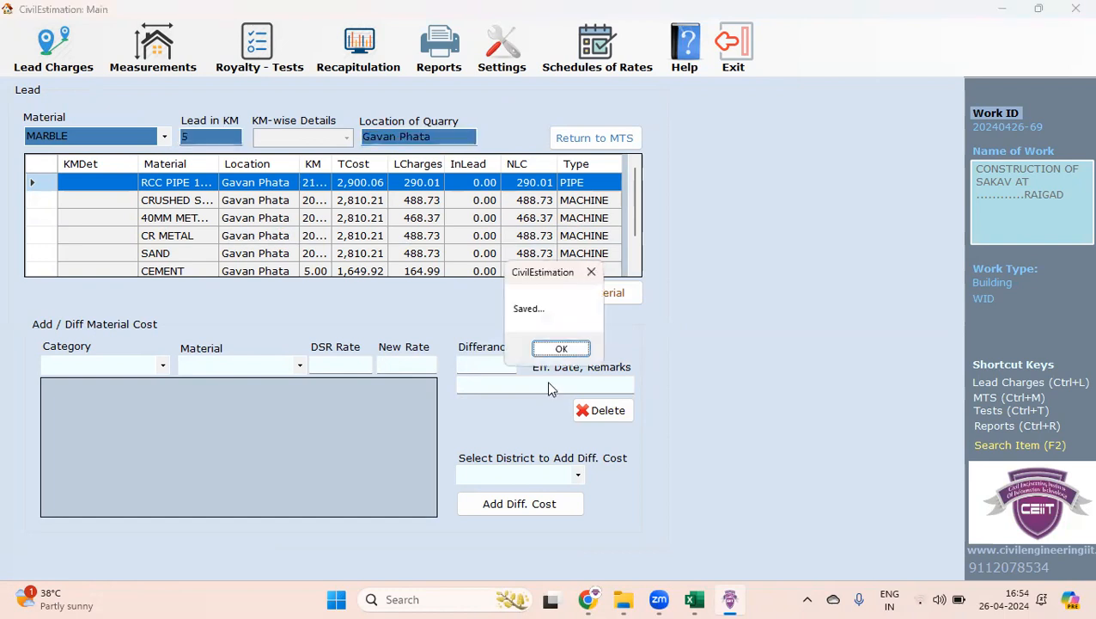
pyautogui.press('Return')
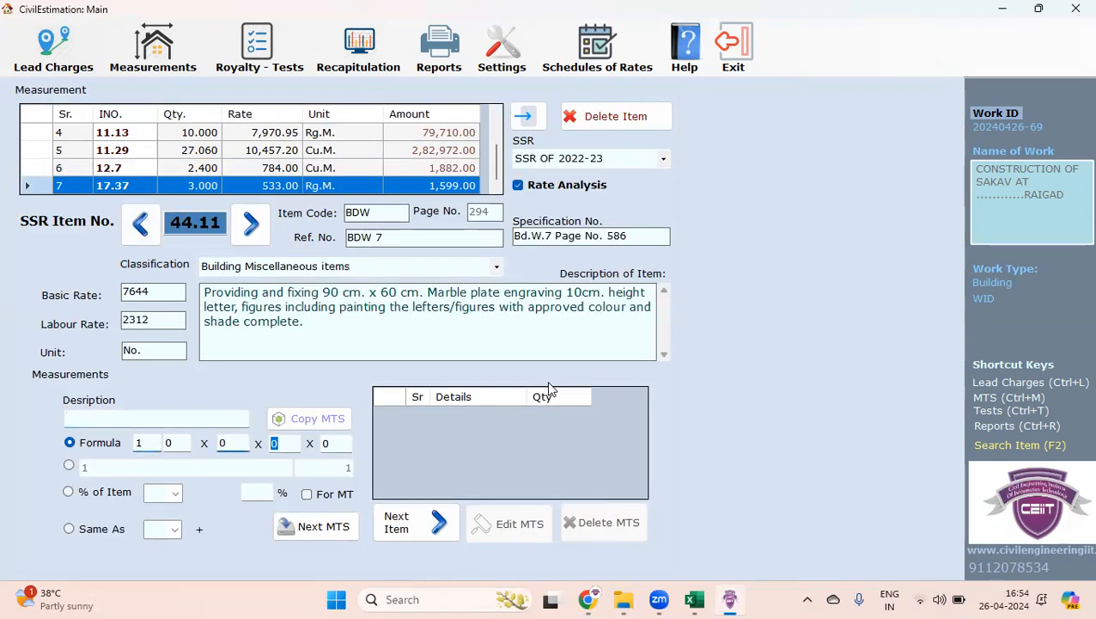
pyautogui.press('Return')
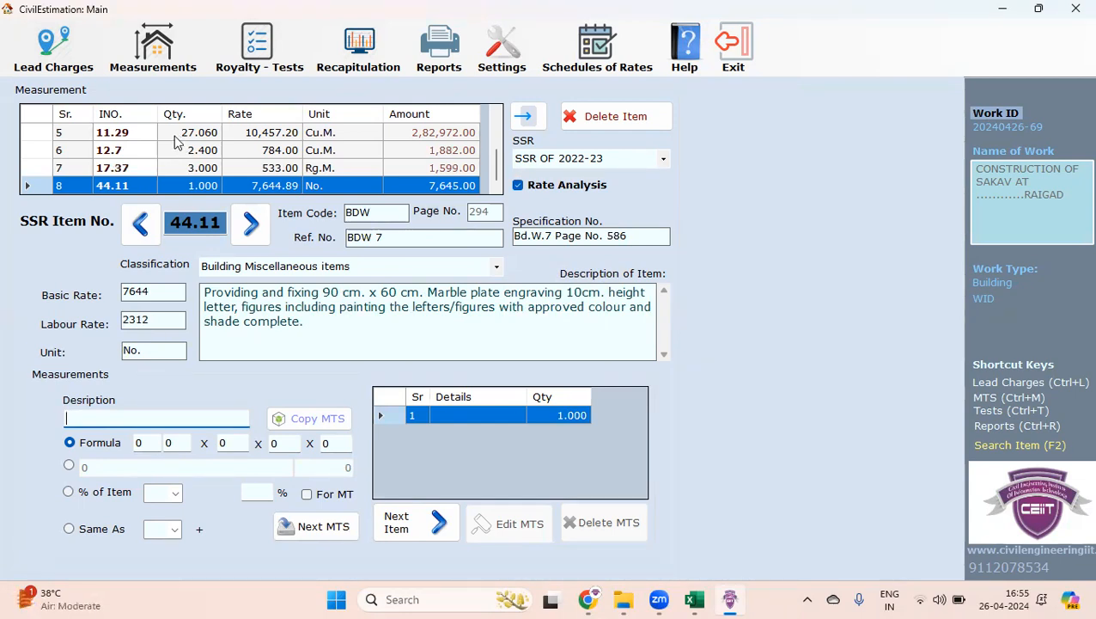
# Prepare a percentage measurement for item 44.11 as 50% of item 5 with the For MT option on
pyautogui.click(90, 492)
pyautogui.click(172, 493)
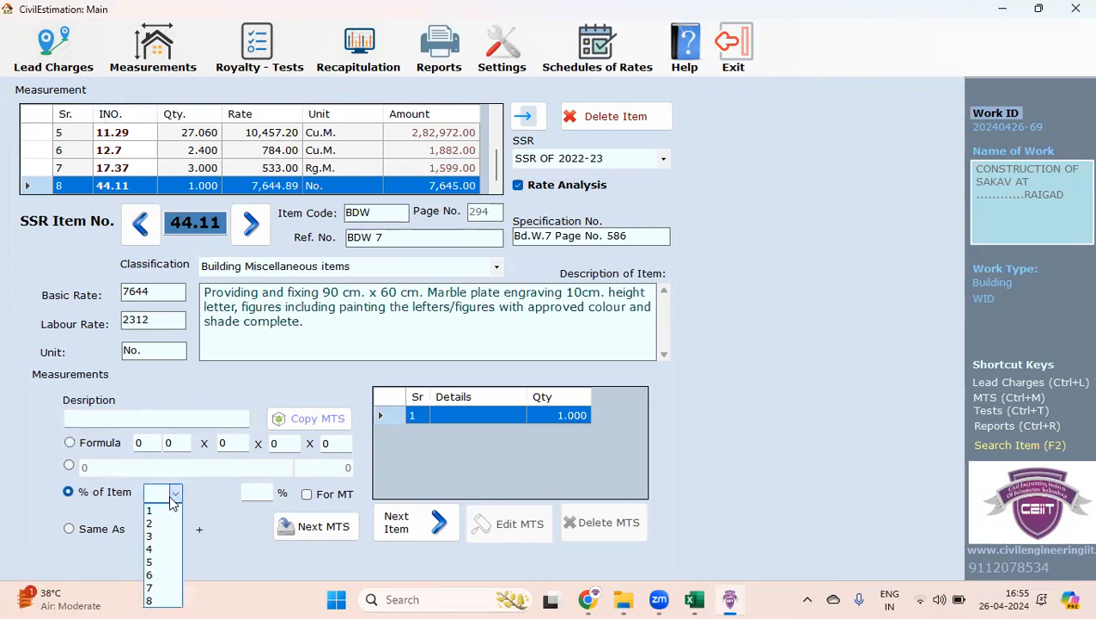
pyautogui.click(159, 561)
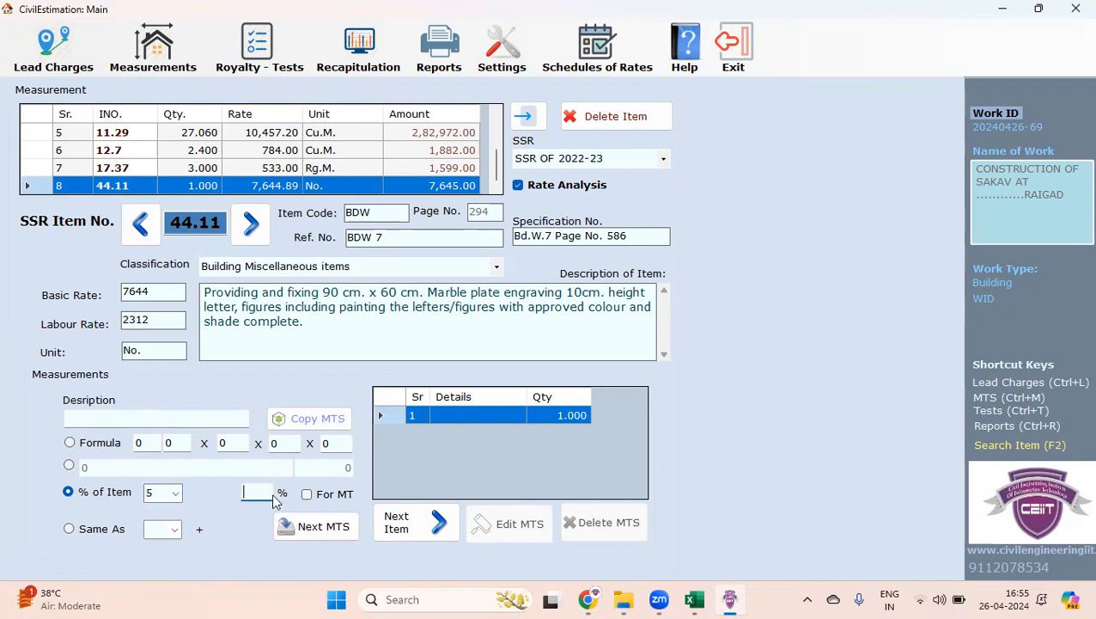
pyautogui.write('50')
pyautogui.click(308, 495)
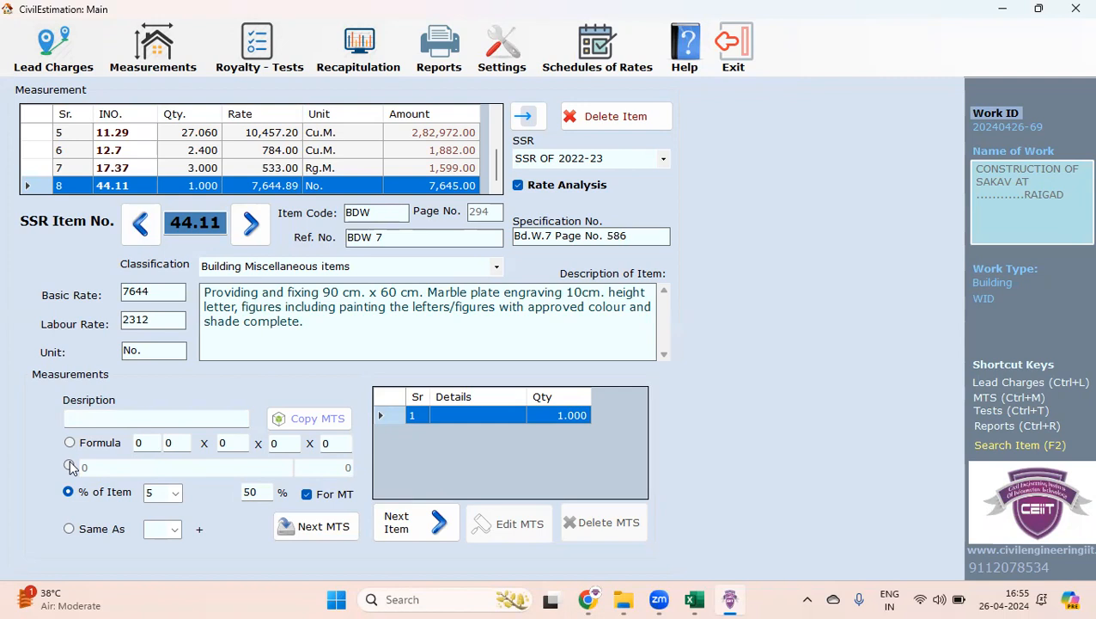
# Switch the measurement to the Same As option and view the items it can refer to
pyautogui.click(69, 528)
pyautogui.click(163, 528)
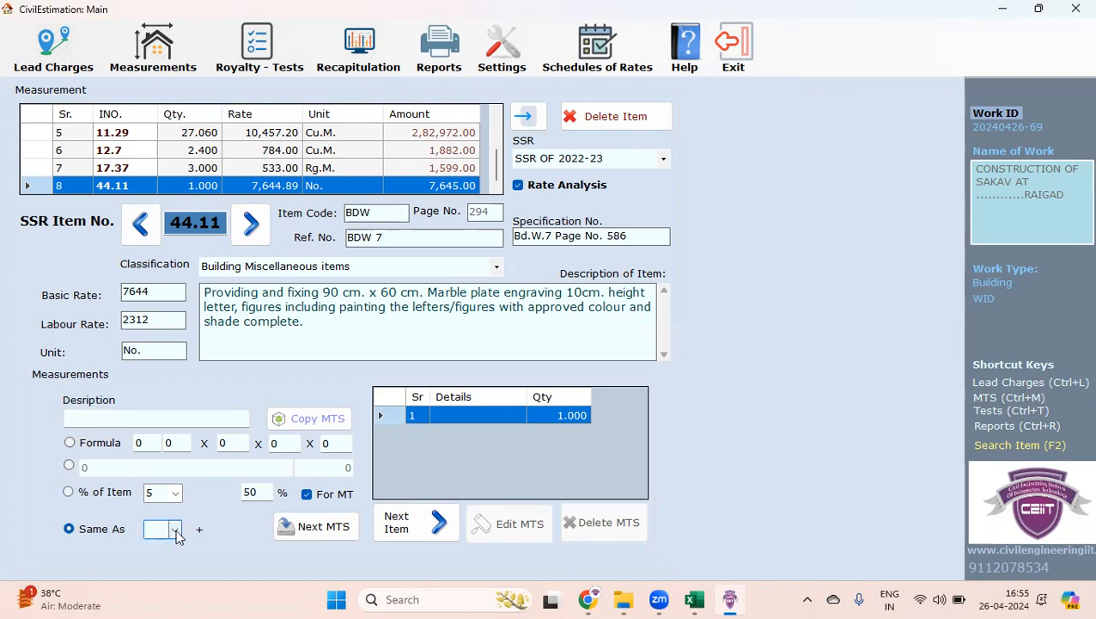
pyautogui.click(175, 530)
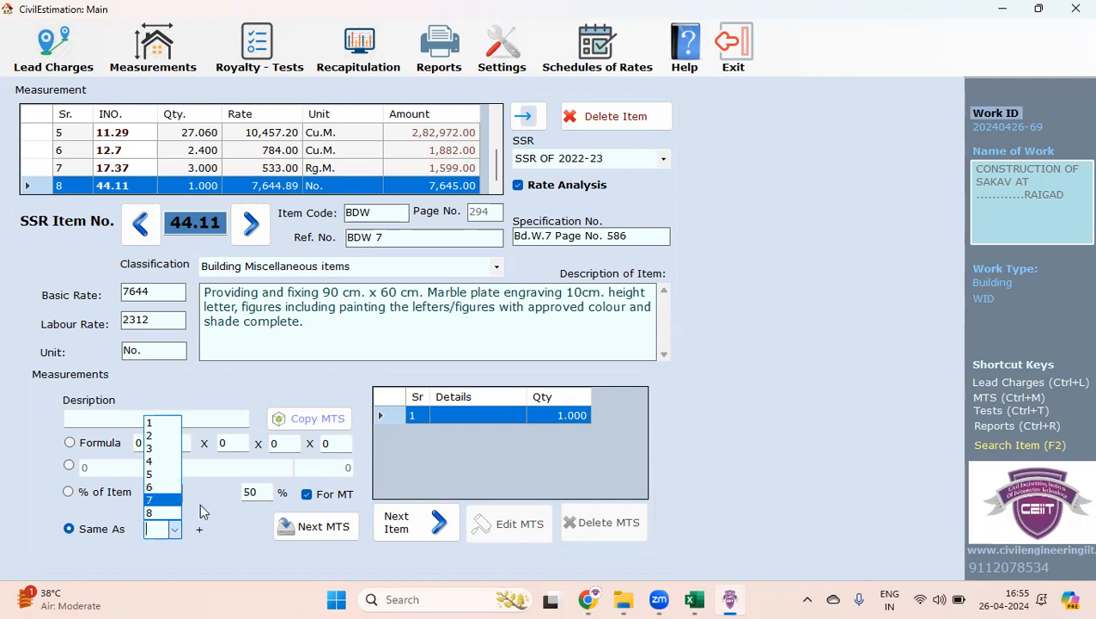
pyautogui.click(222, 520)
# Set the measurement back to a percentage of item 1 at 50% with the For MT option off
pyautogui.click(69, 496)
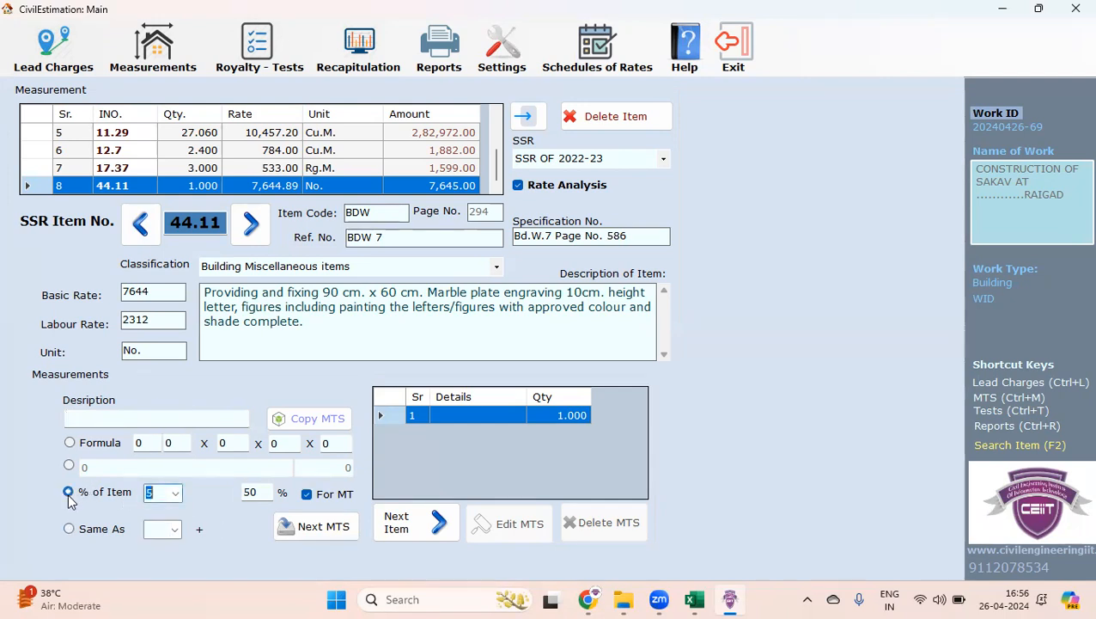
pyautogui.click(176, 496)
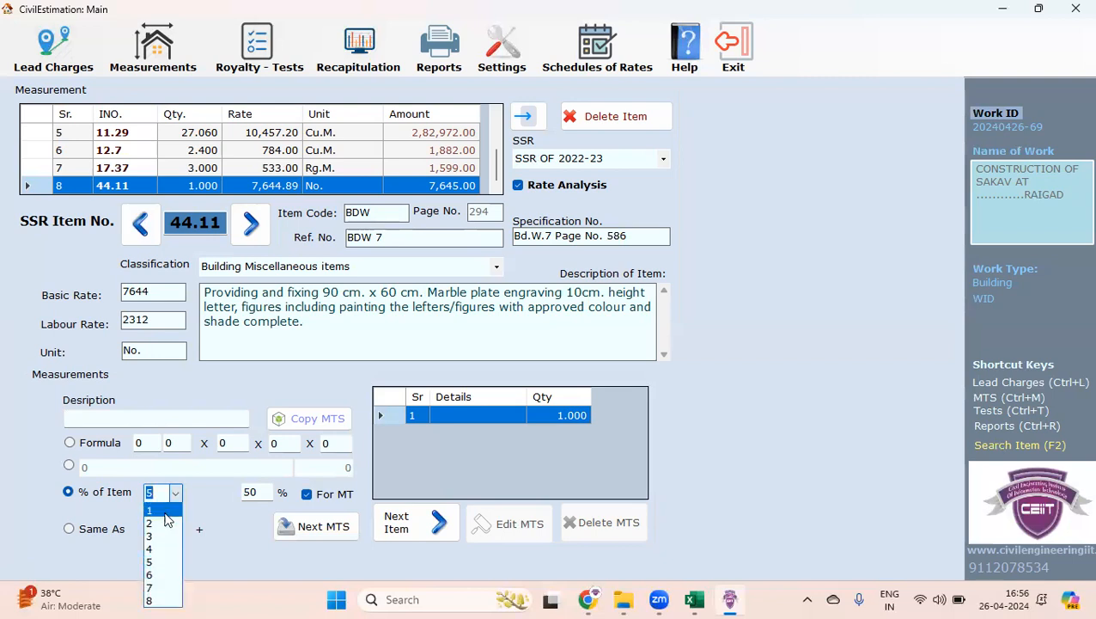
pyautogui.click(152, 510)
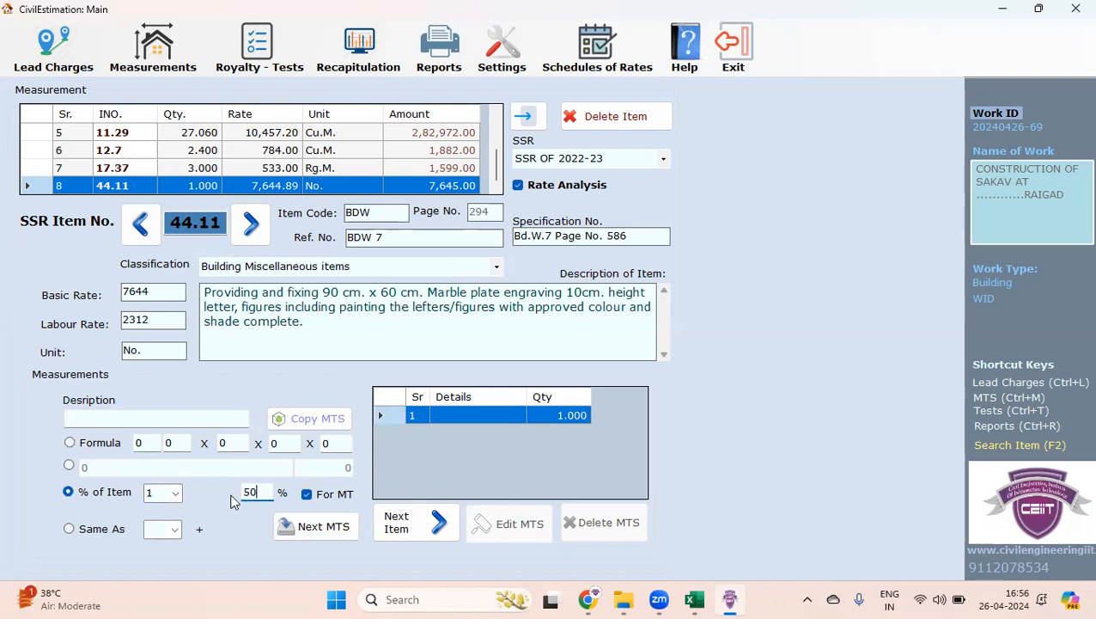
pyautogui.click(307, 494)
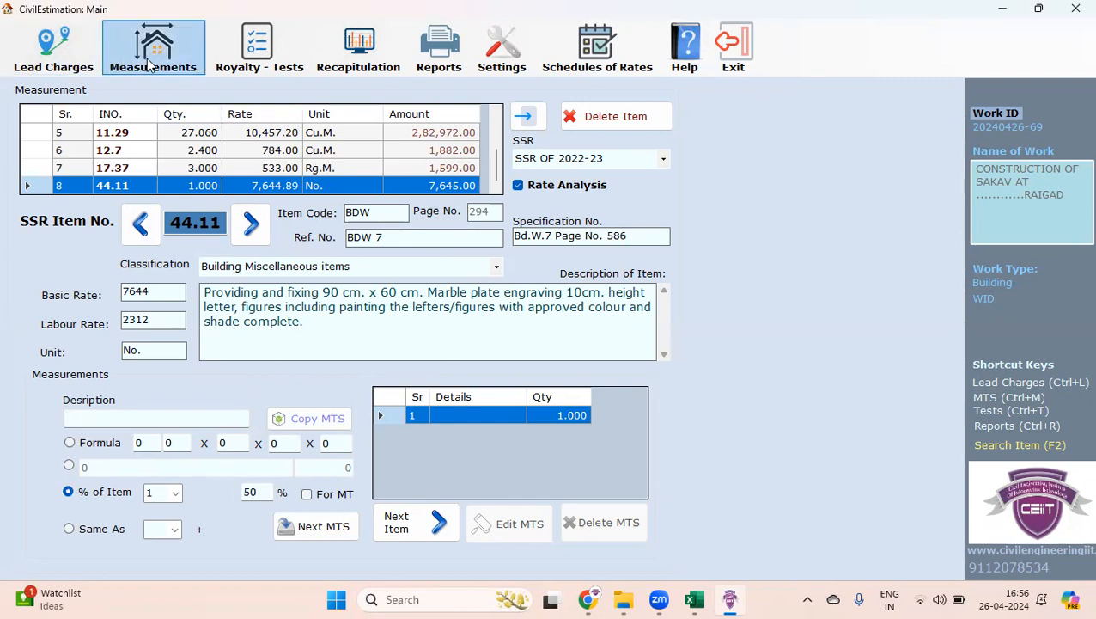
# Add the royalty material component and a separate royalty item to the estimate
pyautogui.click(270, 50)
pyautogui.click(159, 160)
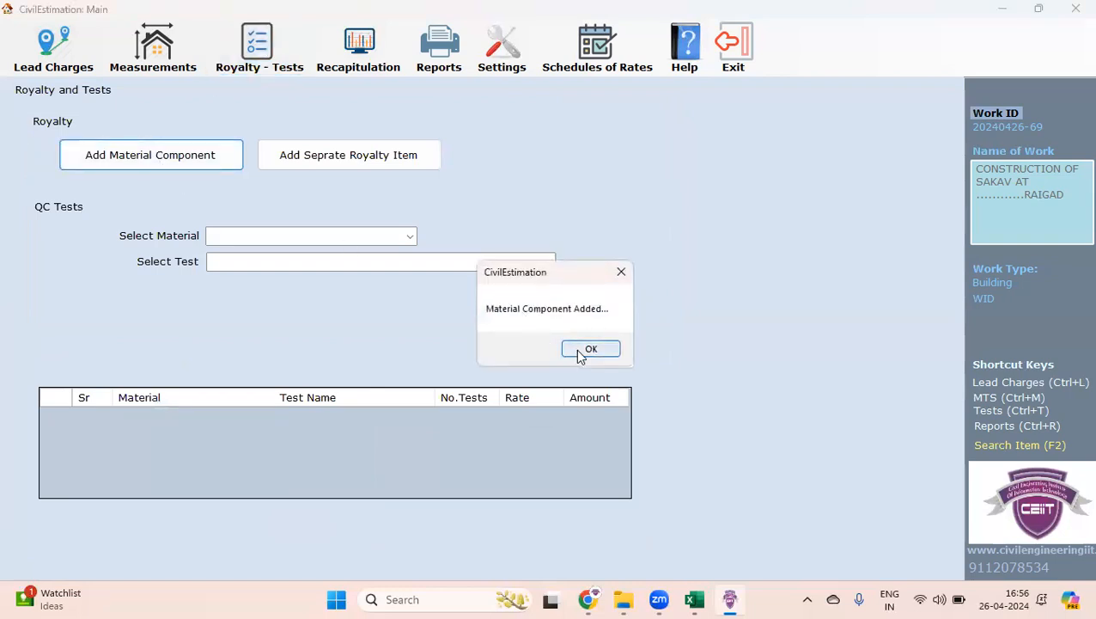
pyautogui.click(580, 348)
pyautogui.click(371, 155)
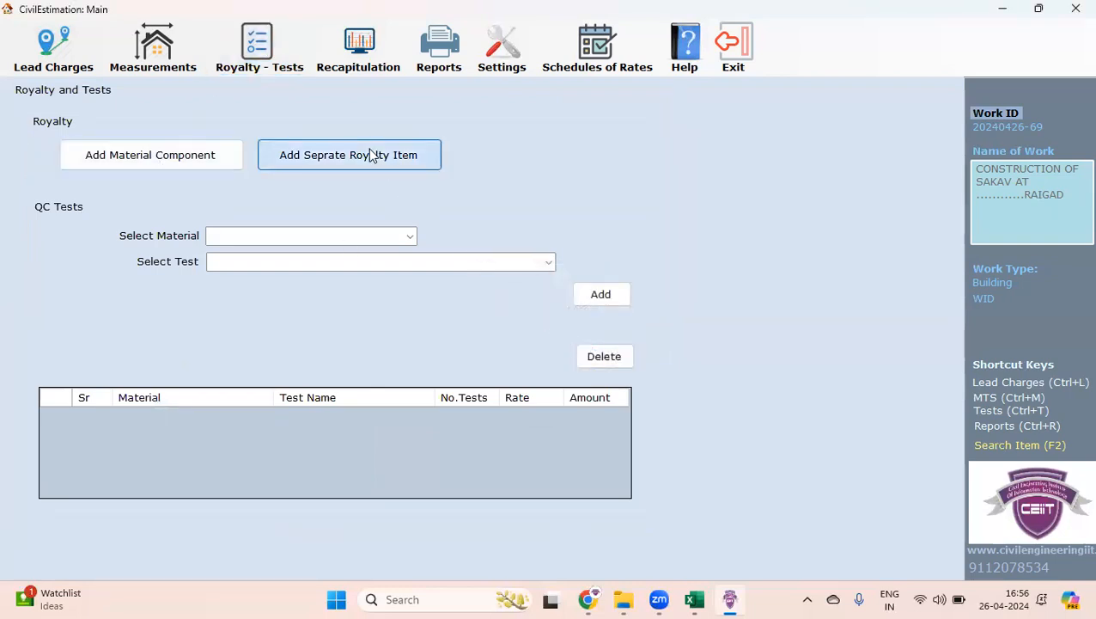
pyautogui.click(593, 348)
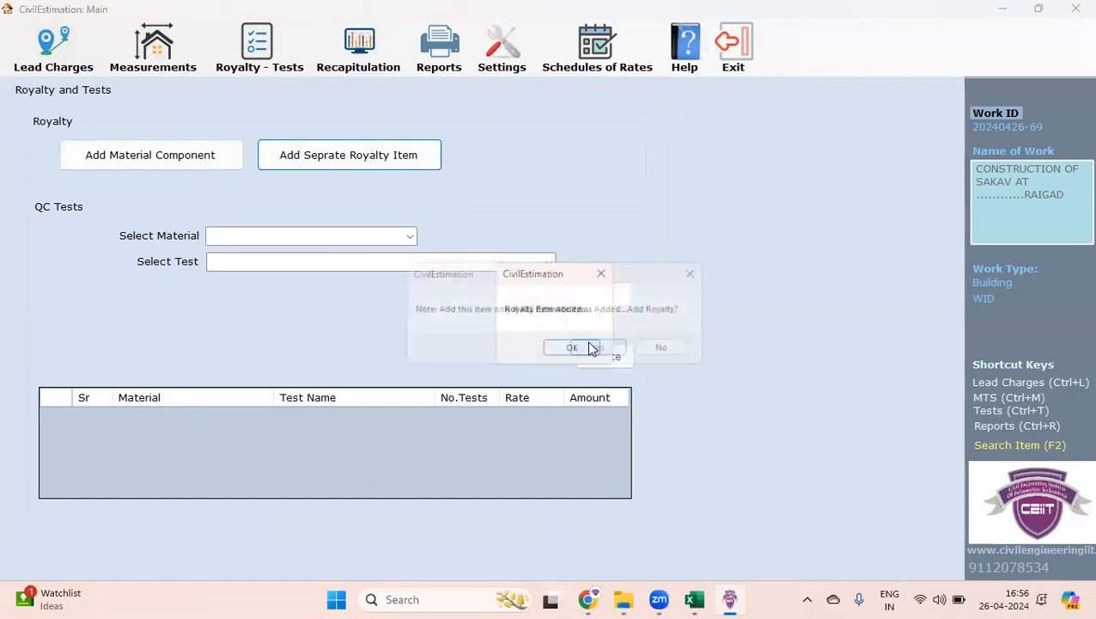
pyautogui.click(579, 349)
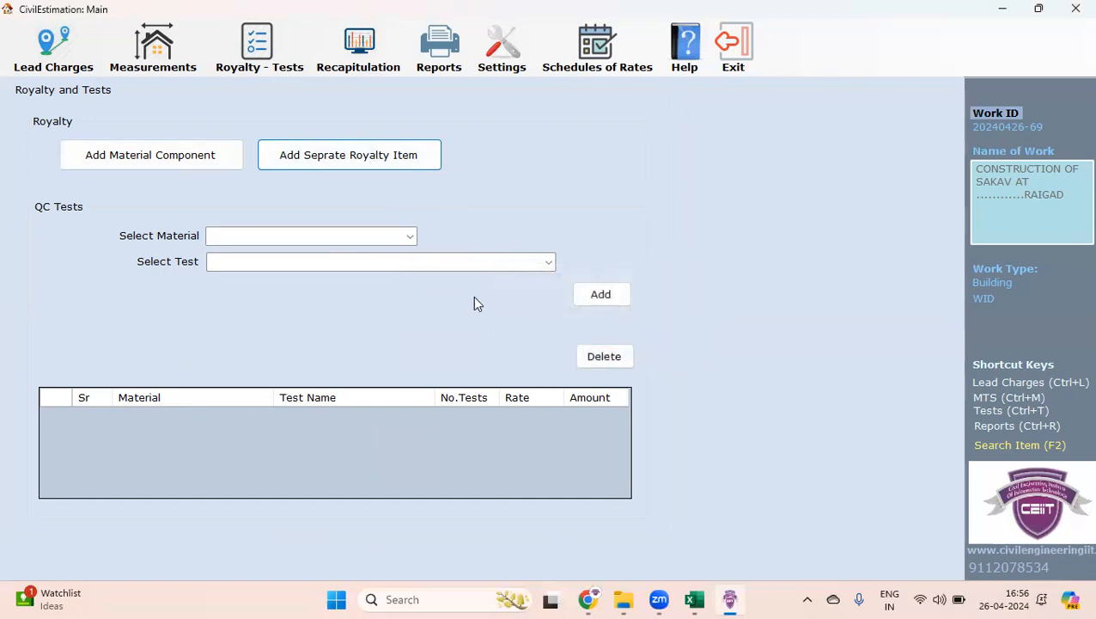
# Add the QC test "Compressive strength of C.C.Cube (Set of 3 cubes)" for the material CONCRETE
pyautogui.click(409, 237)
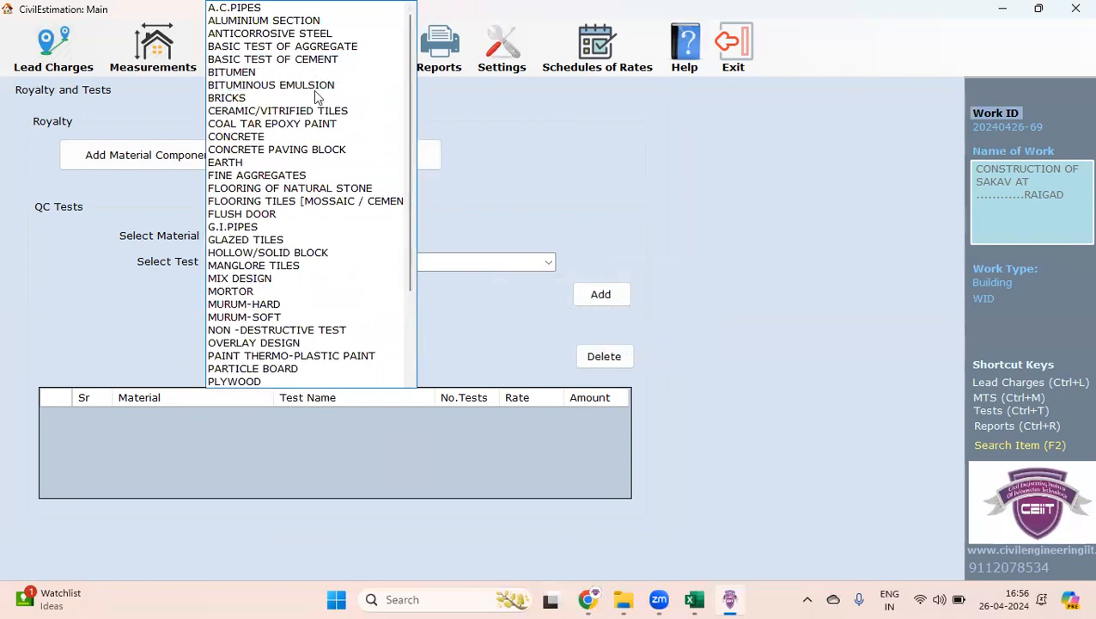
pyautogui.click(311, 135)
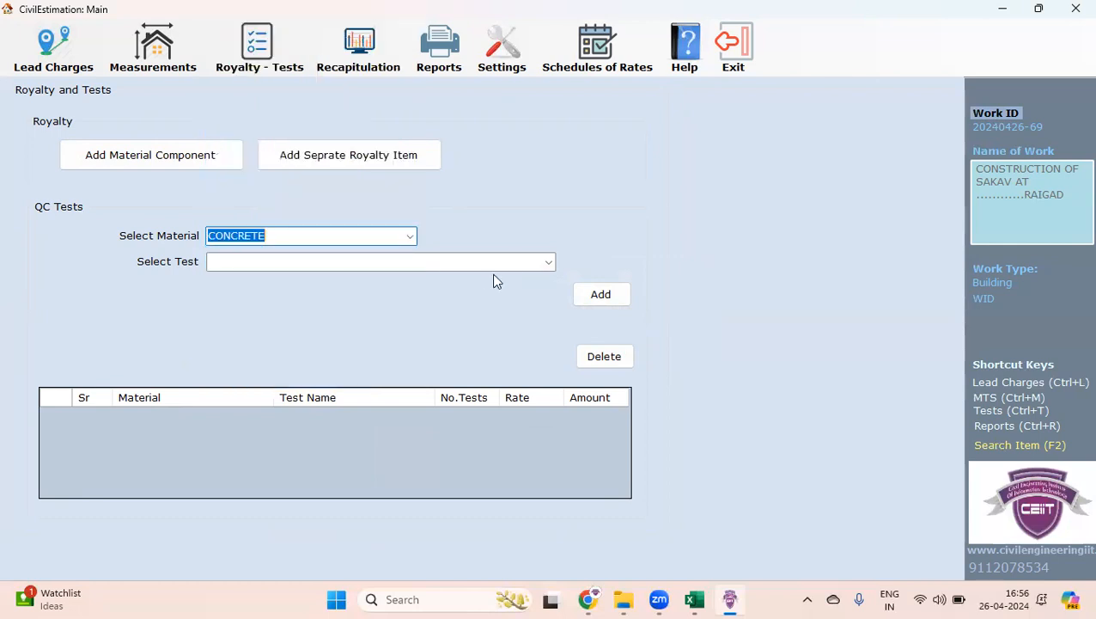
pyautogui.click(547, 262)
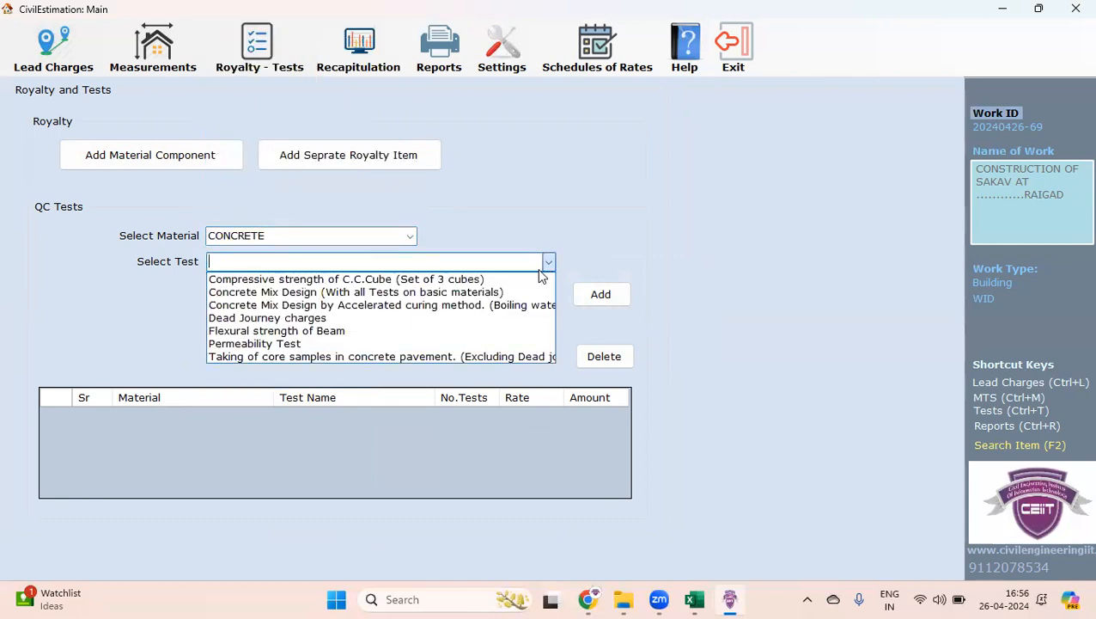
pyautogui.click(507, 279)
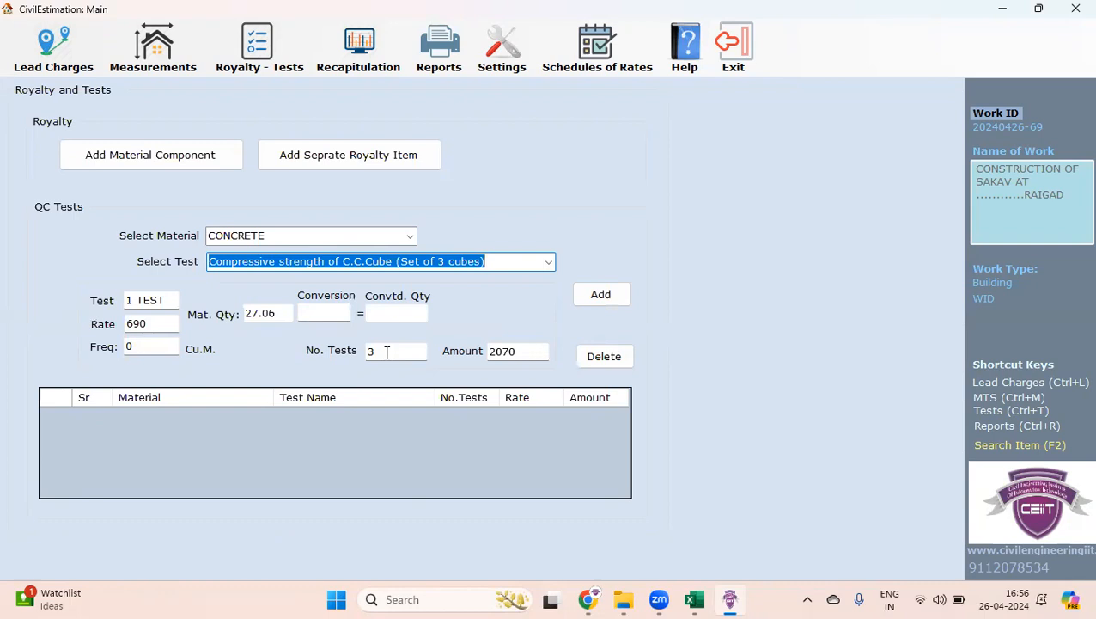
pyautogui.click(599, 304)
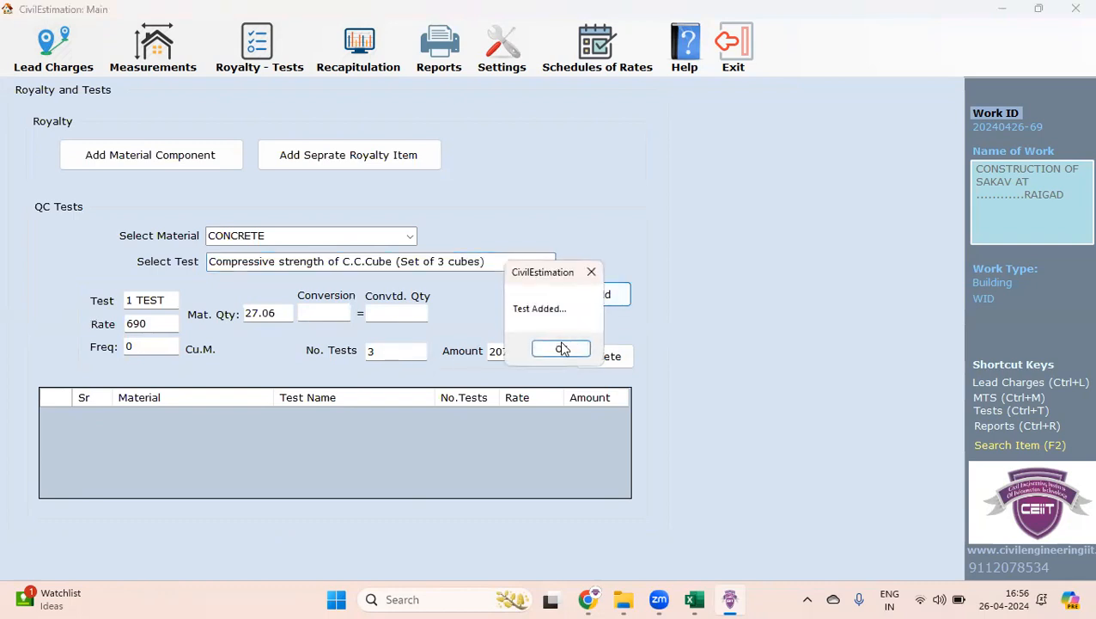
pyautogui.click(547, 351)
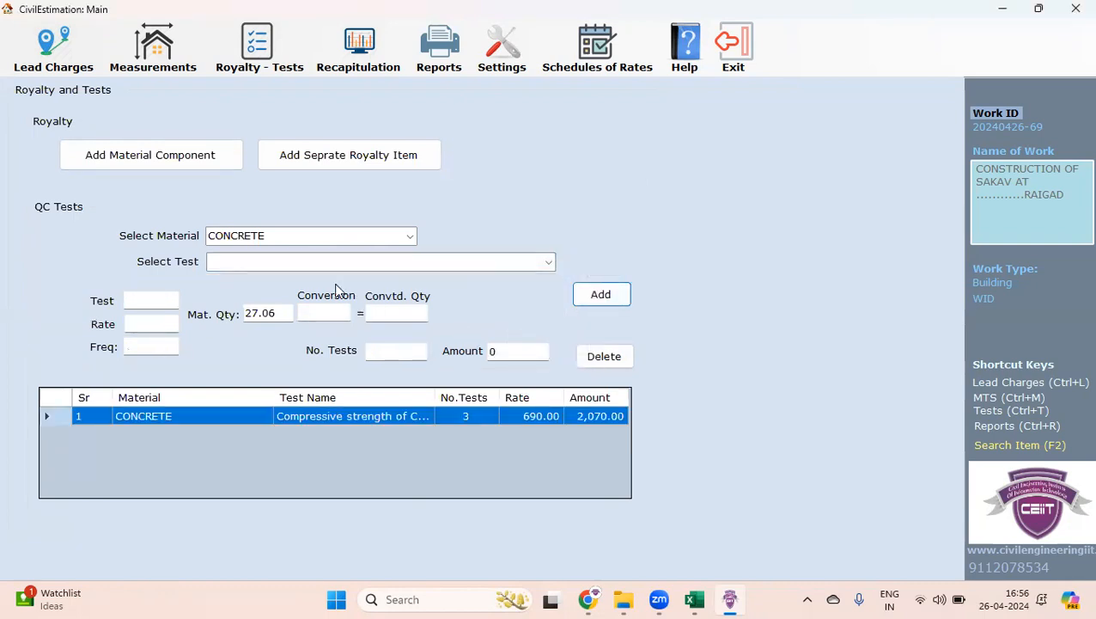
# Choose EARTH as the QC test material and look through its available tests
pyautogui.click(411, 242)
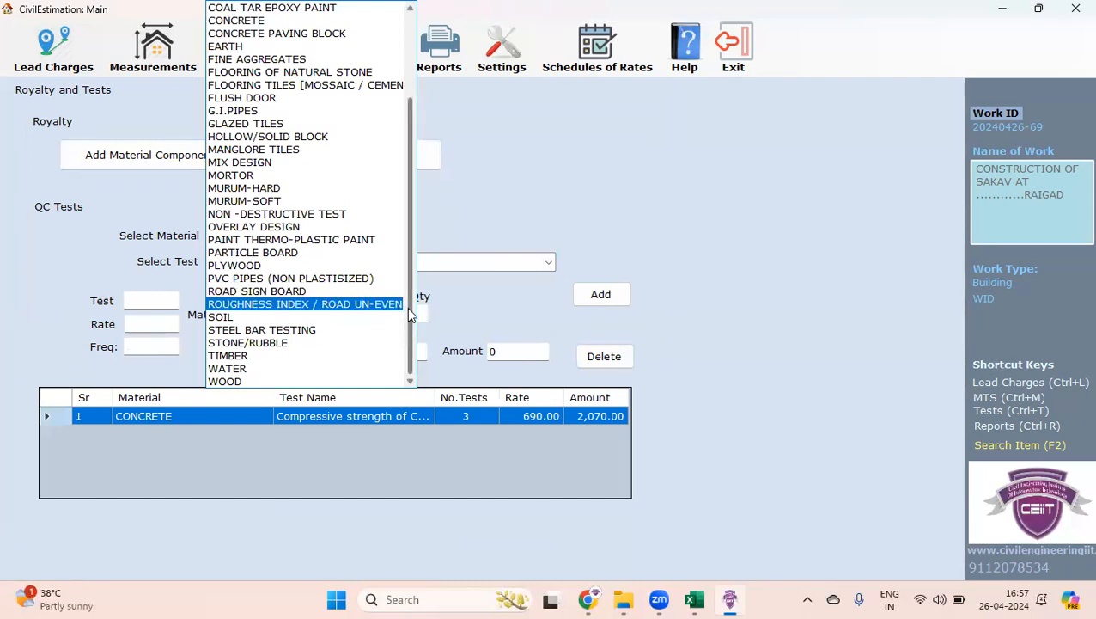
pyautogui.moveTo(409, 365); pyautogui.dragTo(421, 231)
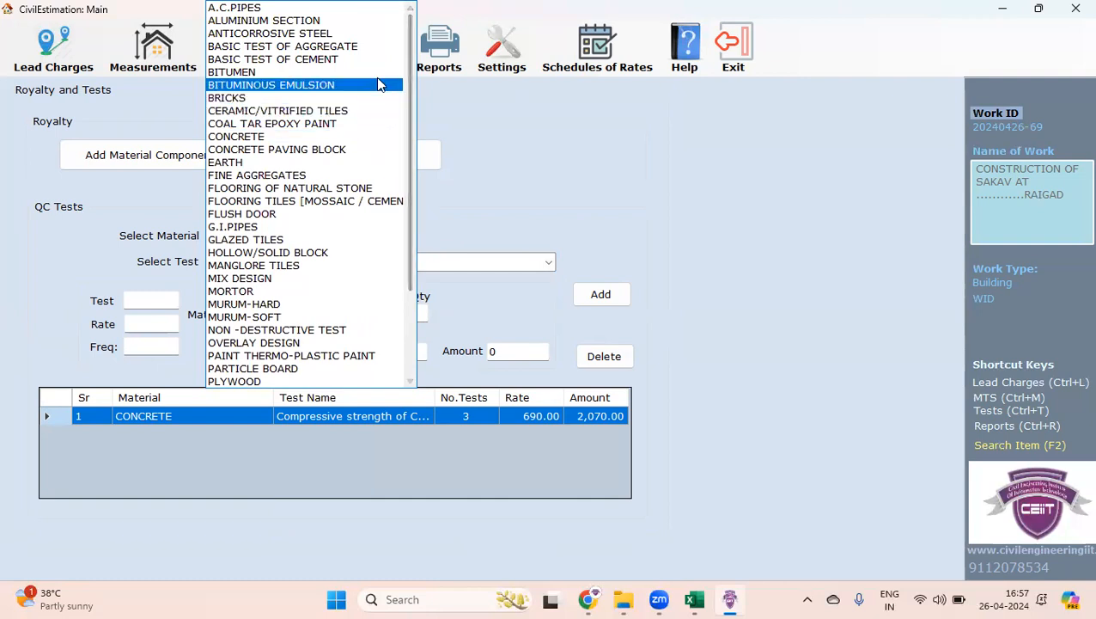
pyautogui.click(385, 163)
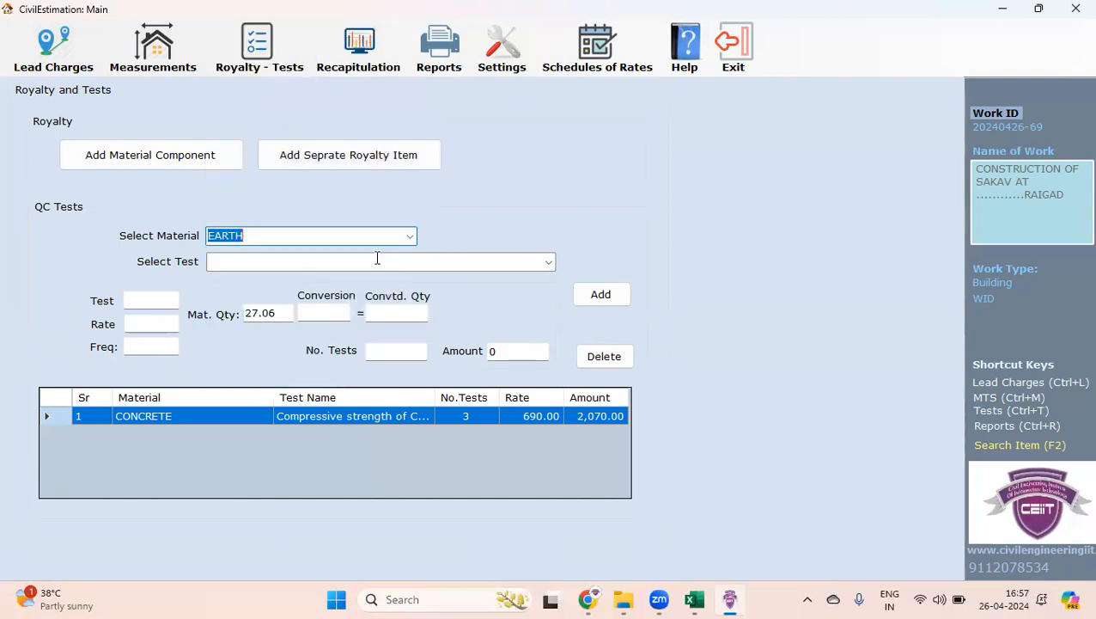
pyautogui.click(548, 266)
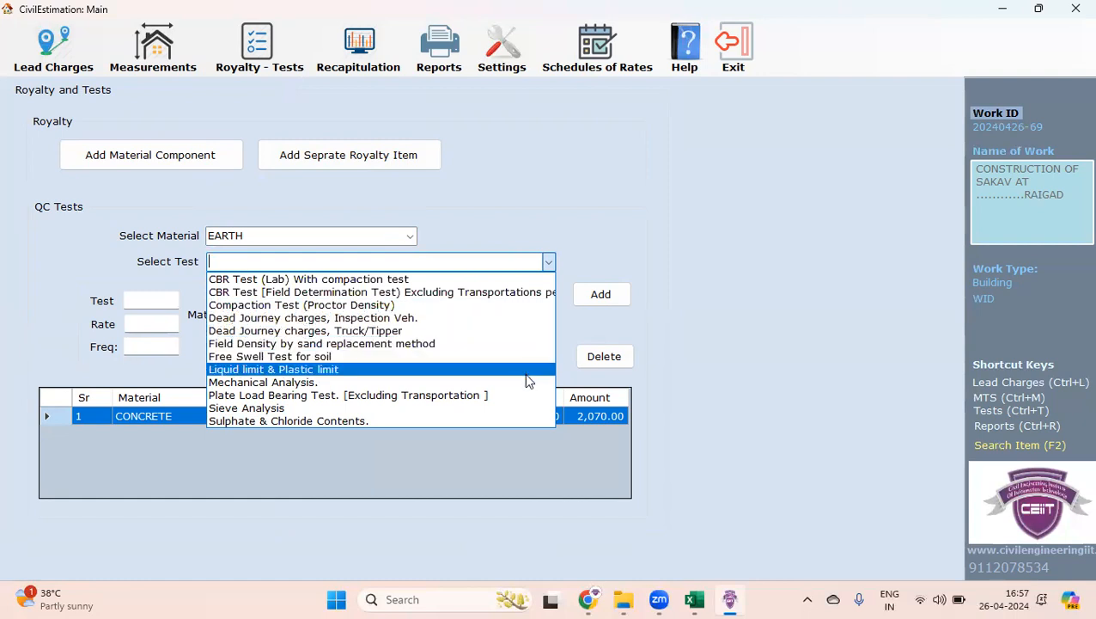
pyautogui.click(536, 238)
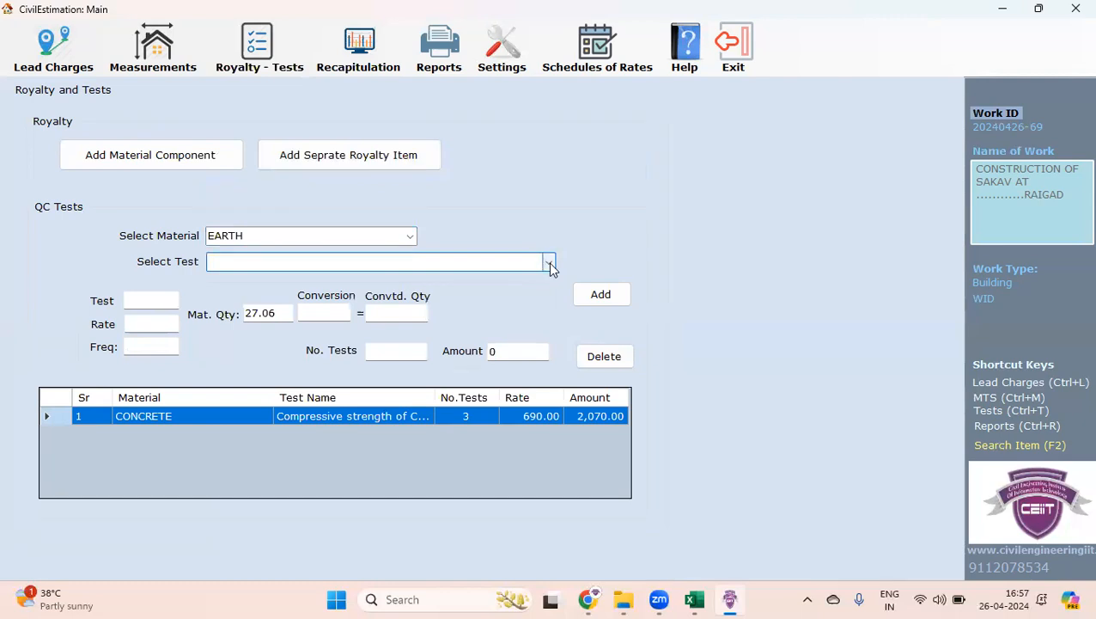
# Choose BASIC TEST OF AGGREGATE as the QC test material and look through its available tests
pyautogui.click(410, 240)
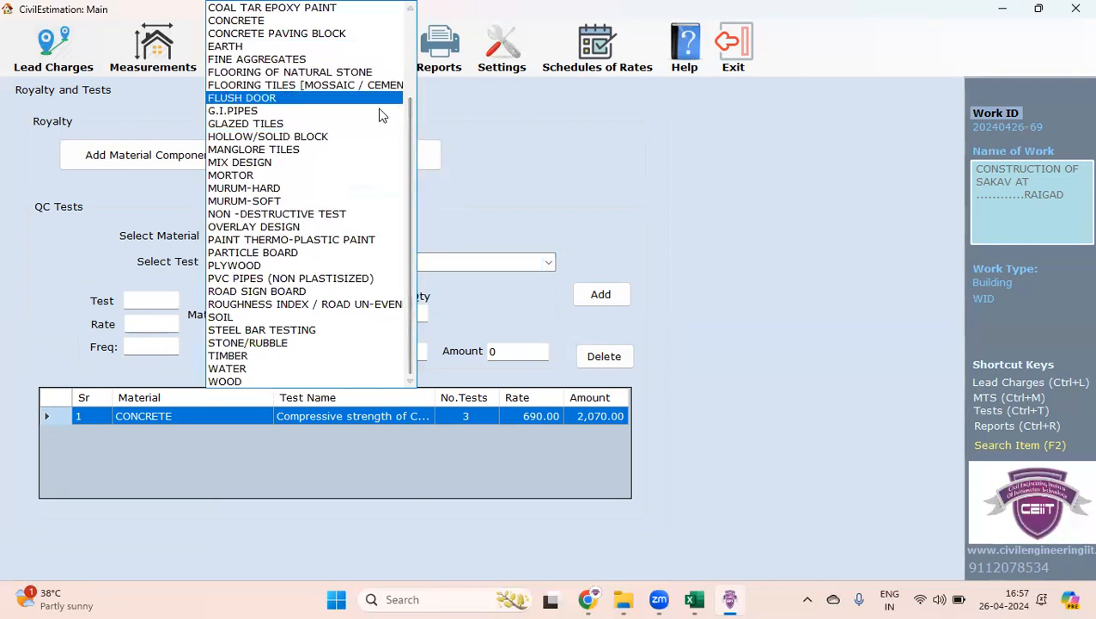
pyautogui.click(410, 9)
pyautogui.click(411, 9)
pyautogui.click(411, 8)
pyautogui.click(411, 8)
pyautogui.click(411, 9)
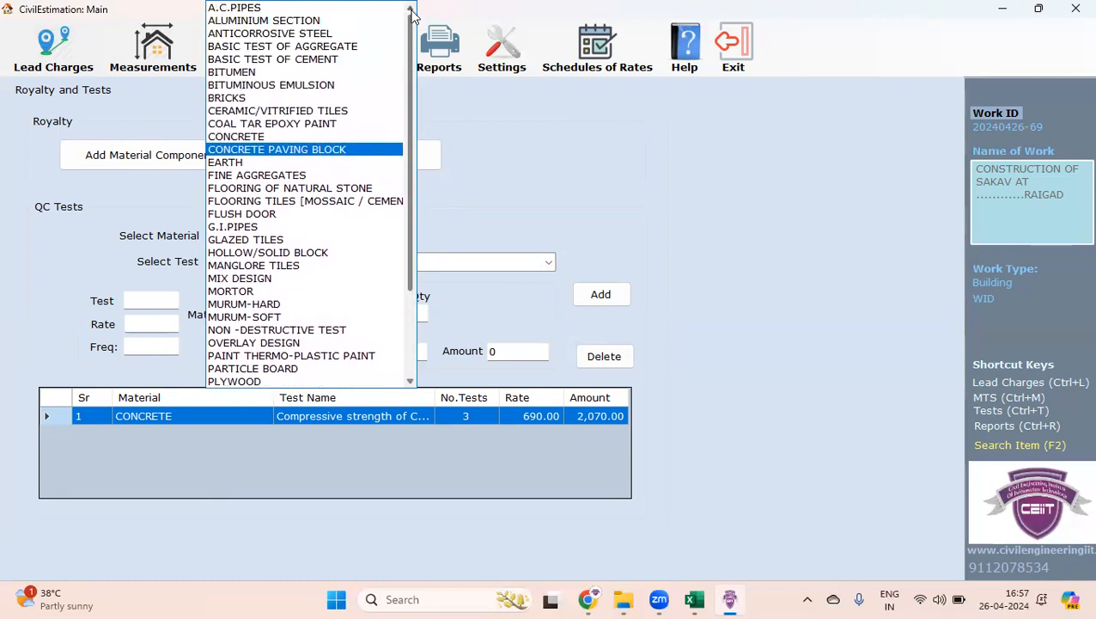
pyautogui.click(283, 46)
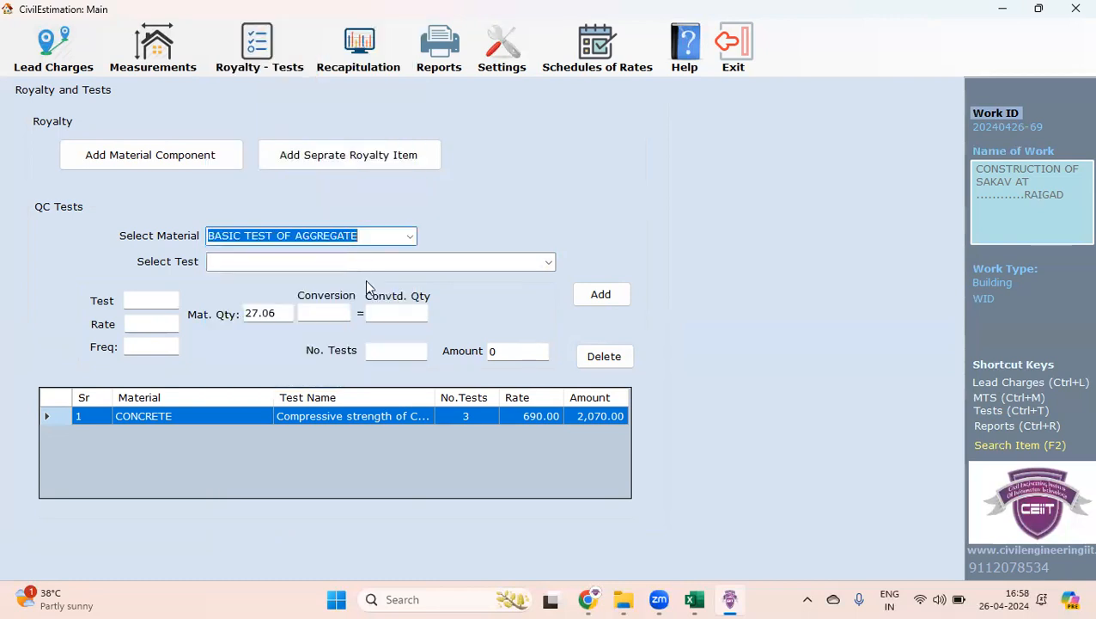
pyautogui.click(548, 262)
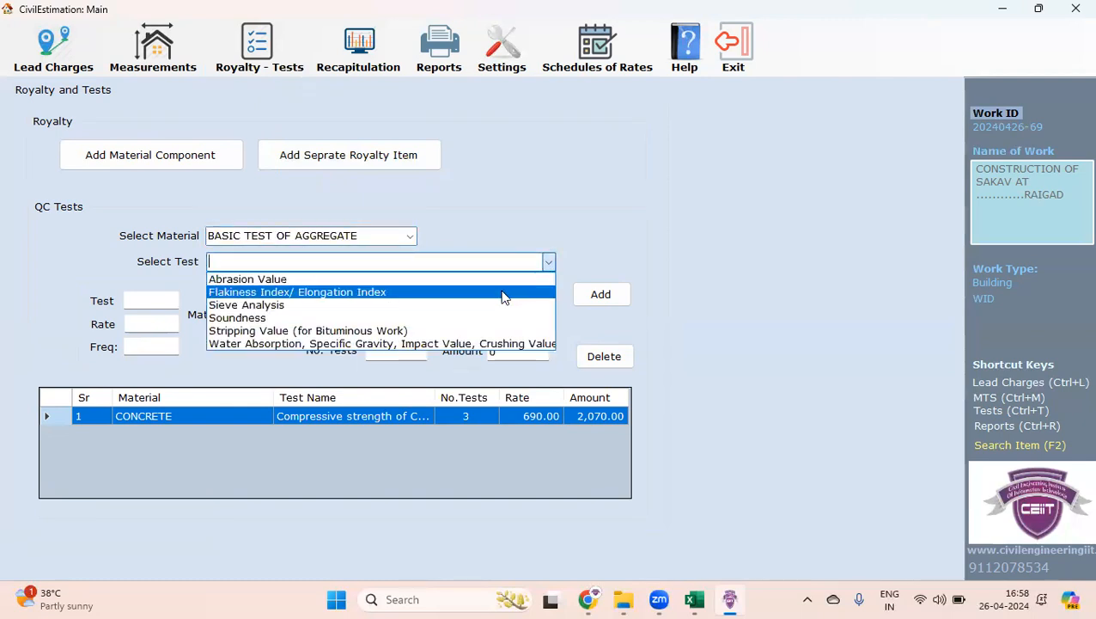
pyautogui.click(572, 211)
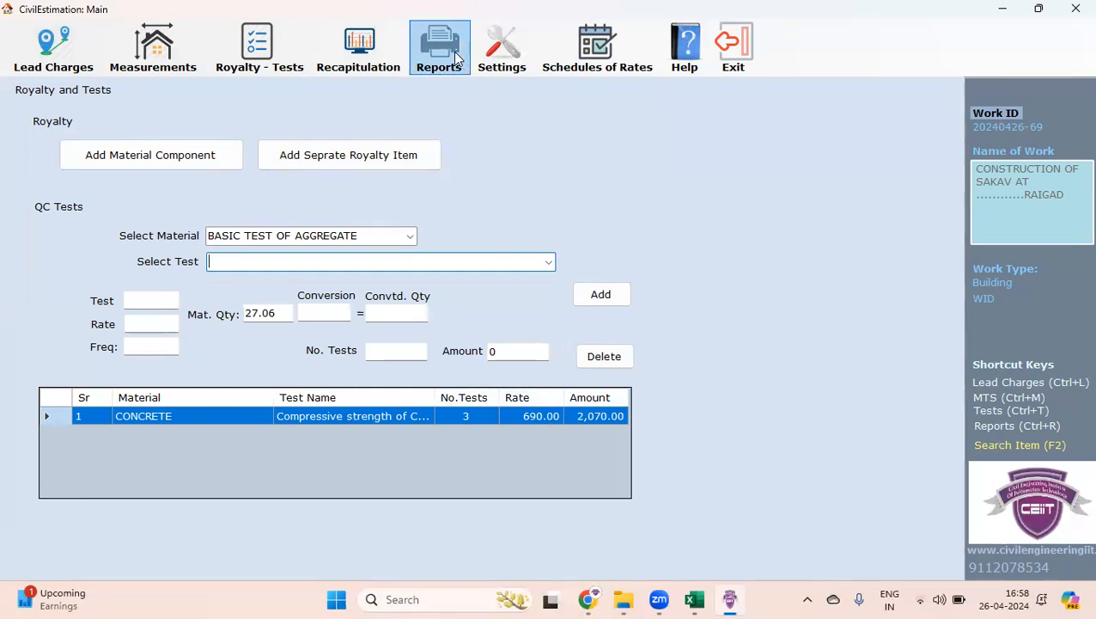
# Add an 18% charge for goods and services tax to the estimate's general abstract
pyautogui.click(356, 68)
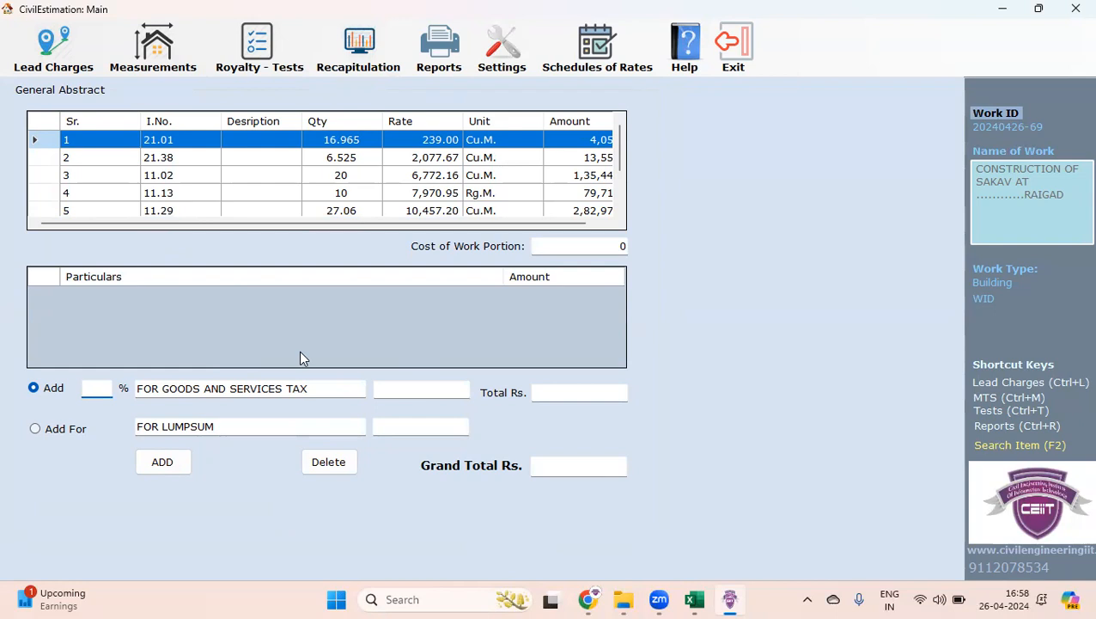
pyautogui.write('18')
pyautogui.press('Tab')
pyautogui.press('Return')
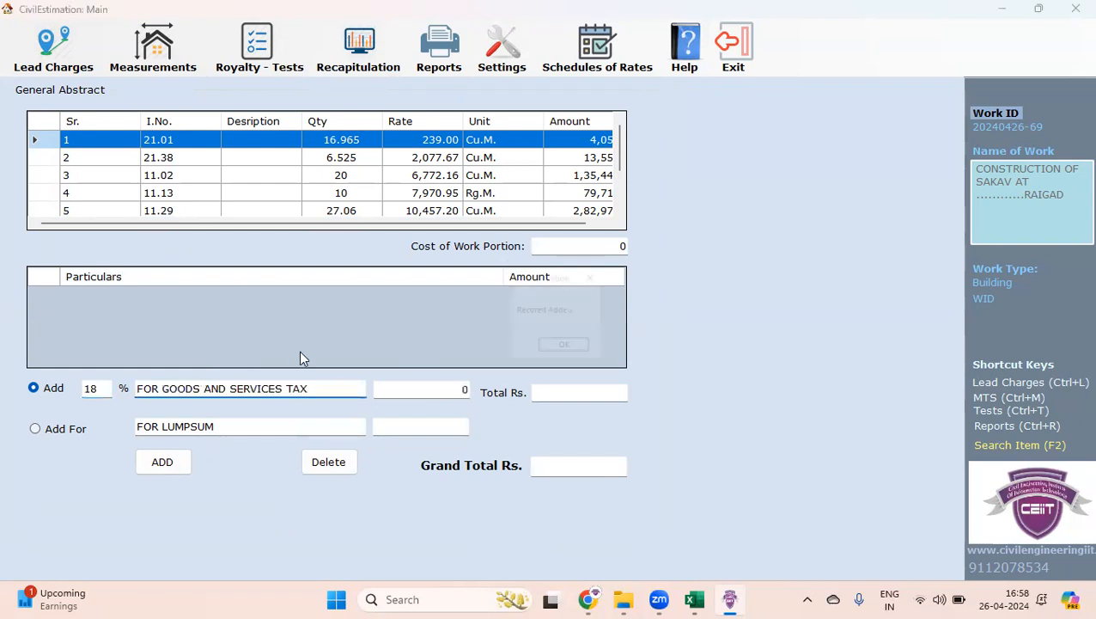
pyautogui.press('Return')
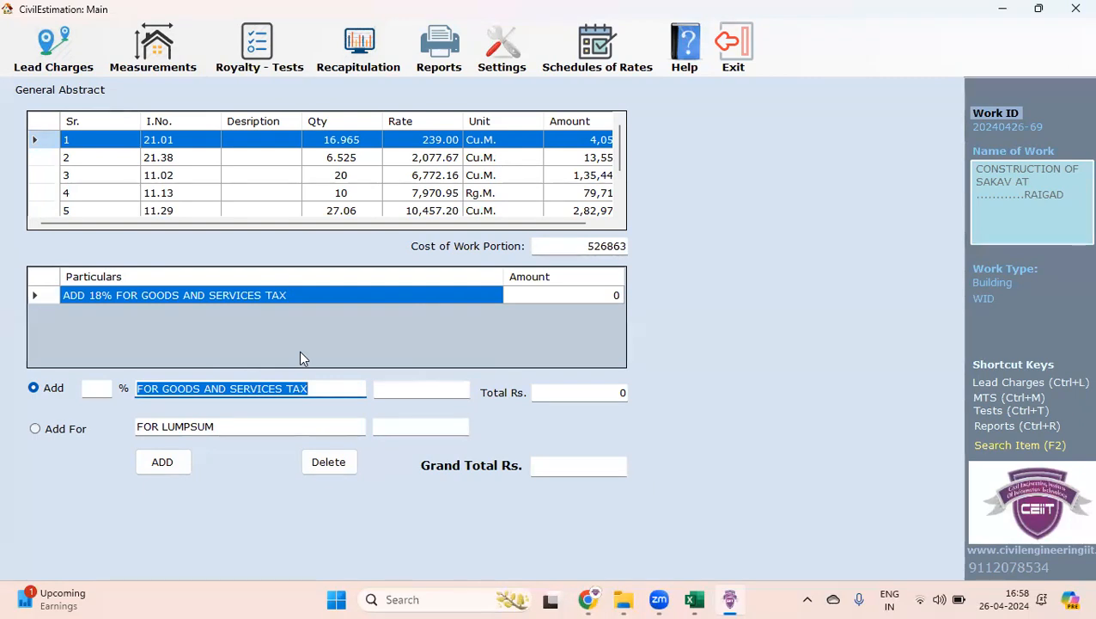
# Add a .5% charge for insurance to the estimate's general abstract
pyautogui.click(108, 390)
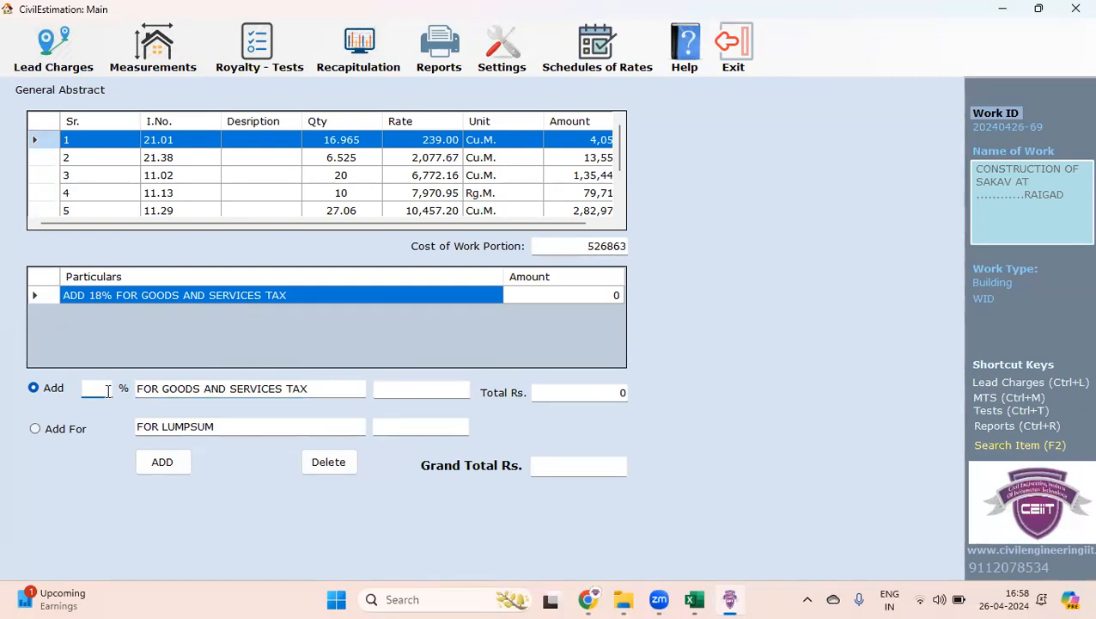
pyautogui.write('.5')
pyautogui.press('Tab')
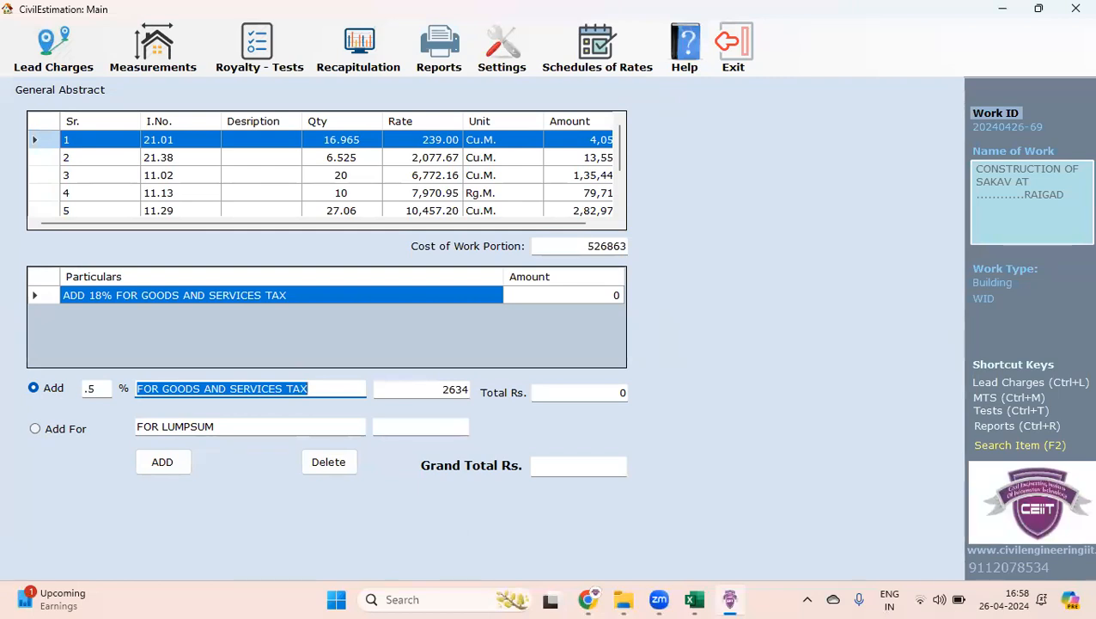
pyautogui.write('For Ins')
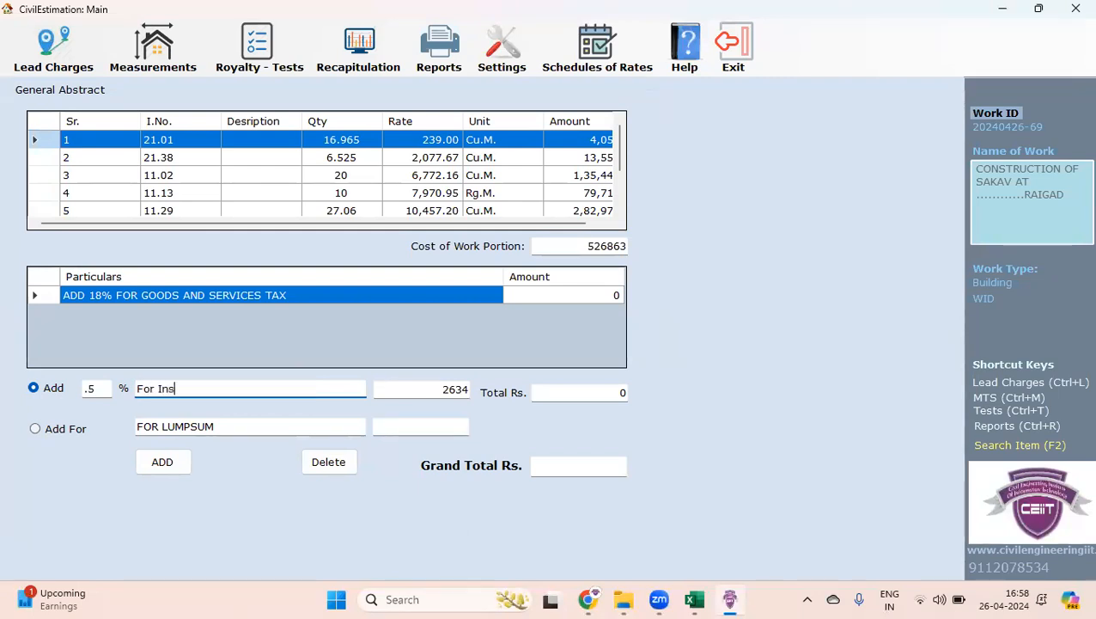
pyautogui.write('urance')
pyautogui.press('Return')
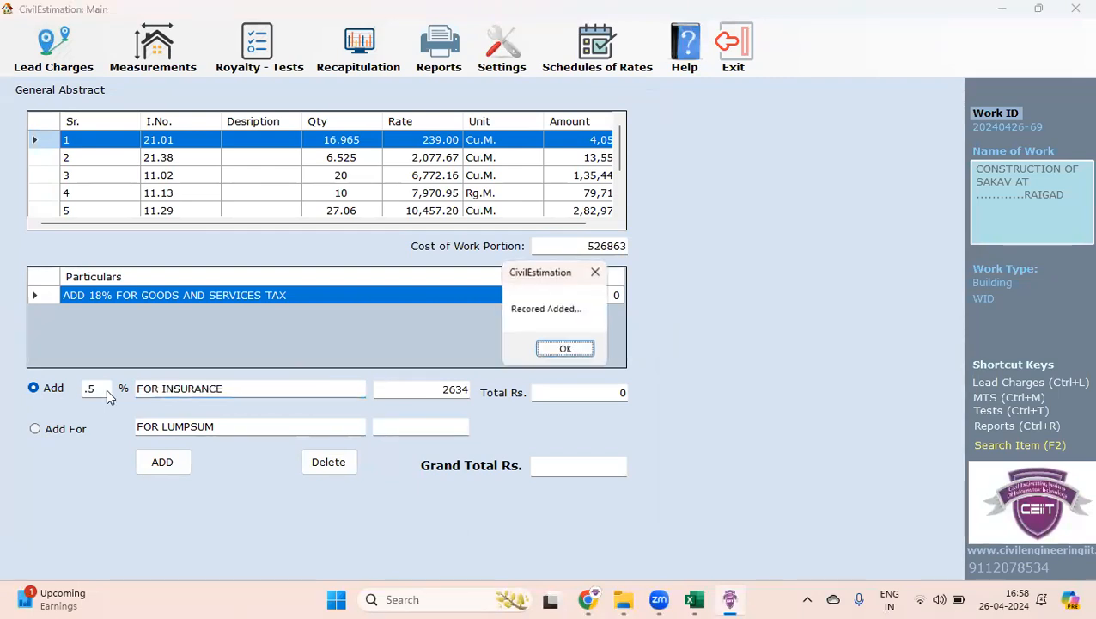
pyautogui.press('Return')
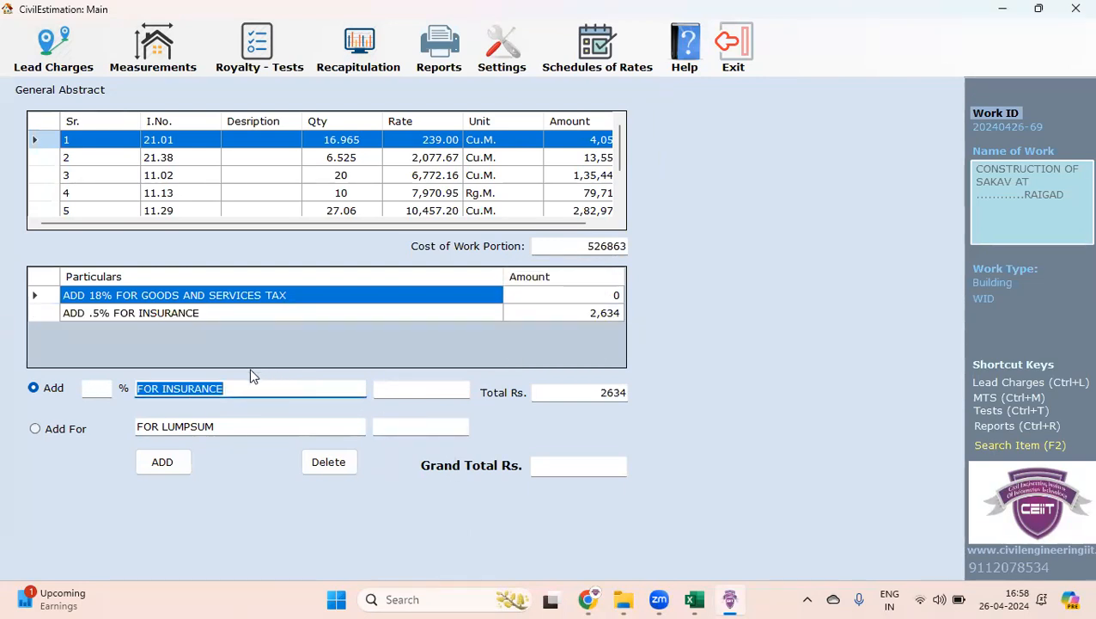
pyautogui.click(100, 391)
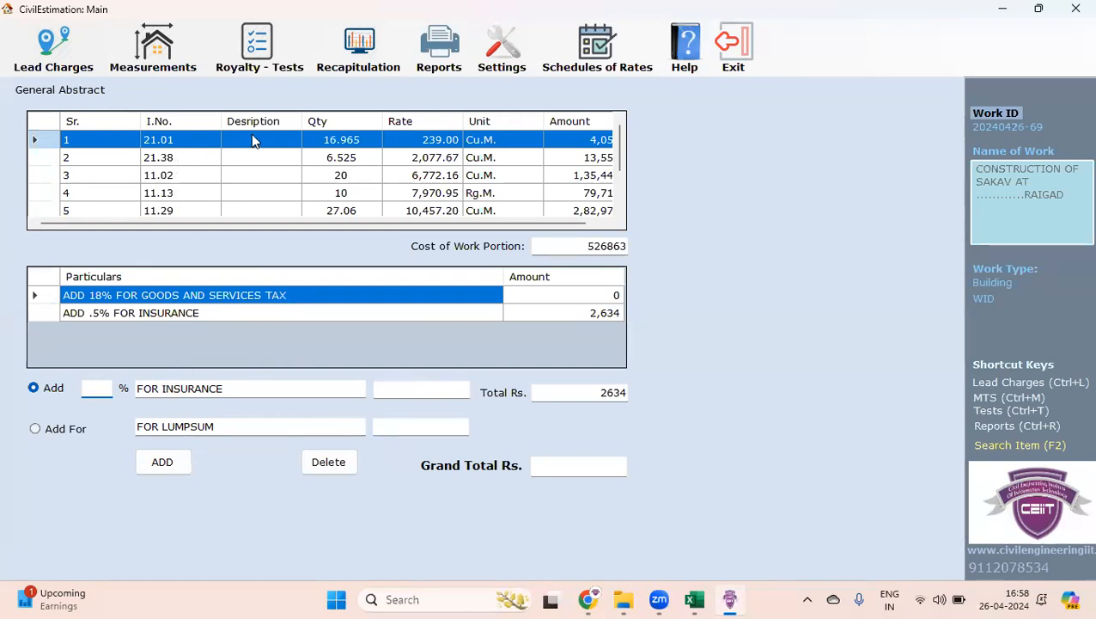
# Turn off the scada prompt and generate the Excel report with the Regular template and SSR OF 2022-23
pyautogui.click(431, 69)
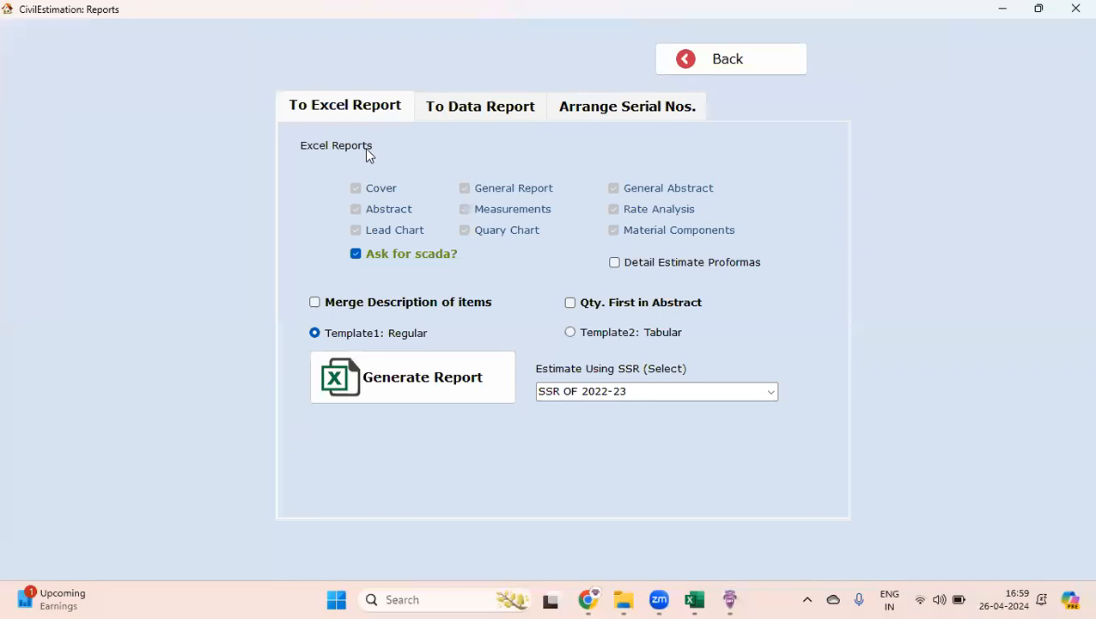
pyautogui.click(356, 255)
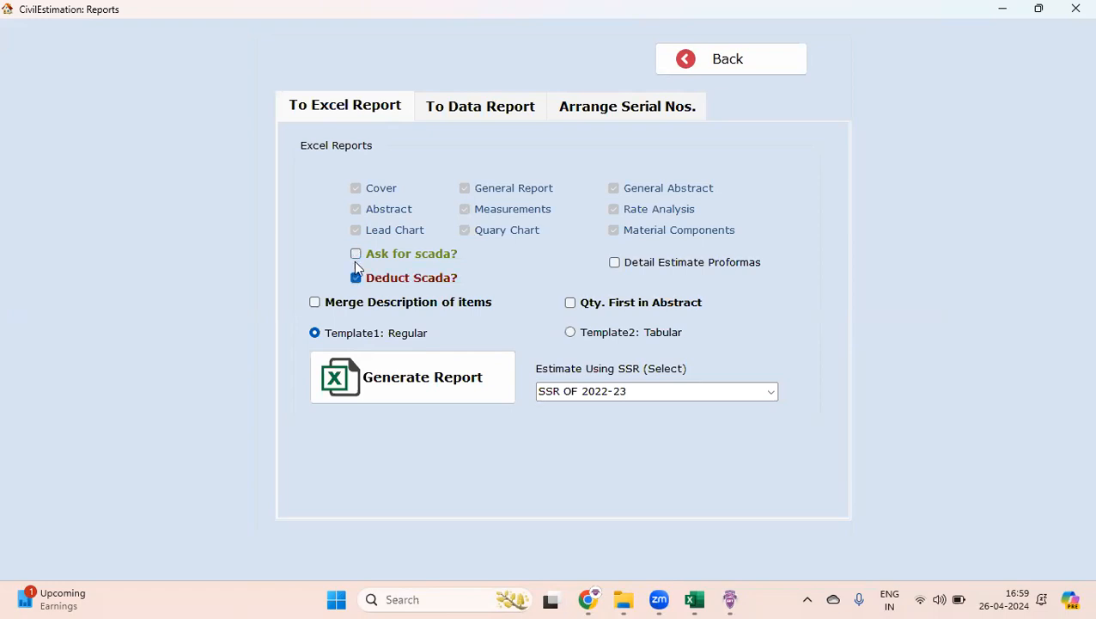
pyautogui.click(381, 384)
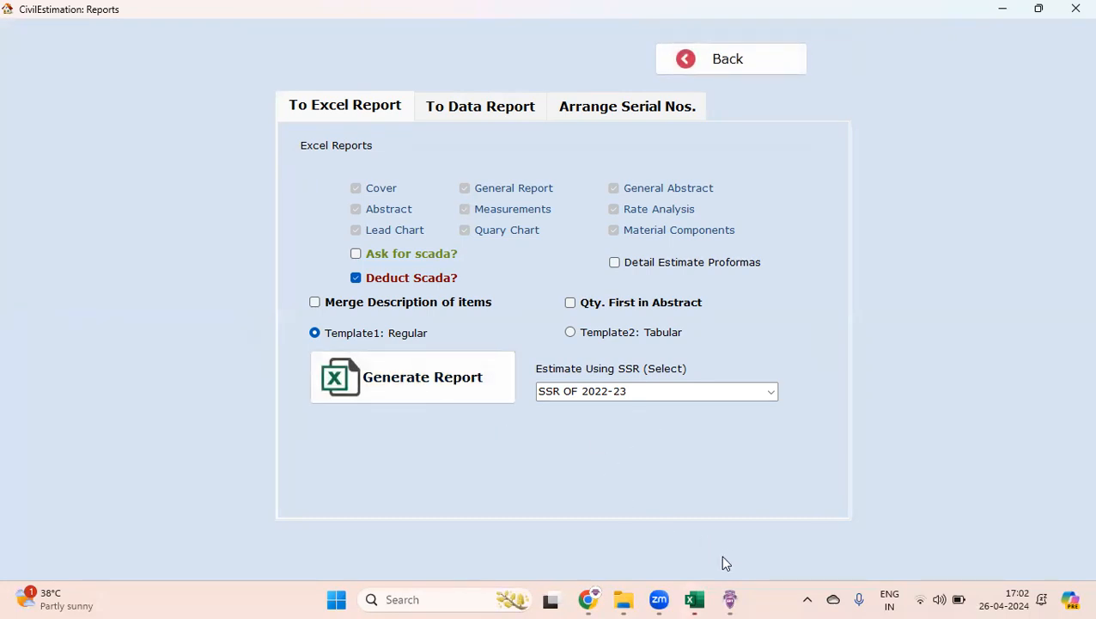
# Switch to the EstimatePro1 workbook in Excel and enter "Construction of Sakav CD Work at Raigad" as its file name for saving
pyautogui.moveTo(697, 597)
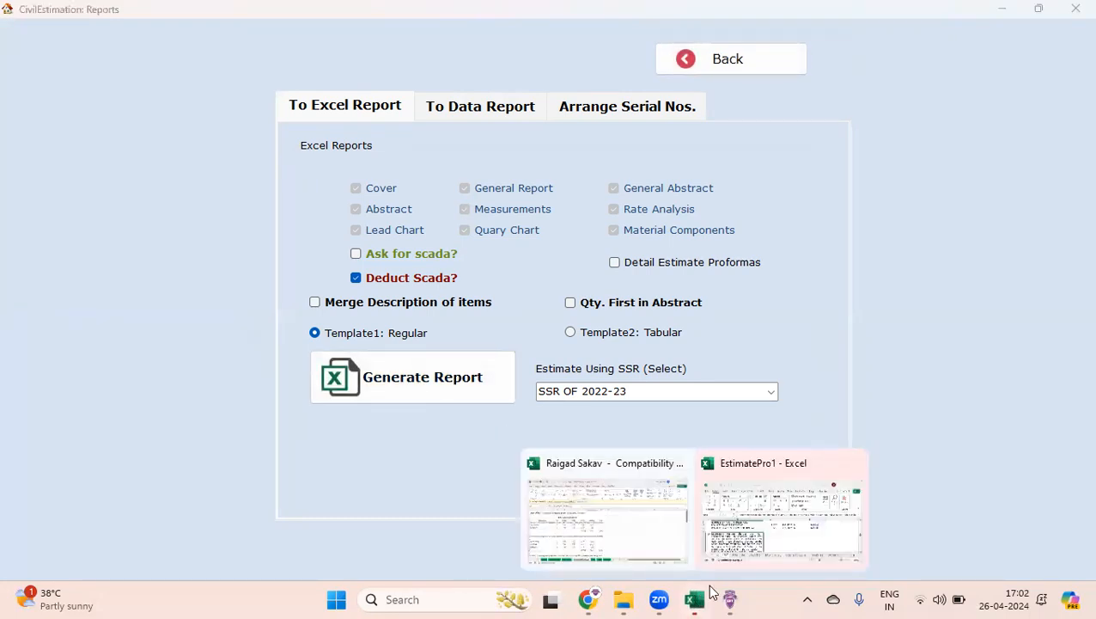
pyautogui.click(750, 539)
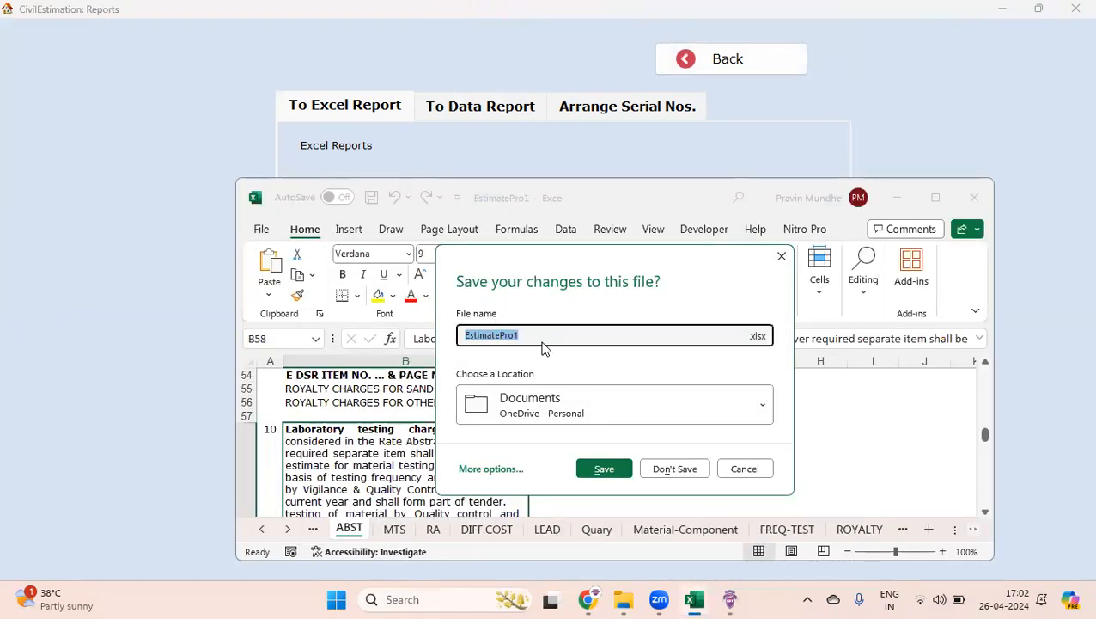
pyautogui.write('Rat')
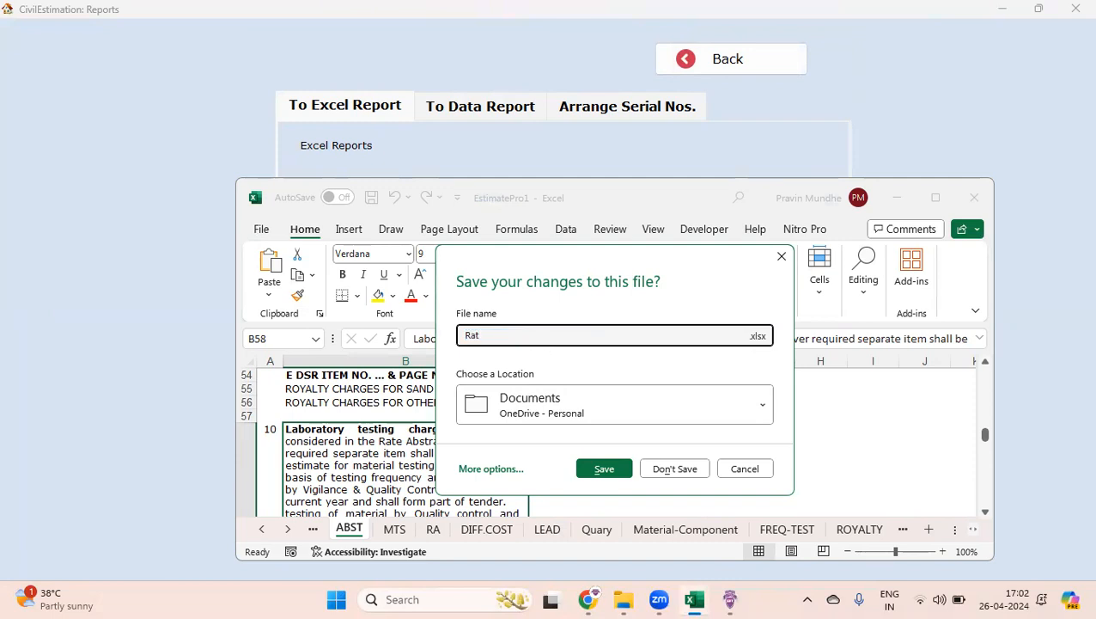
pyautogui.press('BackSpace')
pyautogui.press('BackSpace')
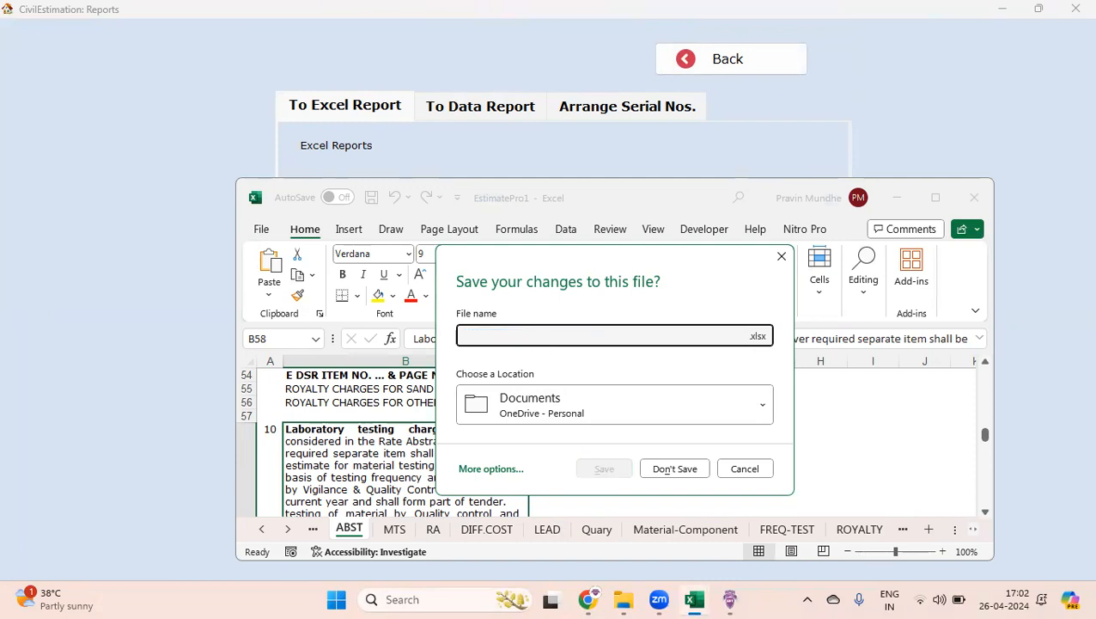
pyautogui.write('Const')
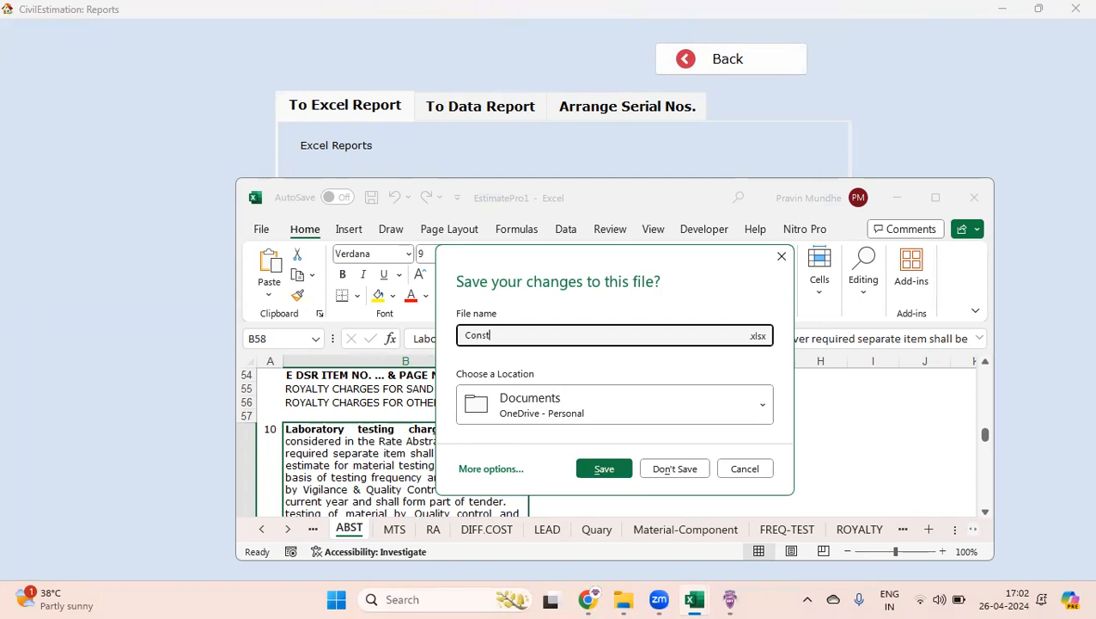
pyautogui.write('ruction of Sakav CD Work')
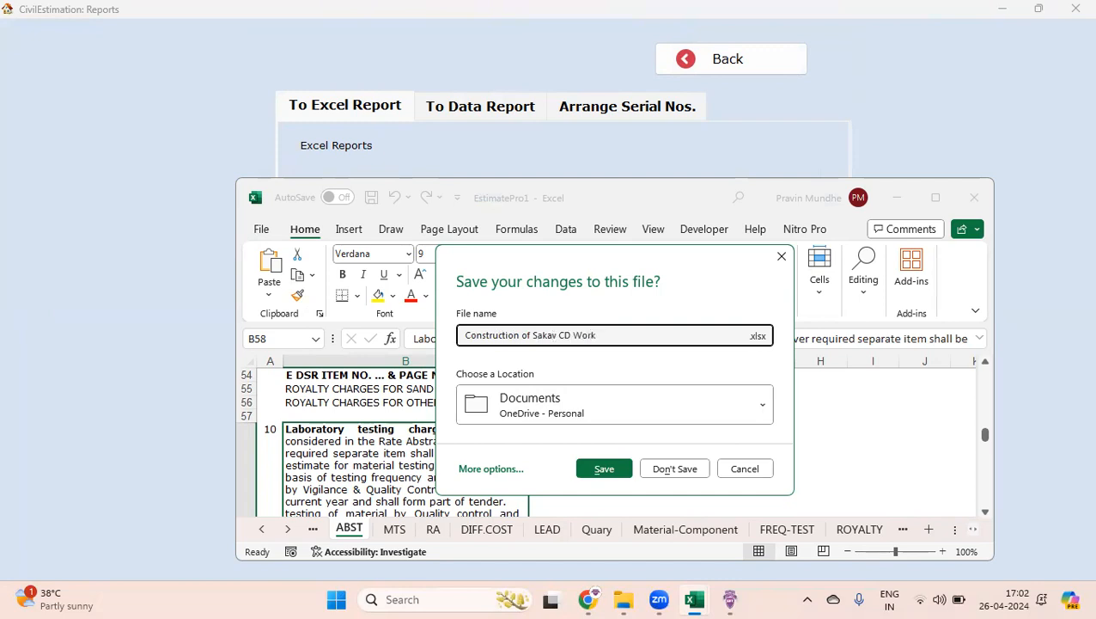
pyautogui.write(' at Raig')
# Choose the Batch 62 Pune folder, append "from Software" to the file name and save the workbook there
pyautogui.click(642, 388)
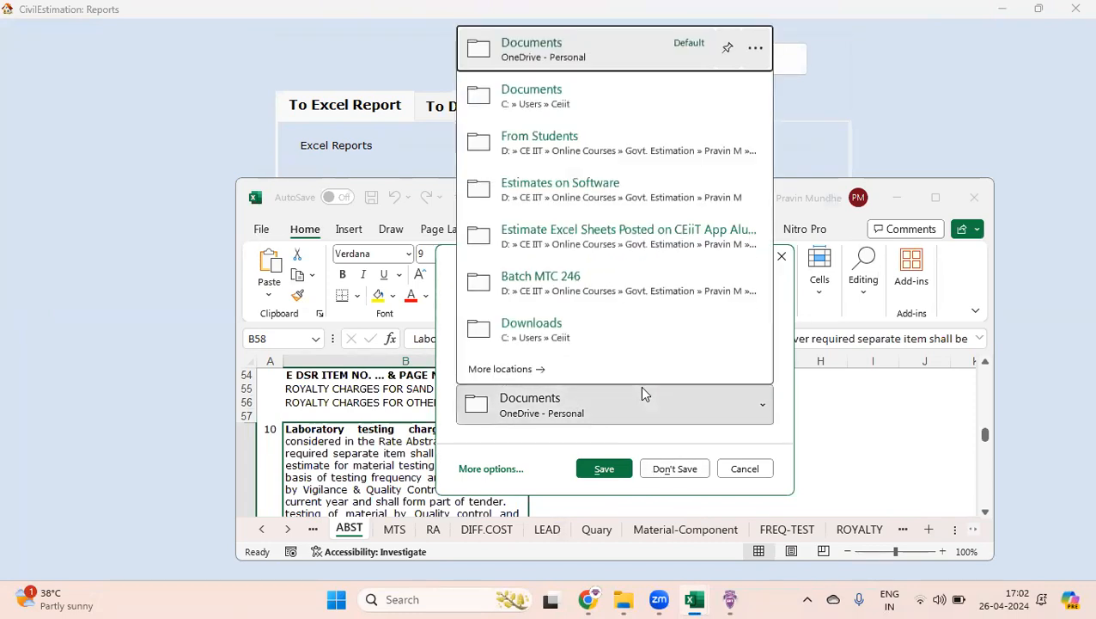
pyautogui.click(518, 372)
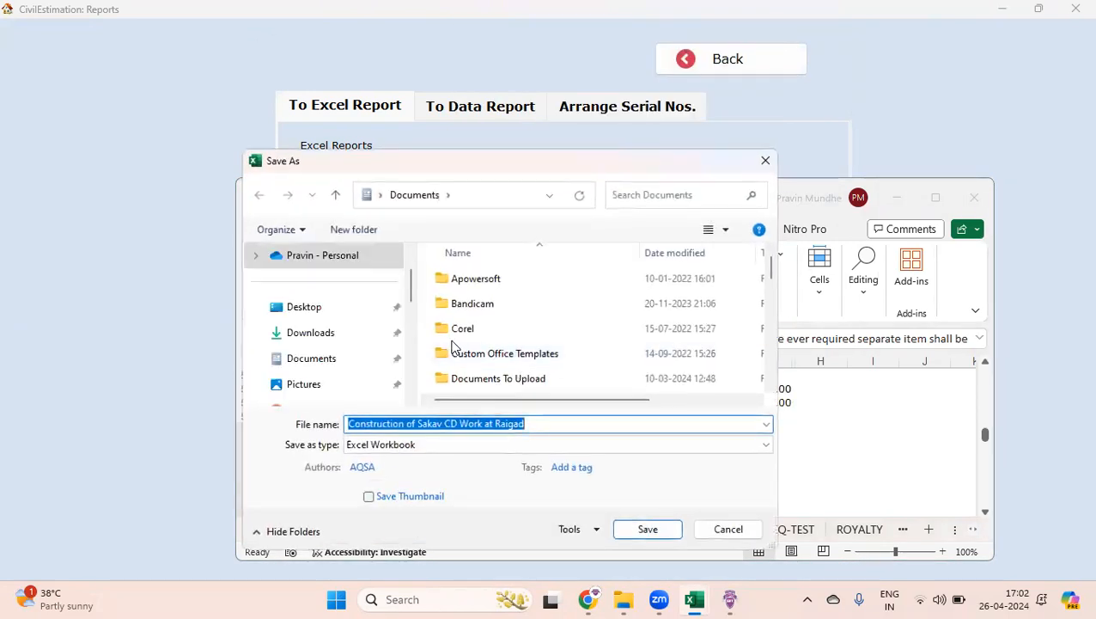
pyautogui.scroll(-3, 407, 357)
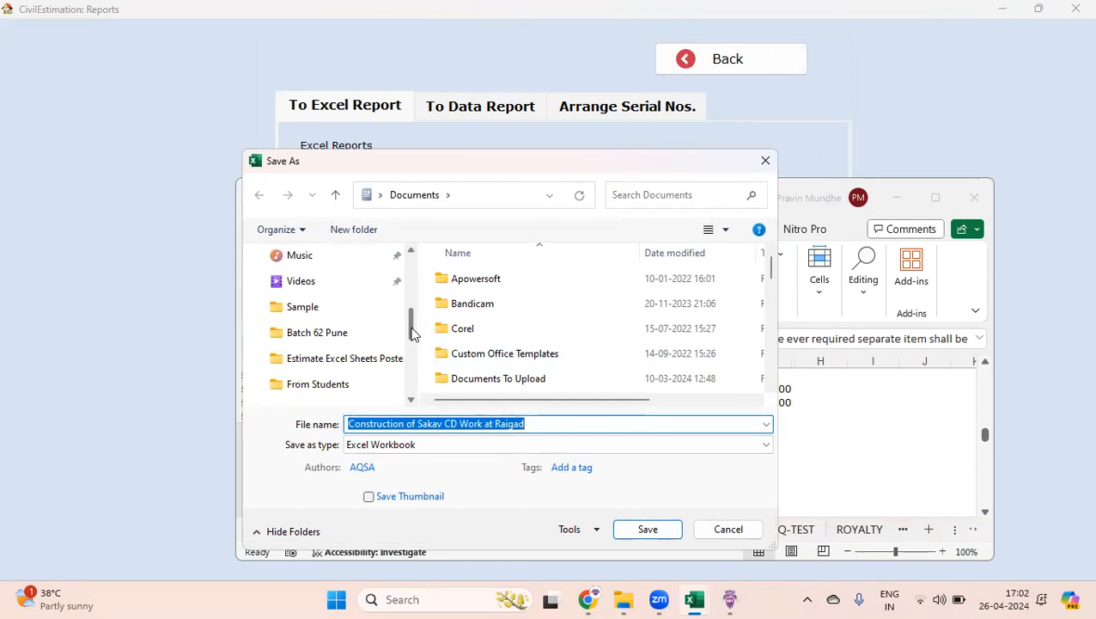
pyautogui.click(283, 335)
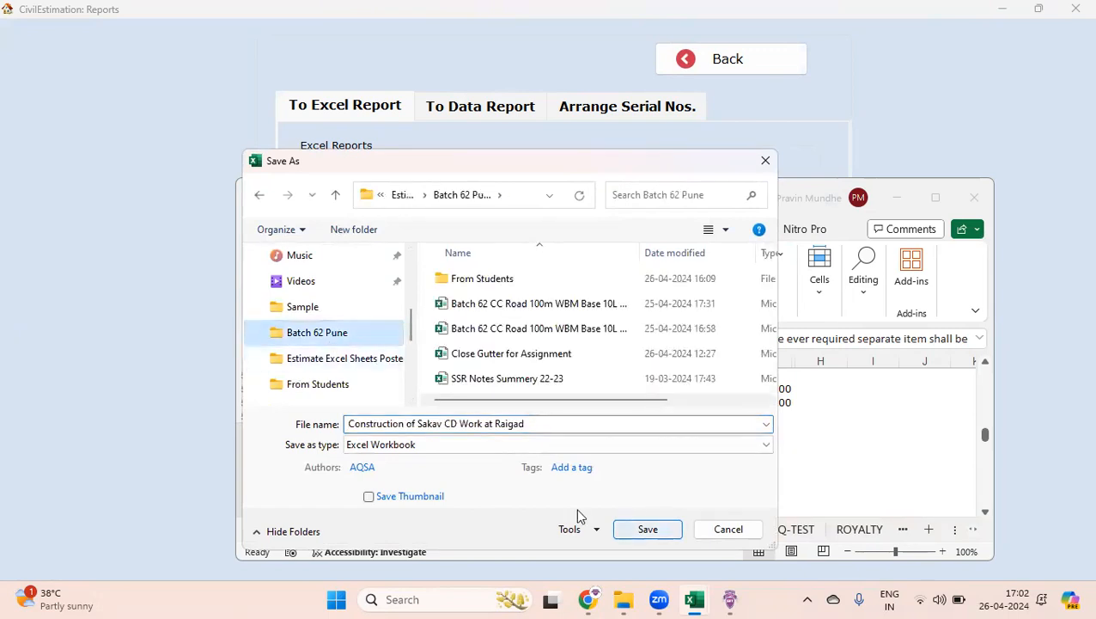
pyautogui.click(587, 421)
pyautogui.click(589, 421)
pyautogui.write('from Software')
pyautogui.press('Return')
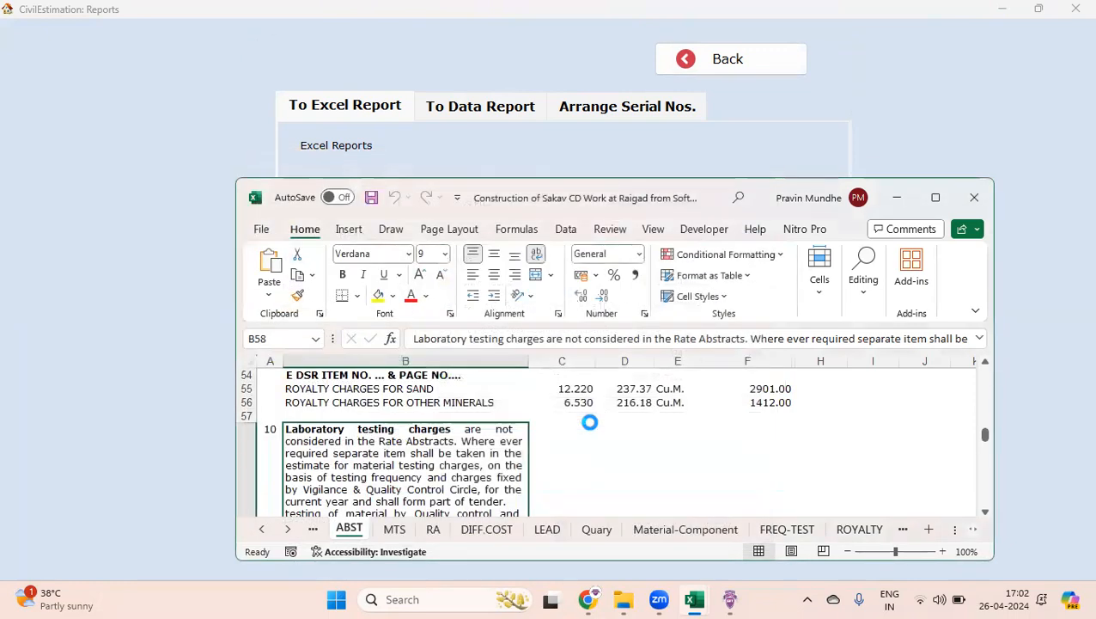
# Switch to File Explorer and open the saved Construction of Sakav CD Work workbook from the Batch 62 Pune folder
pyautogui.click(624, 599)
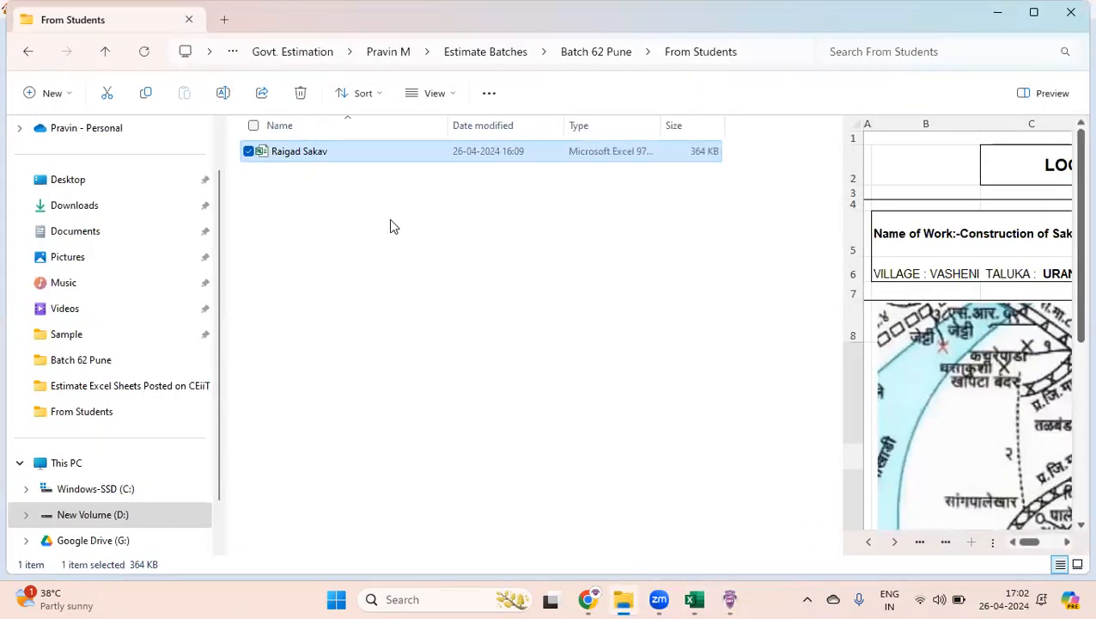
pyautogui.click(597, 53)
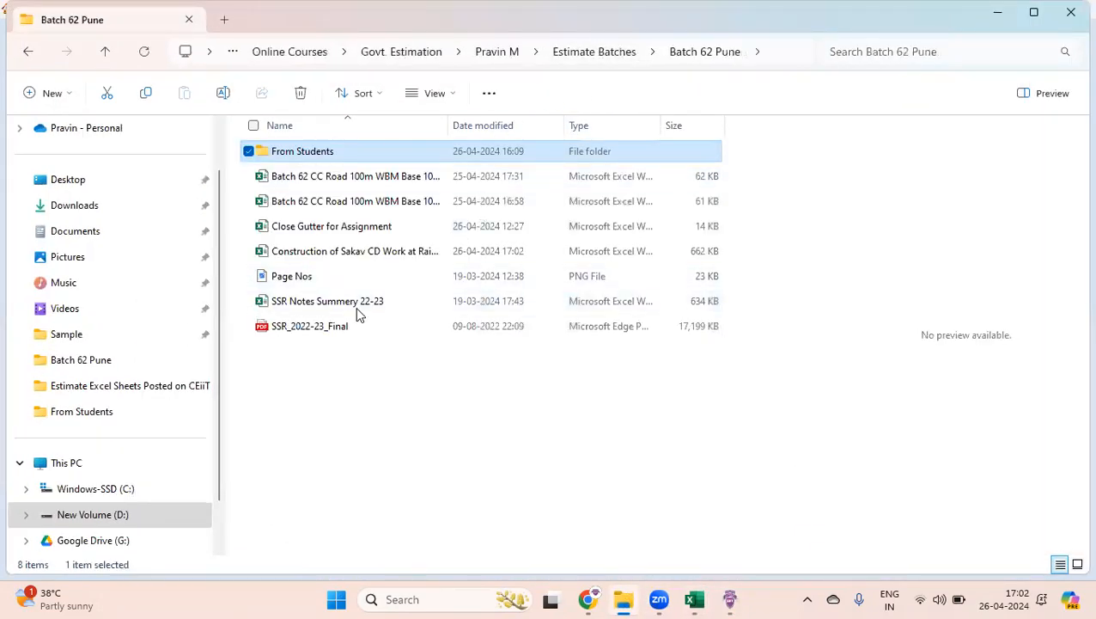
pyautogui.click(330, 256)
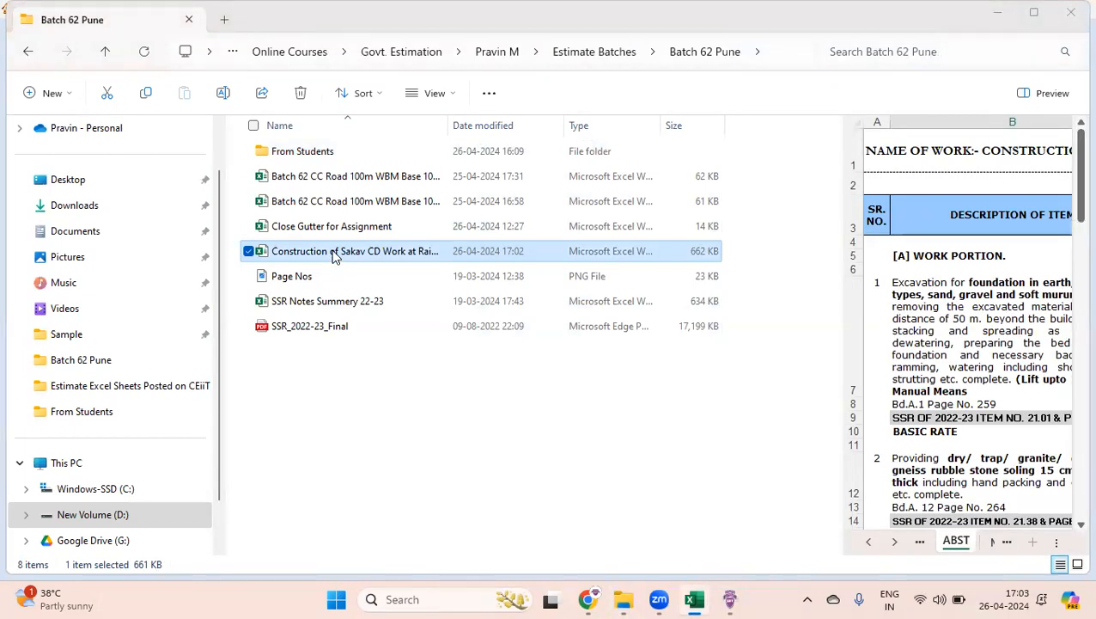
pyautogui.doubleClick(335, 256)
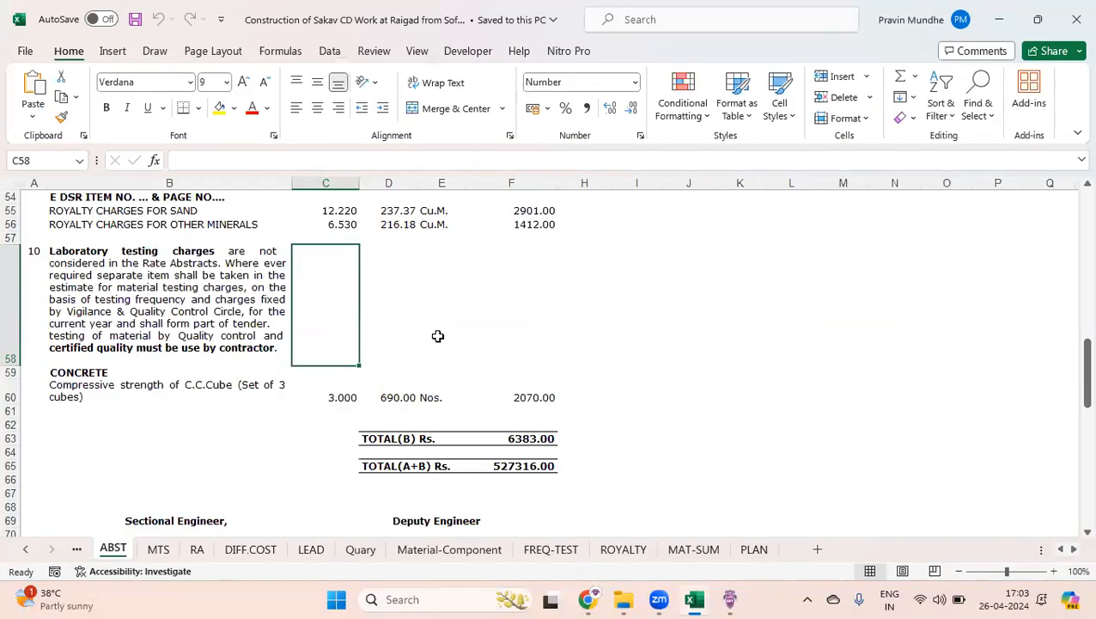
# Look through the workbook's Cover and Face sheets and examine the general abstract on the RECAP sheet
pyautogui.click(437, 336)
pyautogui.click(27, 549)
pyautogui.click(27, 549)
pyautogui.click(26, 549)
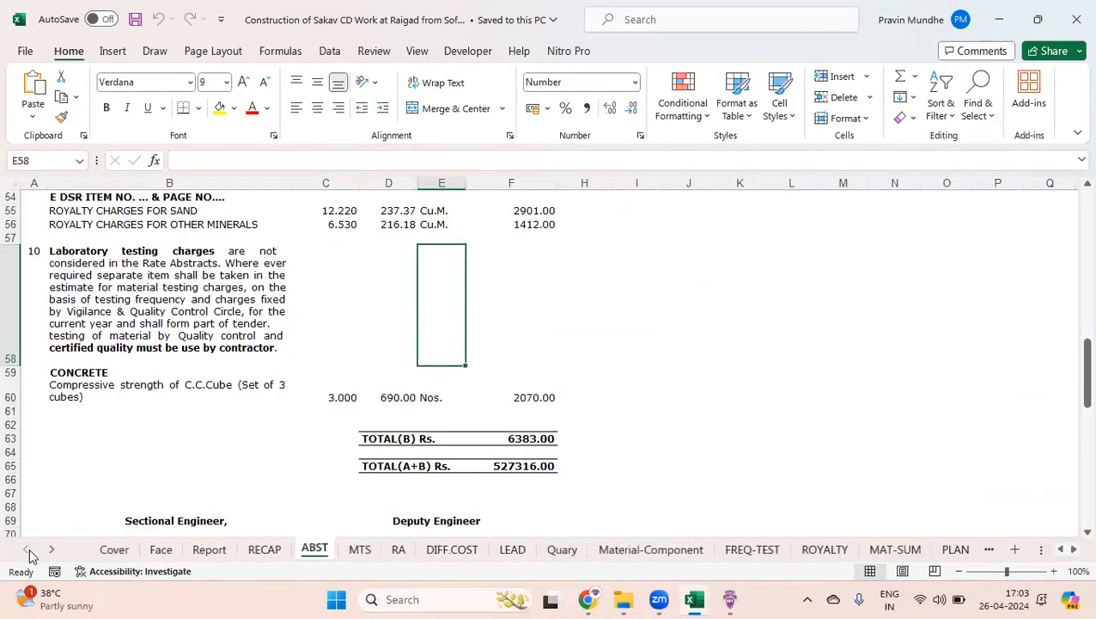
pyautogui.click(121, 552)
pyautogui.click(158, 552)
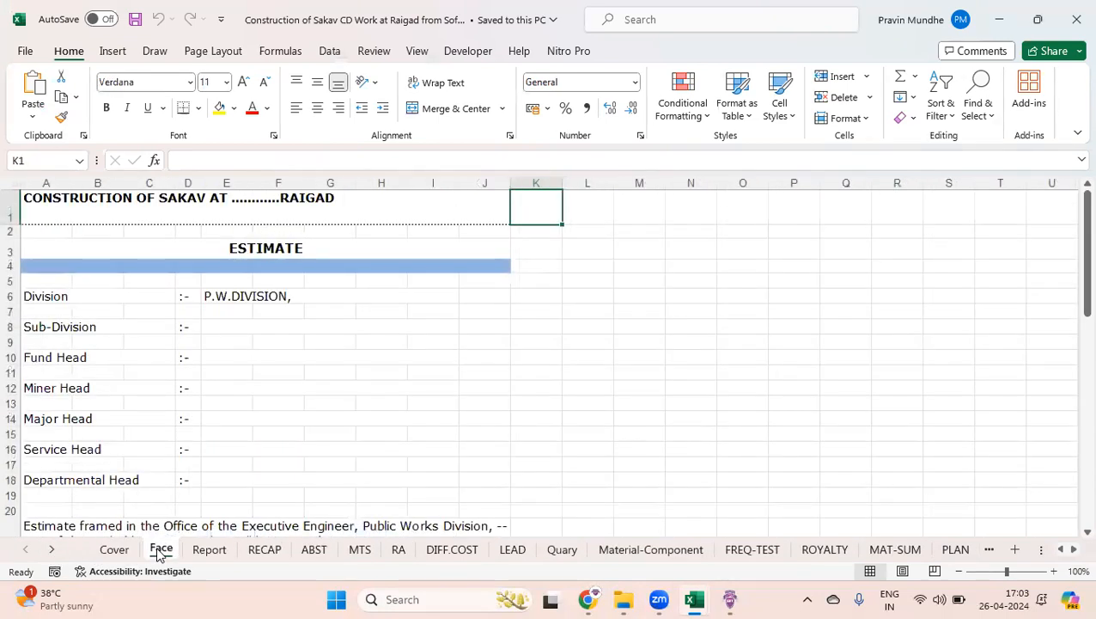
pyautogui.click(275, 554)
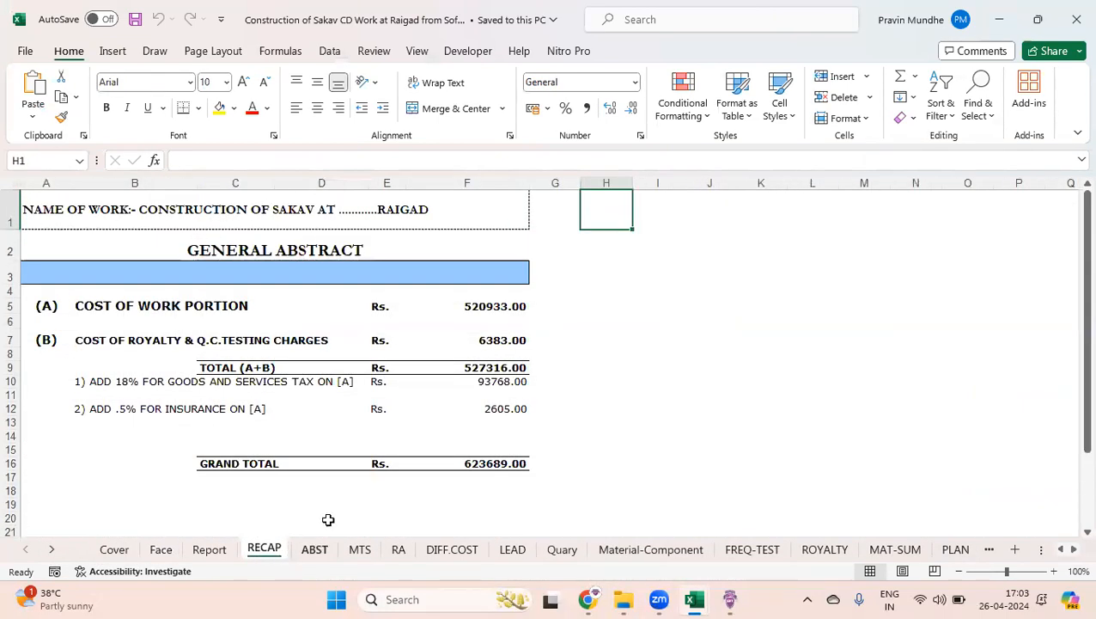
pyautogui.click(655, 449)
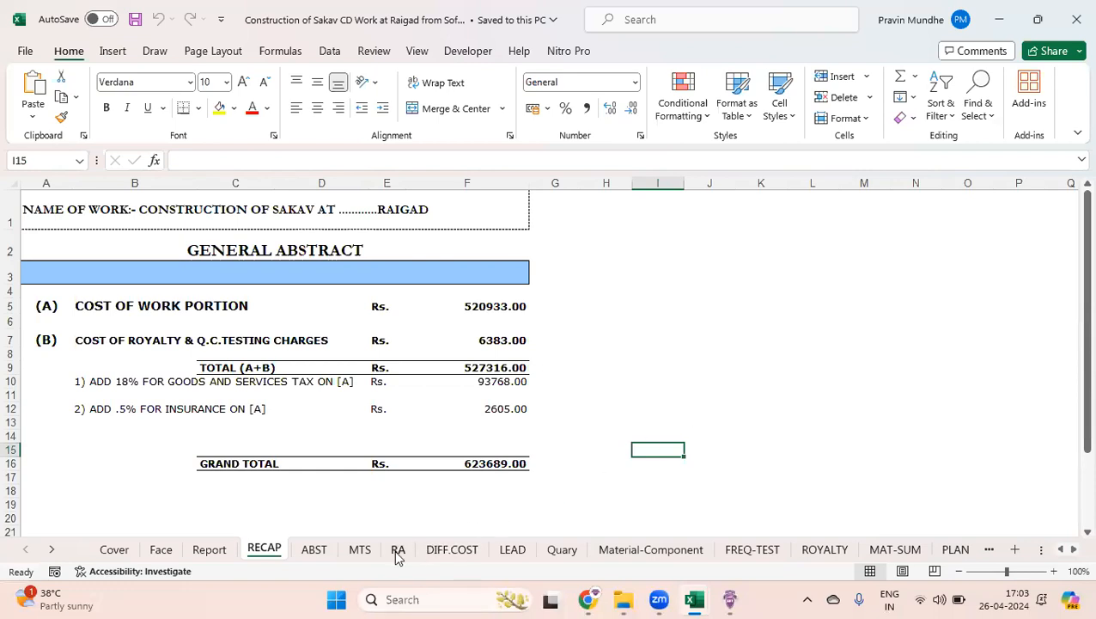
# Go to the start of the MTS measurement sheet and inspect the total quantity formula of the excavation item
pyautogui.click(360, 549)
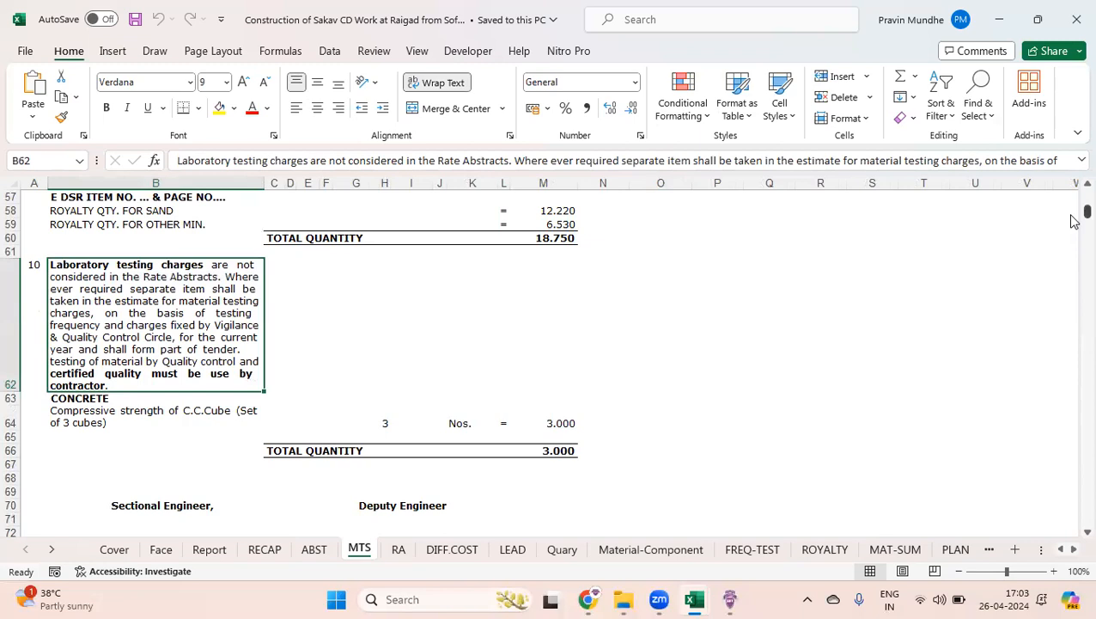
pyautogui.moveTo(1084, 211); pyautogui.dragTo(1072, 193)
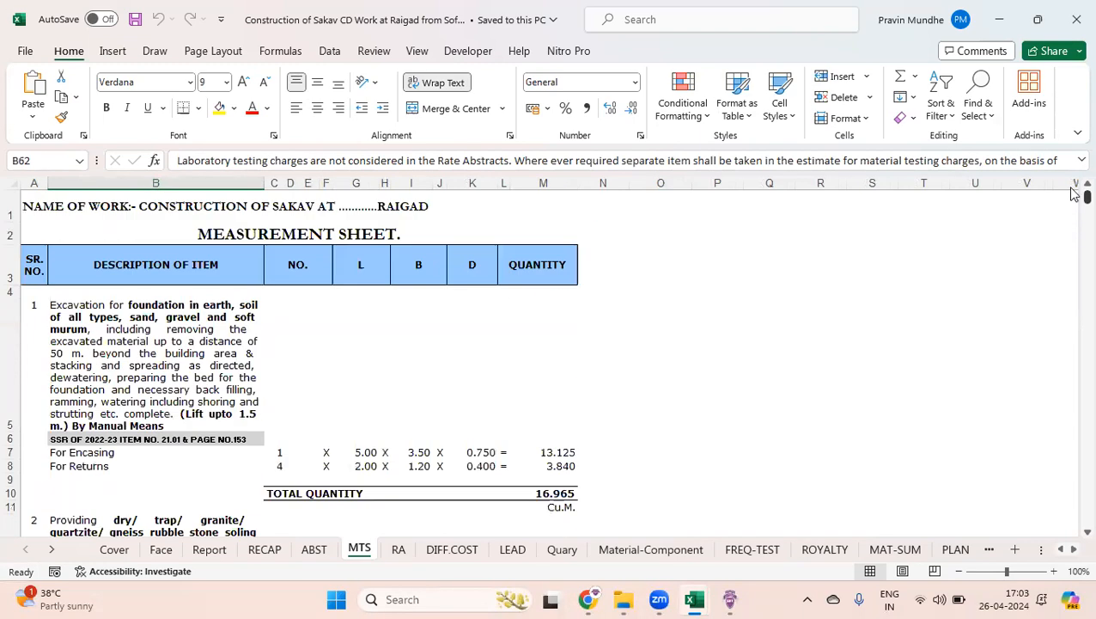
pyautogui.click(292, 405)
pyautogui.click(533, 494)
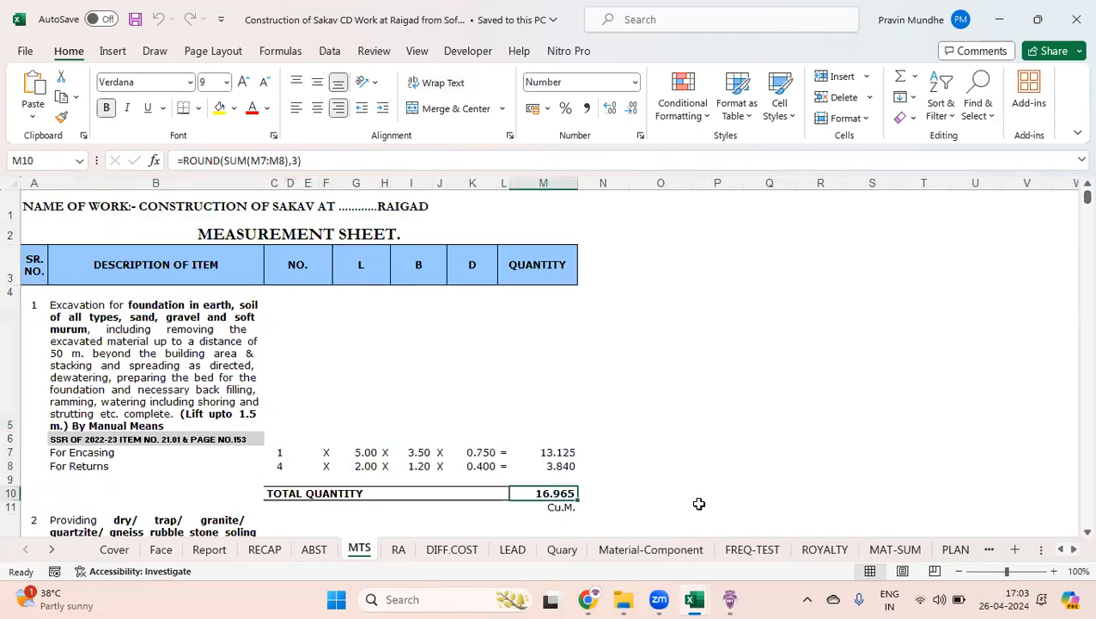
# Go down the quantity column and examine the formulas of the rubble soling and M10 foundation concrete items
pyautogui.press('Down')
pyautogui.press('Down')
pyautogui.press('Down')
pyautogui.press('Down')
pyautogui.press('Down')
pyautogui.press('Down')
pyautogui.press('Down')
pyautogui.press('Down')
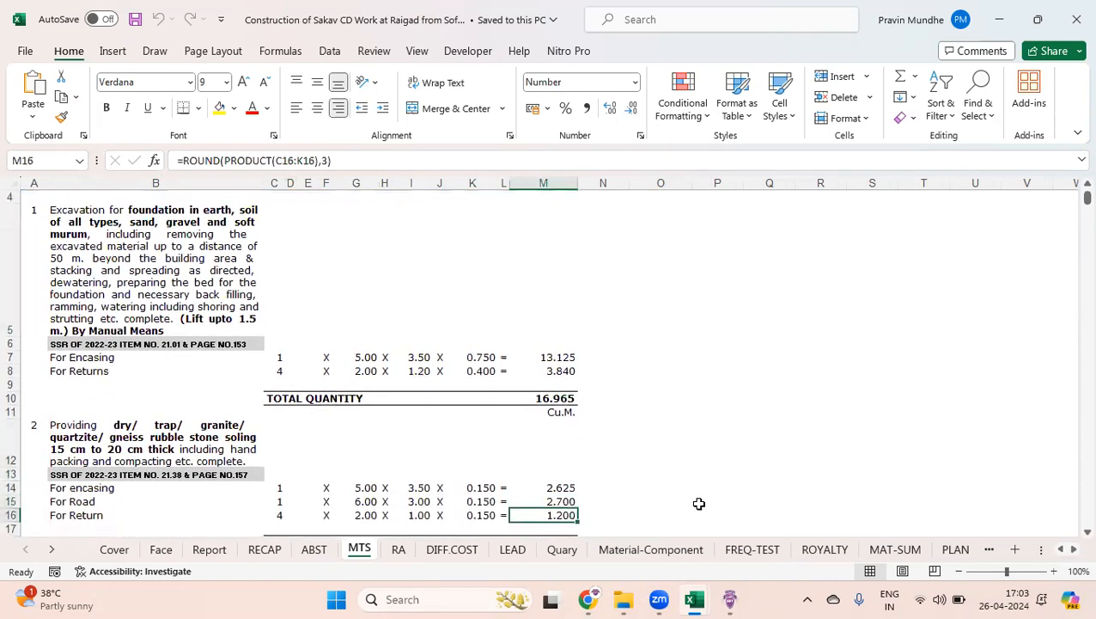
pyautogui.press('Down')
pyautogui.press('Up')
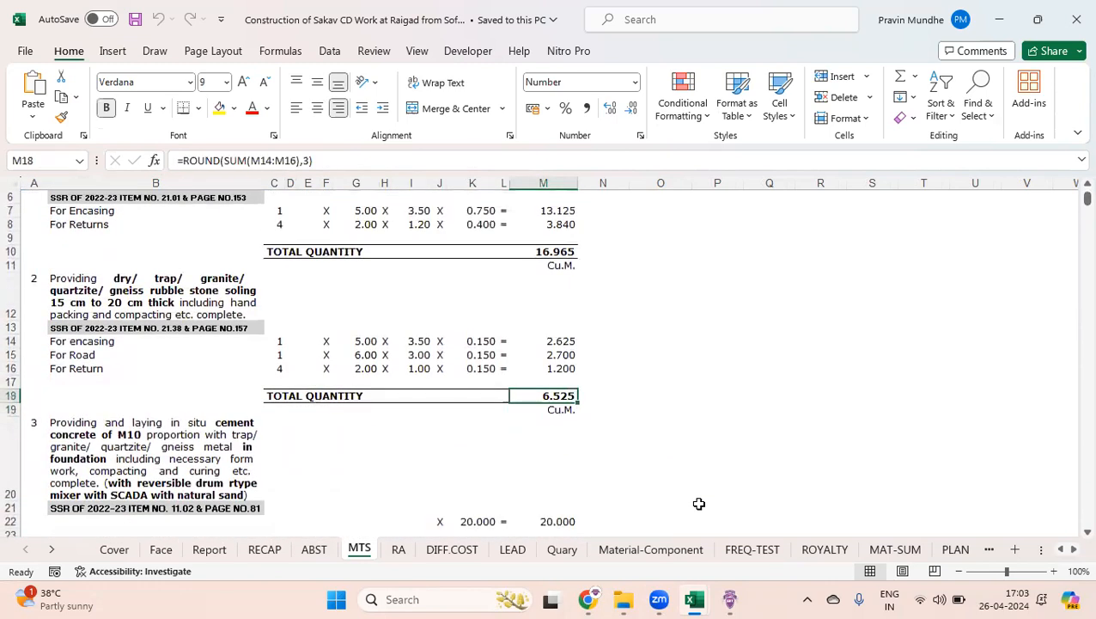
pyautogui.press('Down')
pyautogui.press('Down')
pyautogui.press('Down')
pyautogui.press('Down')
pyautogui.press('Down')
pyautogui.press('Down')
pyautogui.press('Down')
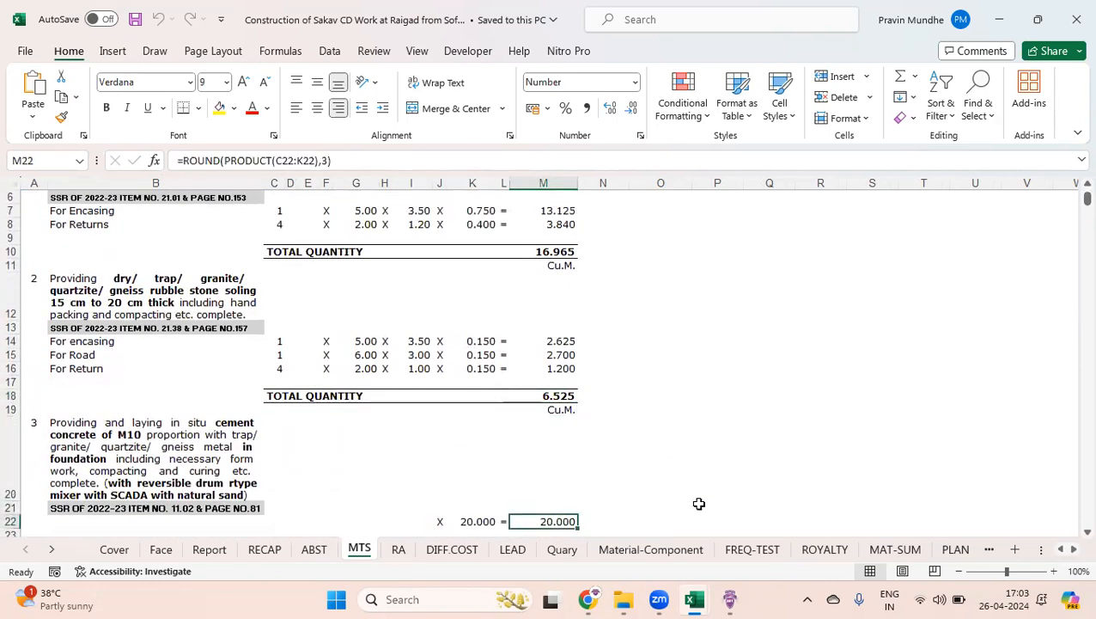
# Review the M10 concrete total and the measurements of the 1200 mm NP-2 concrete pipe item
pyautogui.press('Up')
pyautogui.press('Up')
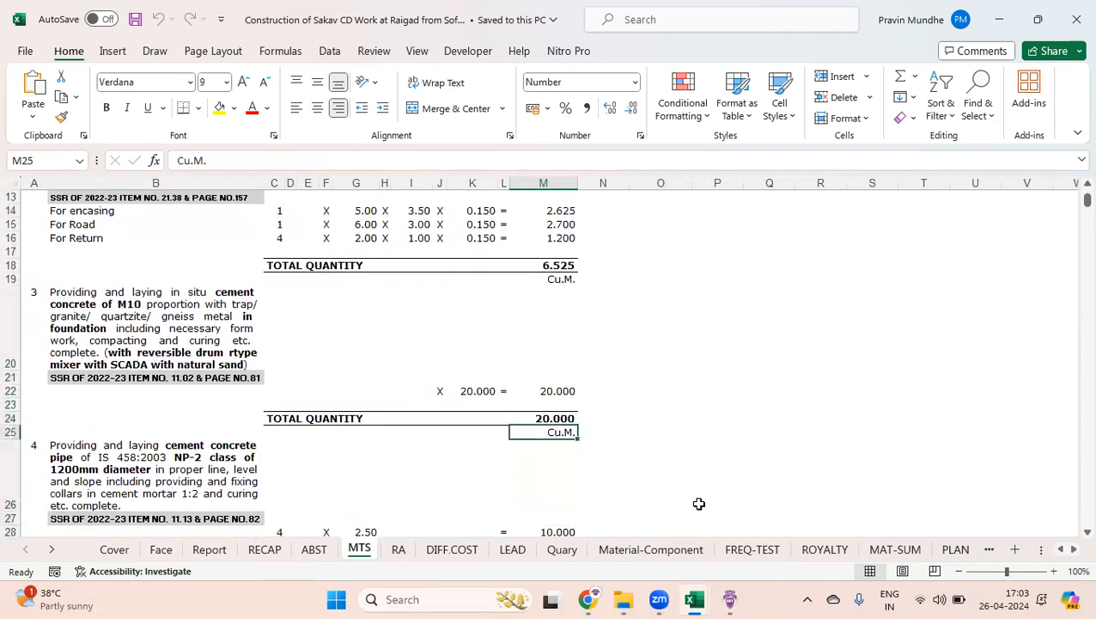
pyautogui.press('Down')
pyautogui.press('Down')
pyautogui.press('Down')
pyautogui.press('Up')
pyautogui.press('Up')
pyautogui.press('Up')
pyautogui.press('Down')
pyautogui.press('Down')
pyautogui.press('Down')
pyautogui.press('Down')
pyautogui.press('Down')
pyautogui.press('Down')
pyautogui.press('Down')
pyautogui.press('Down')
pyautogui.press('Down')
pyautogui.press('Up')
pyautogui.press('Up')
pyautogui.press('Up')
pyautogui.press('Up')
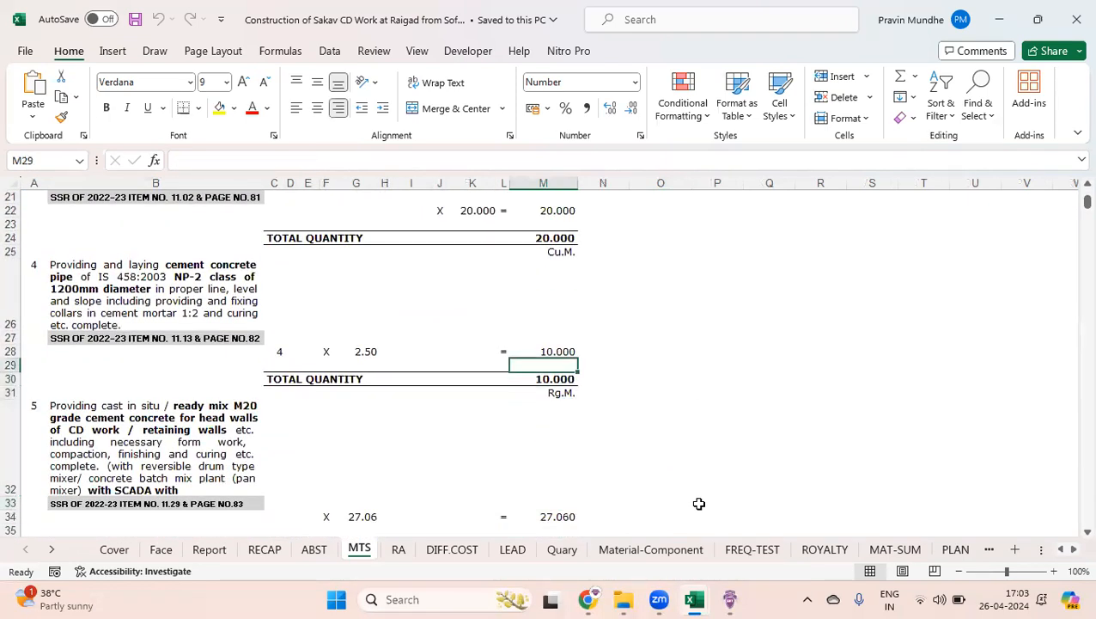
# Replace the M10 foundation concrete quantity formula with 3.83 and clear the depth entry in the same row
pyautogui.press('Up')
pyautogui.press('Up')
pyautogui.press('Up')
pyautogui.press('Up')
pyautogui.press('Up')
pyautogui.press('Up')
pyautogui.press('Up')
pyautogui.press('Up')
pyautogui.press('Up')
pyautogui.press('Up')
pyautogui.press('Up')
pyautogui.press('Up')
pyautogui.press('Up')
pyautogui.press('Up')
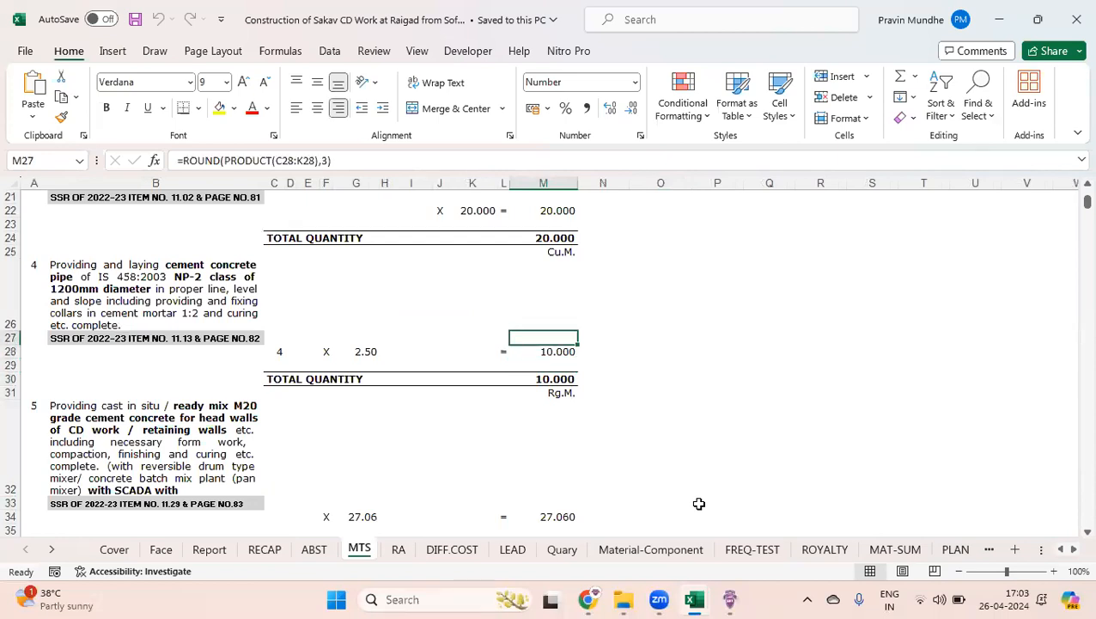
pyautogui.press('Down')
pyautogui.press('Down')
pyautogui.press('Down')
pyautogui.press('Down')
pyautogui.press('Down')
pyautogui.press('Down')
pyautogui.press('Down')
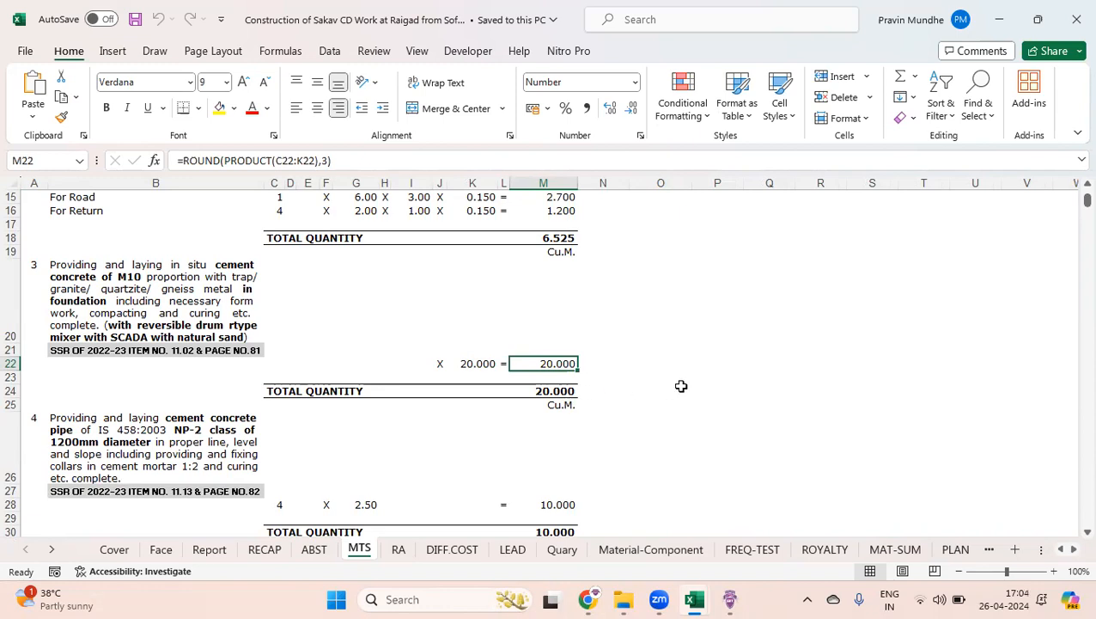
pyautogui.write('3.83')
pyautogui.press('Return')
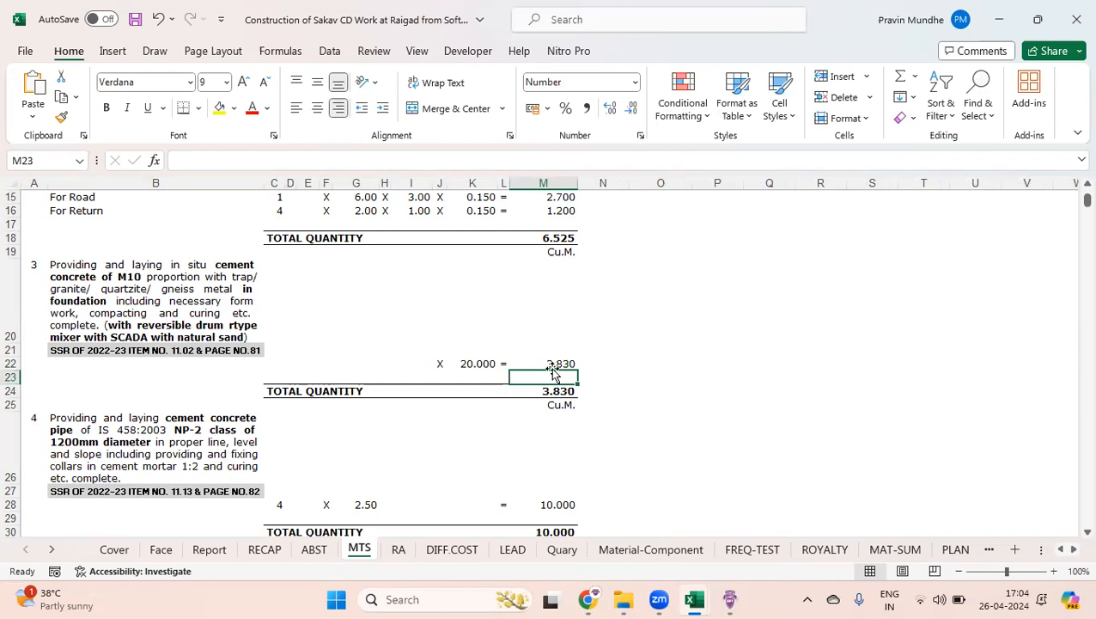
pyautogui.click(486, 363)
pyautogui.press('Delete')
# Look through the Face and Report sheets and check the grand total on the RECAP sheet
pyautogui.click(161, 551)
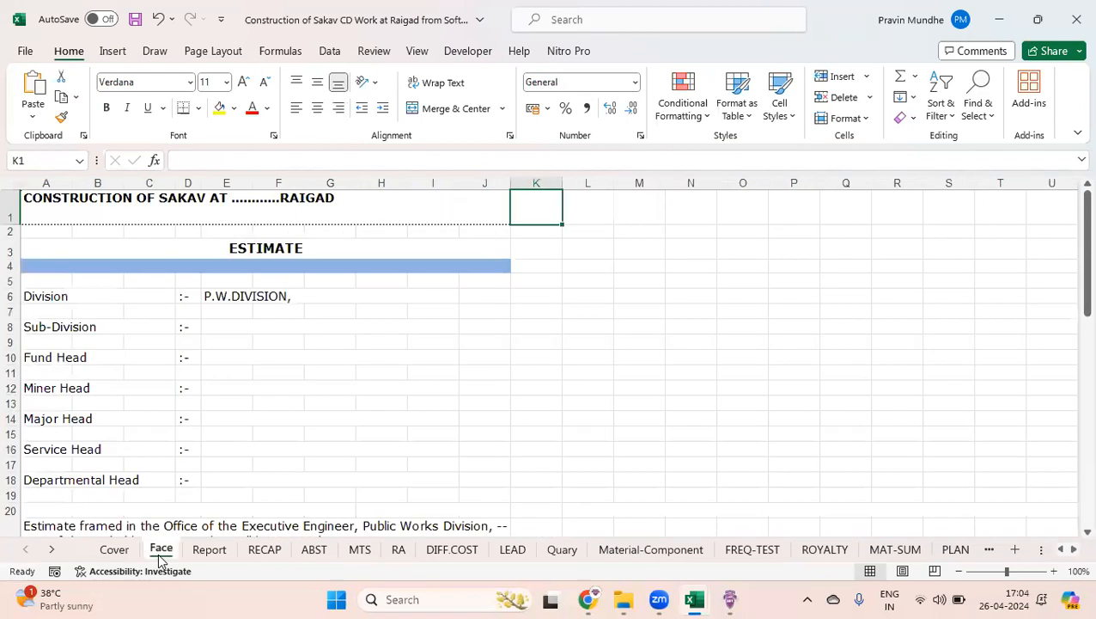
pyautogui.click(209, 550)
pyautogui.click(262, 550)
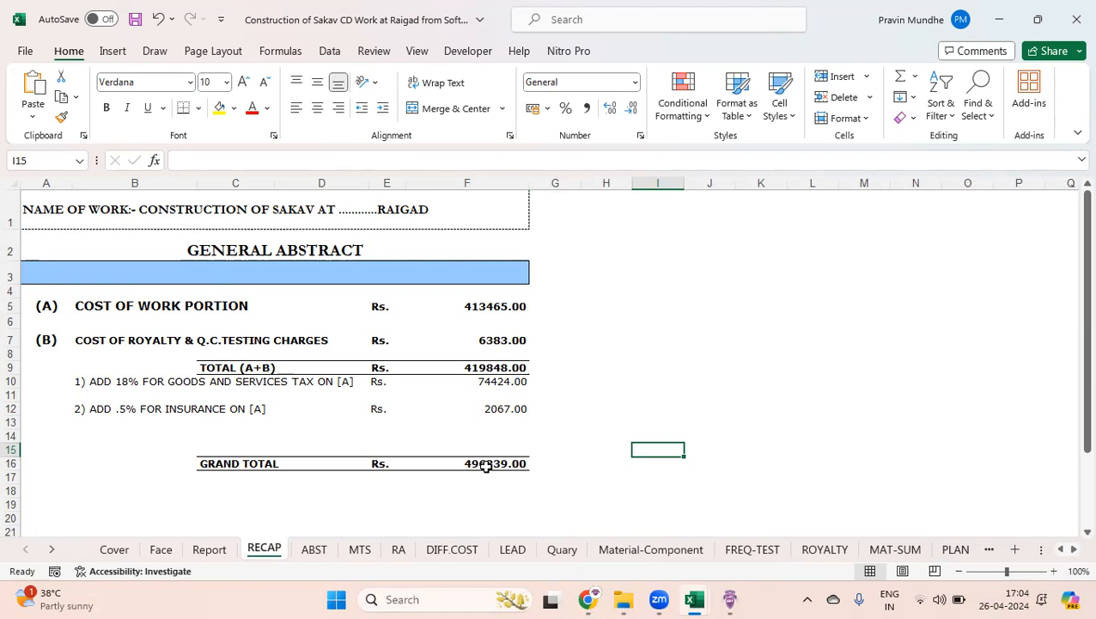
# Return to the MTS sheet and review the remaining measurement items through the laboratory testing charges
pyautogui.click(360, 549)
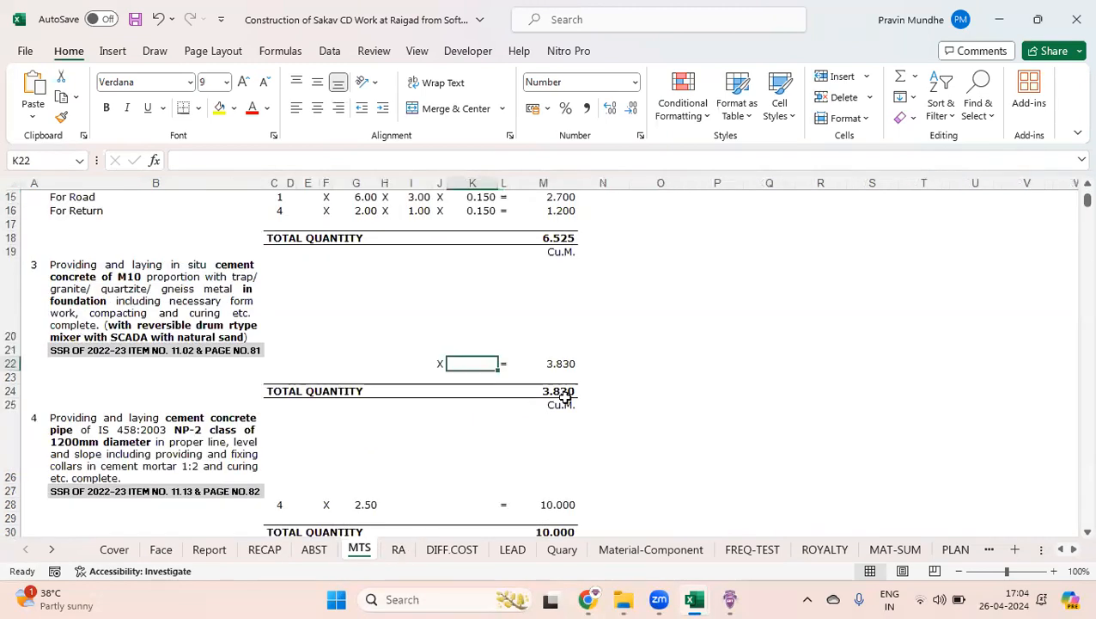
pyautogui.scroll(-2, 1072, 543)
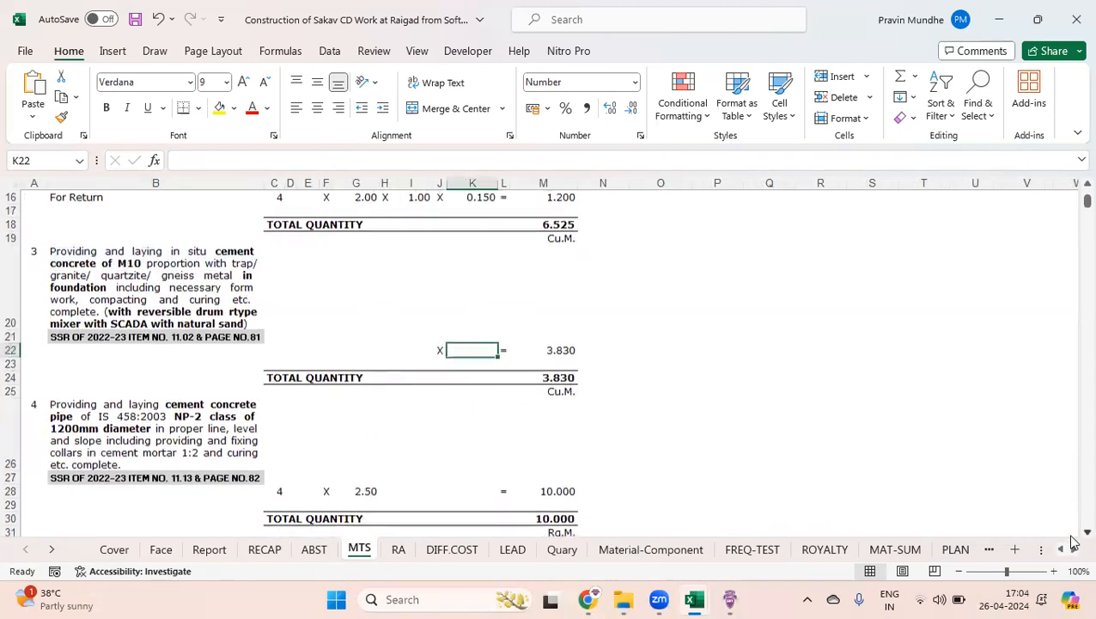
pyautogui.scroll(-1, 1072, 544)
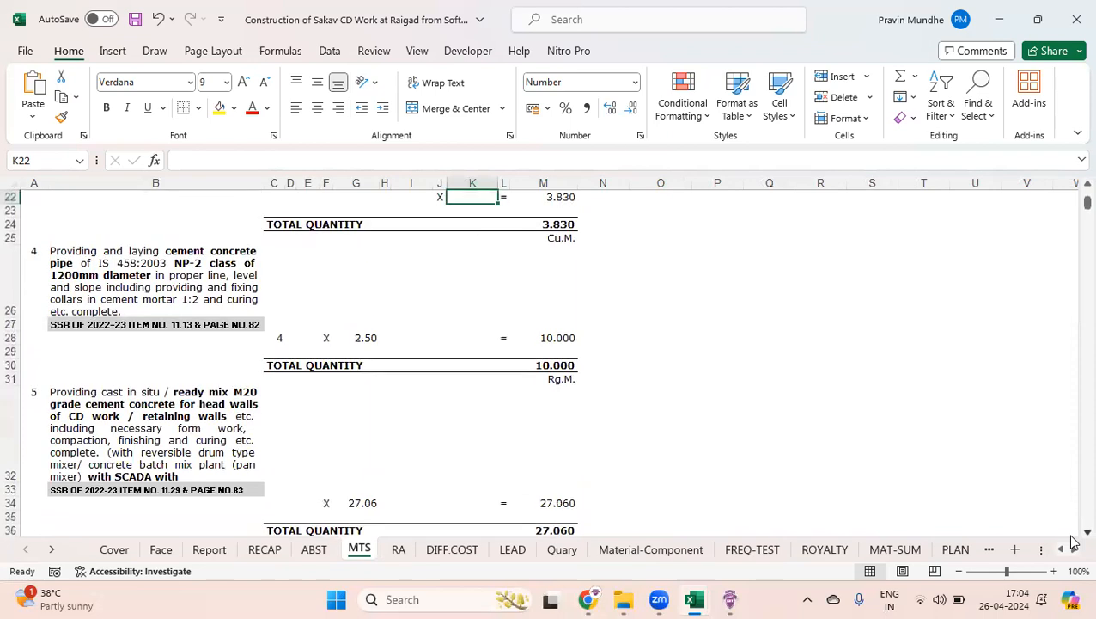
pyautogui.scroll(-1, 852, 429)
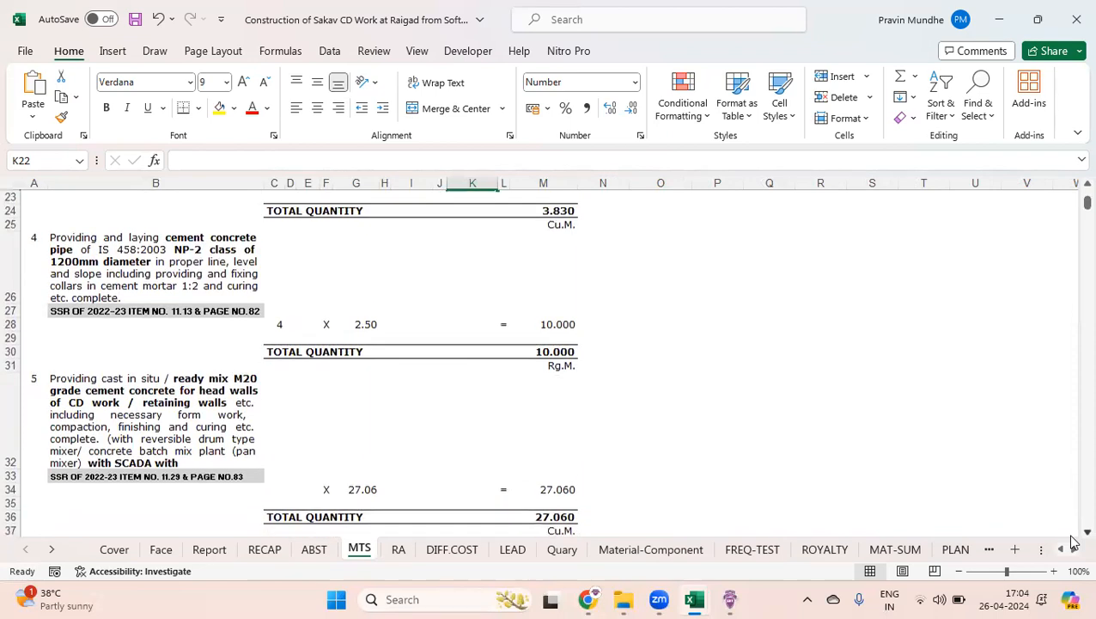
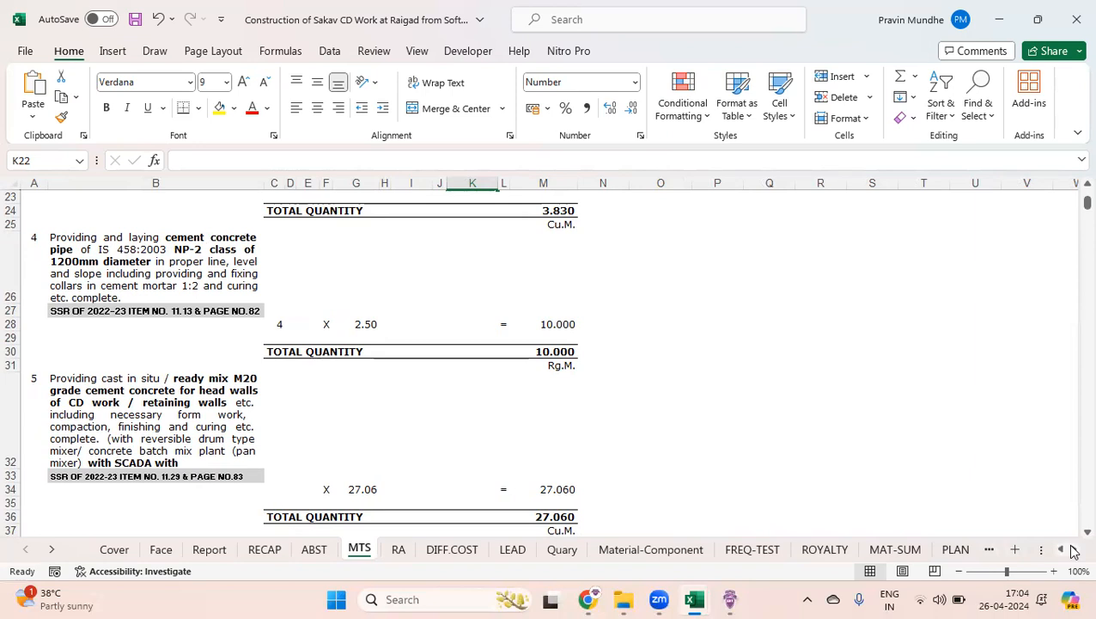
pyautogui.scroll(-1, 1072, 534)
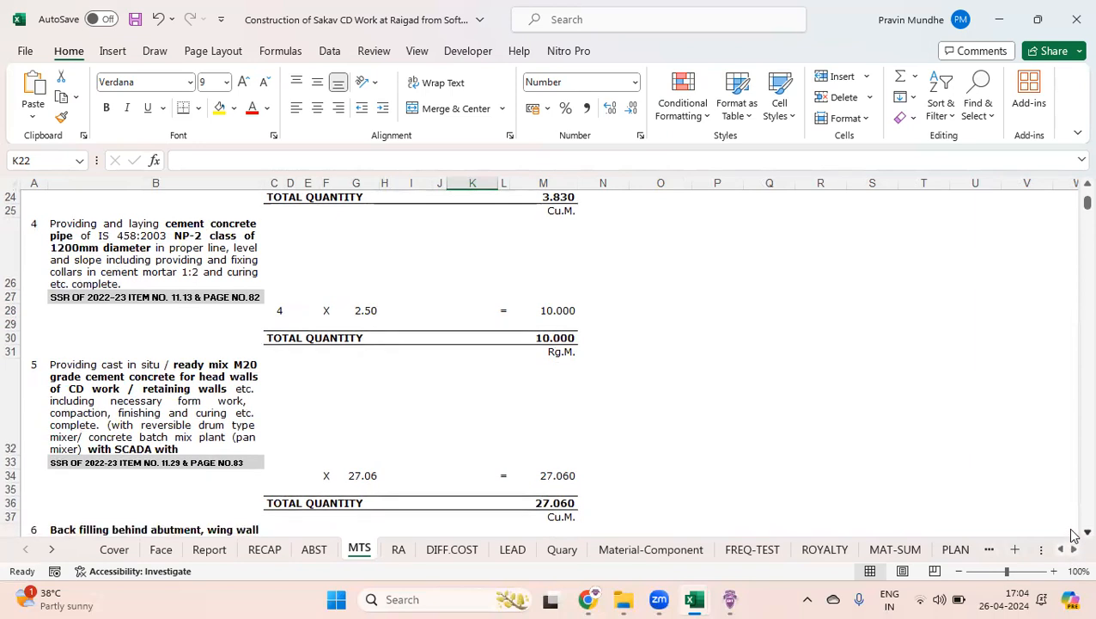
pyautogui.scroll(-5, 1072, 534)
pyautogui.scroll(-6, 1072, 534)
pyautogui.scroll(-3, 1072, 534)
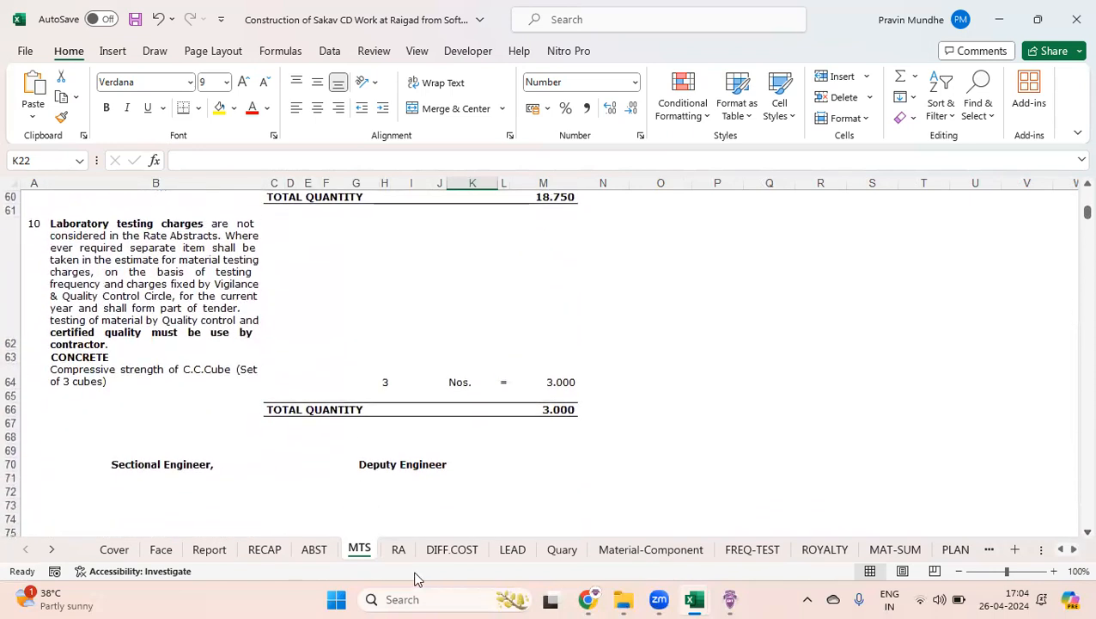
# Go to the start of the RA rate analysis sheet and inspect the basic rate of the excavation item
pyautogui.click(397, 549)
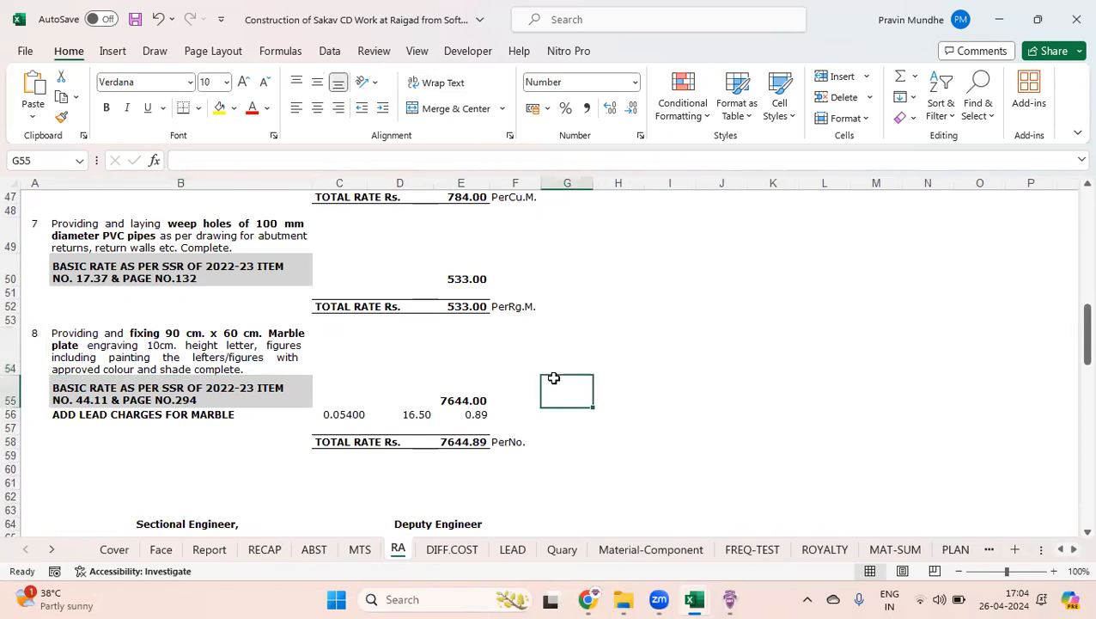
pyautogui.press('Up')
pyautogui.press('Up')
pyautogui.press('Up')
pyautogui.press('Up')
pyautogui.press('Up')
pyautogui.press('Up')
pyautogui.press('Up')
pyautogui.press('Up')
pyautogui.press('Up')
pyautogui.press('Up')
pyautogui.press('Up')
pyautogui.press('Up')
pyautogui.press('Up')
pyautogui.press('Up')
pyautogui.press('Up')
pyautogui.press('Up')
pyautogui.press('Up')
pyautogui.press('Up')
pyautogui.press('Up')
pyautogui.press('Up')
pyautogui.press('Up')
pyautogui.press('Up')
pyautogui.press('Up')
pyautogui.press('Up')
pyautogui.press('Up')
pyautogui.press('Up')
pyautogui.press('Up')
pyautogui.press('Up')
pyautogui.press('Up')
pyautogui.press('Up')
pyautogui.press('Up')
pyautogui.press('Up')
pyautogui.press('Up')
pyautogui.press('Up')
pyautogui.press('Up')
pyautogui.press('Up')
pyautogui.press('Up')
pyautogui.press('Up')
pyautogui.press('Down')
pyautogui.press('Down')
pyautogui.press('Down')
pyautogui.press('Down')
pyautogui.press('Down')
pyautogui.press('Down')
pyautogui.press('Up')
pyautogui.press('Up')
pyautogui.press('Up')
pyautogui.press('Down')
pyautogui.press('Left')
pyautogui.press('Left')
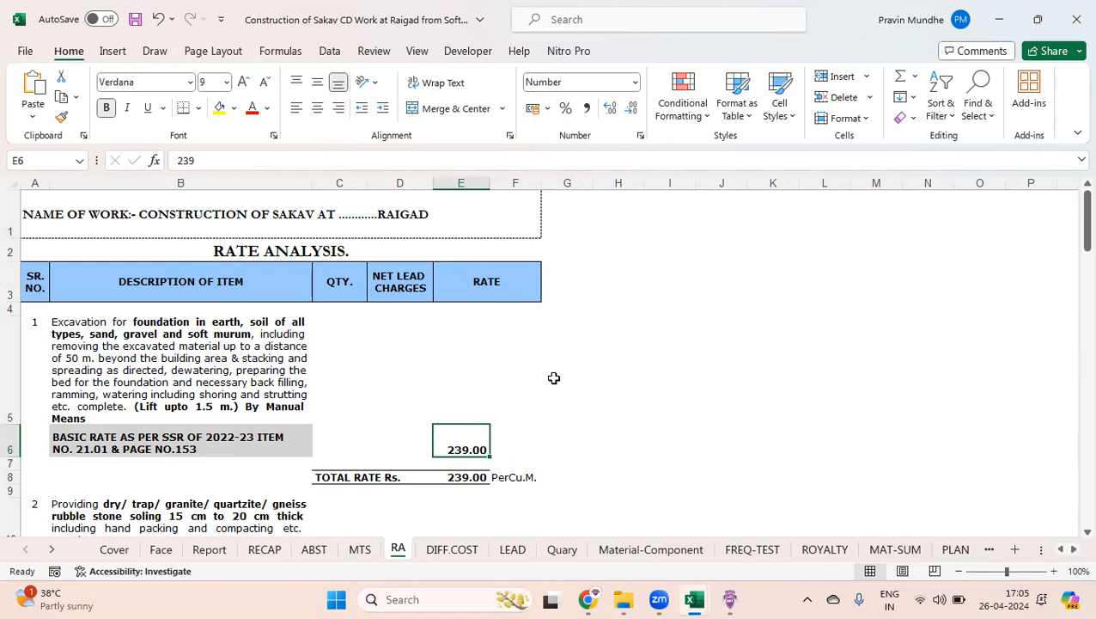
# Examine the rubble and grit lead charges and the total rate formula of the rubble stone soling item
pyautogui.press('Down')
pyautogui.press('Down')
pyautogui.press('Down')
pyautogui.press('Down')
pyautogui.press('Down')
pyautogui.press('Down')
pyautogui.press('Down')
pyautogui.press('Down')
pyautogui.press('Down')
pyautogui.press('Down')
pyautogui.press('Up')
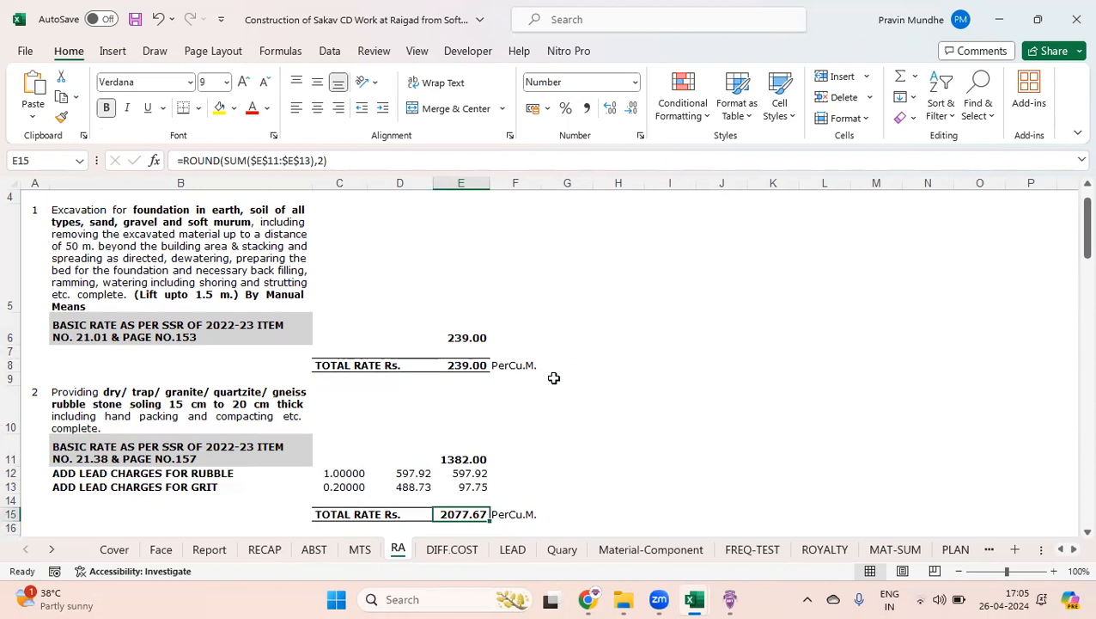
# Examine the non-SCADA deduction, lead charges and total rate formula of the M10 foundation concrete item
pyautogui.press('Down')
pyautogui.press('Down')
pyautogui.press('Down')
pyautogui.press('Down')
pyautogui.press('Down')
pyautogui.press('Down')
pyautogui.press('Down')
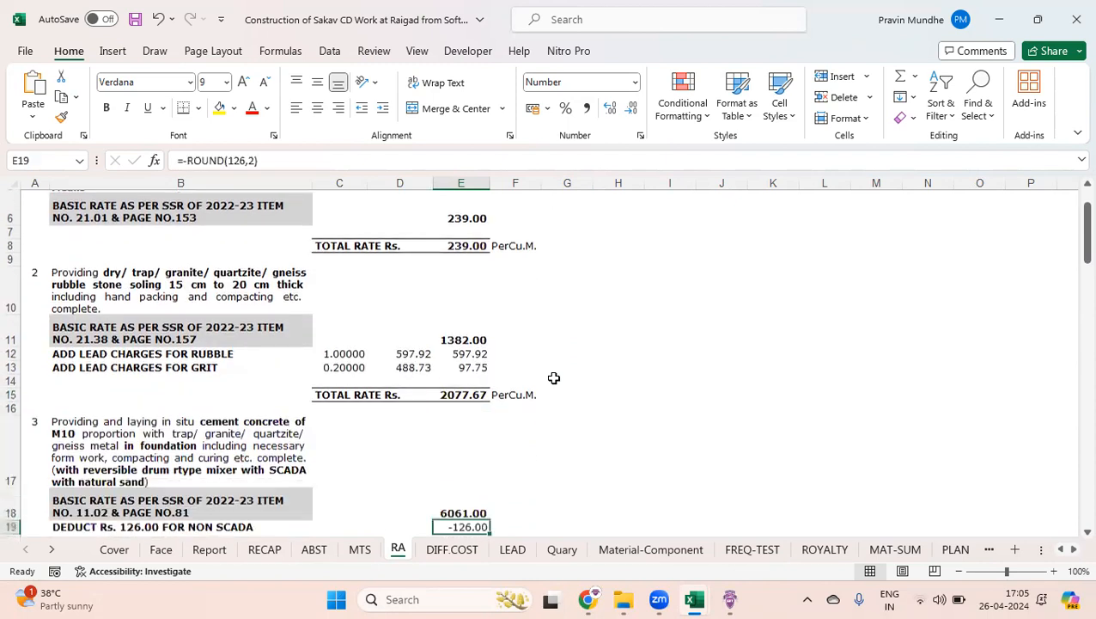
pyautogui.press('Down')
pyautogui.press('Down')
pyautogui.press('Down')
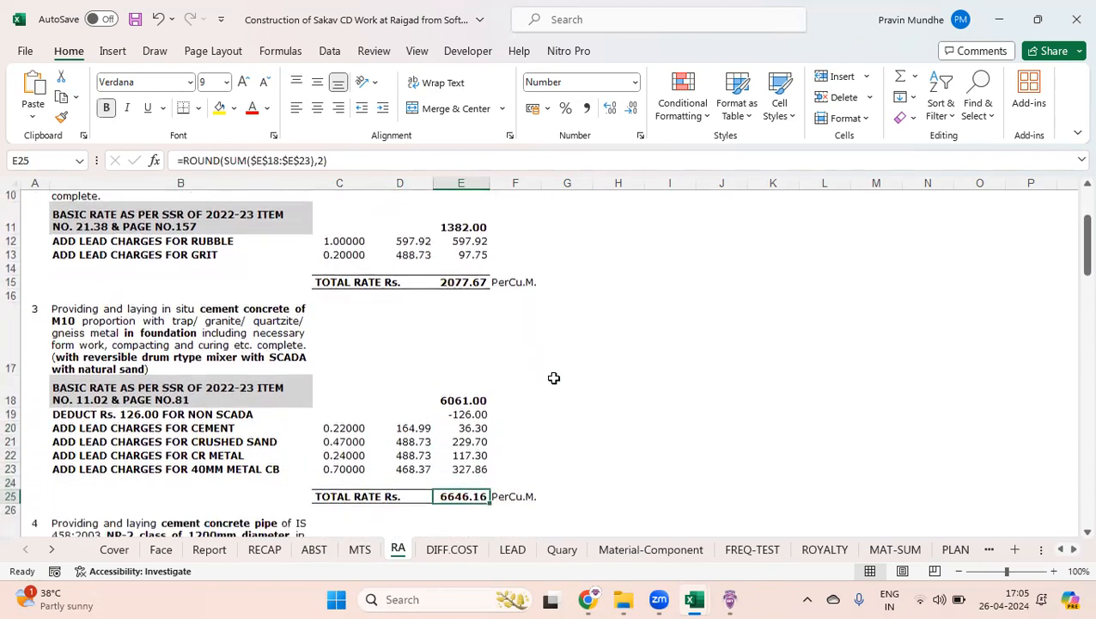
pyautogui.press('Up')
pyautogui.press('Down')
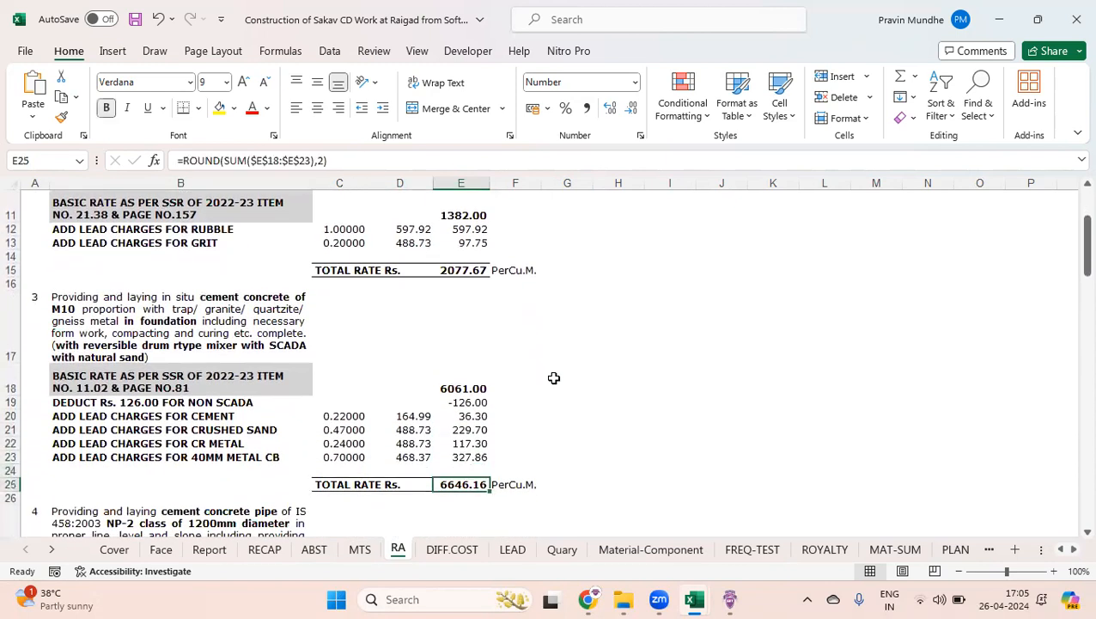
# Review the basic rate and the cement, sand and RCC pipe lead charges of the 1200 mm NP-2 pipe item
pyautogui.press('Down')
pyautogui.press('Down')
pyautogui.press('Down')
pyautogui.press('Down')
pyautogui.press('Down')
pyautogui.press('Down')
pyautogui.press('Down')
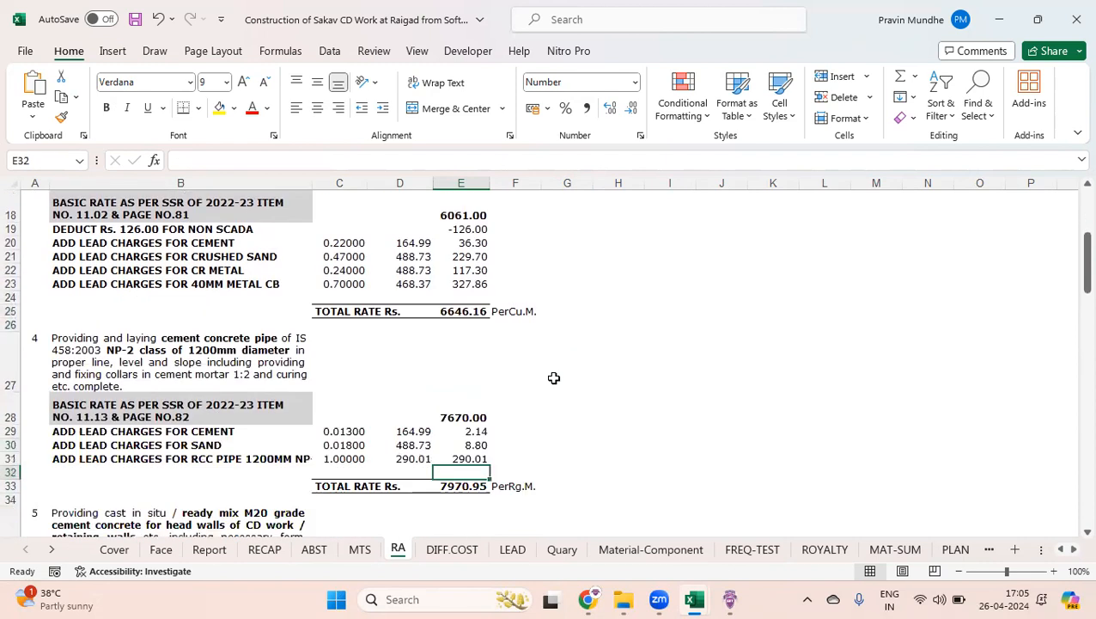
# Recheck the total rate formula, 40 mm metal lead charge and non-SCADA deduction of the M10 foundation concrete item
pyautogui.press('Up')
pyautogui.press('Up')
pyautogui.press('Up')
pyautogui.press('Up')
pyautogui.press('Up')
pyautogui.press('Up')
pyautogui.press('Up')
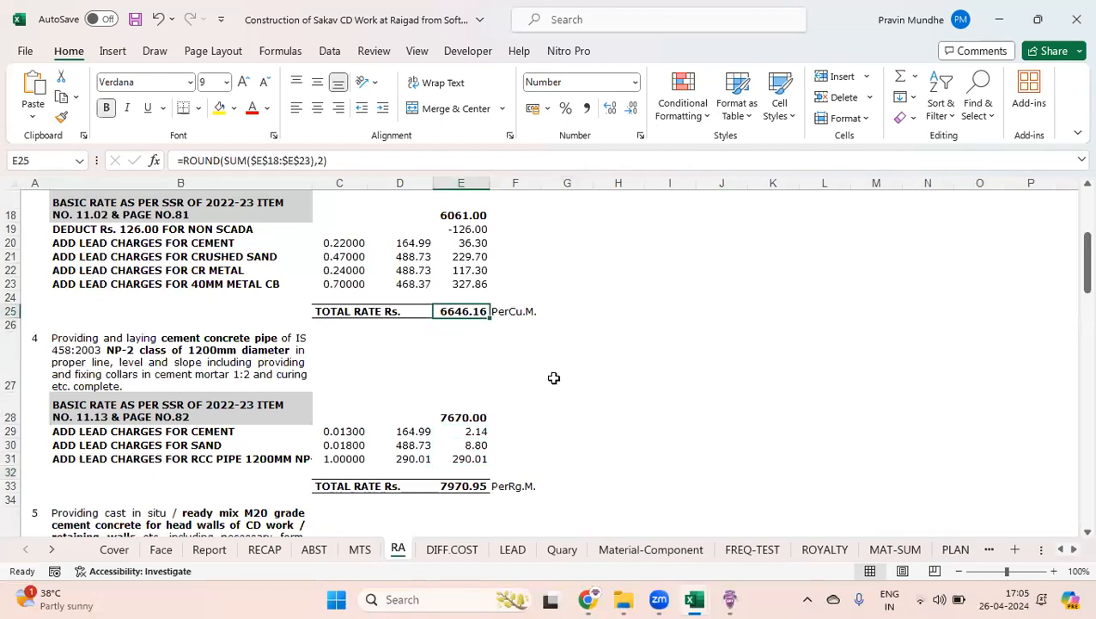
pyautogui.press('Up')
pyautogui.press('Up')
pyautogui.press('Up')
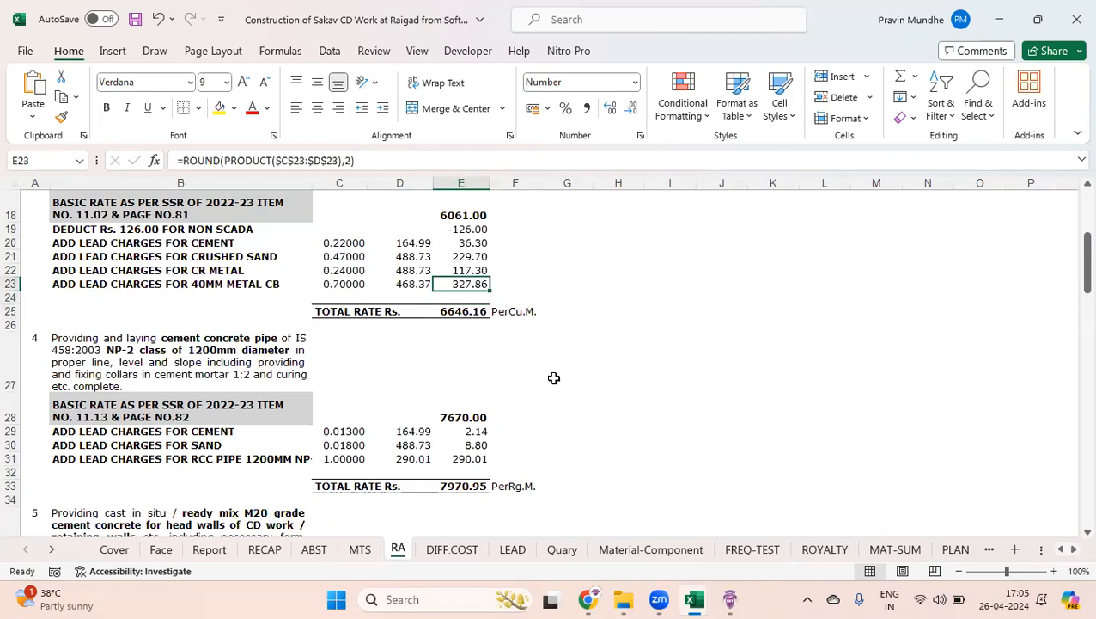
pyautogui.press('Left')
pyautogui.press('Up')
pyautogui.press('Up')
pyautogui.press('Up')
pyautogui.press('Right')
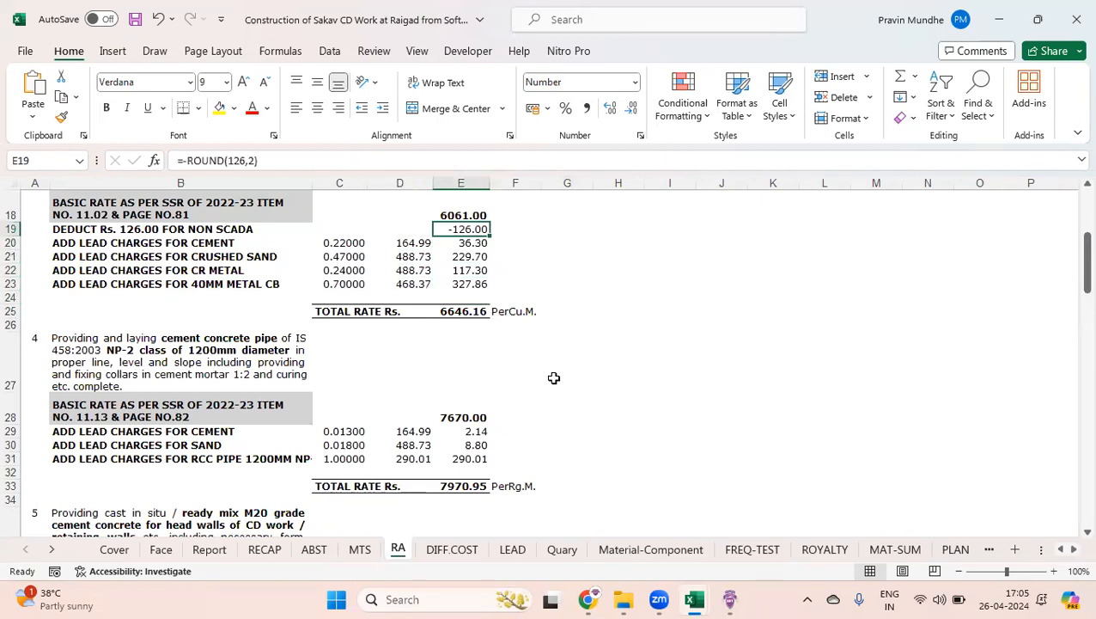
# Examine the LEAD sheet references behind the cement, crushed sand, CR metal and 40 mm metal charges of the M10 concrete item
pyautogui.press('Down')
pyautogui.press('Left')
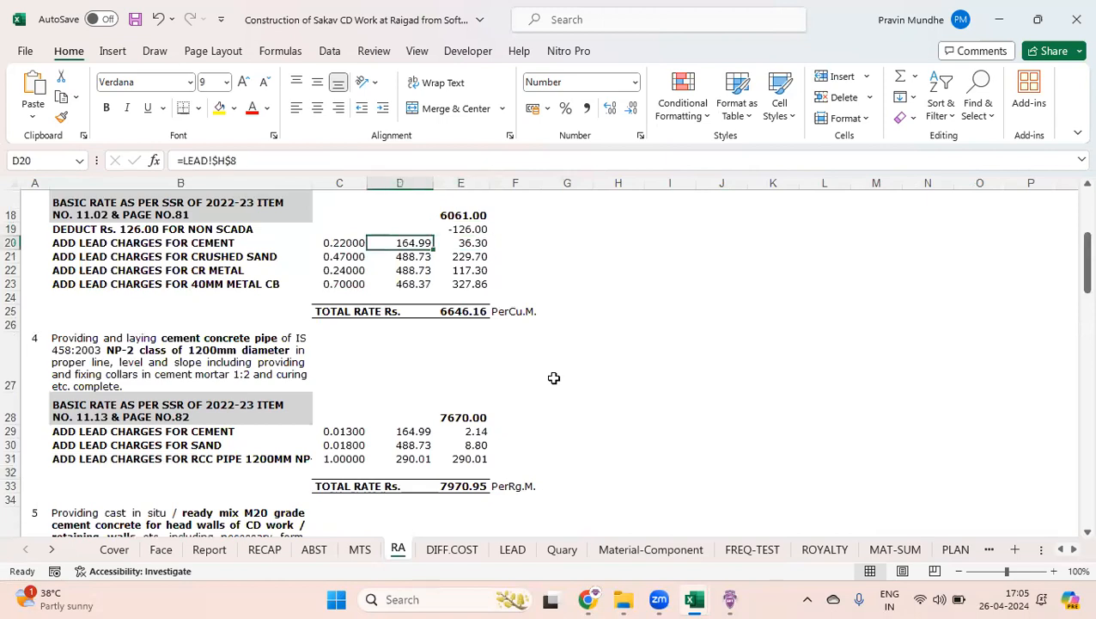
pyautogui.press('Down')
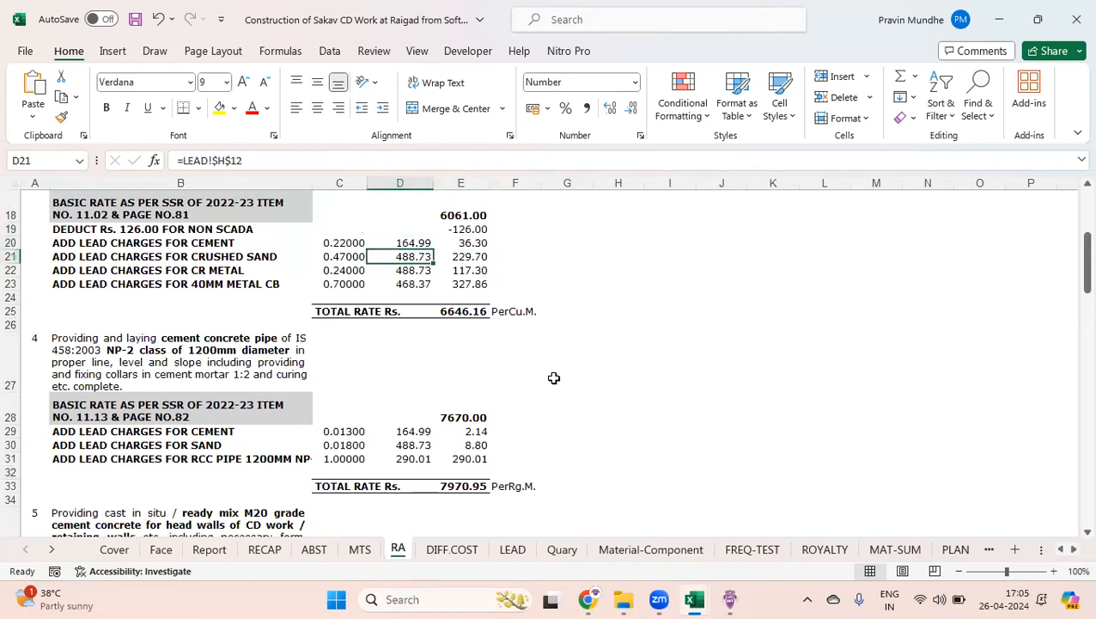
pyautogui.press('Down')
pyautogui.press('Down')
pyautogui.press('Up')
pyautogui.press('Down')
pyautogui.press('Up')
pyautogui.press('Down')
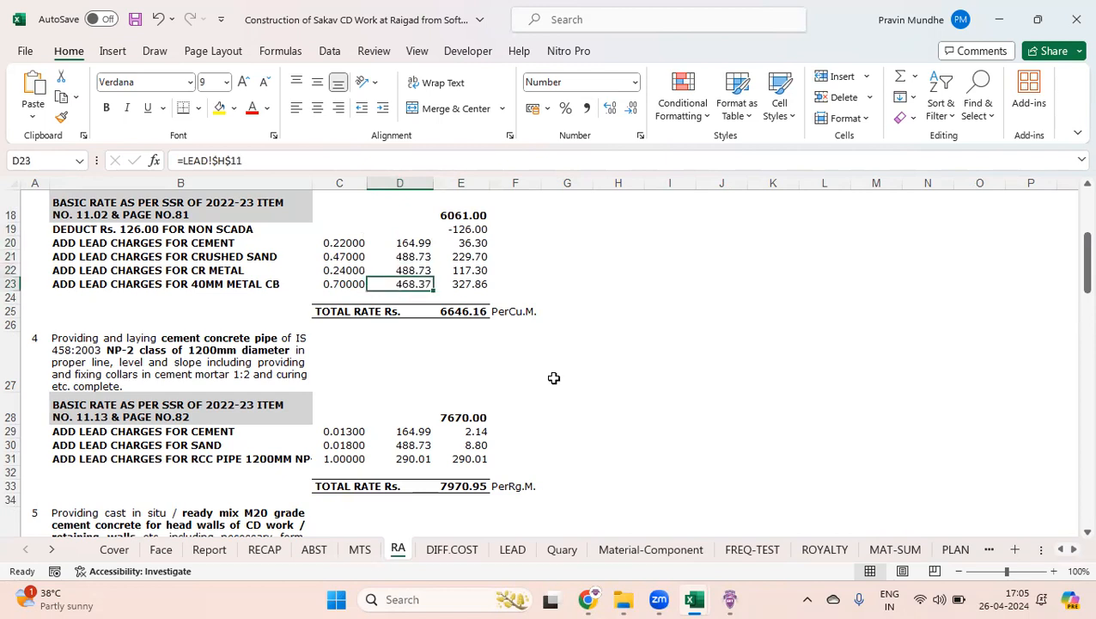
pyautogui.press('Up')
pyautogui.press('Up')
pyautogui.press('Down')
pyautogui.press('Down')
pyautogui.press('Down')
pyautogui.press('Down')
pyautogui.press('Down')
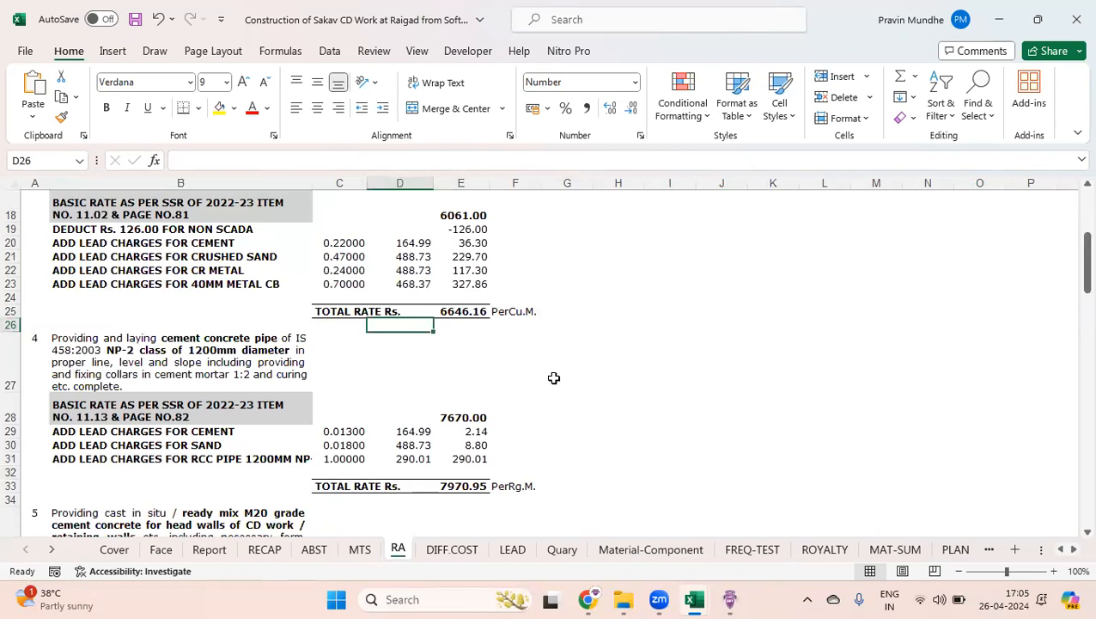
# Check the LEAD sheet reference for the 1200 mm NP-2 pipe and the pipe item's total rate formula
pyautogui.press('Down')
pyautogui.press('Down')
pyautogui.press('Down')
pyautogui.press('Down')
pyautogui.press('Down')
pyautogui.press('Down')
pyautogui.press('Down')
pyautogui.press('Down')
pyautogui.press('Down')
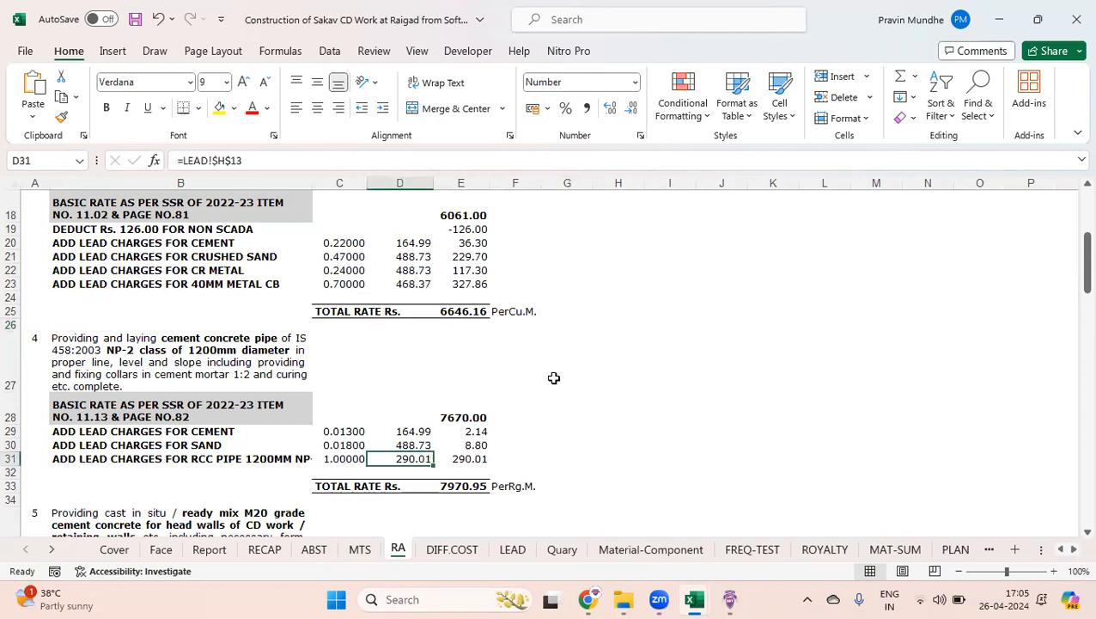
pyautogui.press('Up')
pyautogui.press('Up')
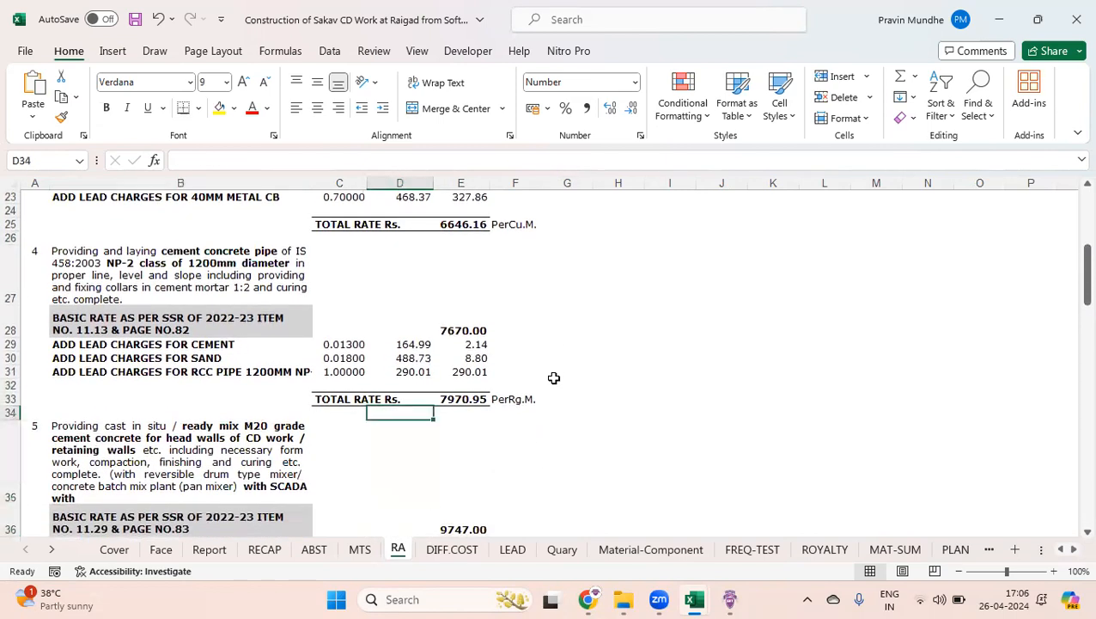
pyautogui.press('Right')
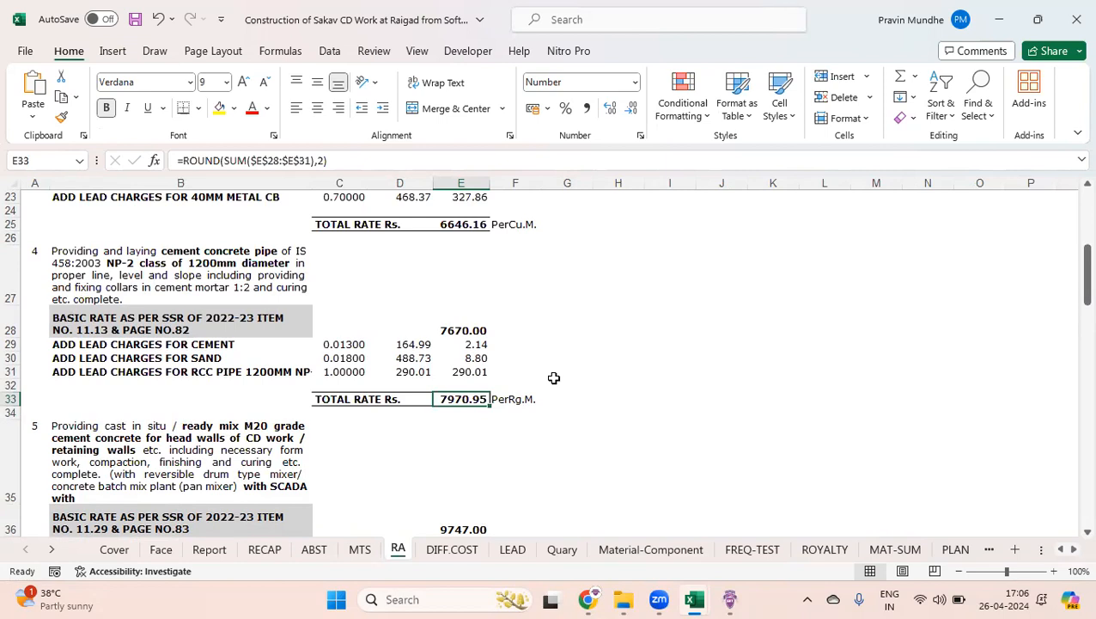
# Review the M20 head wall concrete item from its basic rate down to its total rate formula
pyautogui.press('Down')
pyautogui.press('Down')
pyautogui.press('Down')
pyautogui.press('Down')
pyautogui.press('Down')
pyautogui.press('Down')
pyautogui.press('Down')
pyautogui.press('Down')
pyautogui.press('Down')
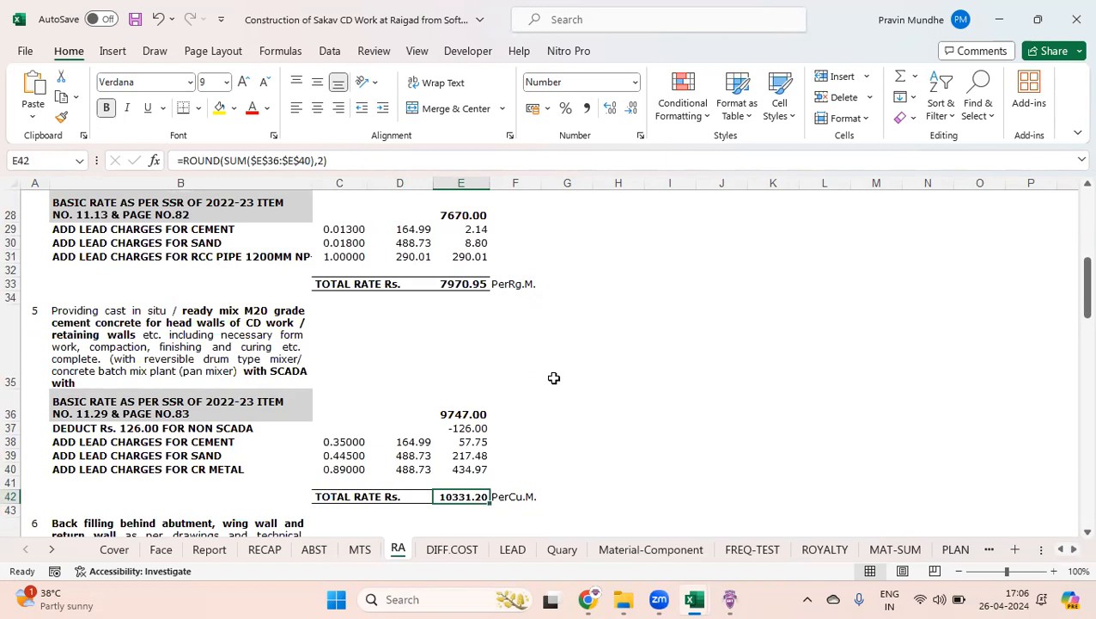
# Read through the rate analysis of the granular back filling and 100 mm PVC weep hole items
pyautogui.press('Down')
pyautogui.press('Down')
pyautogui.press('Down')
pyautogui.press('Down')
pyautogui.press('Down')
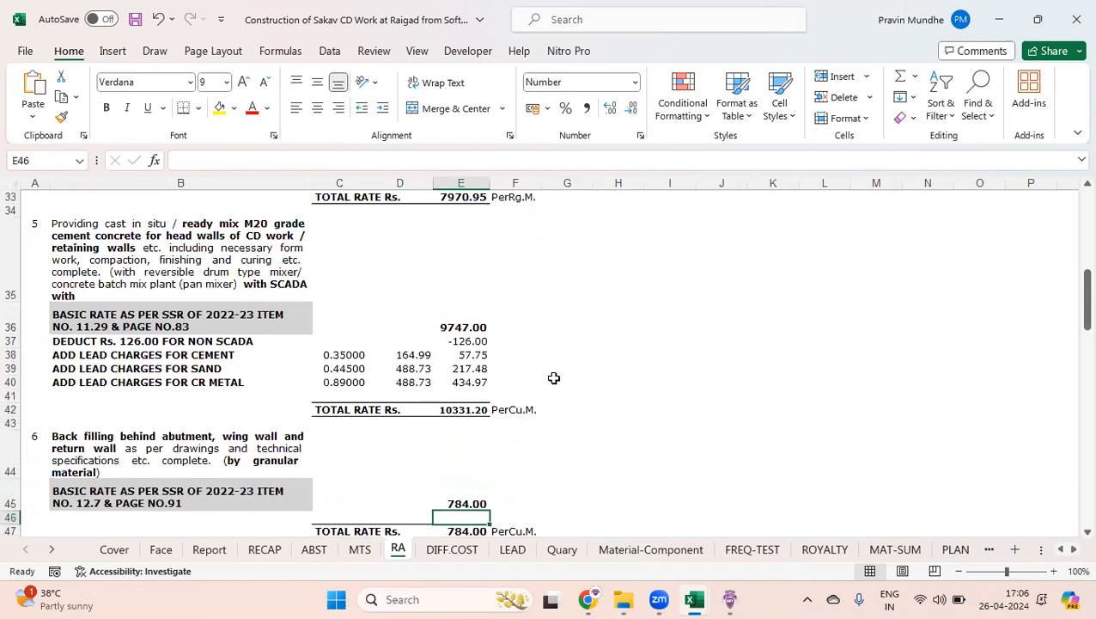
pyautogui.press('Down')
pyautogui.press('Down')
pyautogui.press('Down')
pyautogui.press('Down')
pyautogui.press('Down')
pyautogui.press('Down')
pyautogui.press('Down')
pyautogui.press('Down')
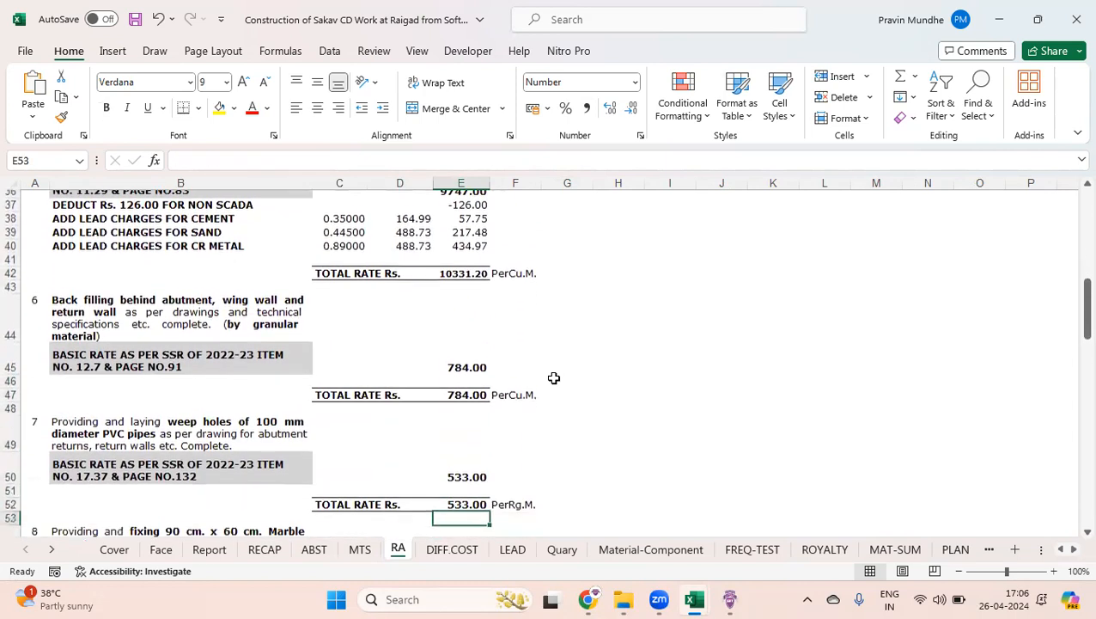
# Compare the basic rates of the back filling and weep hole items, ending on the back filling basic rate
pyautogui.press('Up')
pyautogui.press('Up')
pyautogui.press('Up')
pyautogui.press('Up')
pyautogui.press('Up')
pyautogui.press('Up')
pyautogui.press('Up')
pyautogui.press('Up')
pyautogui.press('Up')
pyautogui.press('Up')
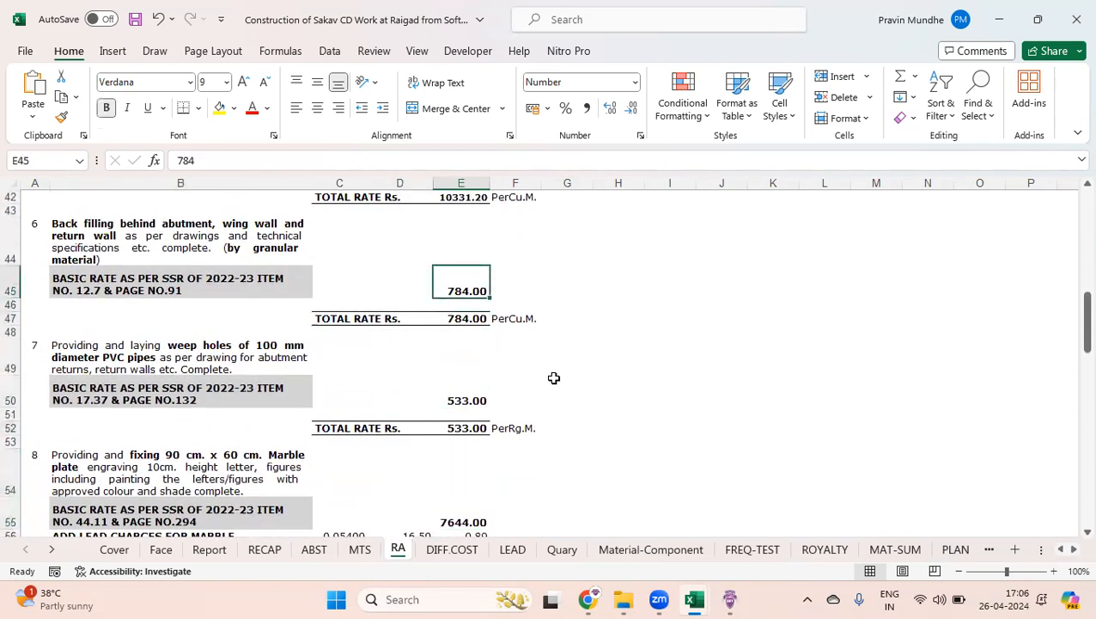
pyautogui.press('Down')
pyautogui.press('Down')
pyautogui.press('Down')
pyautogui.press('Down')
pyautogui.press('Down')
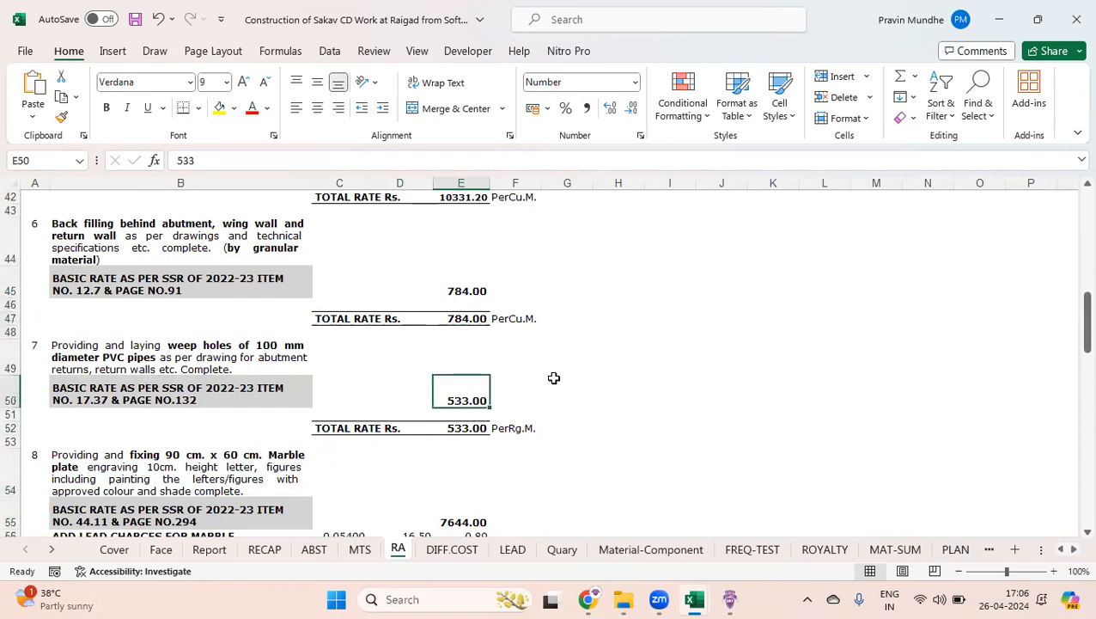
pyautogui.press('Up')
pyautogui.press('Up')
pyautogui.press('Up')
pyautogui.press('Up')
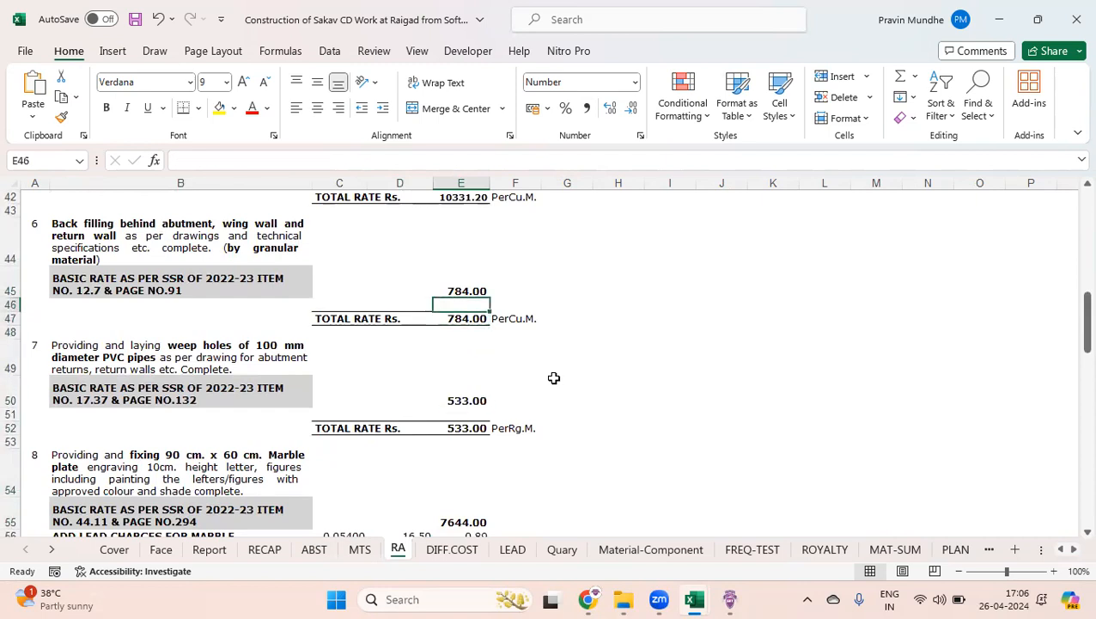
pyautogui.press('Up')
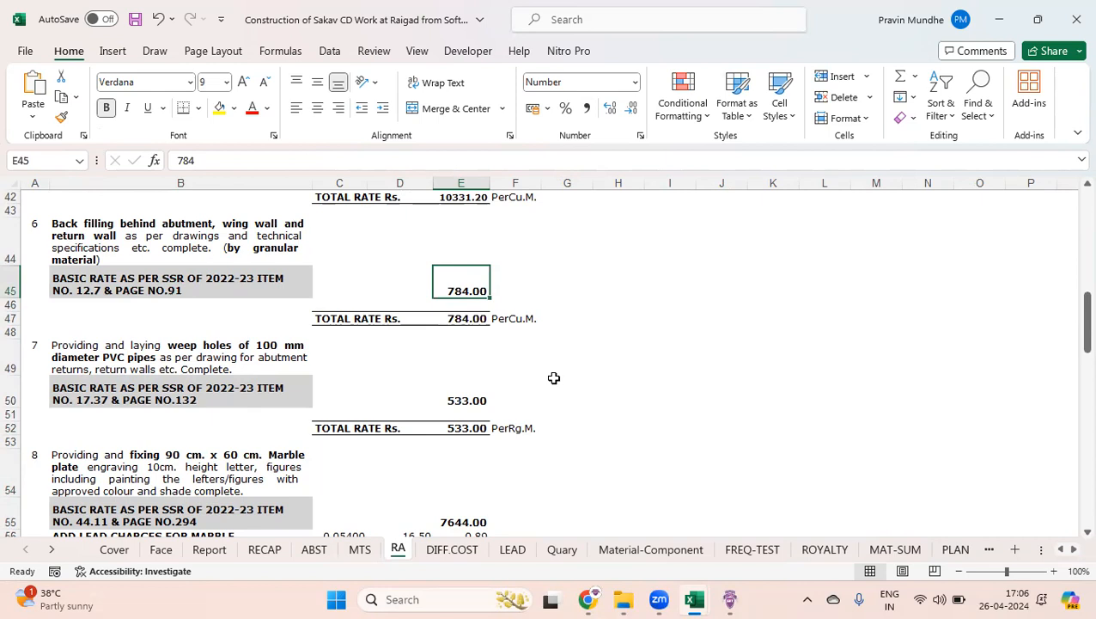
# Switch to File Explorer and open SSR_2022-23_Final from the Batch 62 Pune folder
pyautogui.click(622, 600)
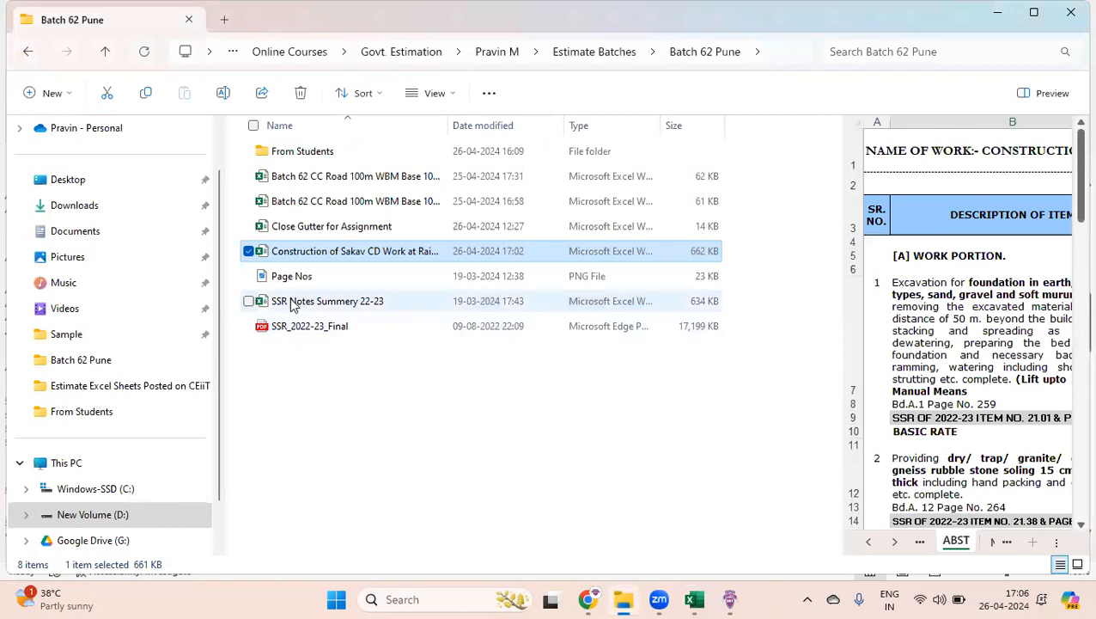
pyautogui.click(325, 379)
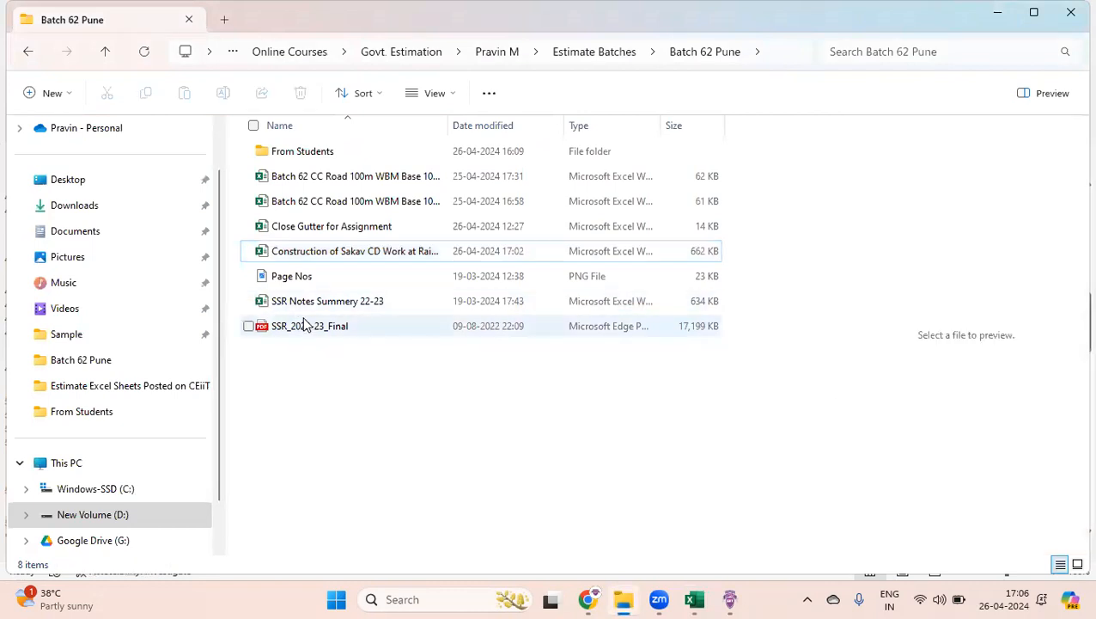
pyautogui.doubleClick(305, 325)
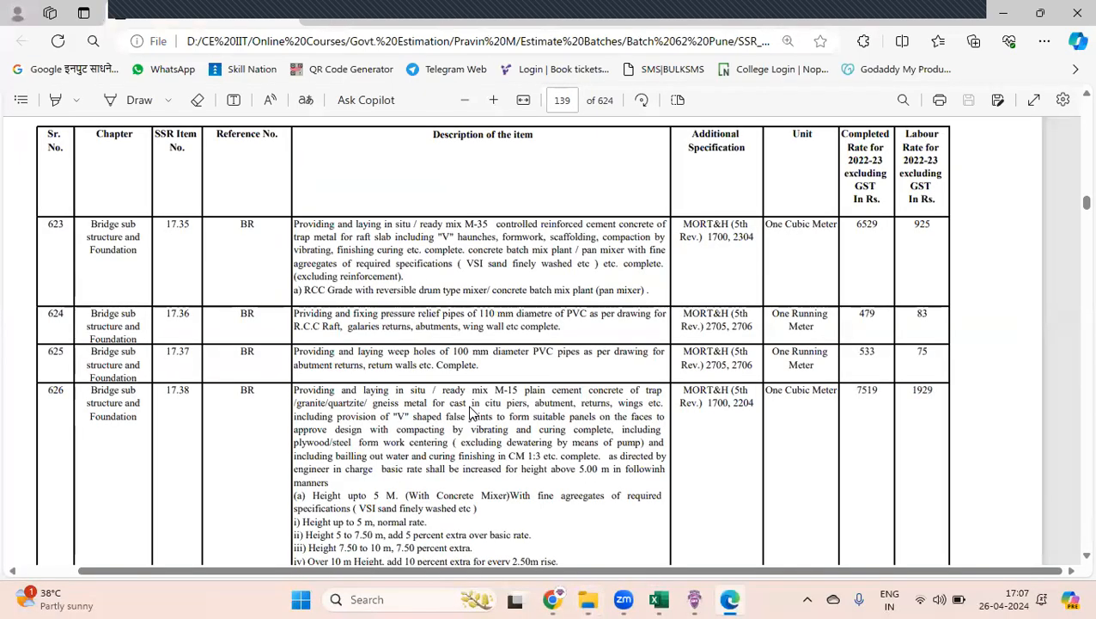
# Search the SSR PDF for 12.7 and go through the matches to the granular back filling item
pyautogui.hotkey('ctrl', 'f')
pyautogui.write('12.7')
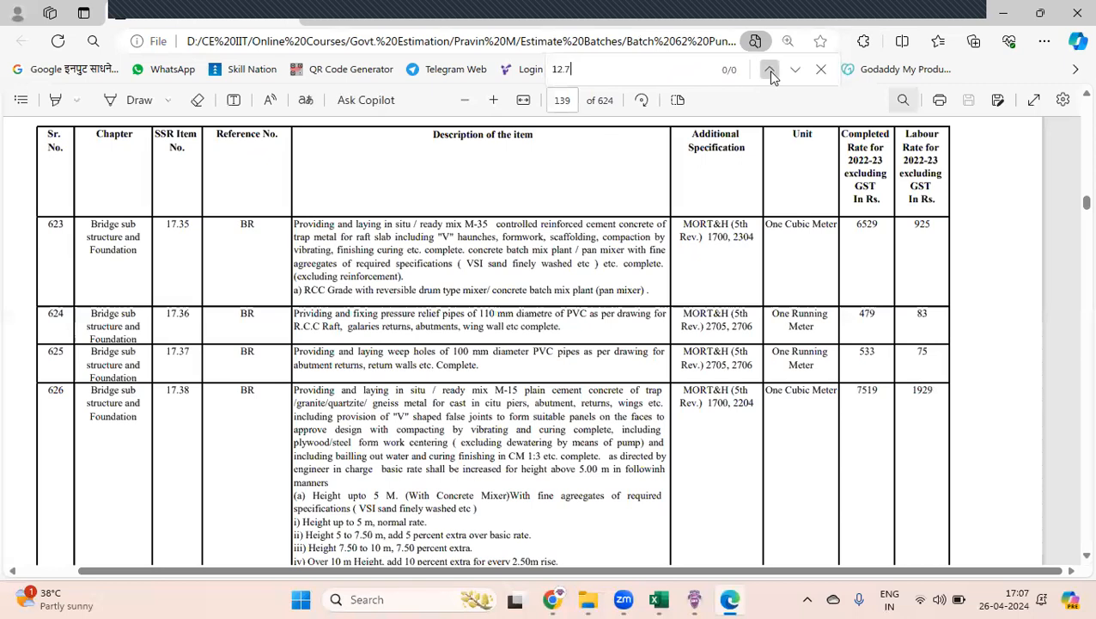
pyautogui.click(793, 73)
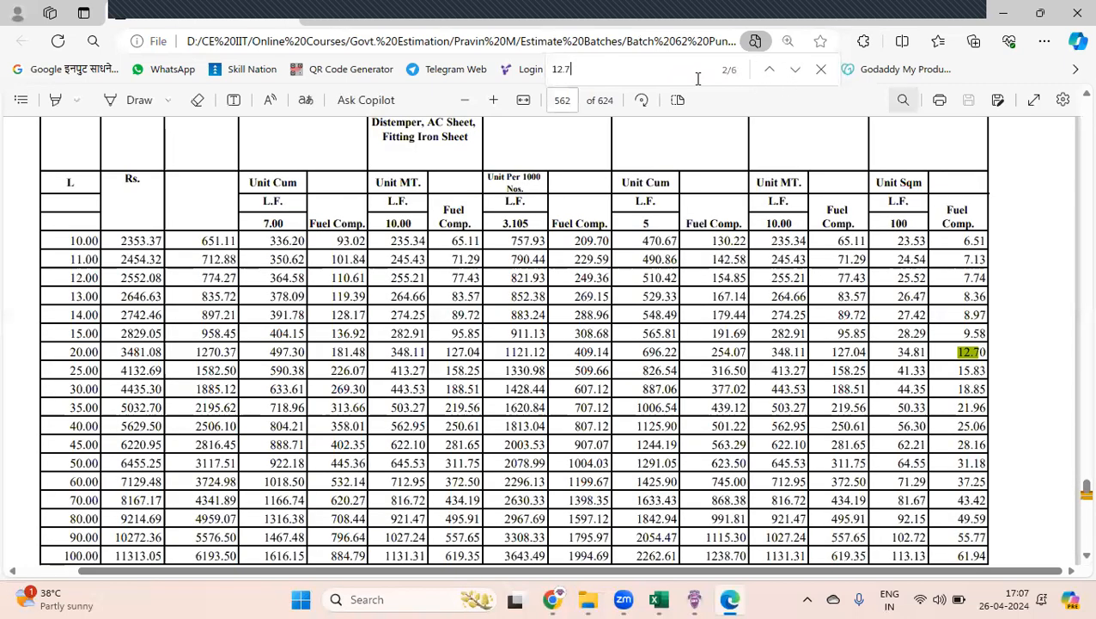
pyautogui.click(770, 69)
pyautogui.click(769, 69)
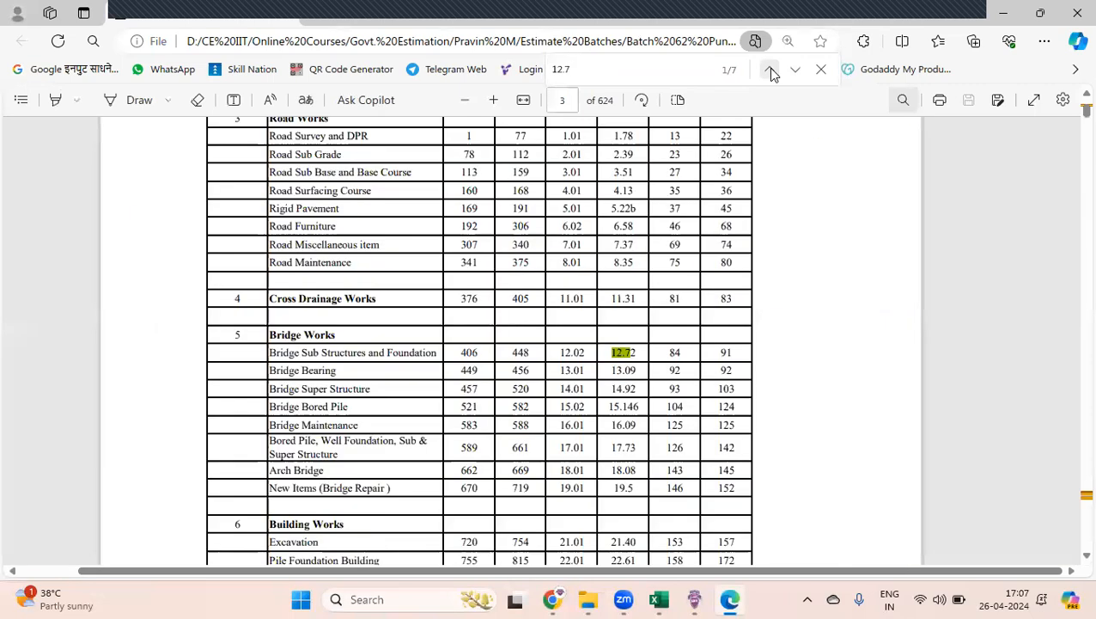
pyautogui.click(769, 70)
pyautogui.click(770, 72)
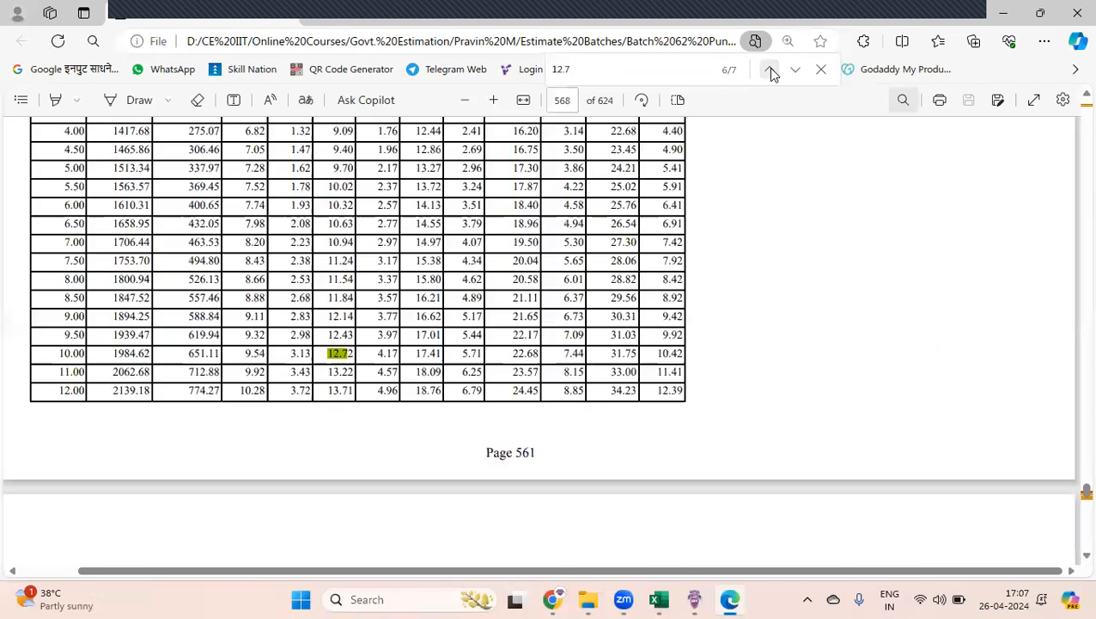
pyautogui.click(771, 72)
pyautogui.click(770, 72)
pyautogui.click(771, 71)
pyautogui.click(770, 72)
pyautogui.click(771, 72)
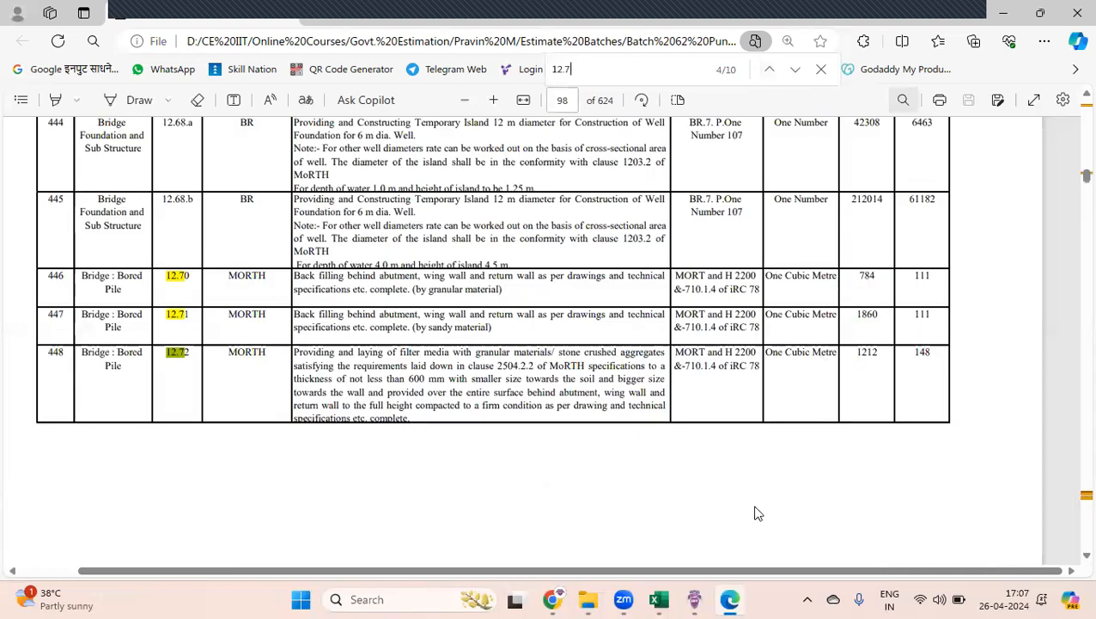
# Return to the Excel estimate and check the basic rates of the weep hole and marble plate items
pyautogui.click(730, 599)
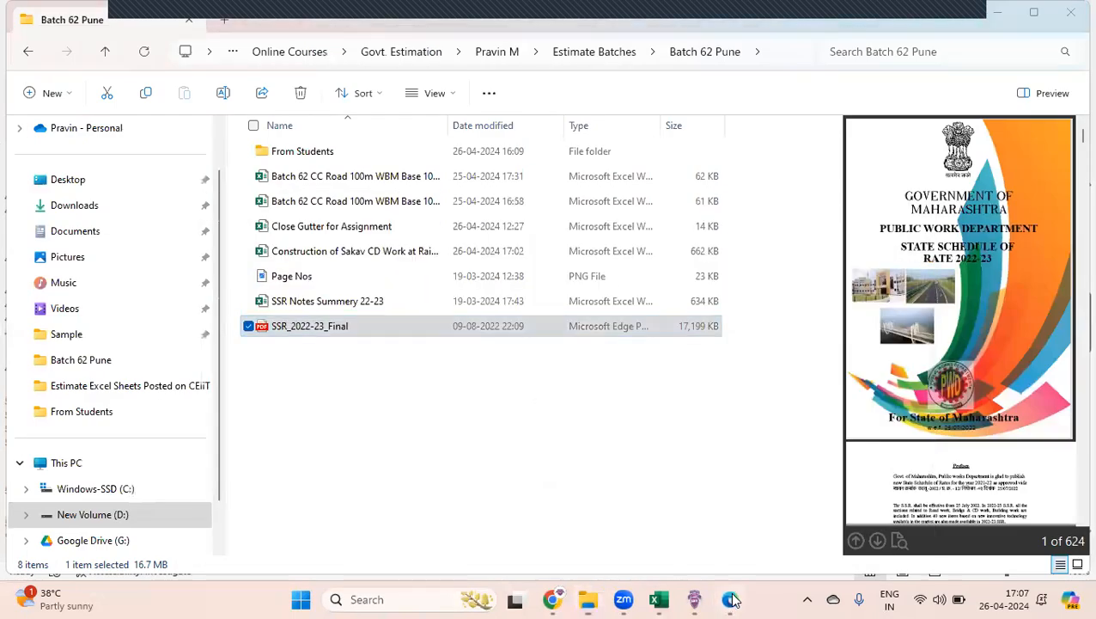
pyautogui.click(730, 599)
pyautogui.moveTo(659, 599)
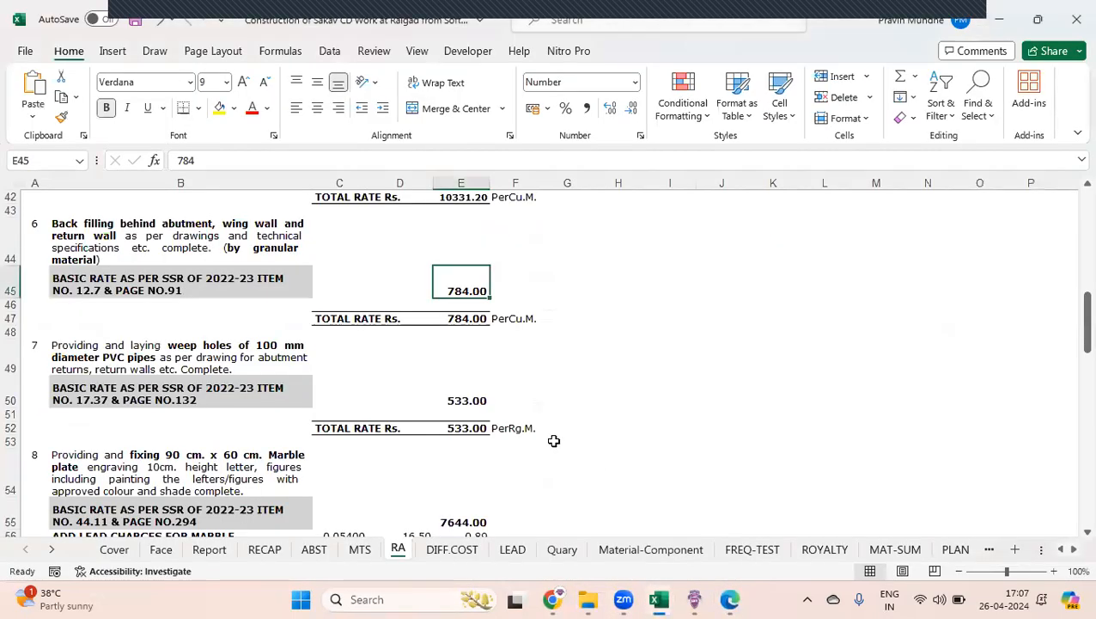
pyautogui.click(711, 528)
pyautogui.click(464, 402)
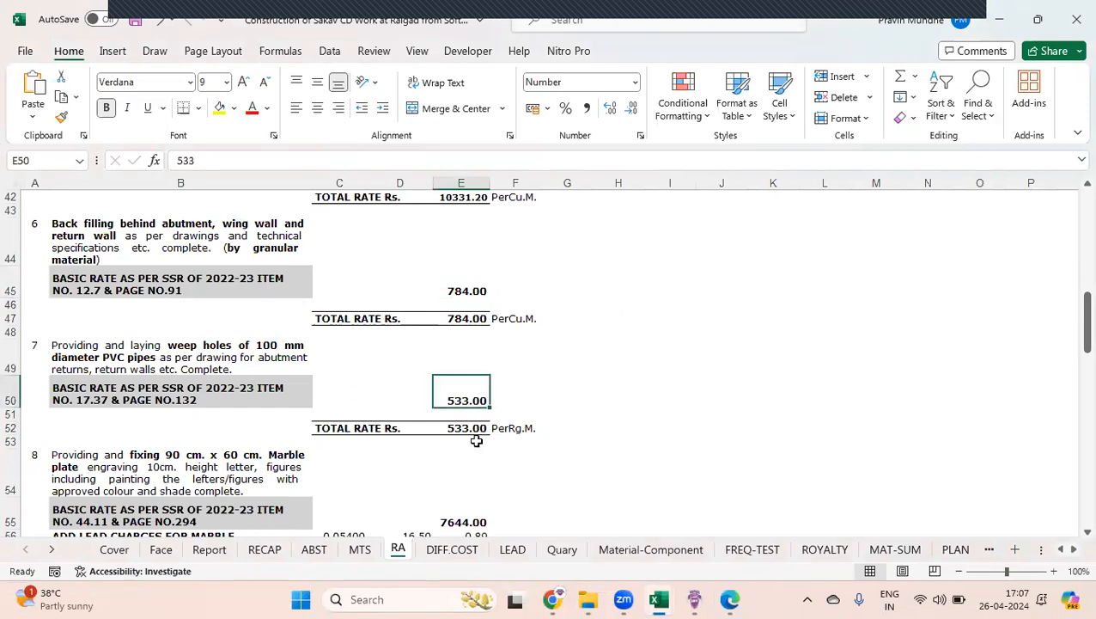
pyautogui.click(465, 517)
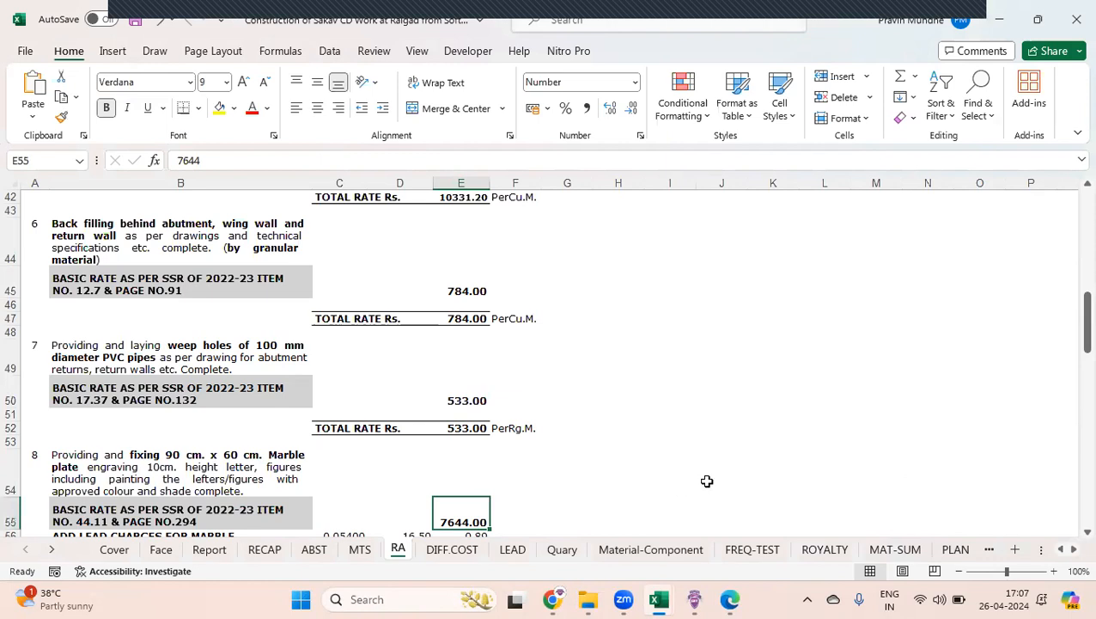
# Examine the marble plate item's total rate formula and go past the signature block at the end of the RA sheet
pyautogui.press('Down')
pyautogui.press('Down')
pyautogui.press('Down')
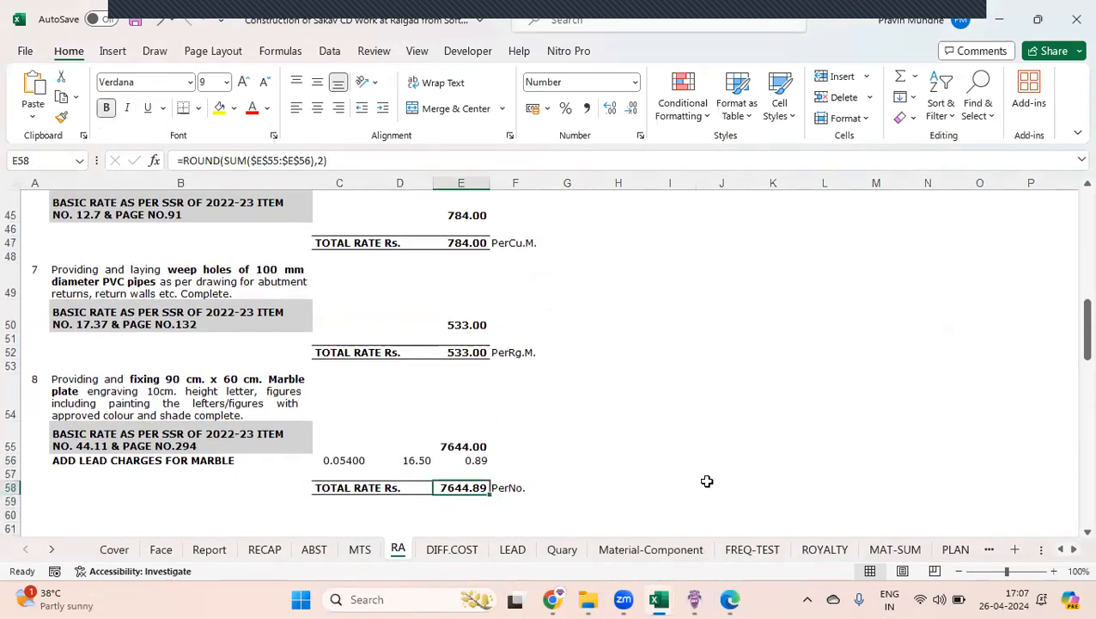
pyautogui.press('Down')
pyautogui.press('Down')
pyautogui.press('Down')
pyautogui.press('Down')
pyautogui.press('Down')
pyautogui.press('Down')
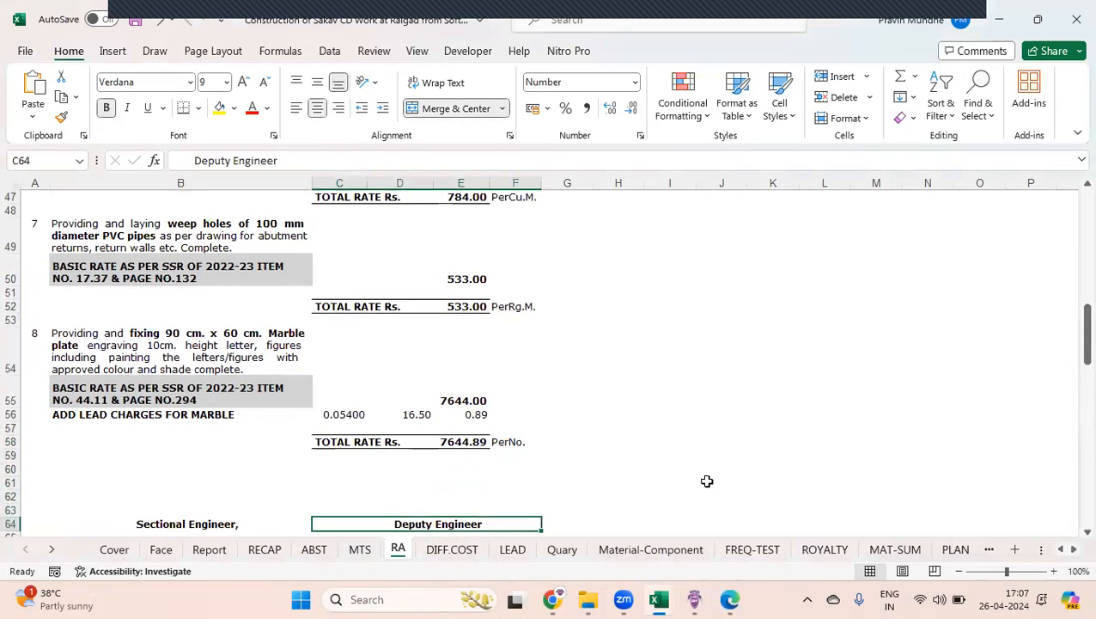
pyautogui.press('Down')
pyautogui.press('Down')
pyautogui.press('Down')
pyautogui.press('Down')
pyautogui.press('Down')
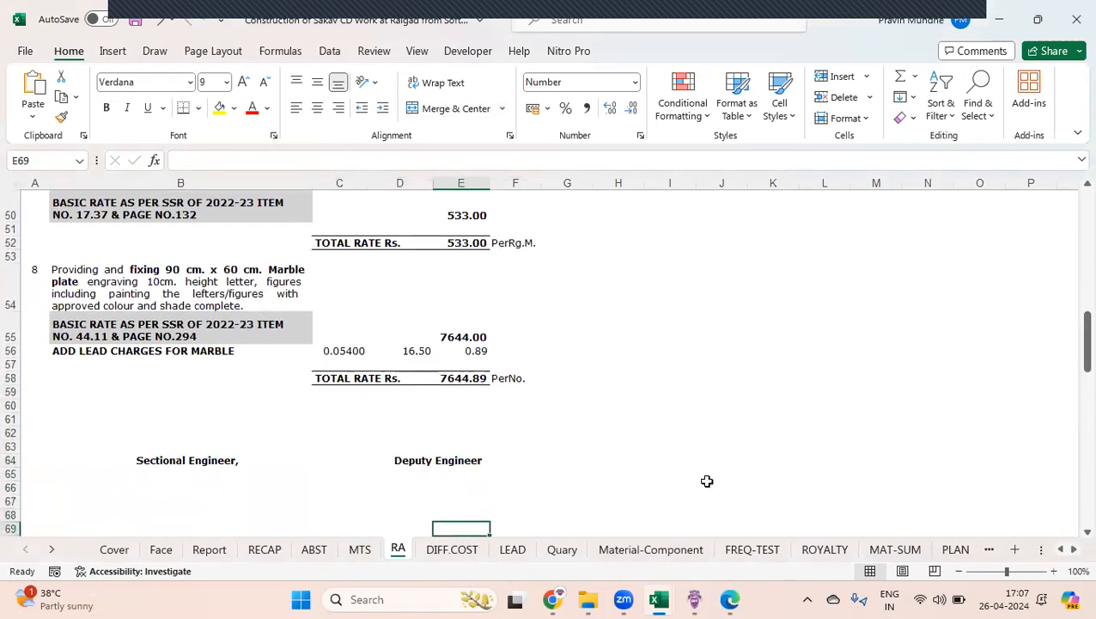
# Review the lead chart on the LEAD sheet and the quarry chart down to its certificate on the Quary sheet
pyautogui.click(510, 550)
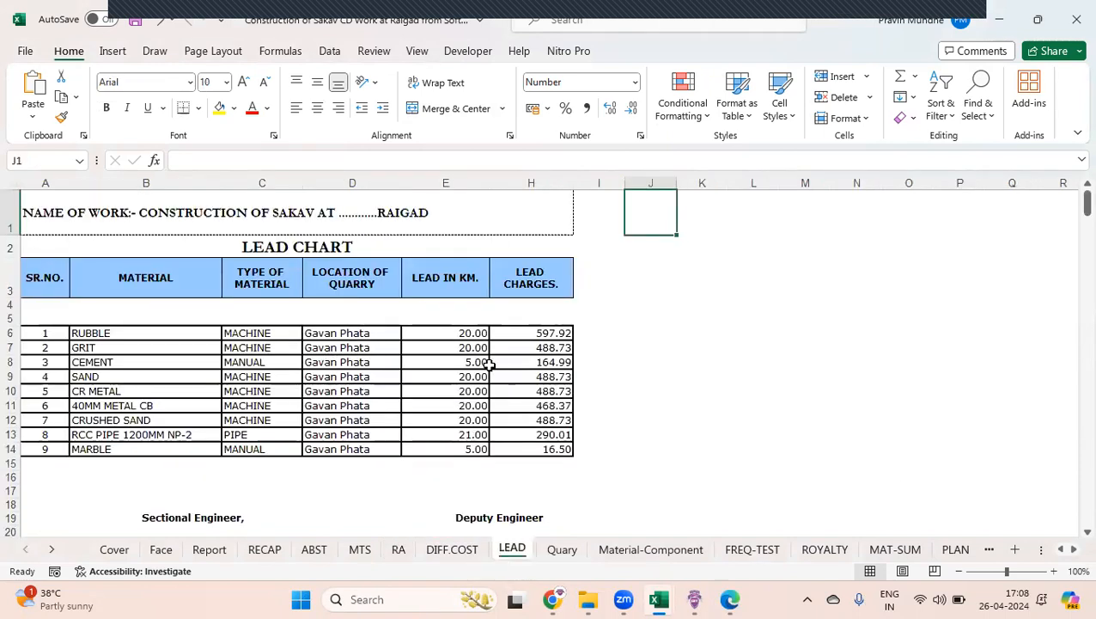
pyautogui.click(562, 550)
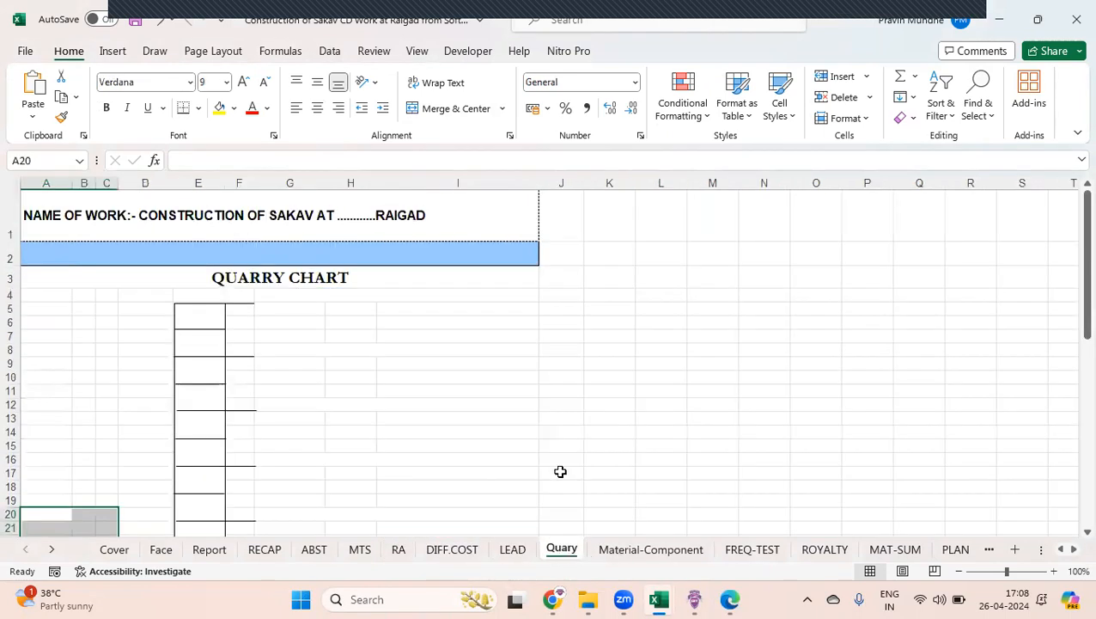
pyautogui.scroll(-1, 1072, 352)
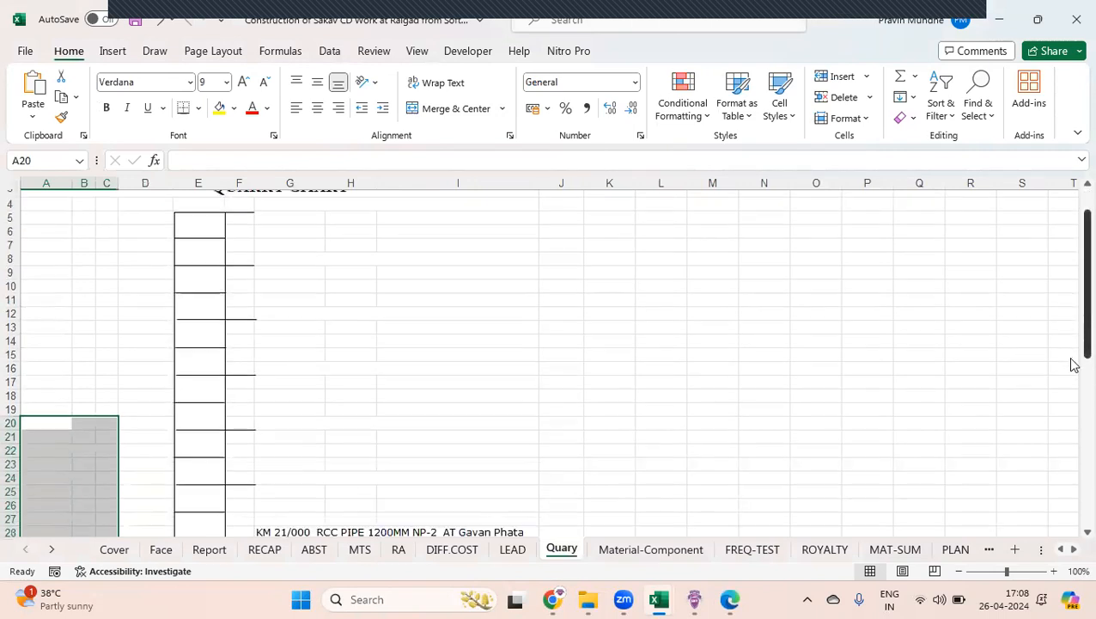
pyautogui.scroll(-6, 1071, 363)
pyautogui.click(800, 441)
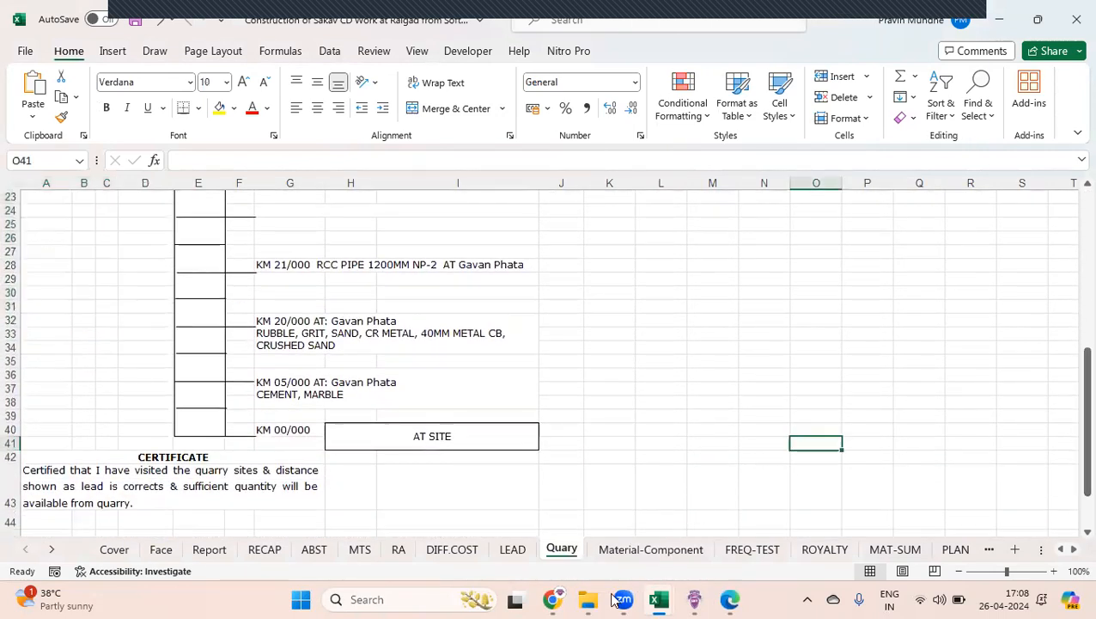
pyautogui.click(758, 360)
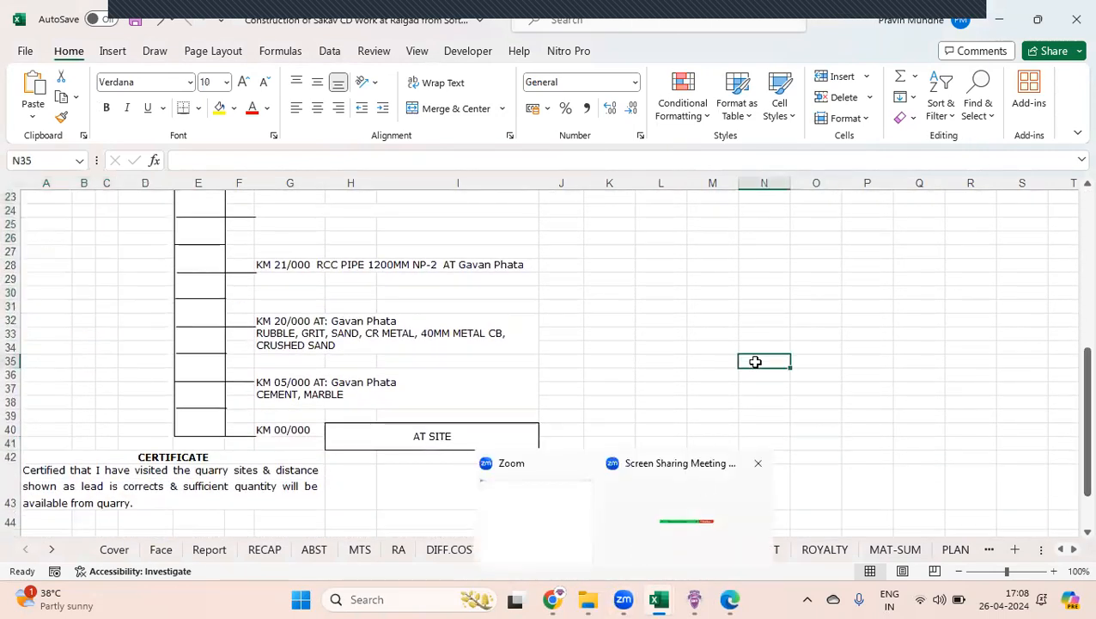
# Check the quantity, rate and total amount of the first excavation item on the ABST sheet
pyautogui.click(314, 549)
pyautogui.scroll(1, 1072, 378)
pyautogui.scroll(10, 1071, 368)
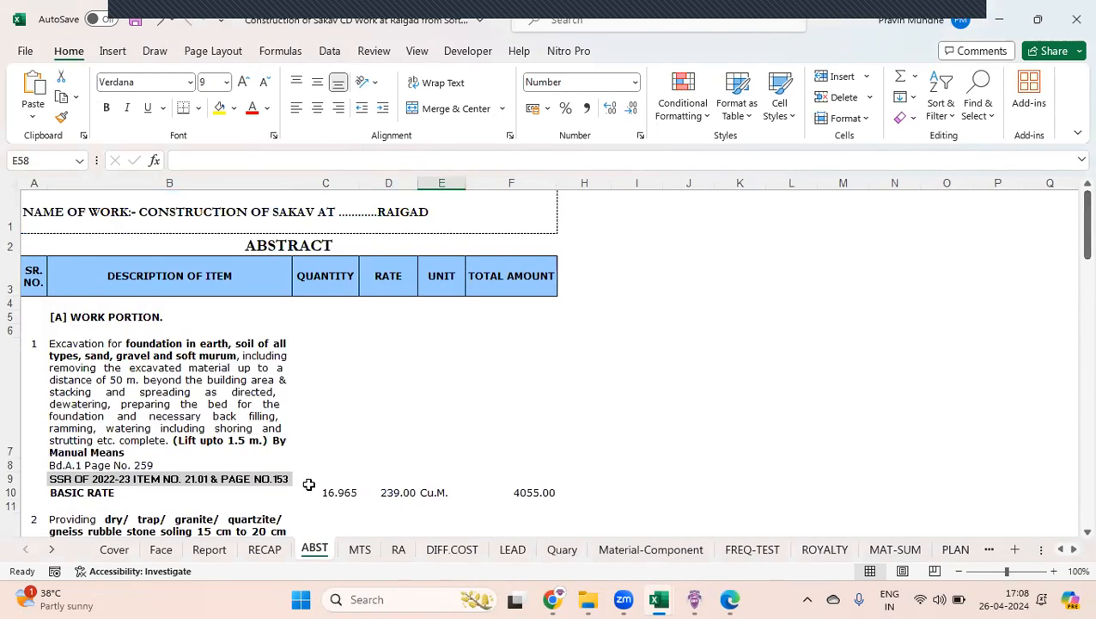
pyautogui.click(326, 491)
pyautogui.click(399, 494)
pyautogui.click(538, 505)
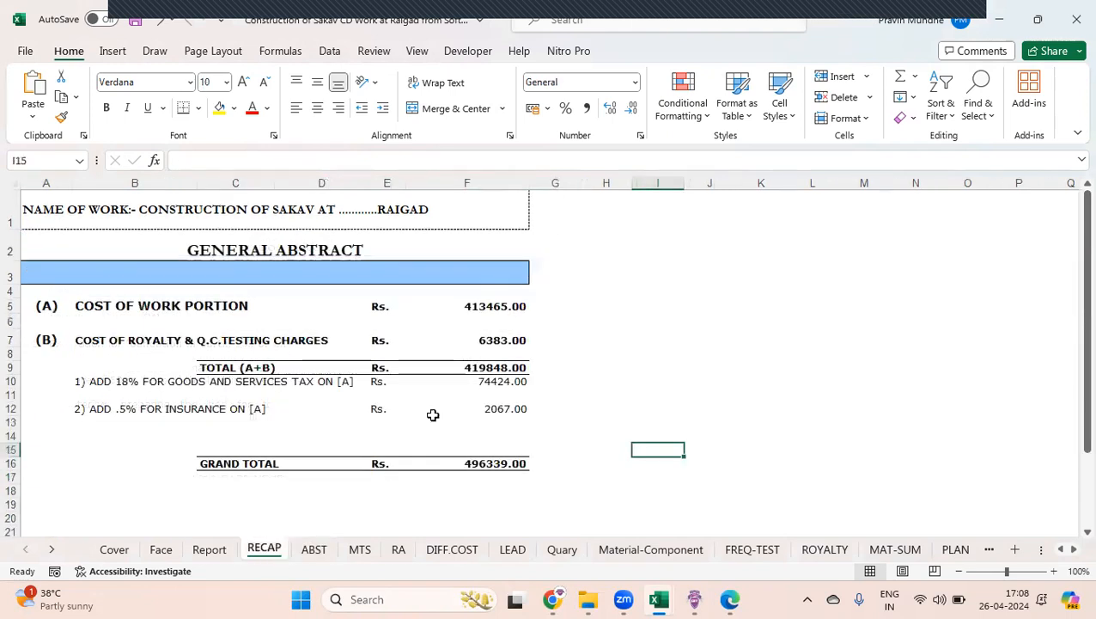
# Examine the RECAP sheet's formulas for the work portion, royalty and testing, A+B total, GST, insurance and grand total
pyautogui.click(495, 307)
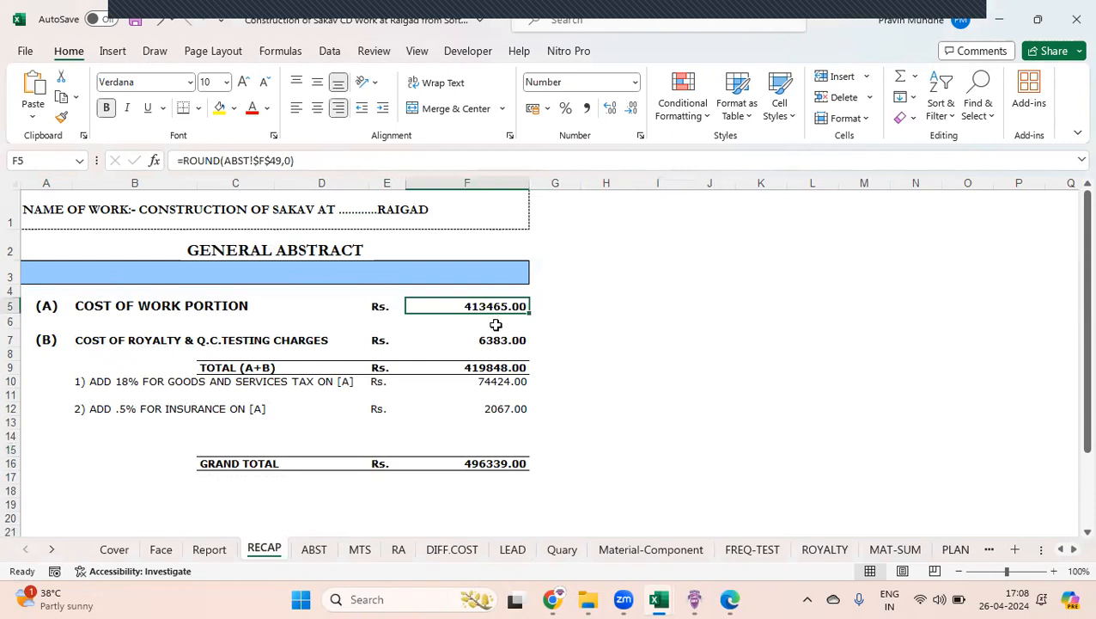
pyautogui.click(495, 341)
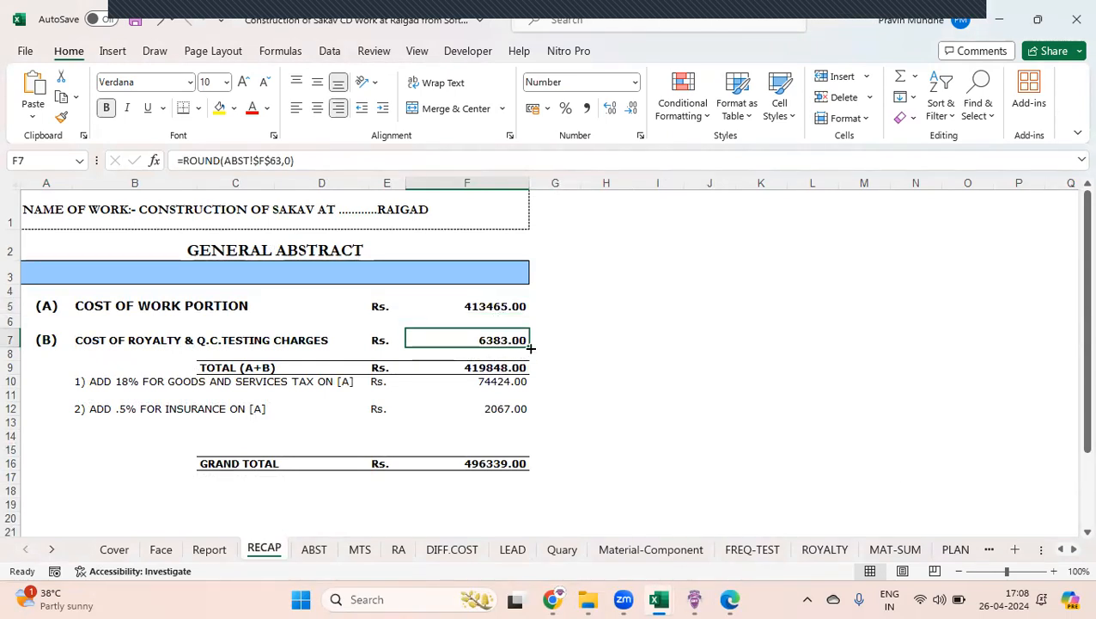
pyautogui.click(454, 371)
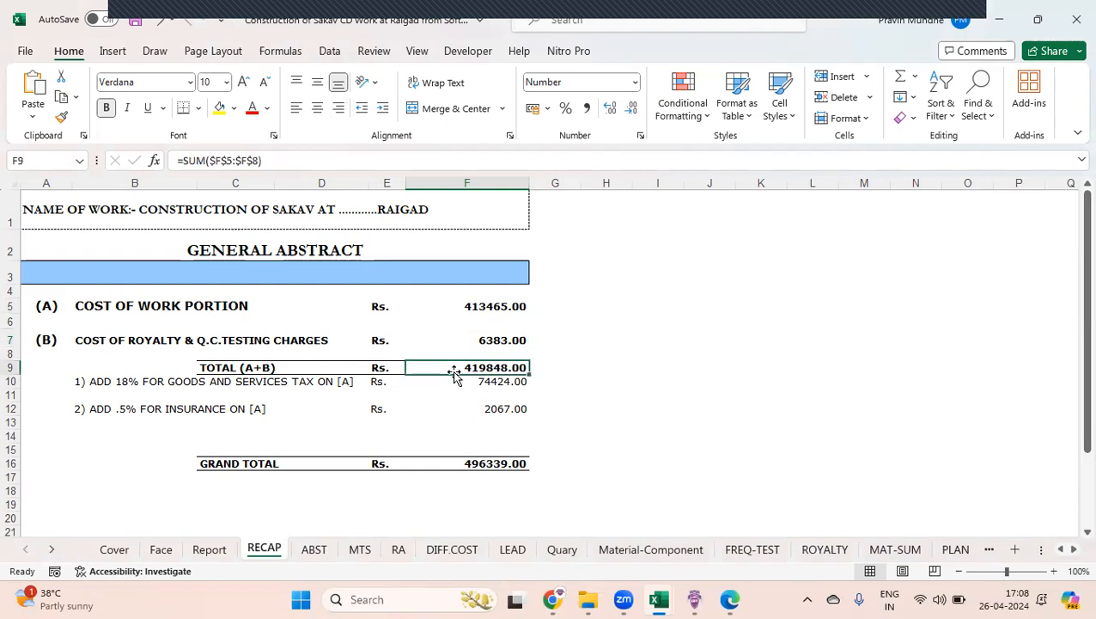
pyautogui.click(454, 380)
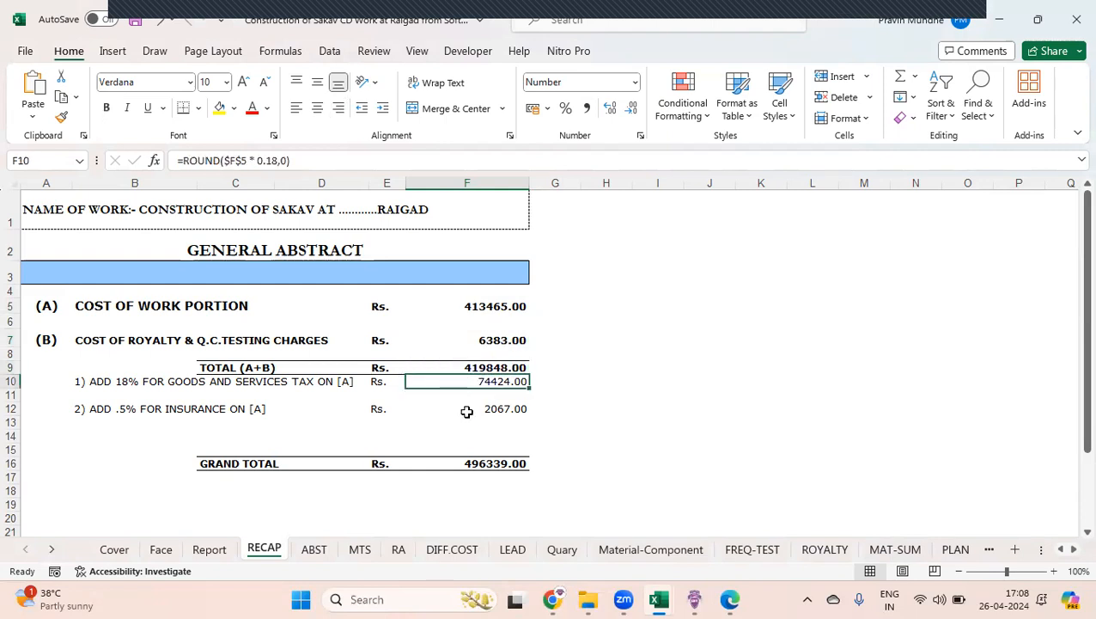
pyautogui.click(471, 408)
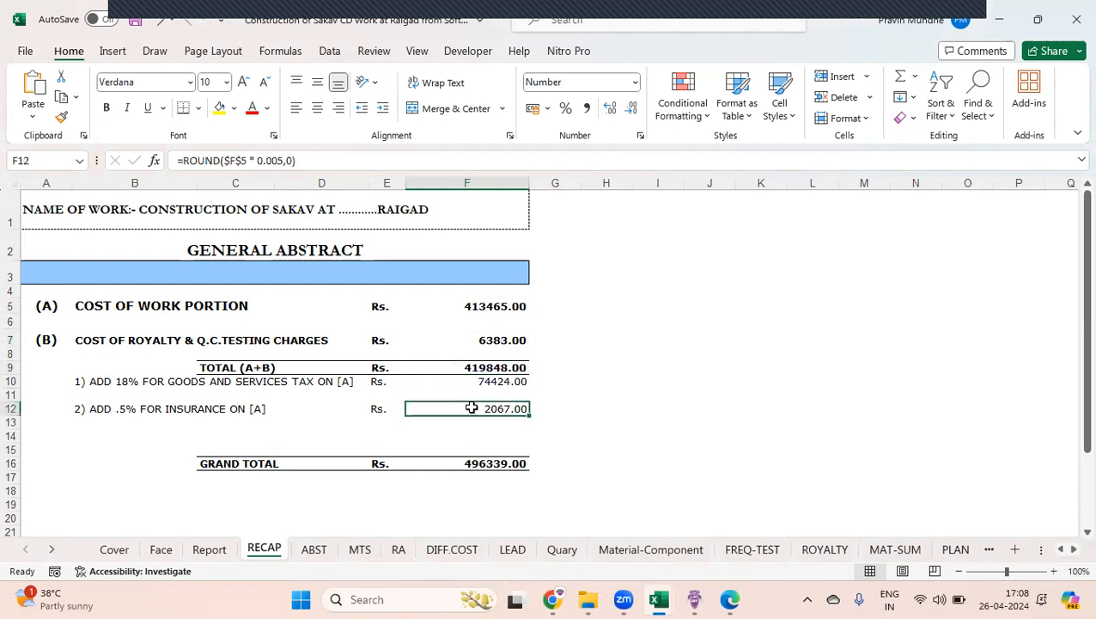
pyautogui.click(458, 464)
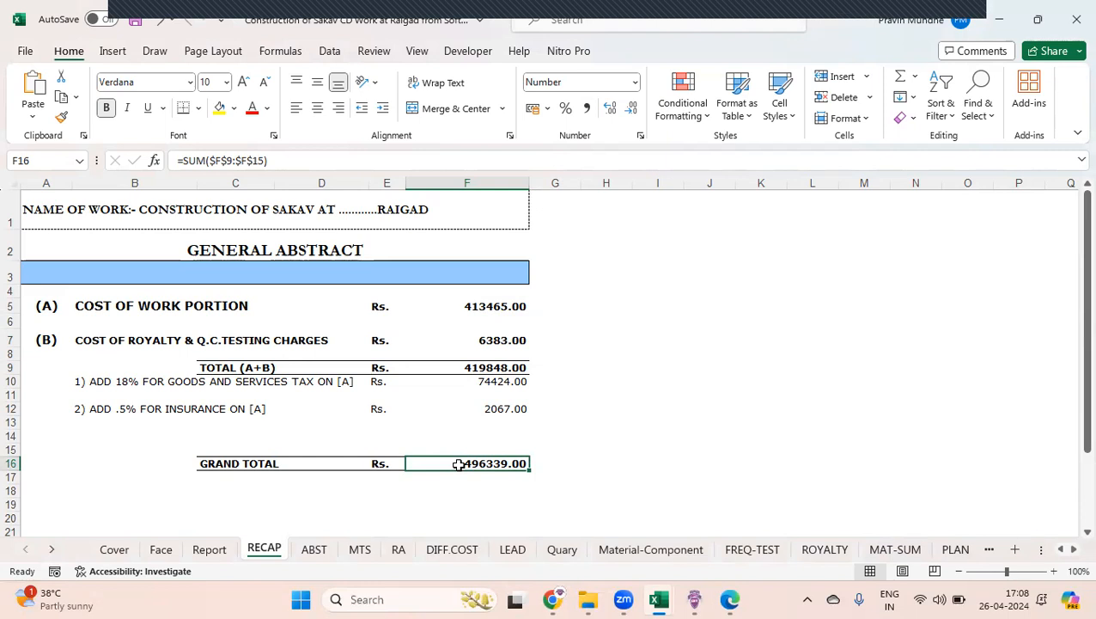
# Add a 1% charge in row 14 of the RECAP sheet, with 1% in E14 and the formula =F5*E14 in F14
pyautogui.click(117, 436)
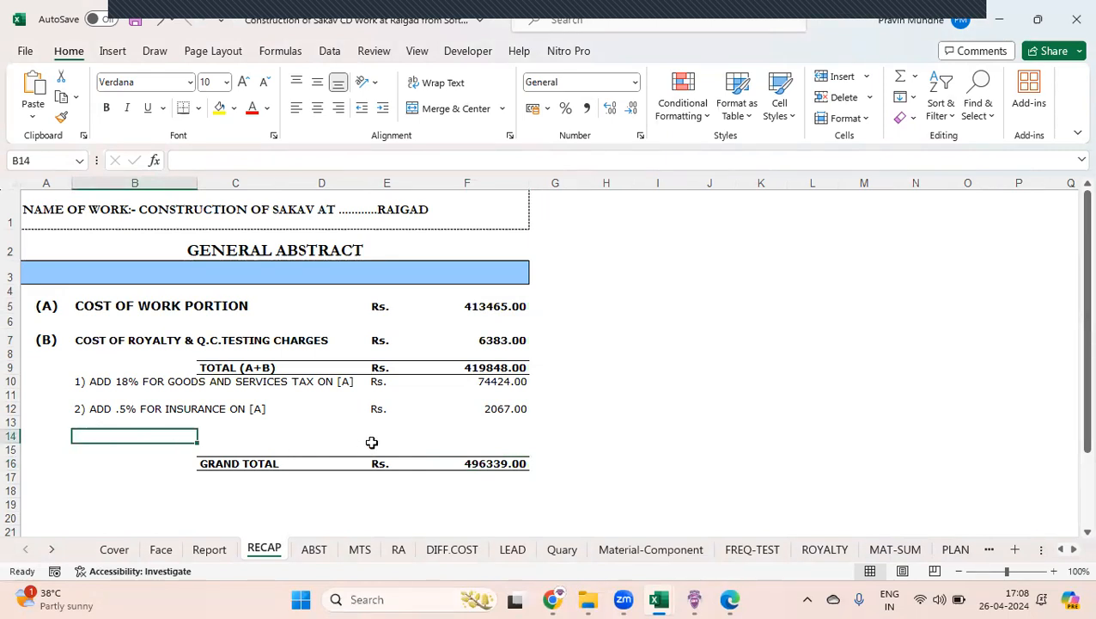
pyautogui.click(422, 438)
pyautogui.click(387, 434)
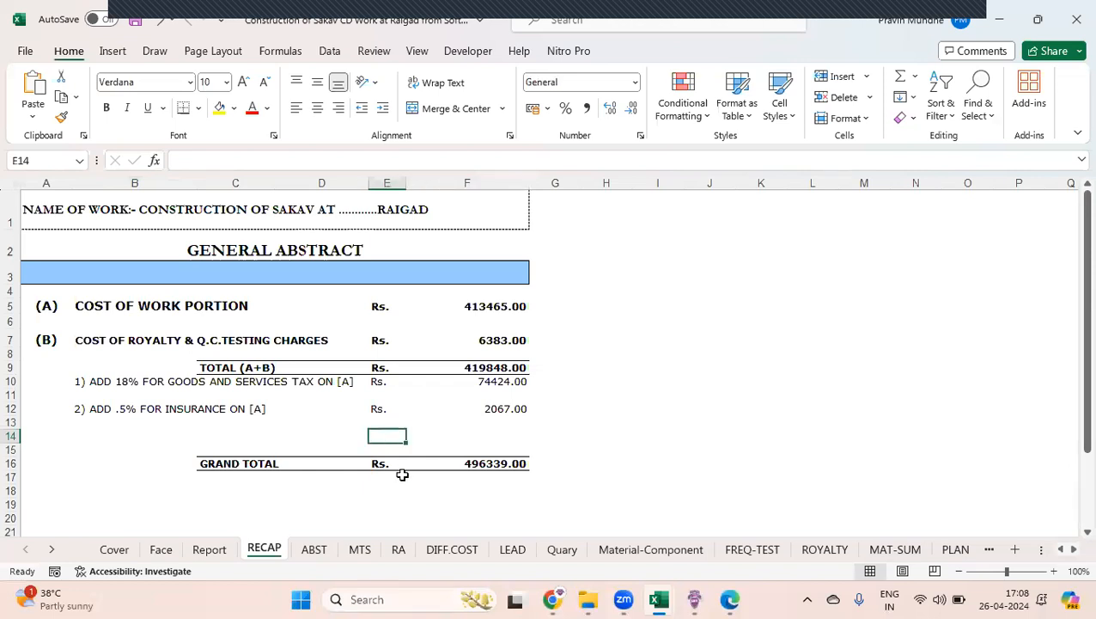
pyautogui.write('1')
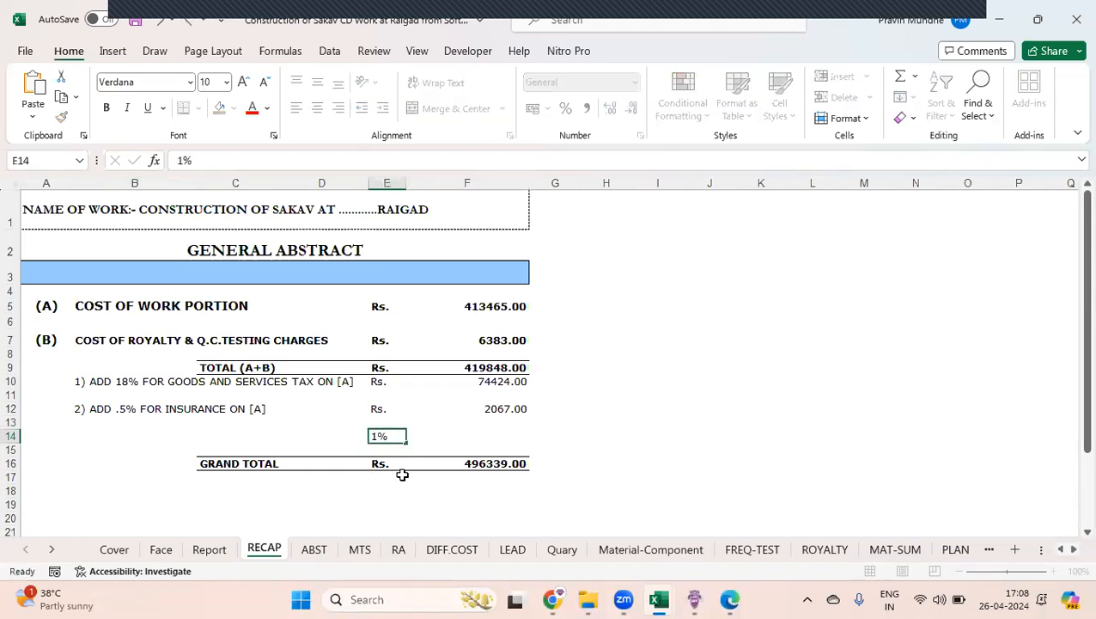
pyautogui.press('Right')
pyautogui.press('Right')
pyautogui.press('Left')
pyautogui.write('=')
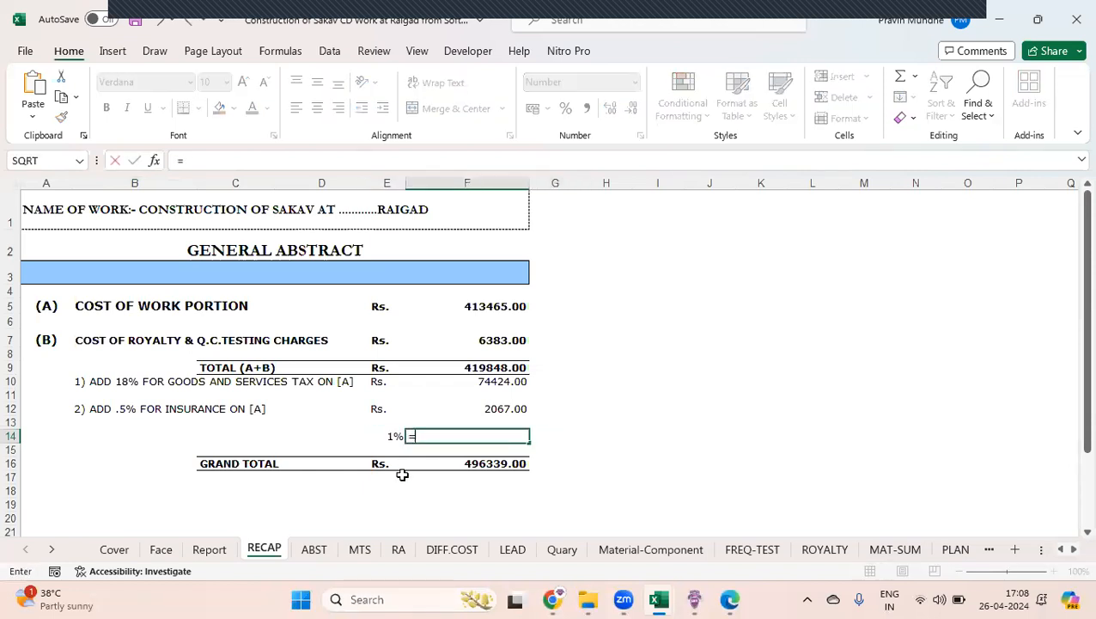
pyautogui.click(496, 308)
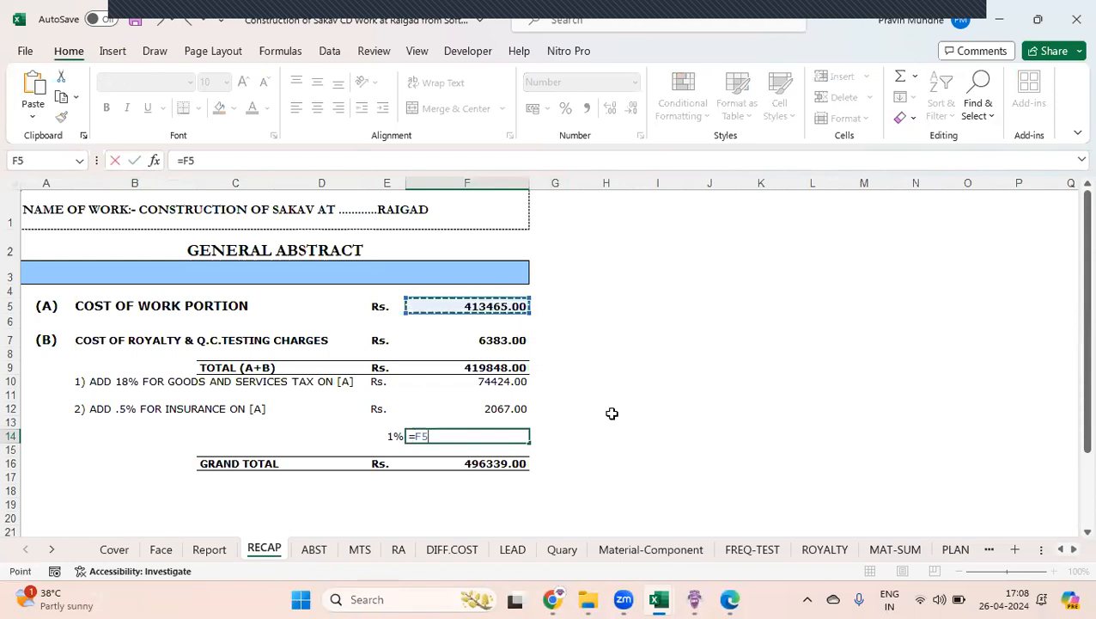
pyautogui.write('*')
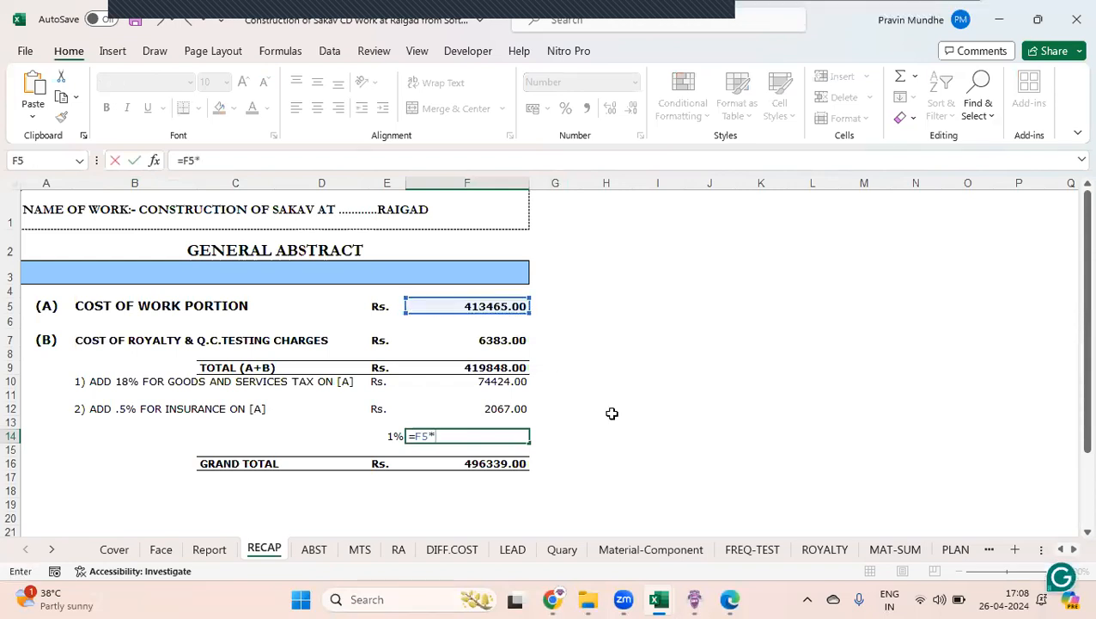
pyautogui.click(388, 435)
pyautogui.press('Return')
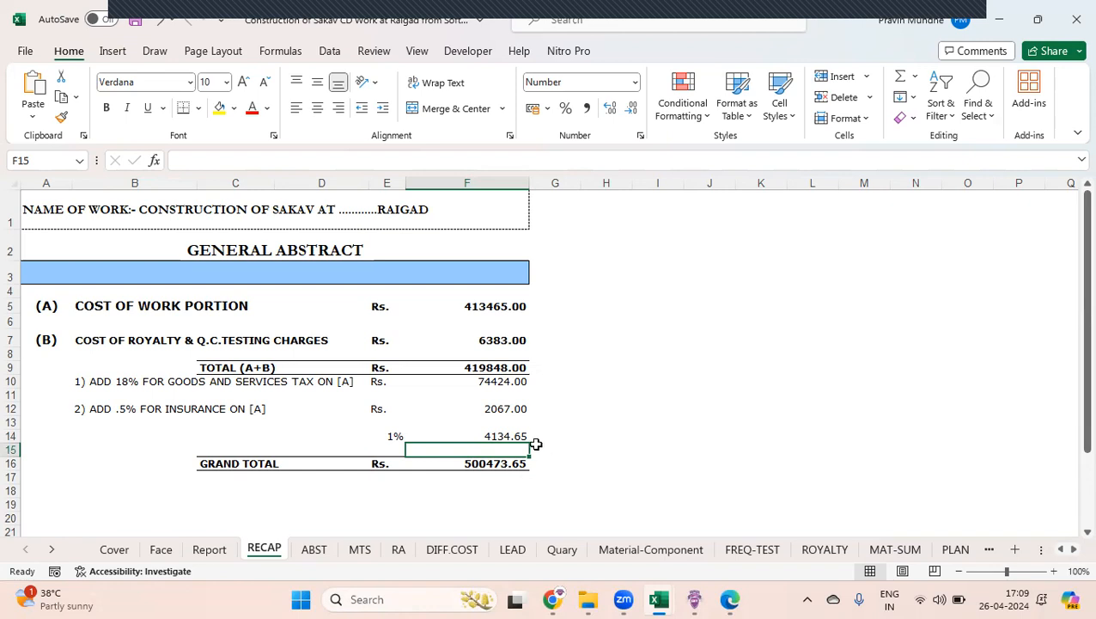
# Copy the insurance description from row 12 to B14 and renumber it as 3)
pyautogui.click(89, 405)
pyautogui.hotkey('ctrl', 'c')
pyautogui.click(80, 436)
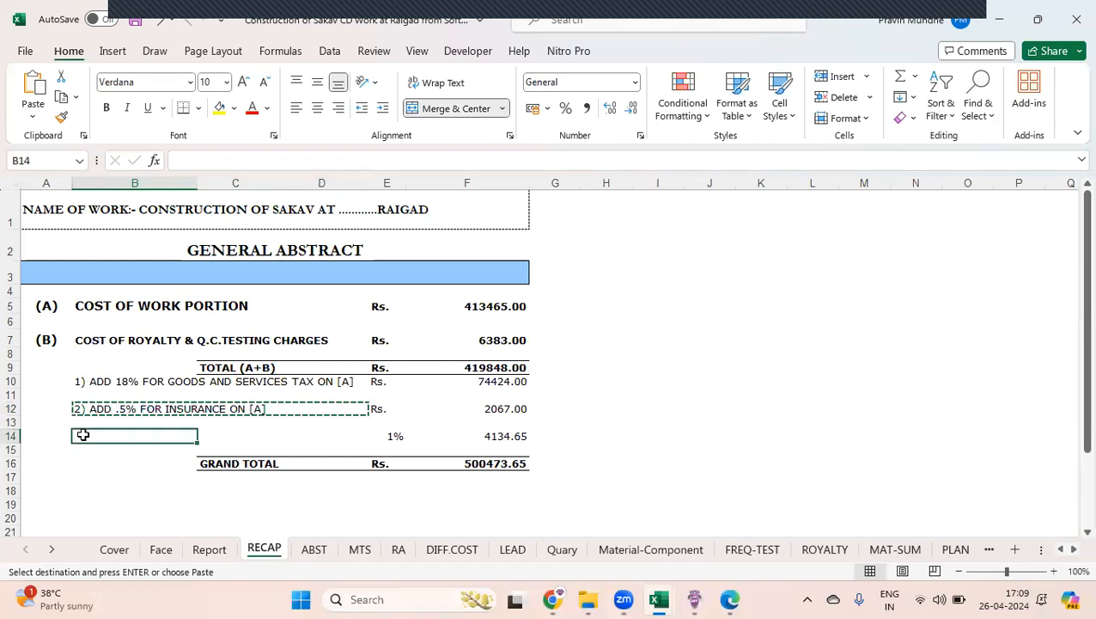
pyautogui.hotkey('ctrl', 'v')
pyautogui.doubleClick(80, 435)
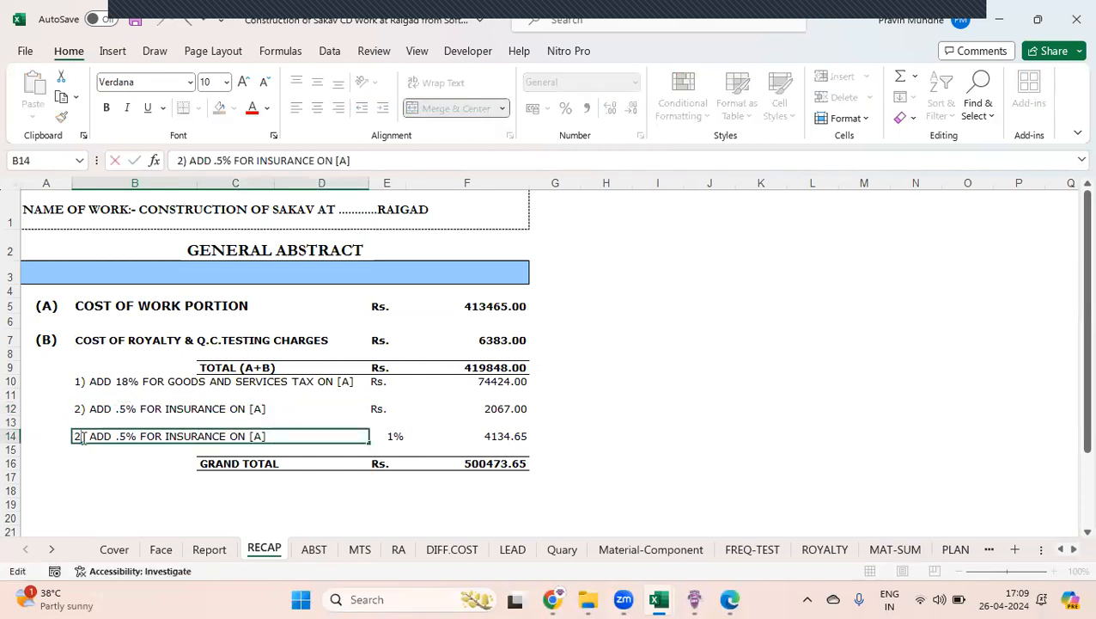
pyautogui.press('BackSpace')
pyautogui.write('3')
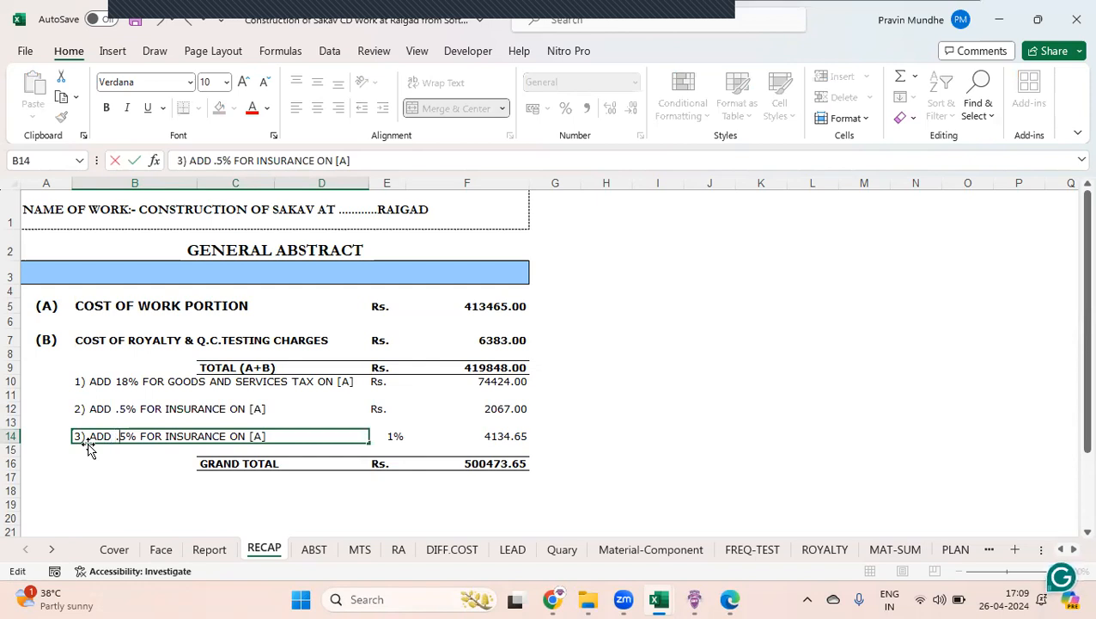
# Reword the description in B14 to "3) ADD 1% FOR SQM ON [A]"
pyautogui.press('BackSpace')
pyautogui.press('BackSpace')
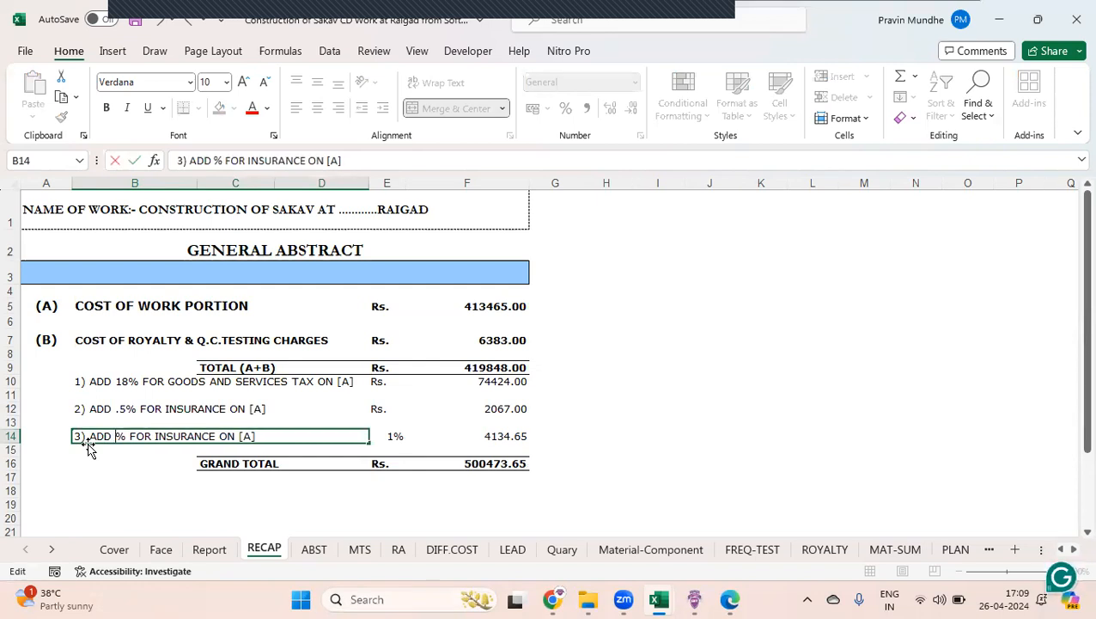
pyautogui.write('1')
pyautogui.press('End')
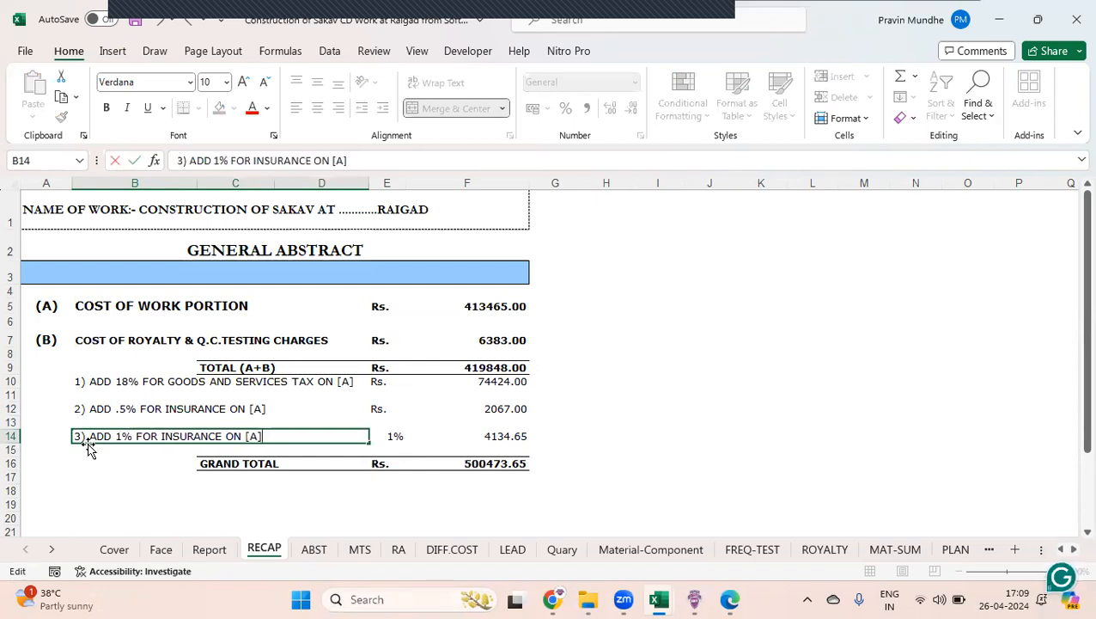
pyautogui.press('Left')
pyautogui.press('Left')
pyautogui.press('Left')
pyautogui.press('Left')
pyautogui.press('Left')
pyautogui.press('Left')
pyautogui.press('Left')
pyautogui.press('BackSpace')
pyautogui.press('BackSpace')
pyautogui.press('BackSpace')
pyautogui.press('BackSpace')
pyautogui.press('BackSpace')
pyautogui.press('BackSpace')
pyautogui.press('BackSpace')
pyautogui.press('BackSpace')
pyautogui.press('BackSpace')
pyautogui.write('SQM')
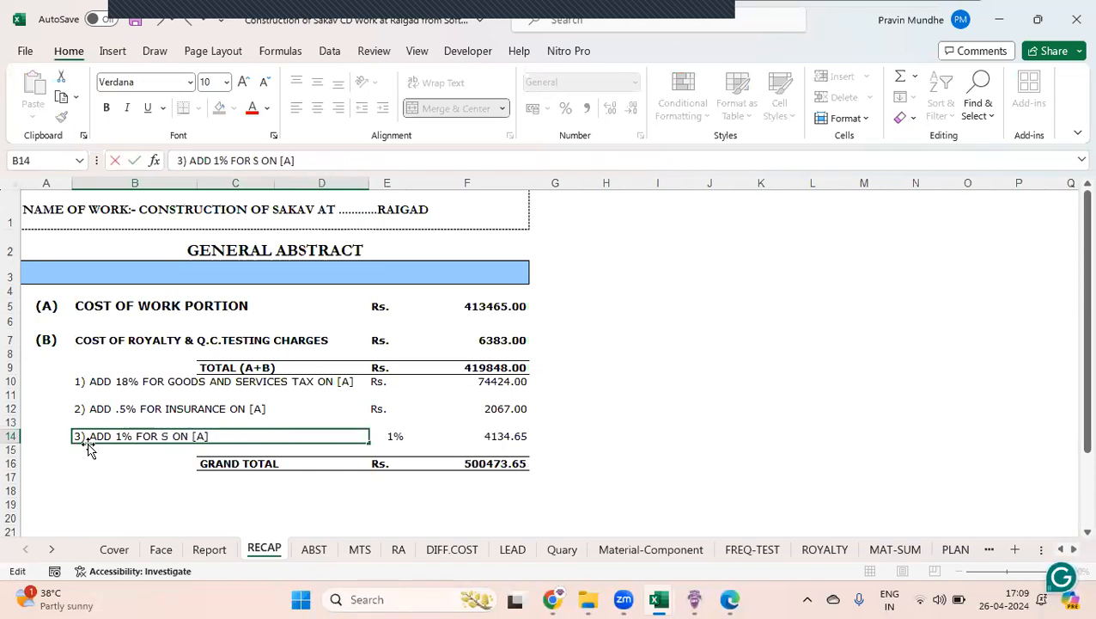
pyautogui.click(90, 451)
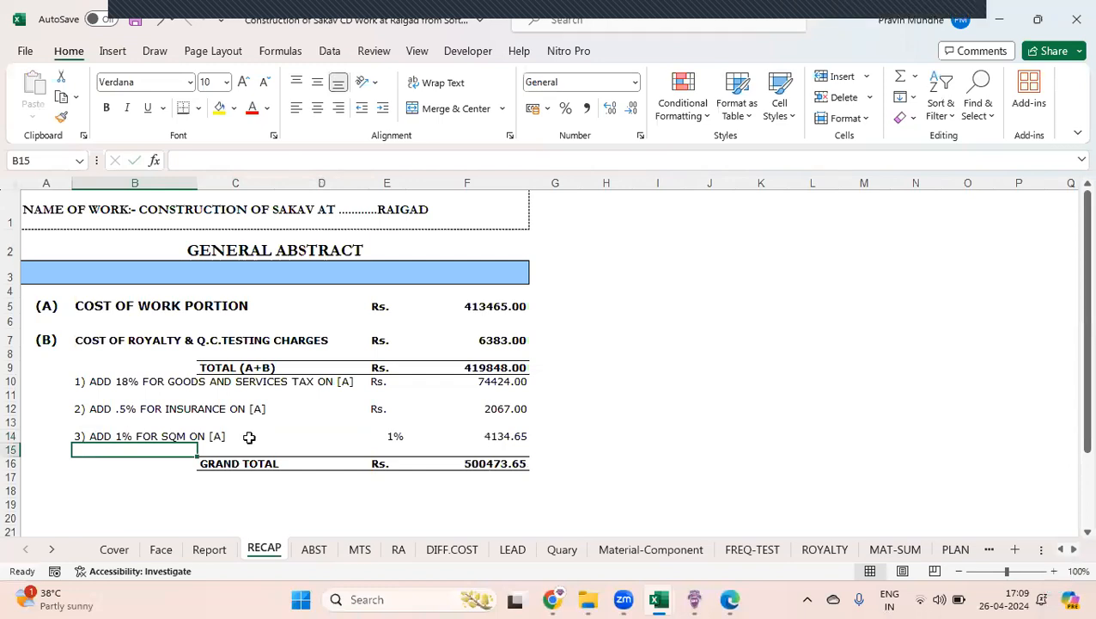
# Look through the Report, Face and Cover sheets of the estimate
pyautogui.click(215, 550)
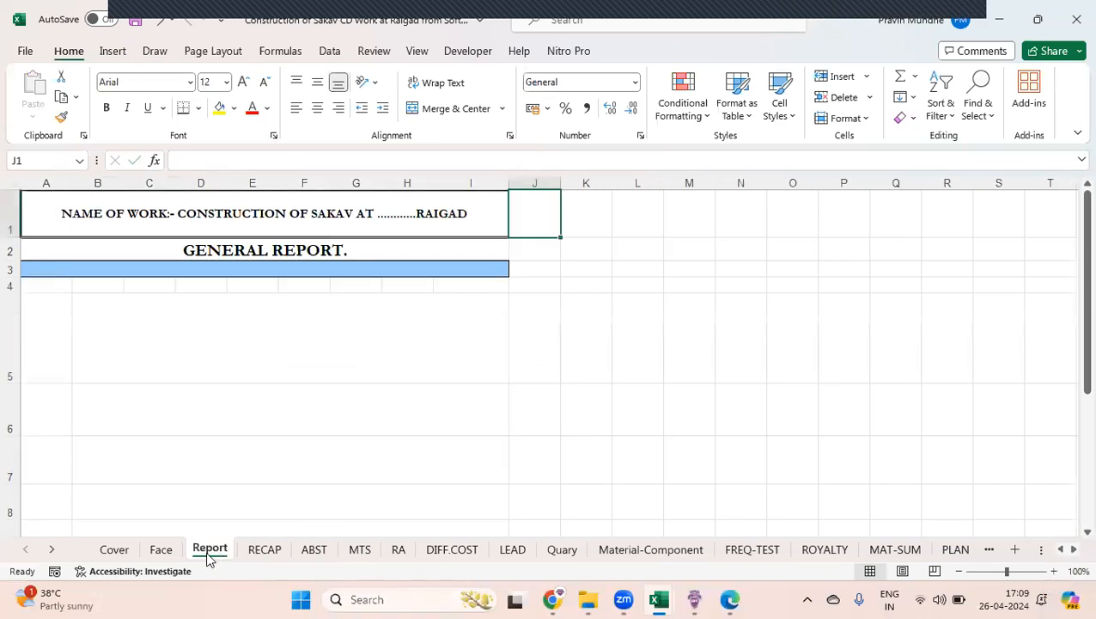
pyautogui.click(162, 551)
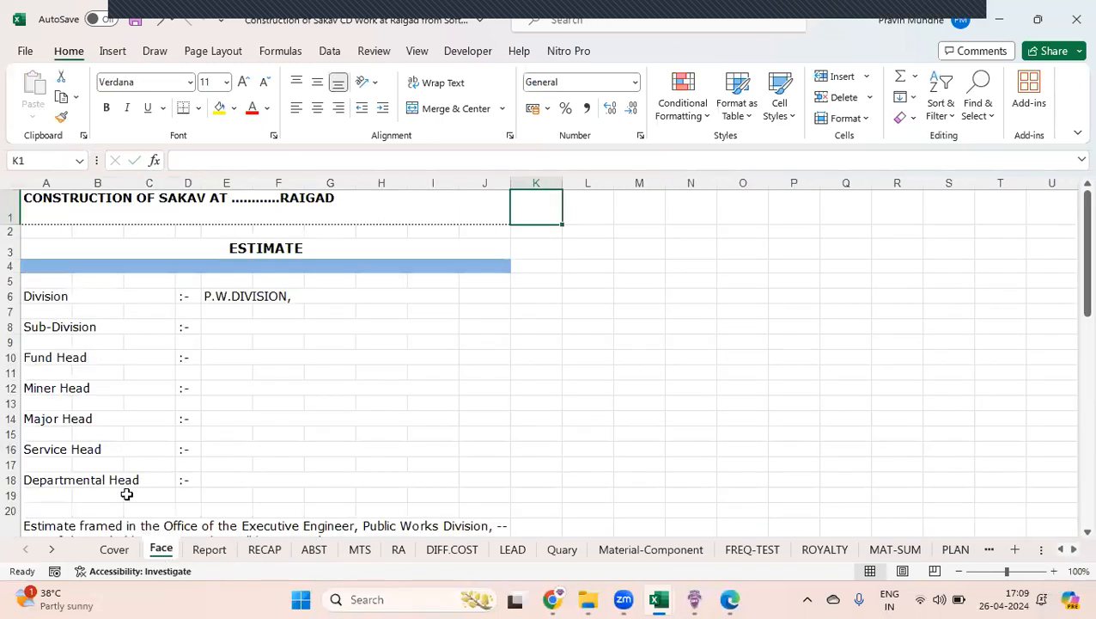
pyautogui.click(118, 552)
pyautogui.moveTo(1073, 268); pyautogui.dragTo(1073, 217)
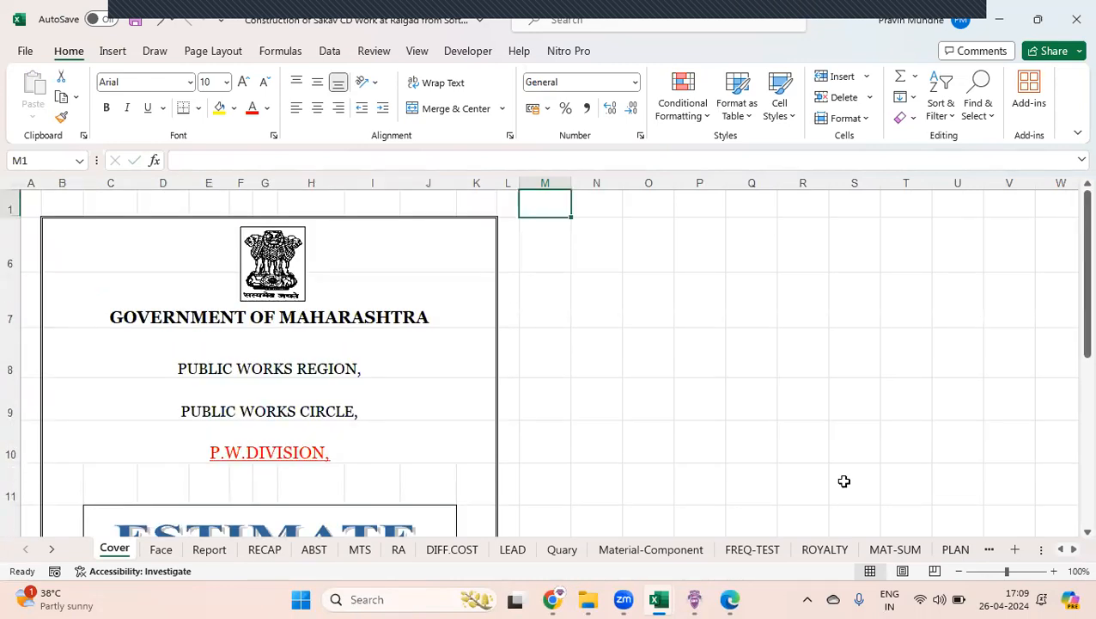
# Go through the material summary, plan, royalty, testing, component, quarry and lead sheets, ending on the RA sheet
pyautogui.click(898, 552)
pyautogui.click(955, 552)
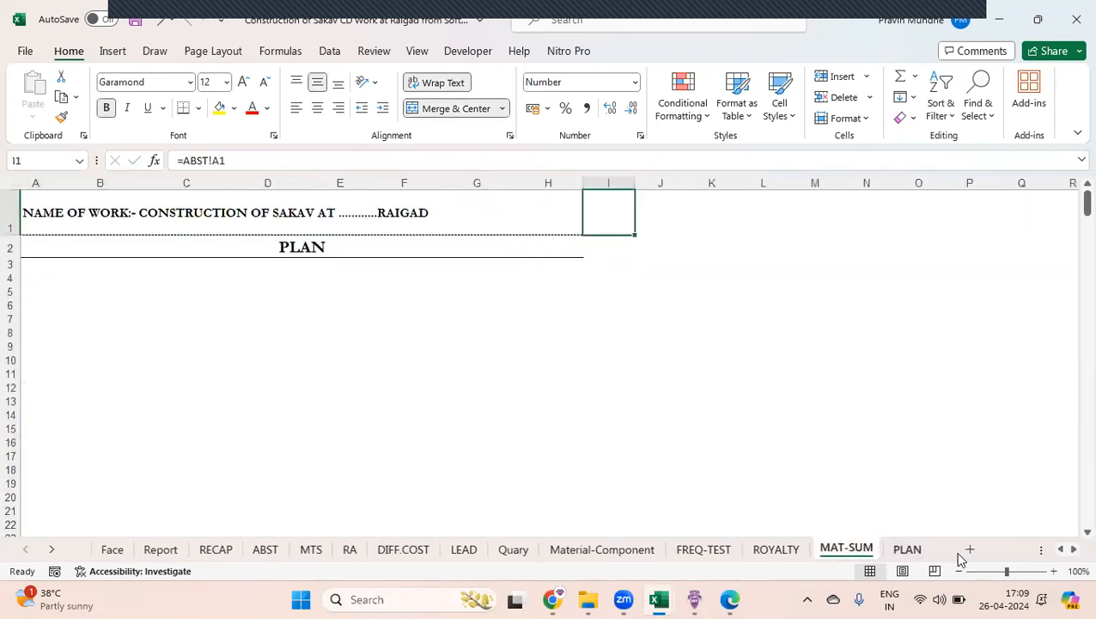
pyautogui.click(834, 550)
pyautogui.click(791, 554)
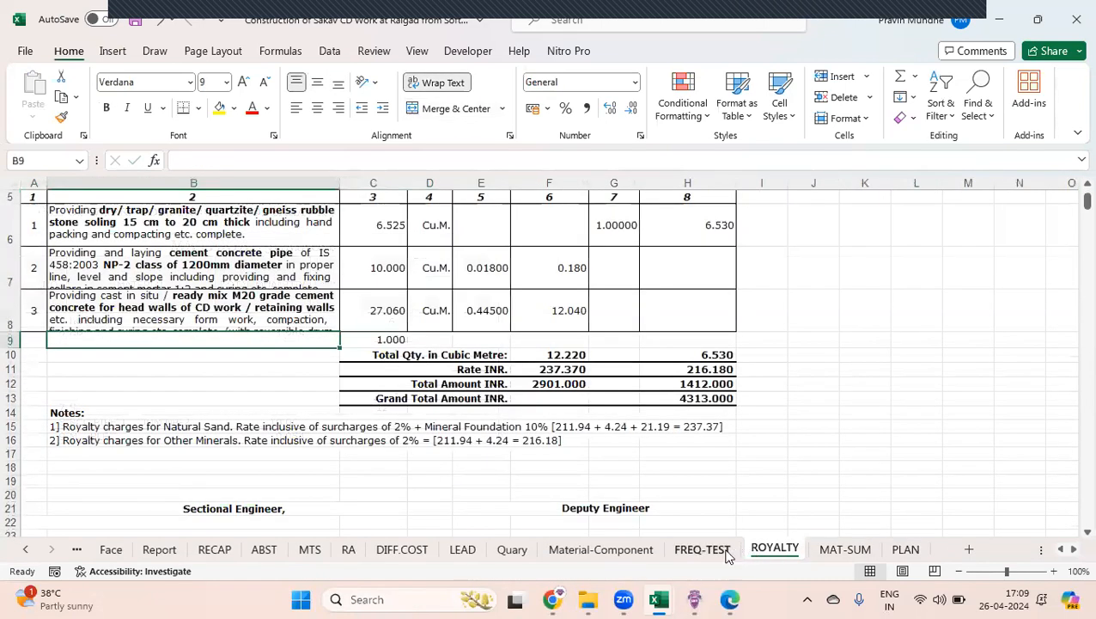
pyautogui.click(726, 554)
pyautogui.click(617, 554)
pyautogui.click(510, 554)
pyautogui.click(463, 550)
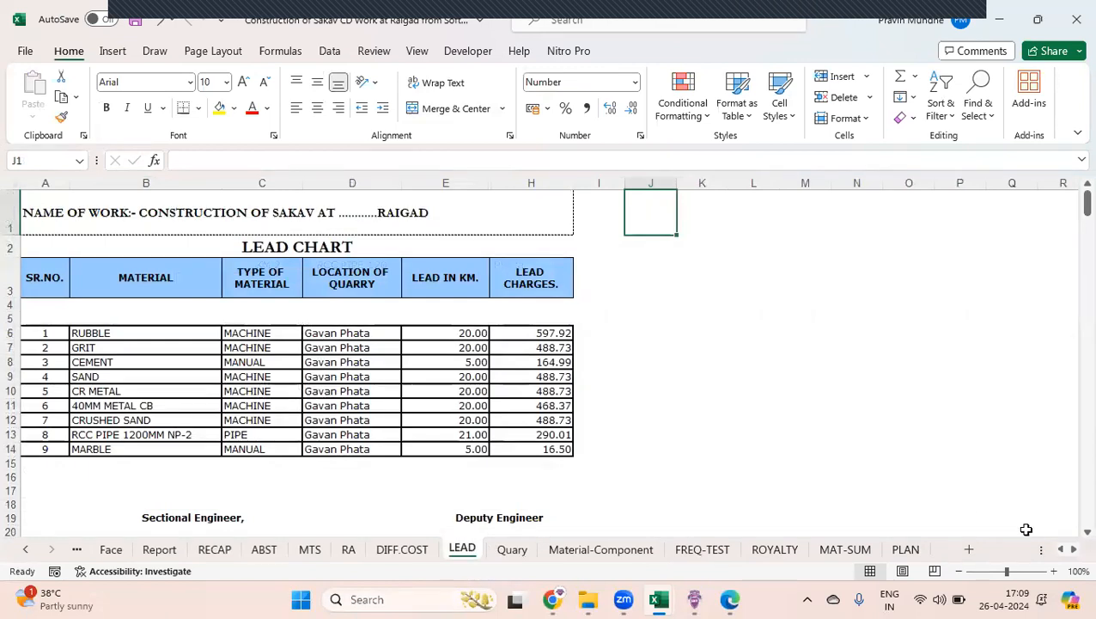
pyautogui.click(29, 550)
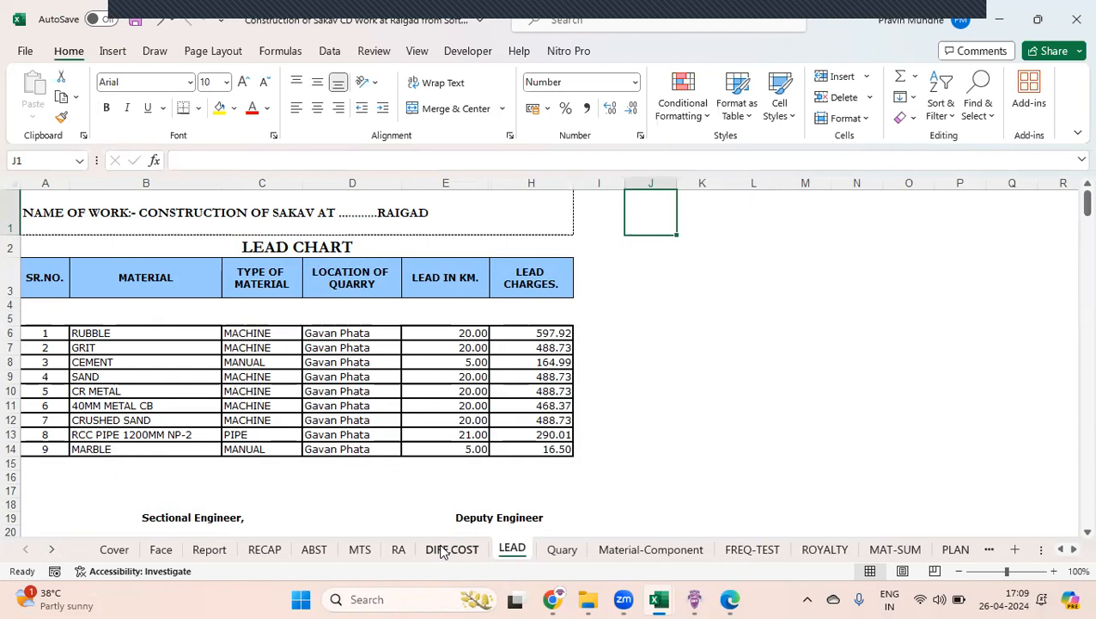
pyautogui.click(397, 554)
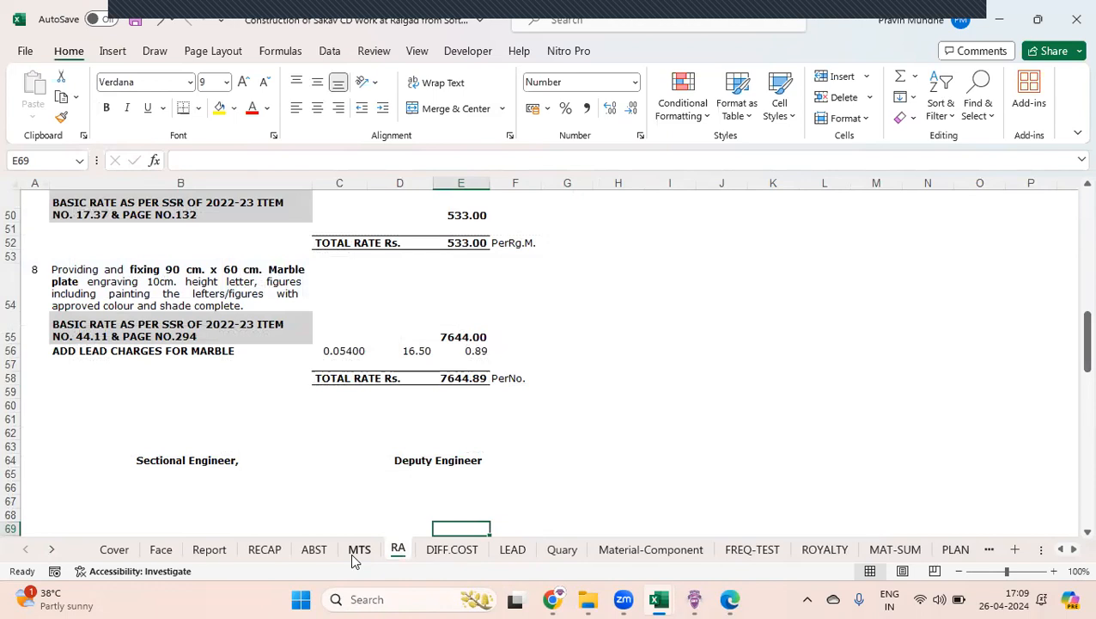
# Go back through the MTS, ABST, RECAP and Report sheets to the Cover sheet and save the workbook
pyautogui.click(355, 556)
pyautogui.click(317, 557)
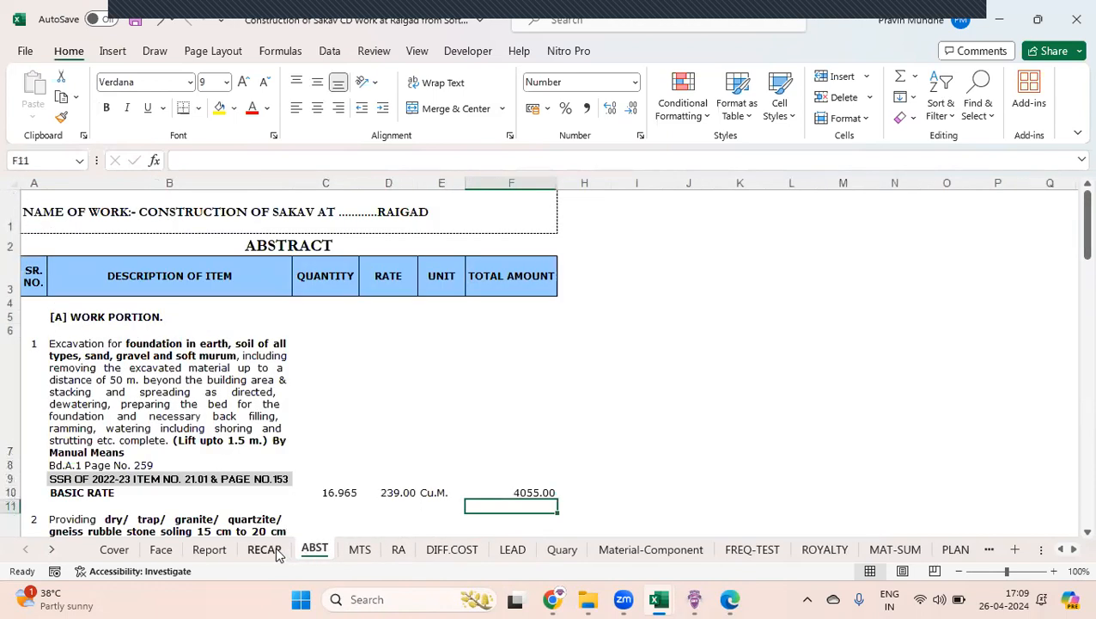
pyautogui.click(275, 552)
pyautogui.click(219, 551)
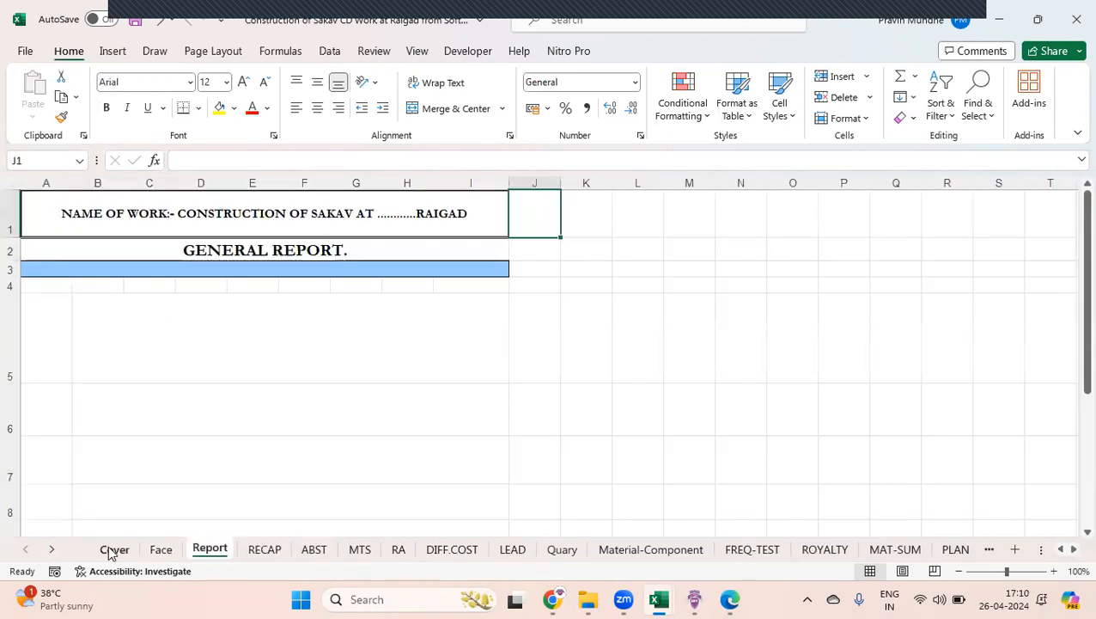
pyautogui.click(112, 551)
pyautogui.click(139, 17)
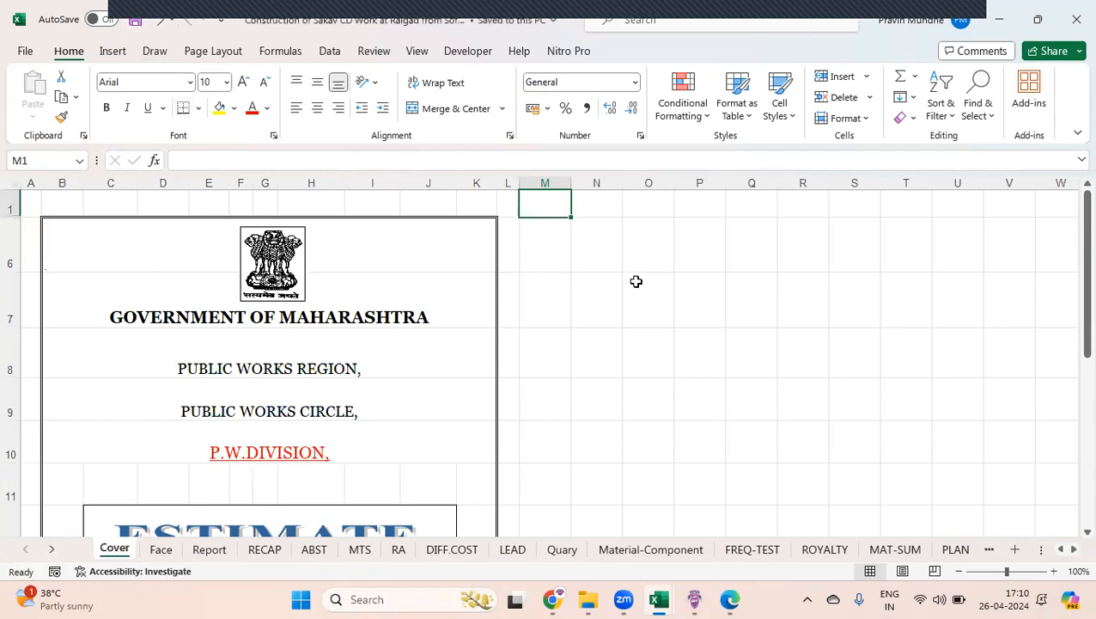
# Close the sakav estimate workbook, the Raigad Sakav measurement workbook and the SSR 2022-23 PDF
pyautogui.click(1077, 18)
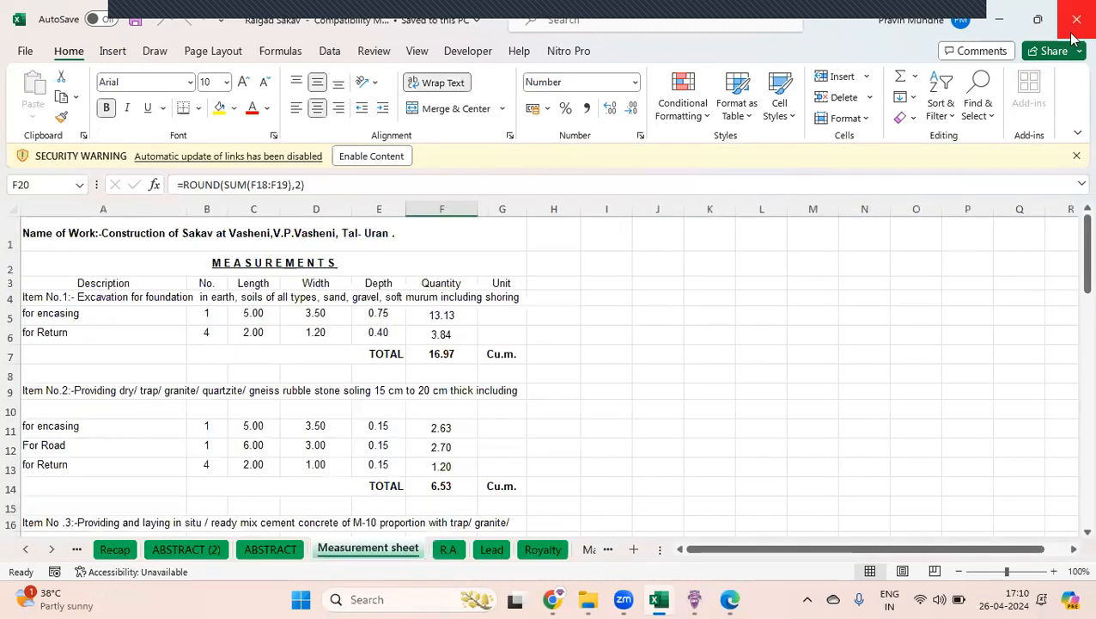
pyautogui.click(1076, 19)
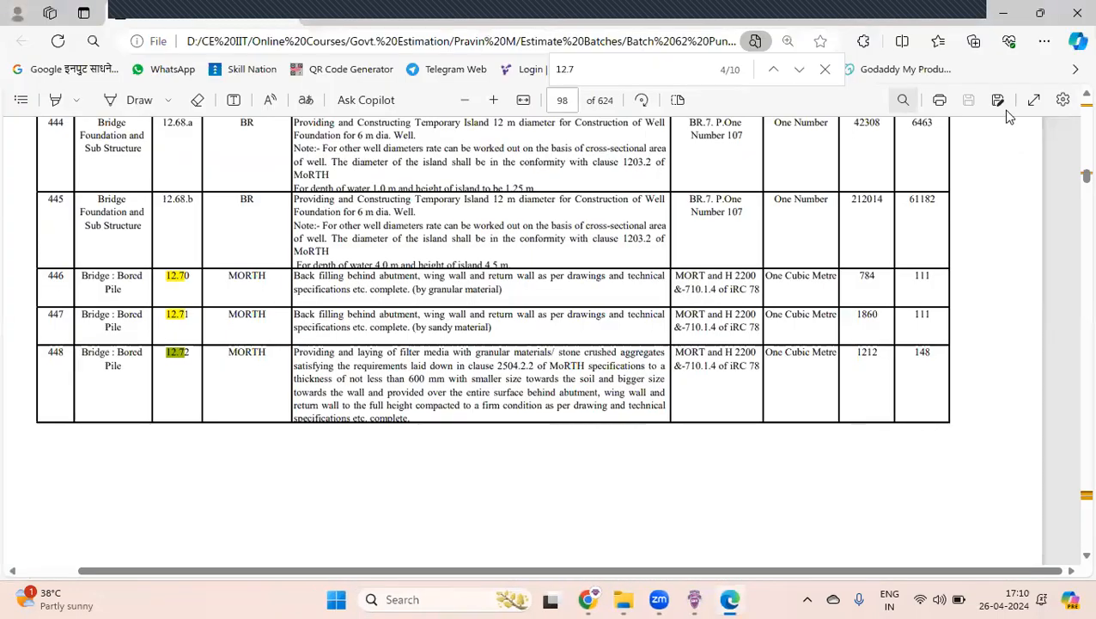
pyautogui.click(1076, 13)
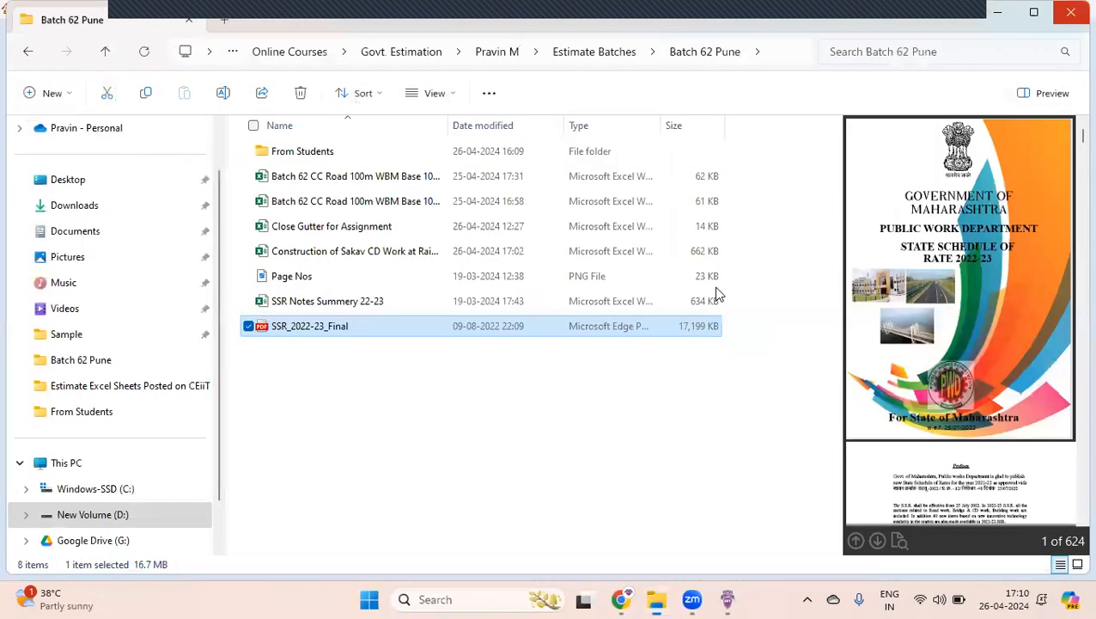
# Select the Construction of Sakav CD Work workbook in the Batch 62 Pune folder
pyautogui.click(380, 374)
pyautogui.moveTo(363, 254); pyautogui.dragTo(642, 480)
pyautogui.click(471, 599)
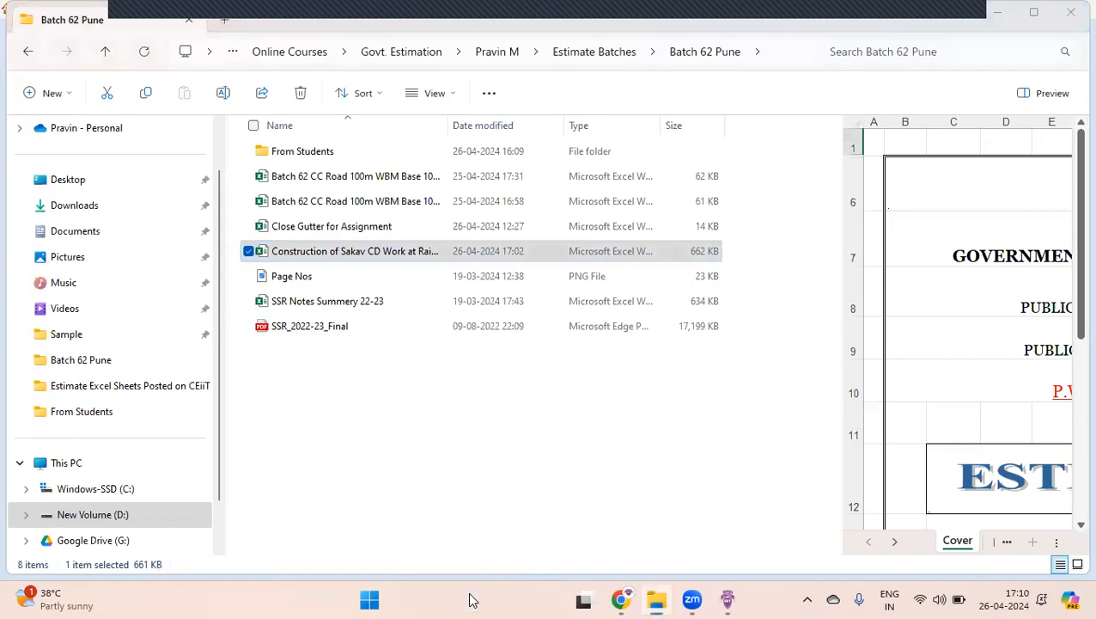